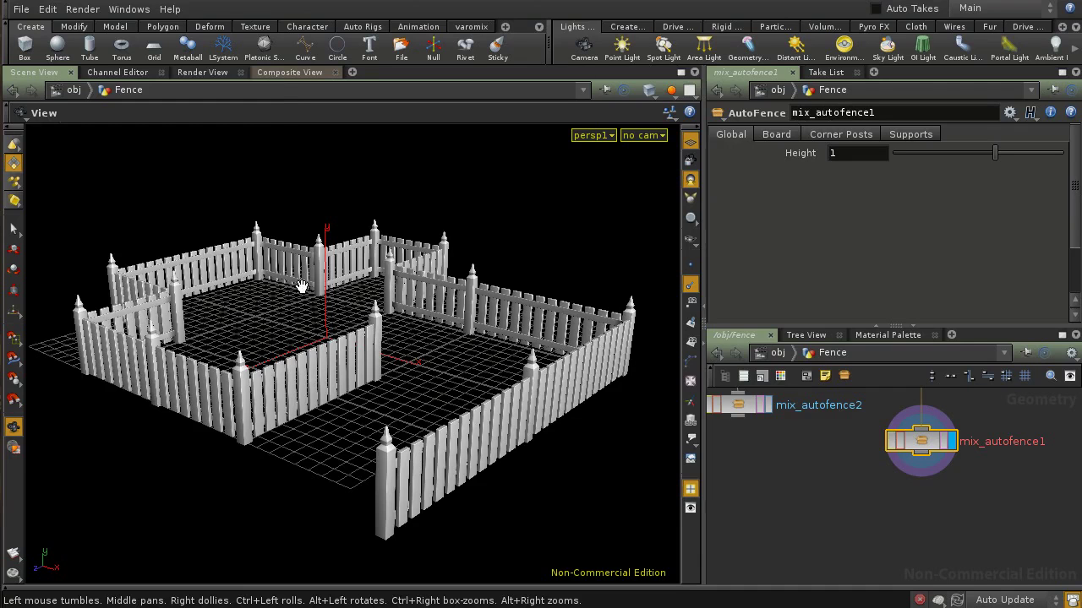
Open the Houdini start page in the help browser, look through its help and tutorial topics, and close it.
left_click(170, 8)
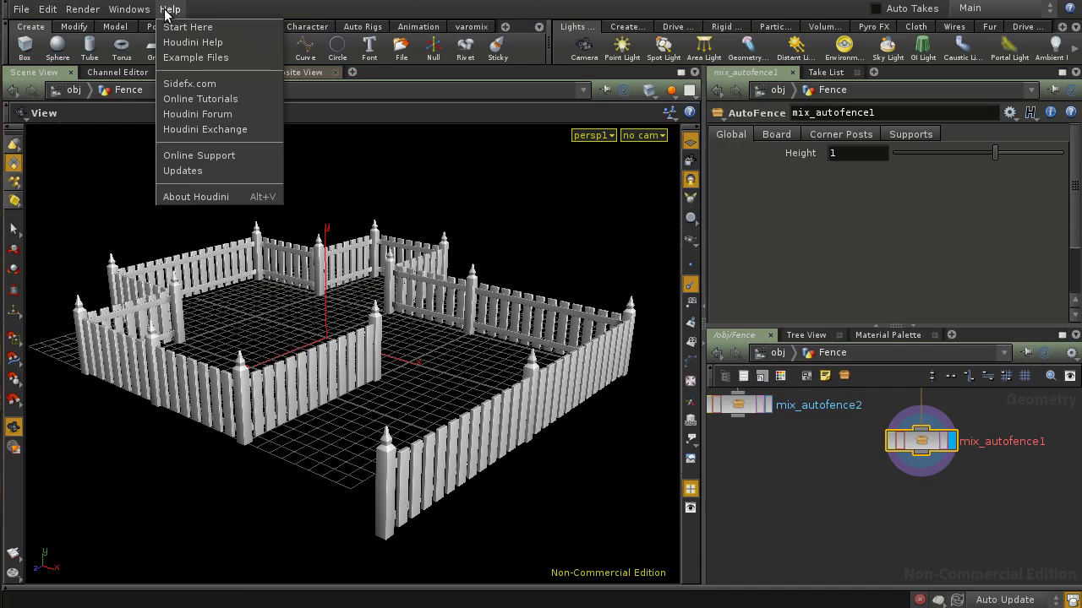
left_click(335, 163)
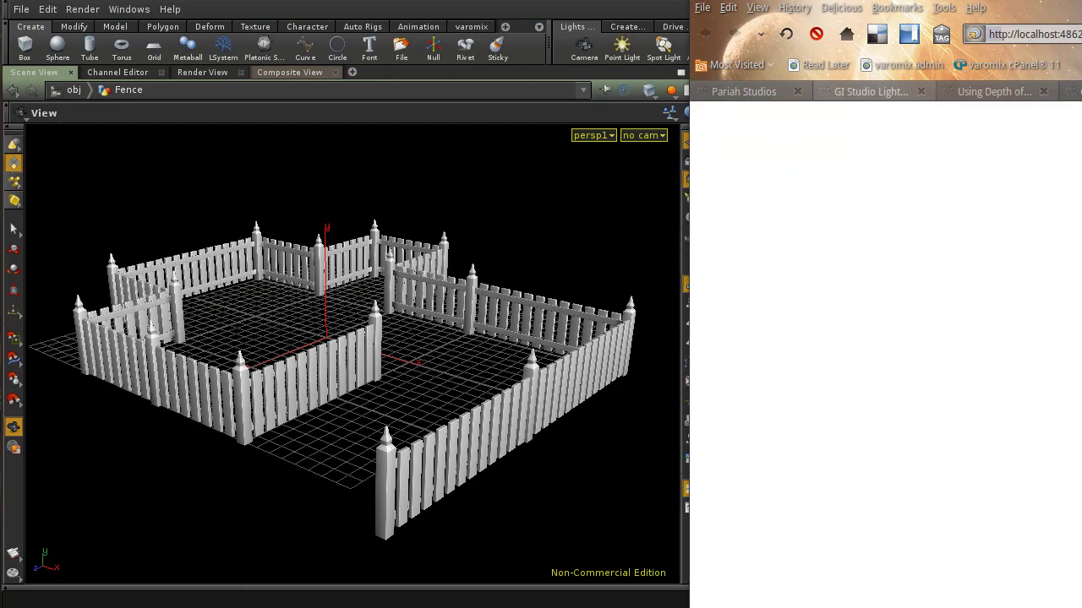
left_click_drag(997, 1, 323, 1)
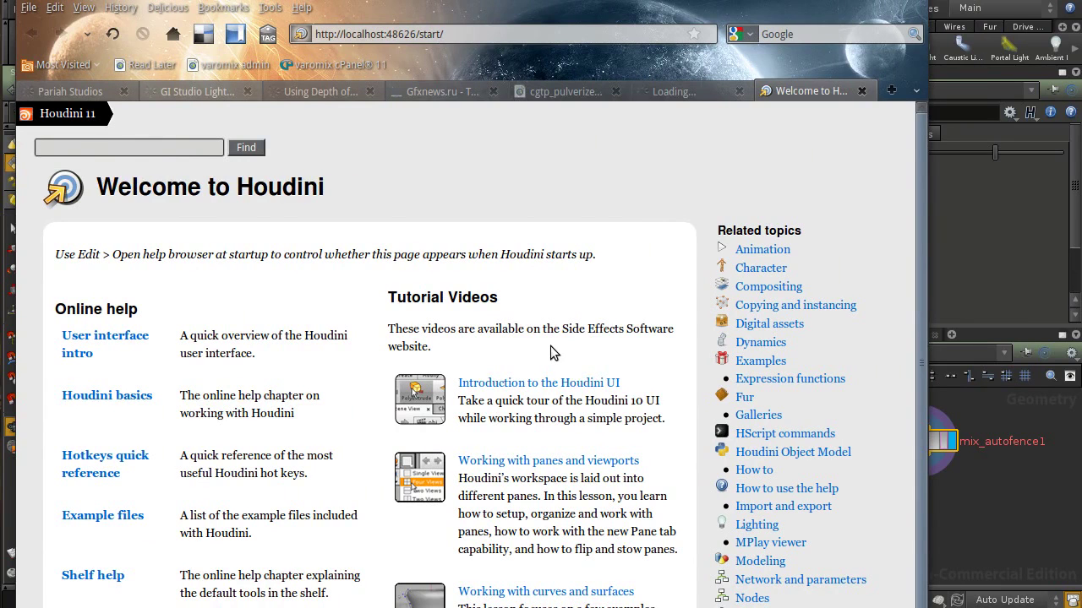
scroll(550, 346, "down", 10)
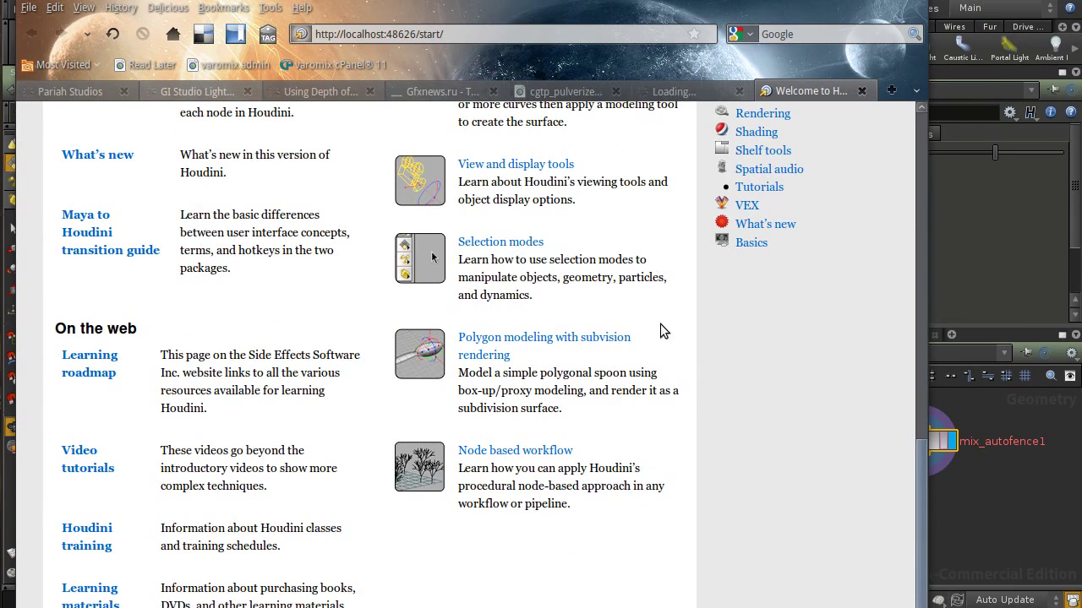
left_click(602, 92)
left_click(615, 91)
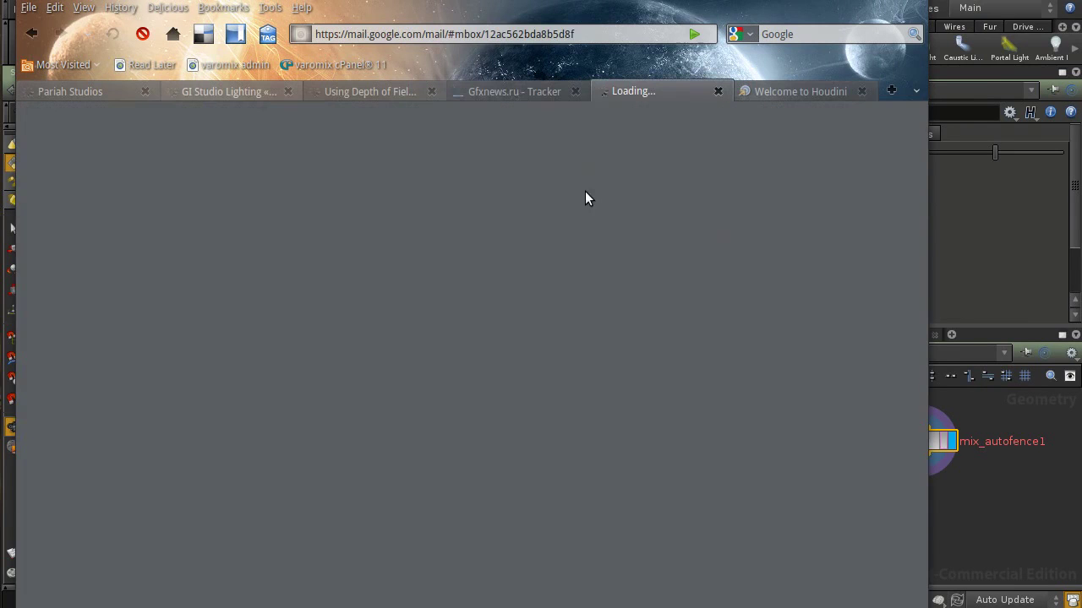
left_click(786, 90)
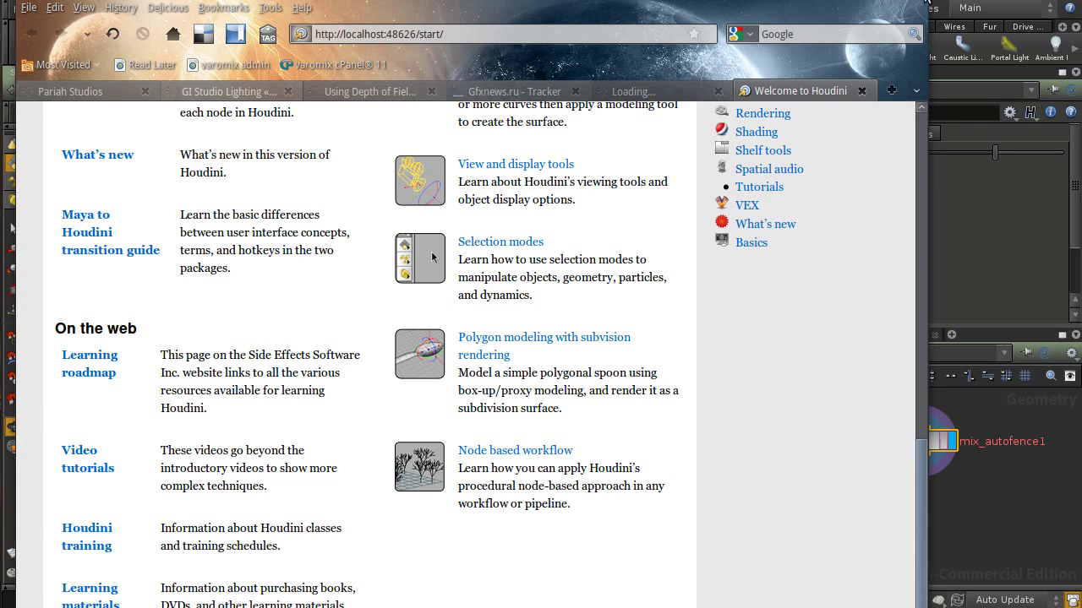
key("ctrl+q")
left_click(573, 515)
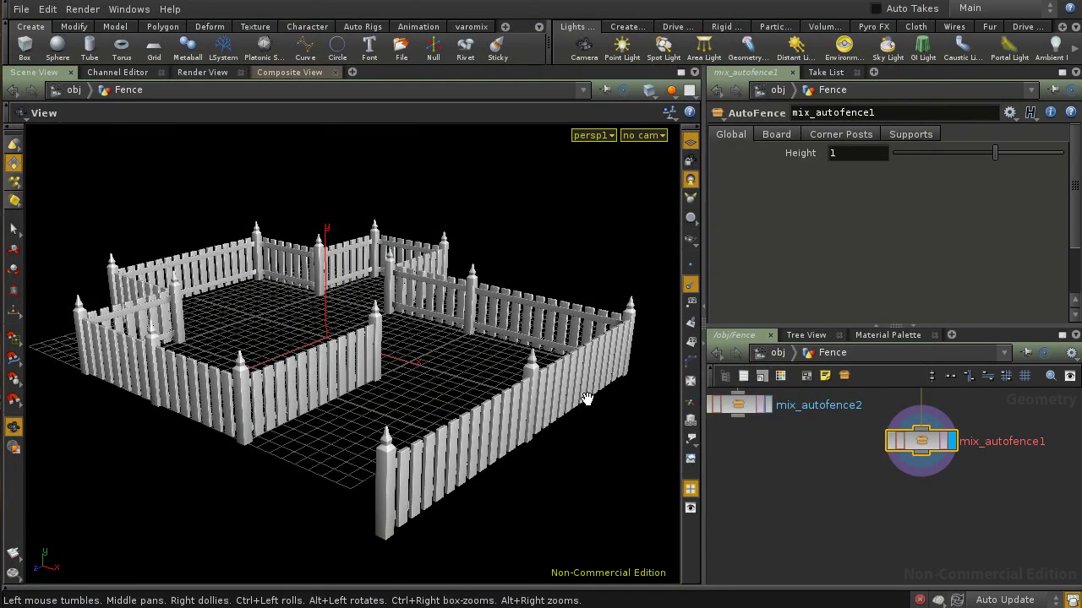
Hide the shelf dock and enlarge the parameter and network panes beside the viewport.
left_click_drag(703, 438, 676, 442)
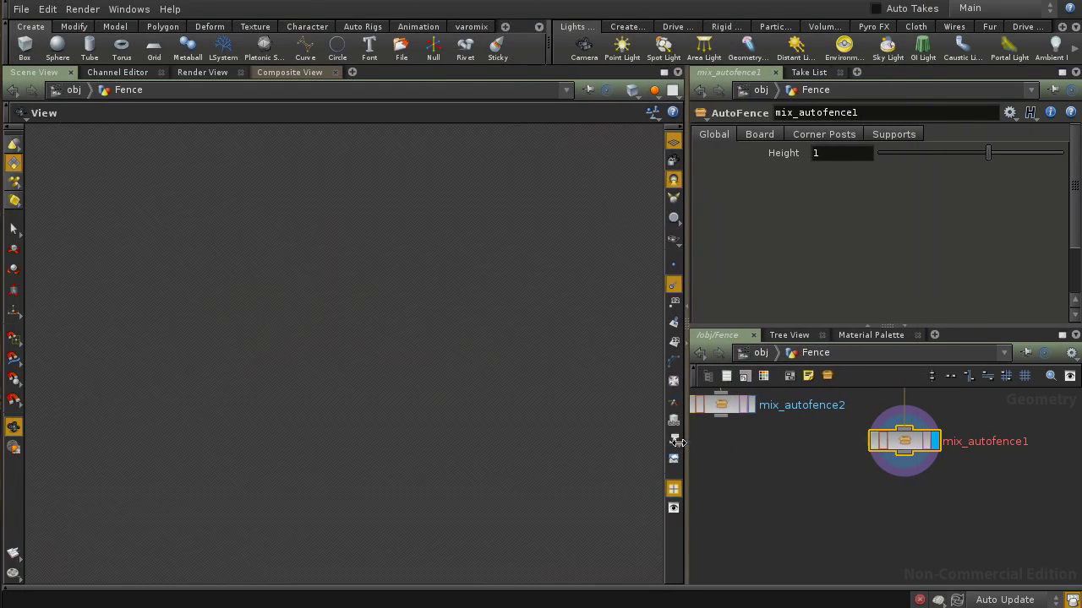
mouse_move(677, 441)
left_mouse_down()
mouse_move(656, 441)
mouse_move(667, 441)
left_mouse_up()
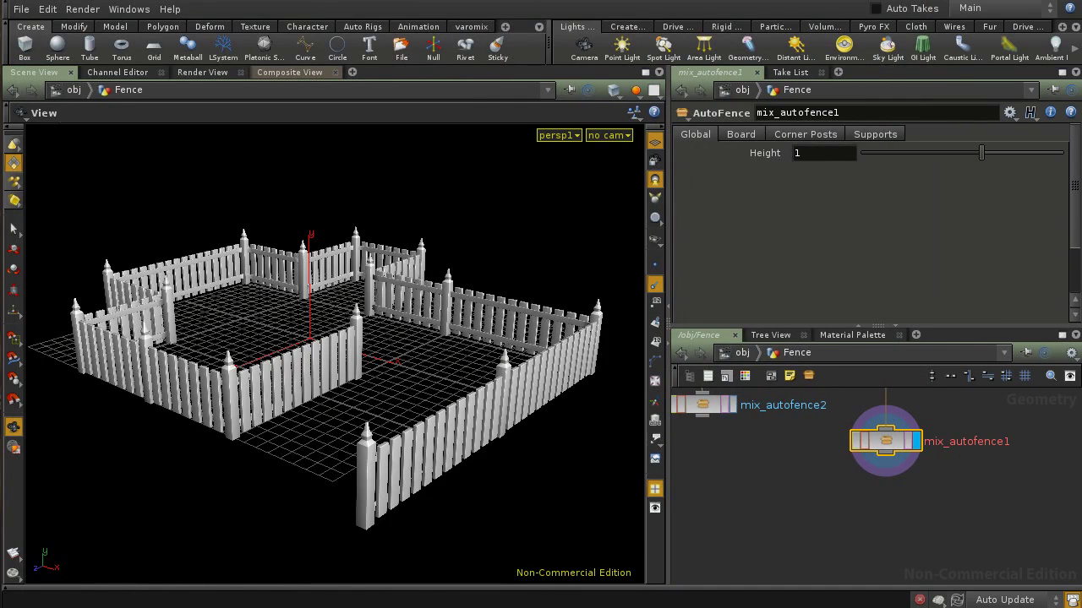
left_click(5, 46)
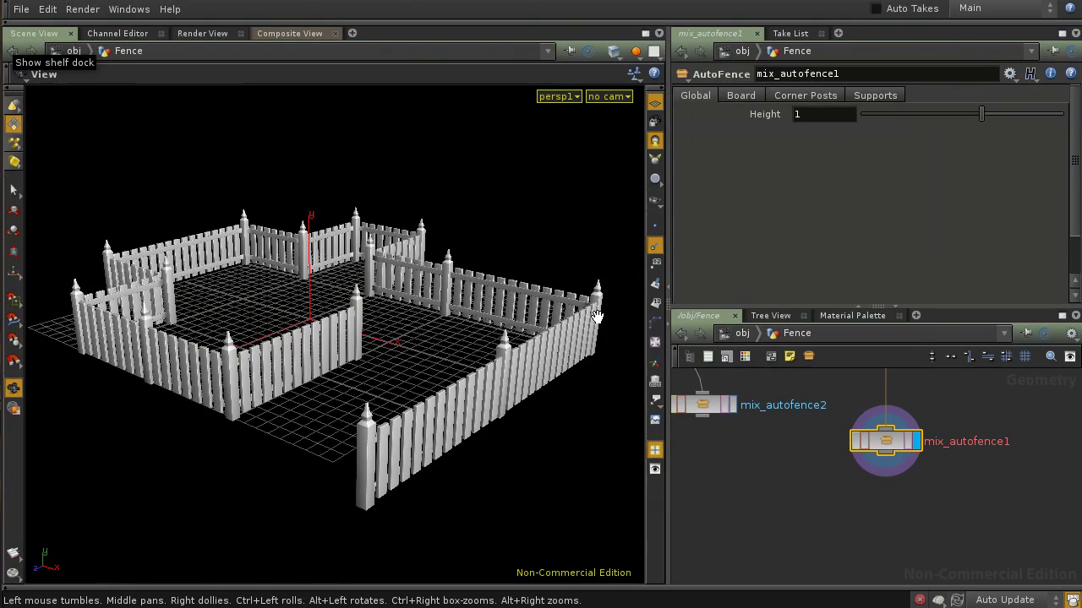
left_click_drag(472, 316, 486, 380)
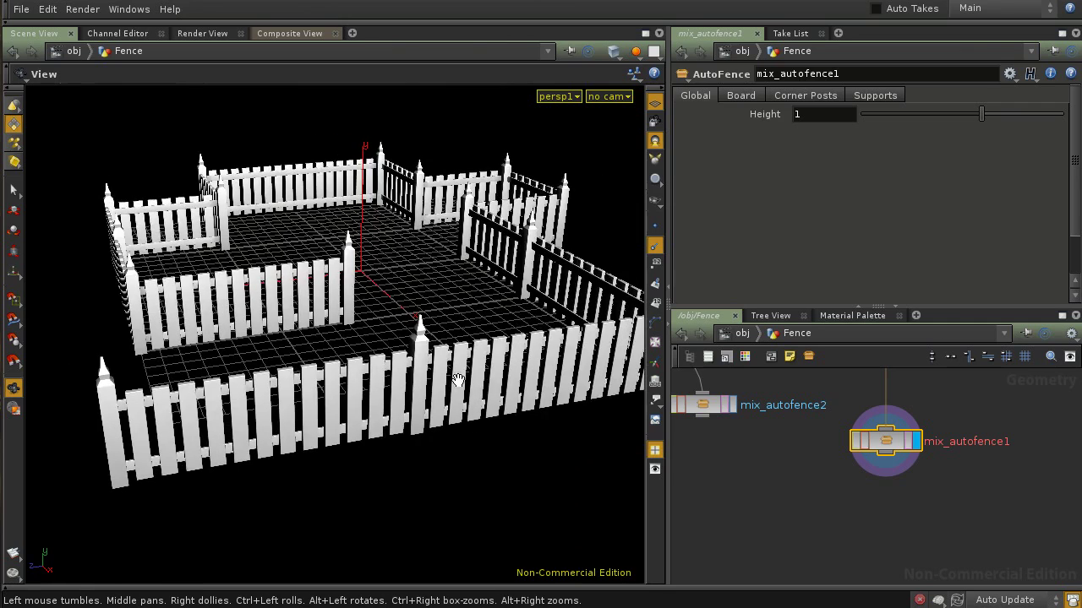
mouse_move(342, 380)
left_mouse_down()
mouse_move(379, 352)
mouse_move(355, 373)
left_mouse_up()
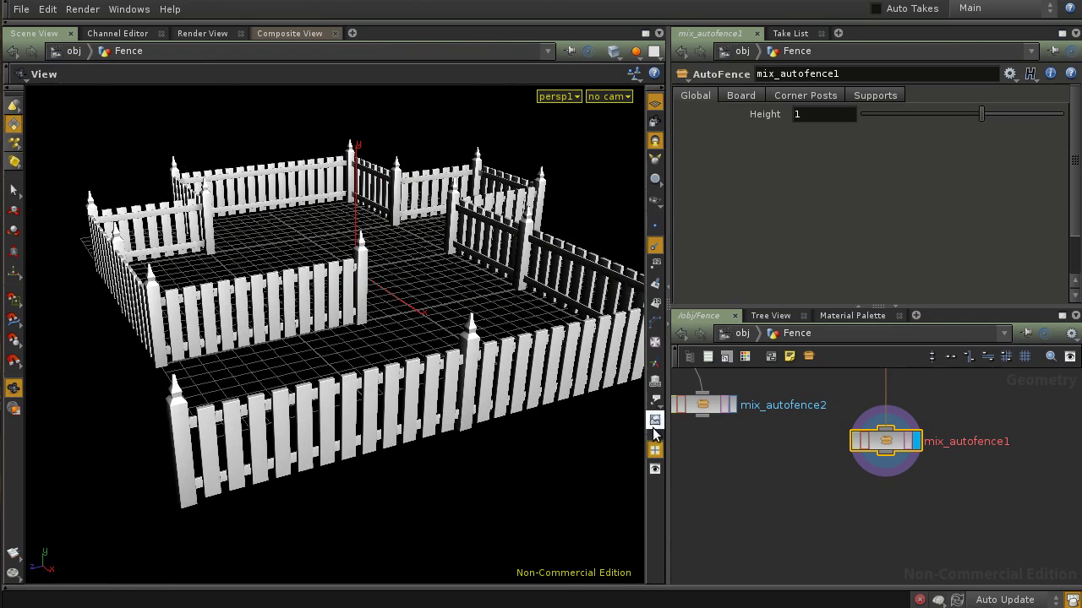
left_click_drag(669, 436, 601, 436)
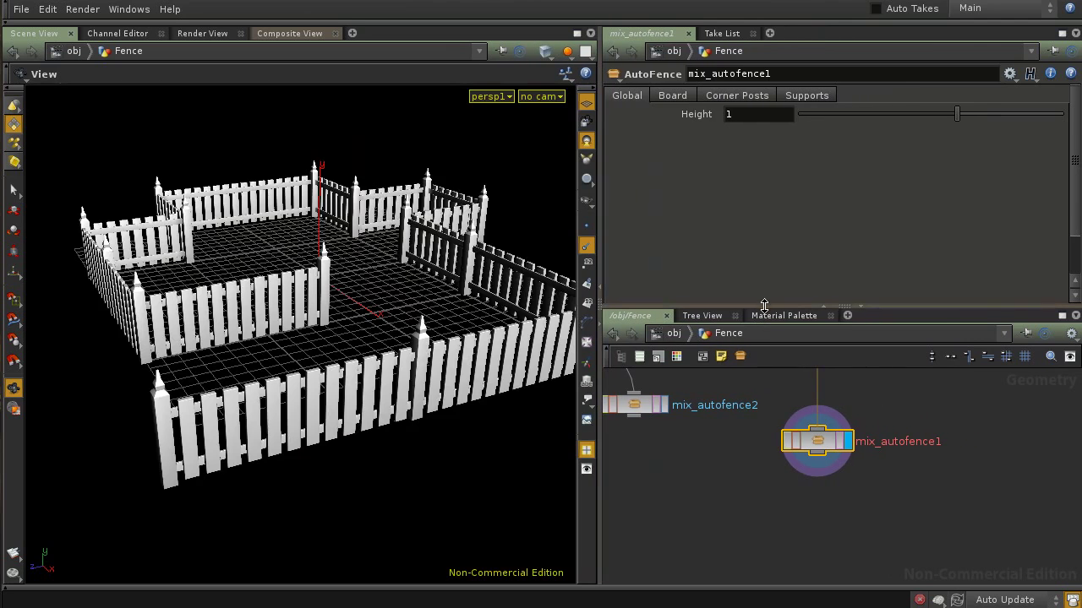
left_click_drag(754, 305, 754, 266)
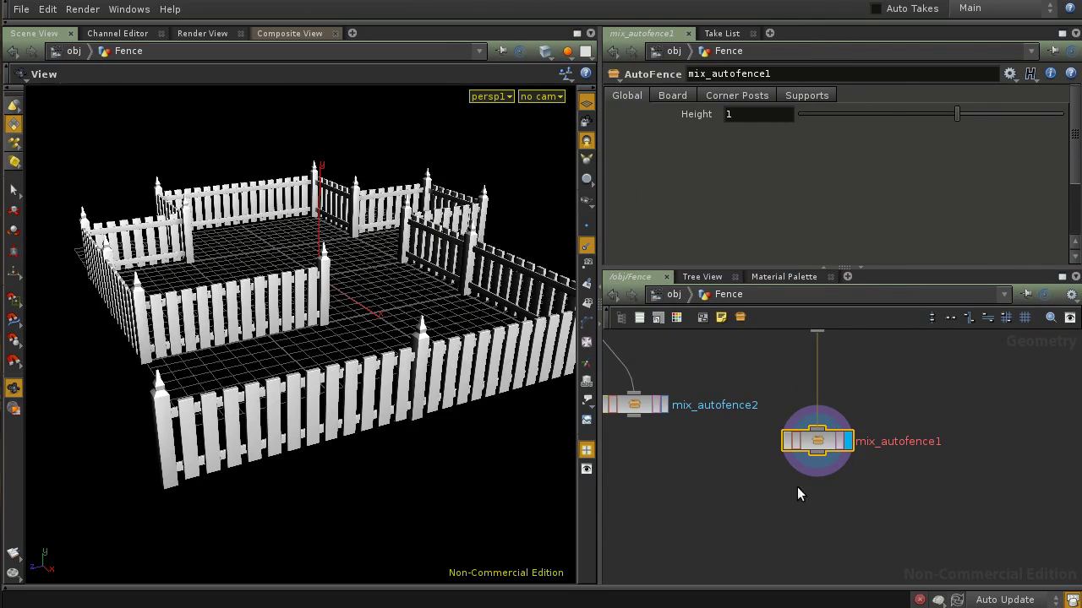
middle_click_drag(723, 455, 853, 504)
left_click_drag(781, 458, 741, 425)
middle_click_drag(846, 517, 719, 500)
middle_click_drag(731, 447, 920, 522)
middle_click_drag(790, 485, 684, 420)
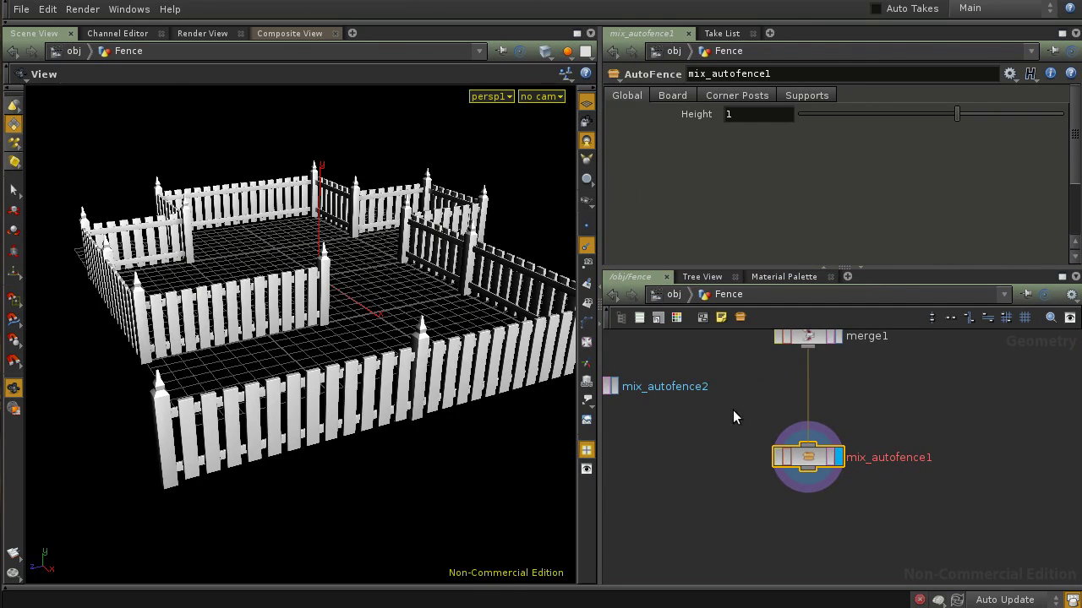
Check the Houdini version in the About window and hide the main menu bar.
left_click(169, 8)
left_click(206, 197)
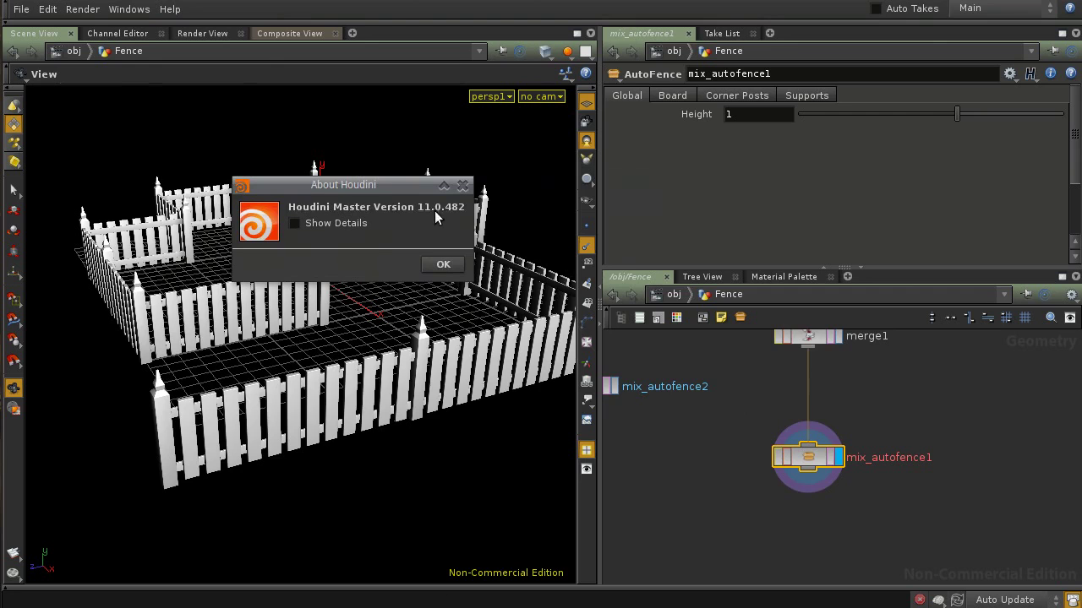
left_click(441, 265)
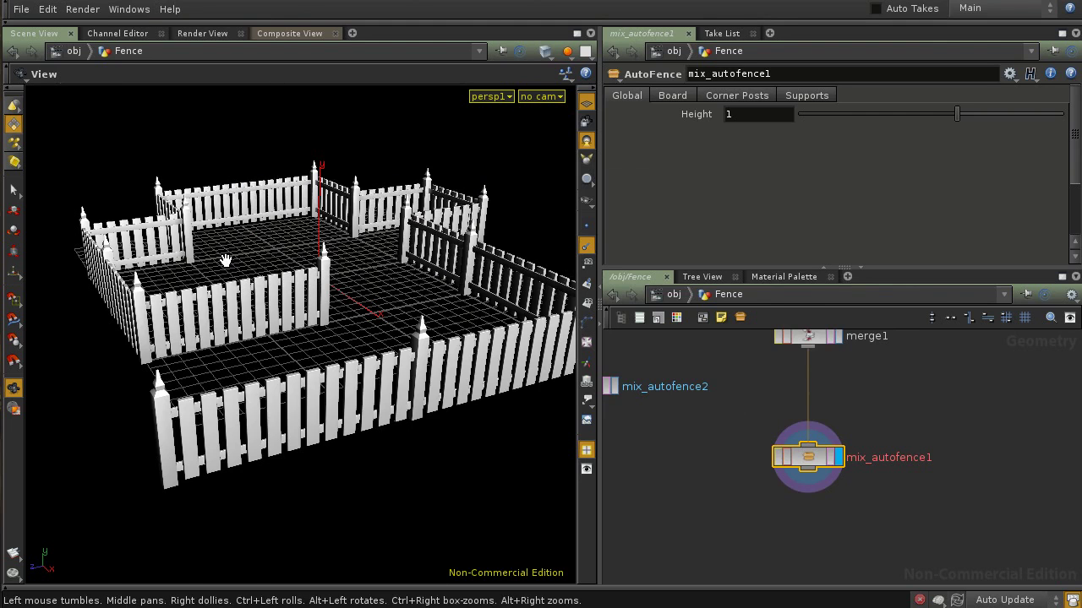
left_click(10, 3)
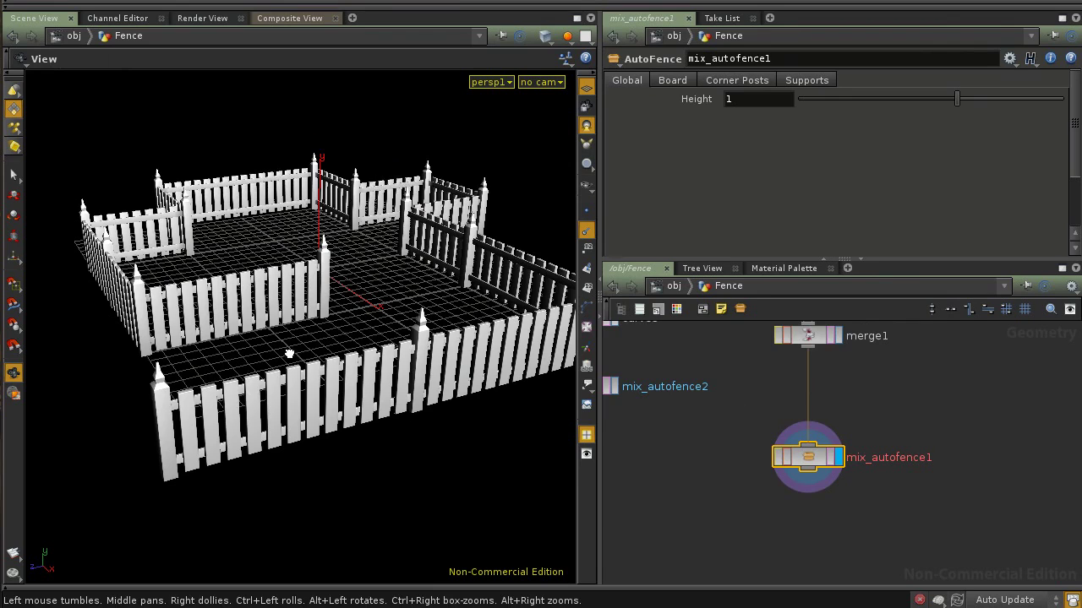
Examine the picket fence generated by mix_autofence1 from several angles.
mouse_move(289, 353)
left_mouse_down()
mouse_move(329, 352)
mouse_move(298, 357)
left_mouse_up()
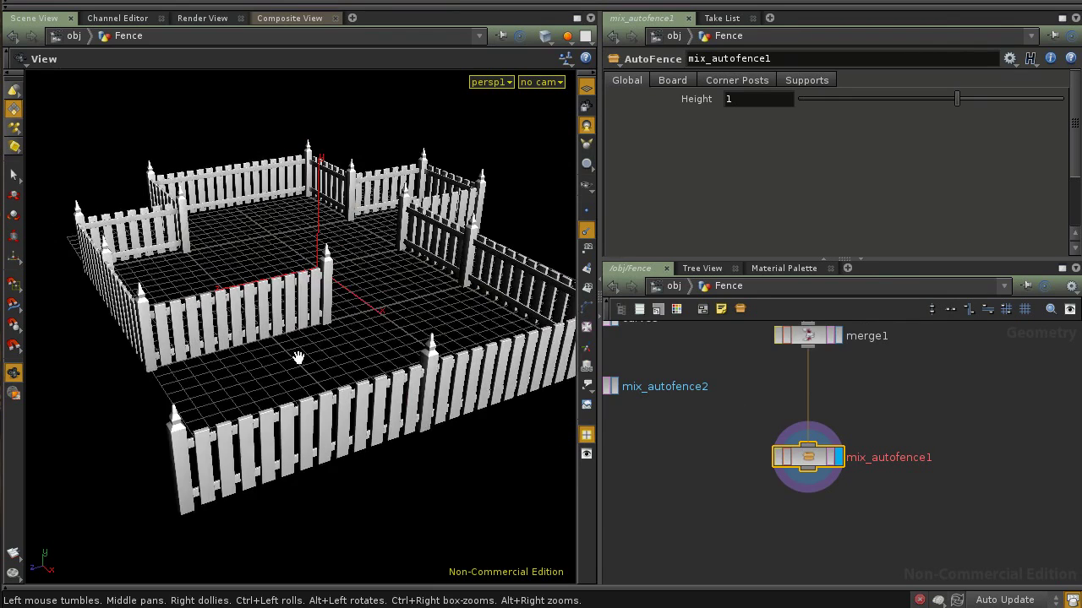
mouse_move(361, 304)
left_mouse_down()
mouse_move(372, 316)
mouse_move(379, 292)
mouse_move(435, 295)
mouse_move(374, 302)
left_mouse_up()
left_click_drag(816, 459, 817, 460)
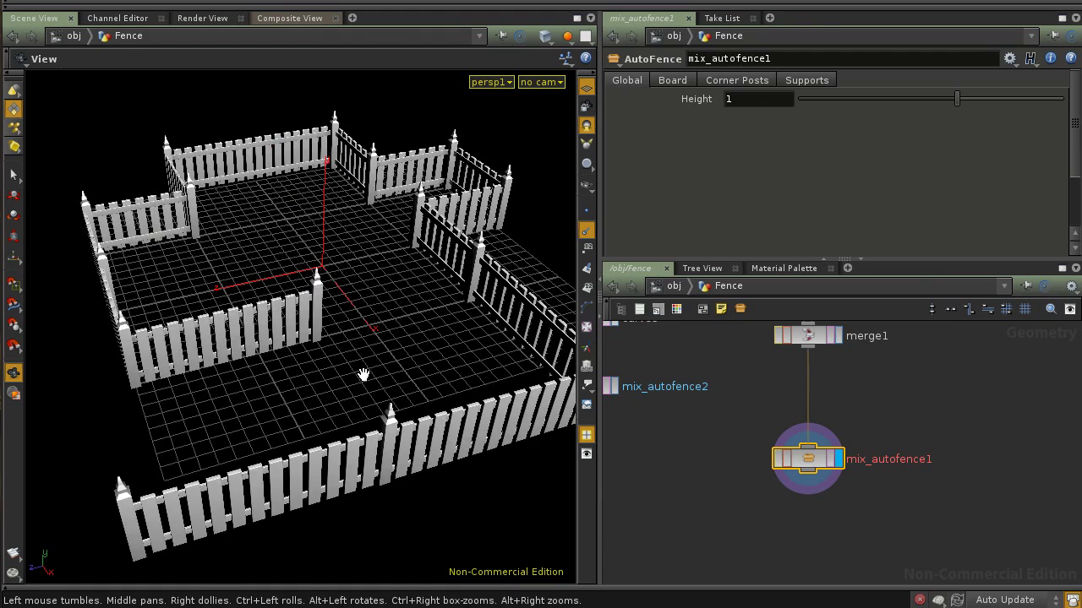
left_click_drag(326, 362, 370, 339)
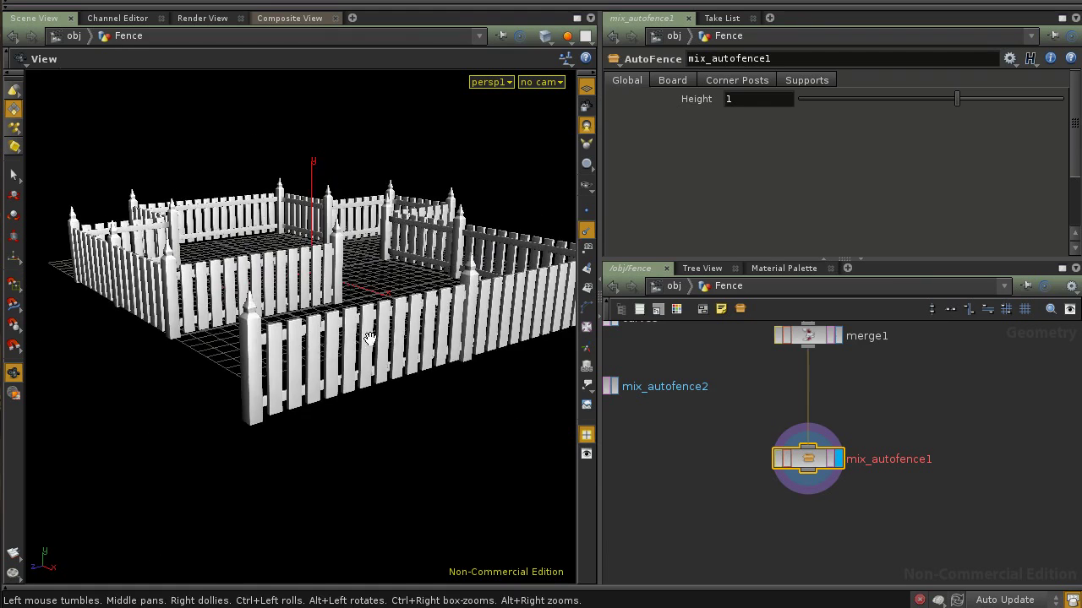
left_click_drag(366, 272, 363, 295)
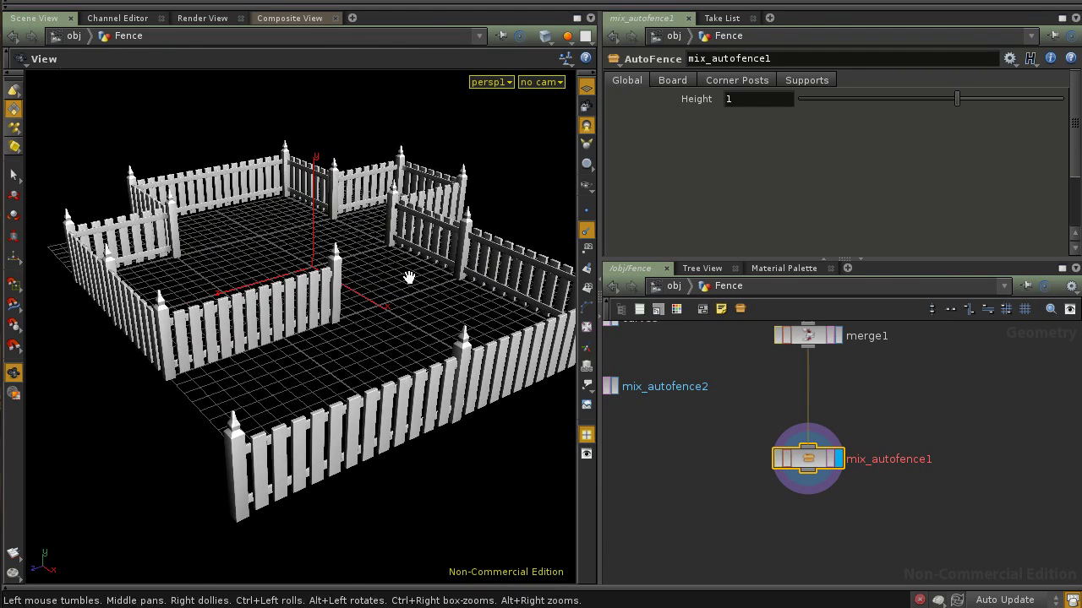
left_click_drag(815, 458, 815, 460)
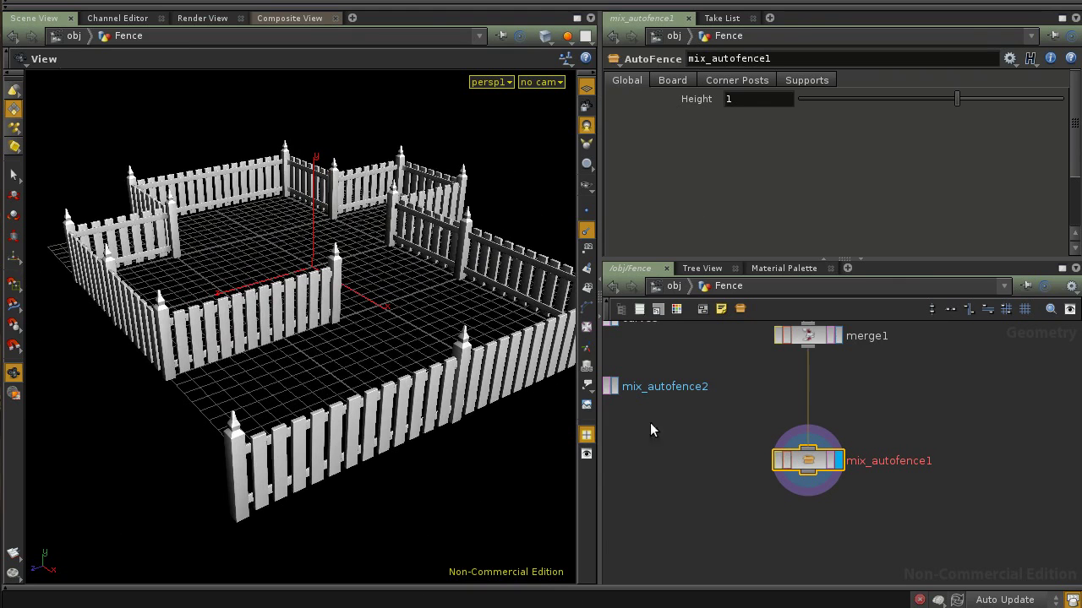
left_click_drag(259, 322, 304, 316)
left_click_drag(435, 219, 425, 341)
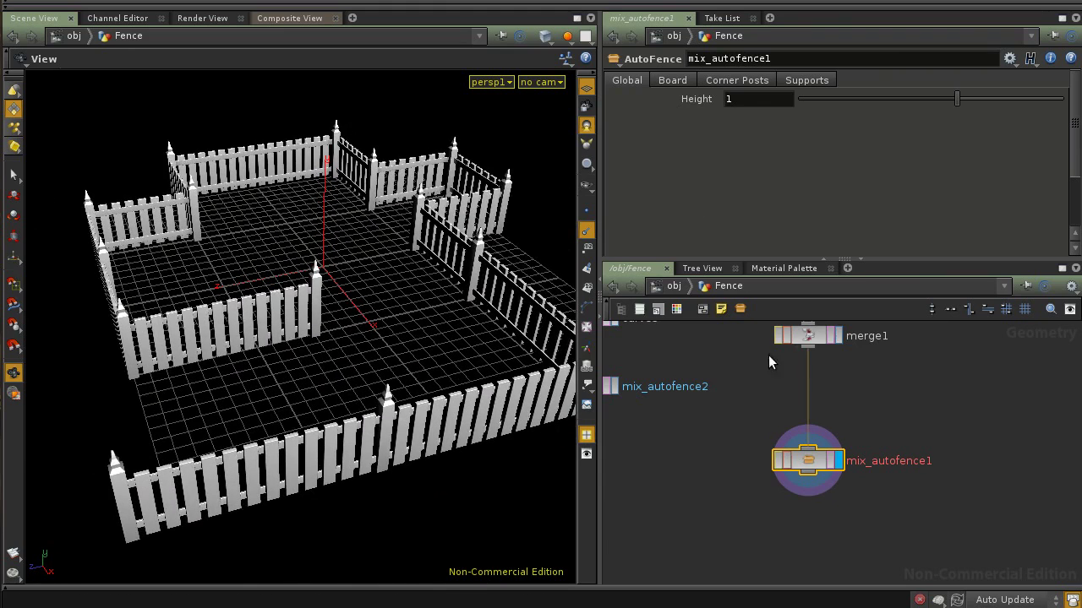
Connect curve1 directly to mix_autofence1 in place of merge1, and move the merge1 node aside.
left_click_drag(815, 390, 855, 425)
scroll(853, 401, "down", 5)
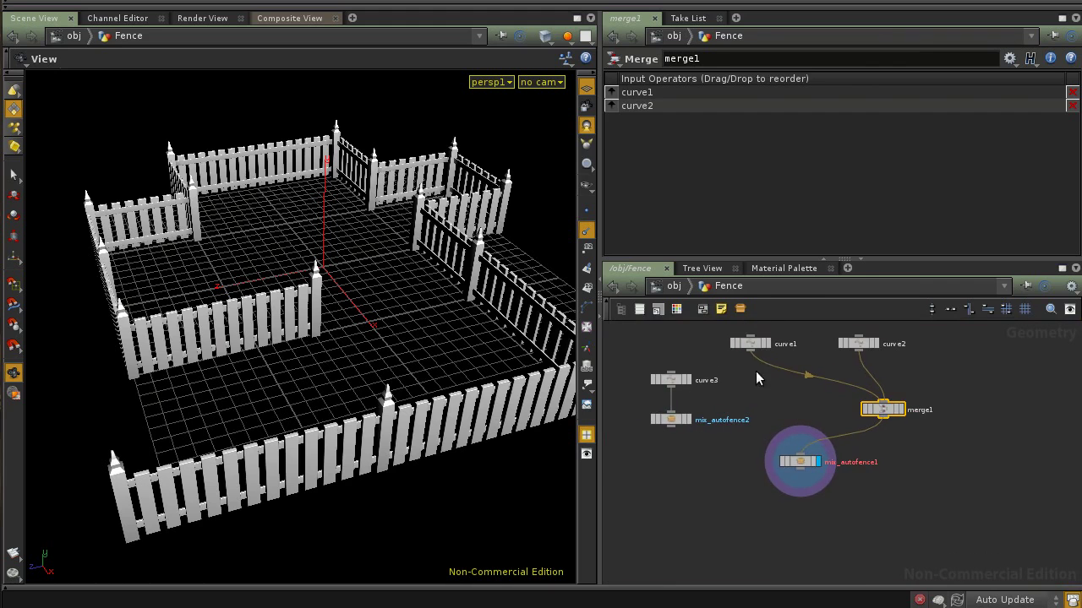
left_click_drag(750, 354, 800, 452)
left_click_drag(749, 346, 777, 400)
left_click_drag(884, 408, 921, 412)
left_click(811, 417)
left_click_drag(817, 418, 923, 409)
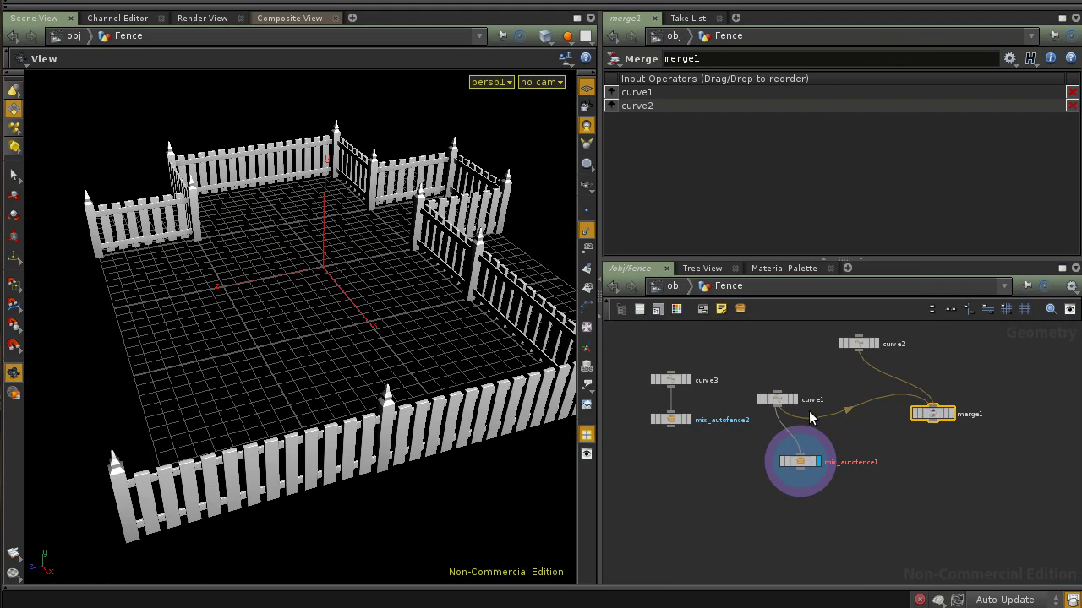
Position the curve1 node directly above mix_autofence1 in the network.
scroll(796, 461, "up", 5)
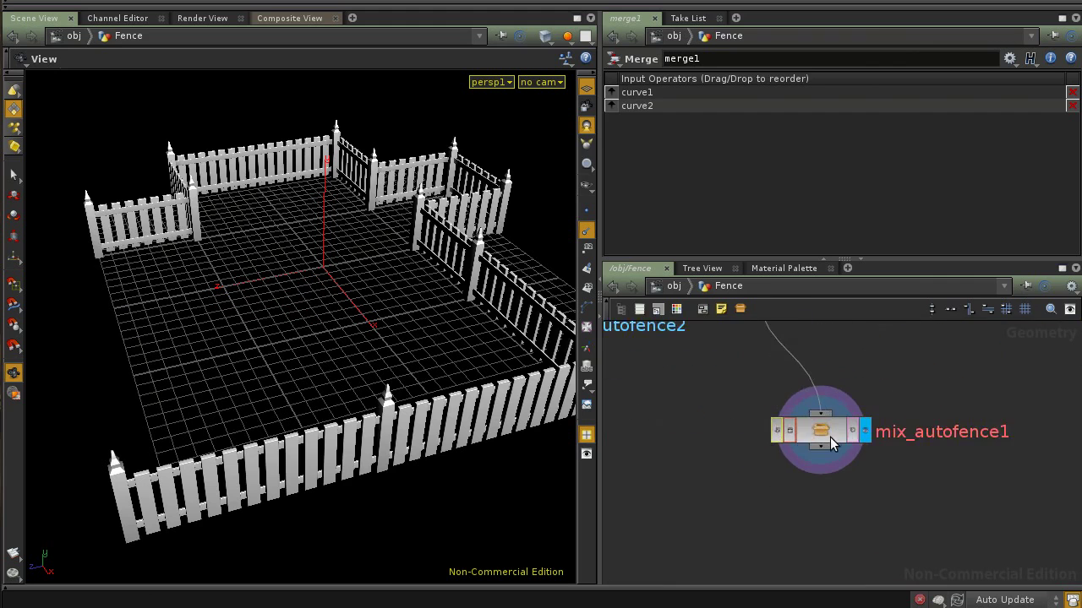
scroll(829, 437, "up", 1)
middle_click_drag(830, 437, 830, 555)
left_click_drag(759, 365, 827, 432)
middle_click_drag(857, 456, 828, 420)
middle_click_drag(847, 475, 855, 433)
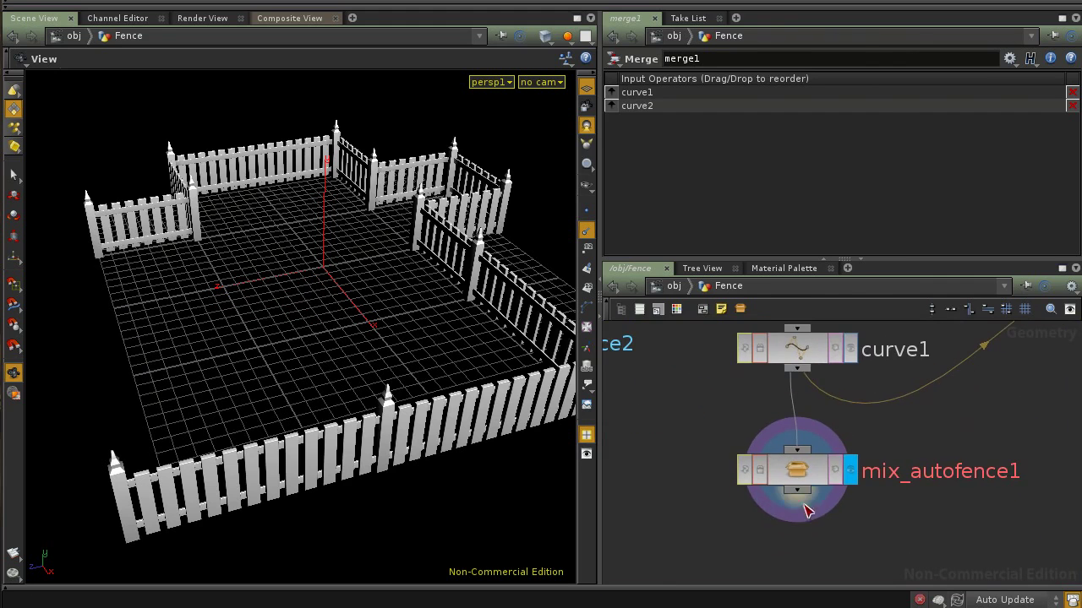
Select curve1, show its editable points in the viewport, and hide the reference grid.
left_click(794, 474)
left_click(823, 353)
left_click_drag(394, 356, 498, 328)
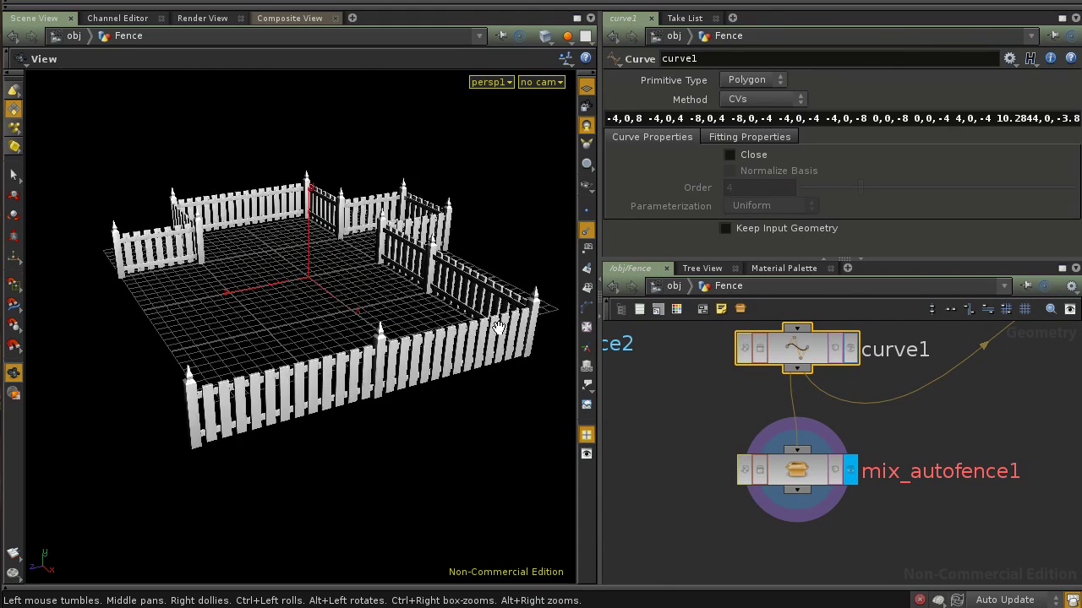
left_click_drag(283, 361, 431, 372)
left_click(773, 360)
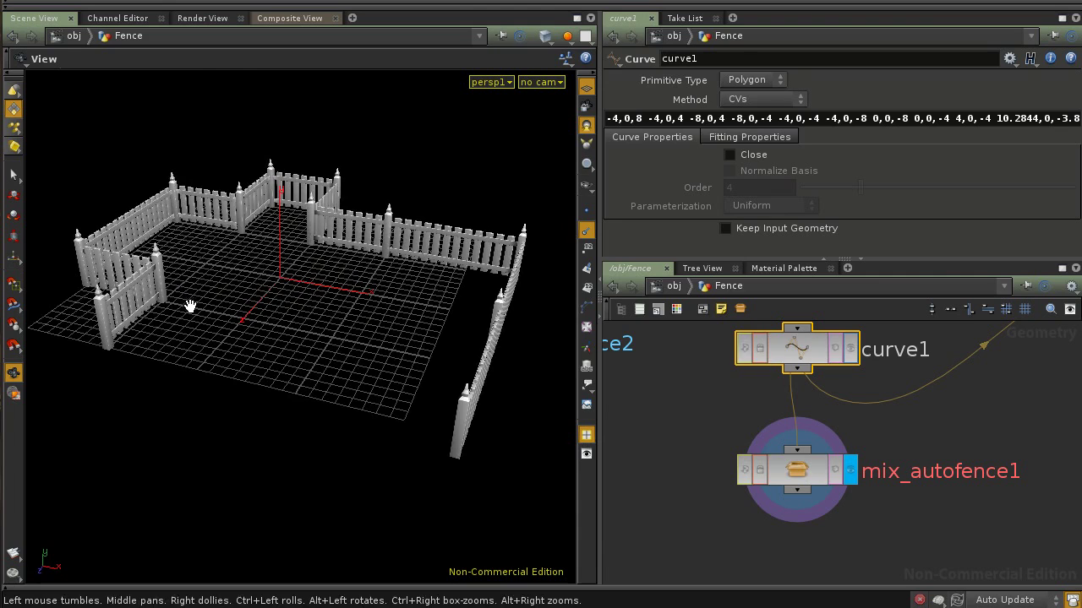
left_click(15, 260)
left_click_drag(161, 356, 155, 346)
right_click_drag(155, 346, 295, 353)
left_click_drag(295, 353, 258, 338)
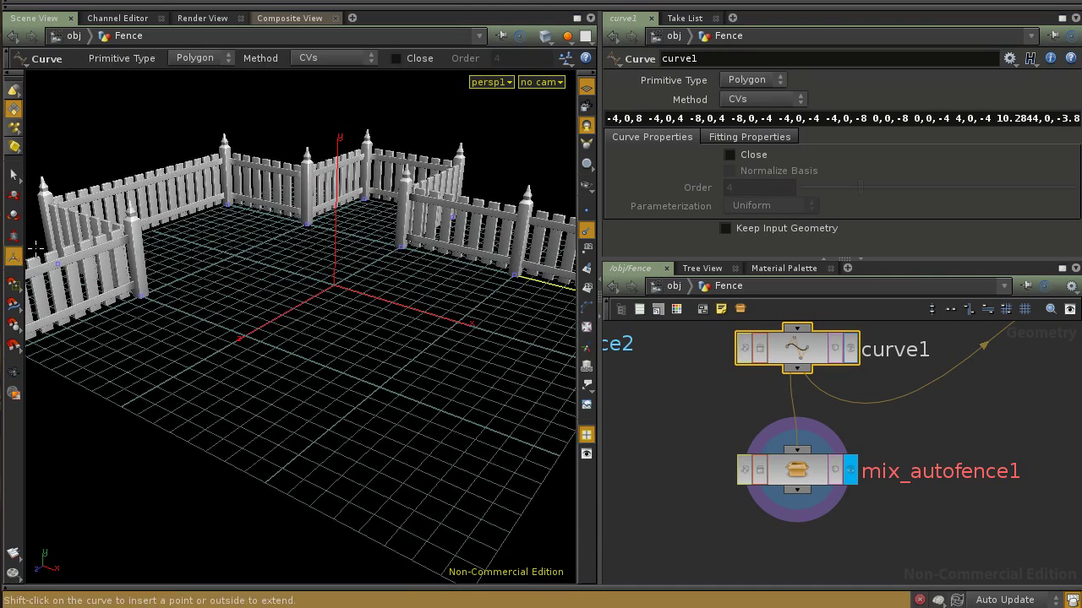
left_click(588, 89)
middle_click_drag(199, 209, 306, 226)
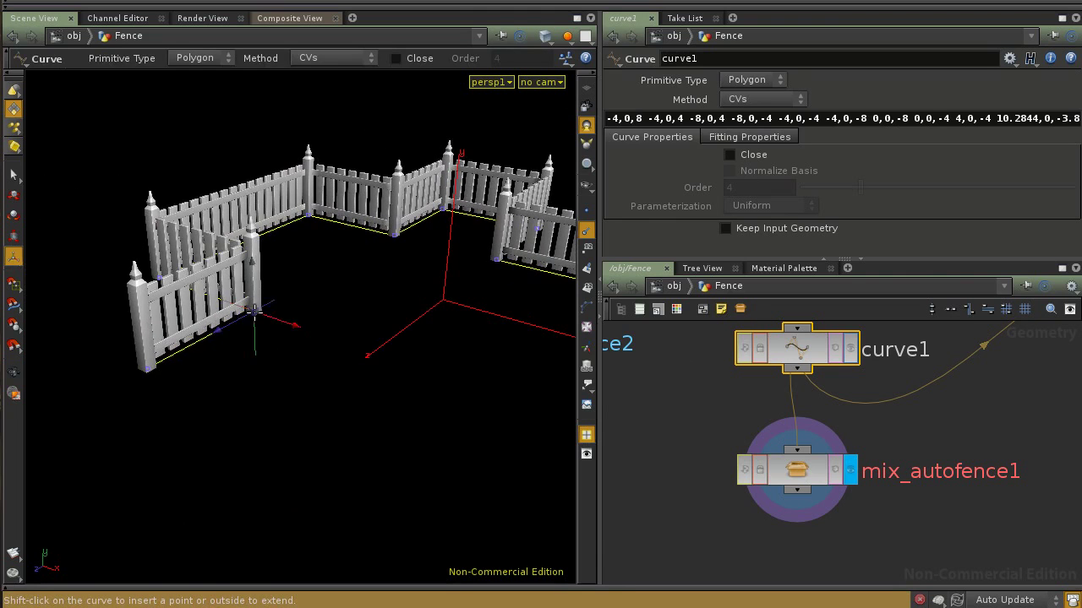
Move curve1's second point to about (2.12, 0, 6.75) and insert a point on the first segment at about (-1.18, 0, 7.42).
left_click_drag(300, 336, 510, 395)
left_click_drag(182, 331, 267, 329, "alt")
left_click_drag(344, 282, 195, 328, "alt")
left_click_drag(461, 275, 345, 321, "alt")
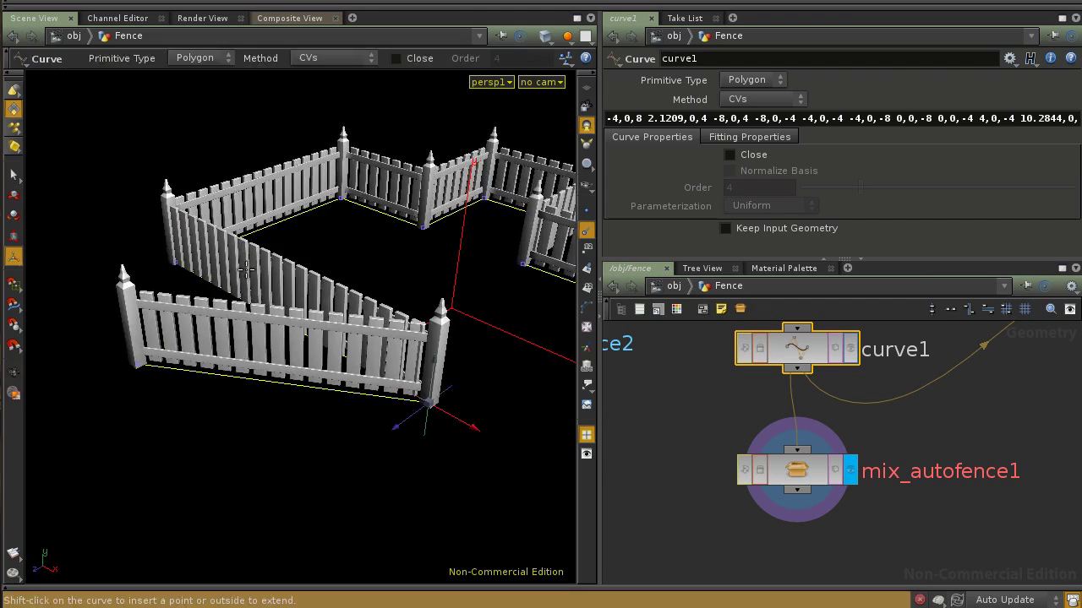
left_click_drag(237, 309, 261, 271, "alt")
left_click_drag(420, 410, 351, 425)
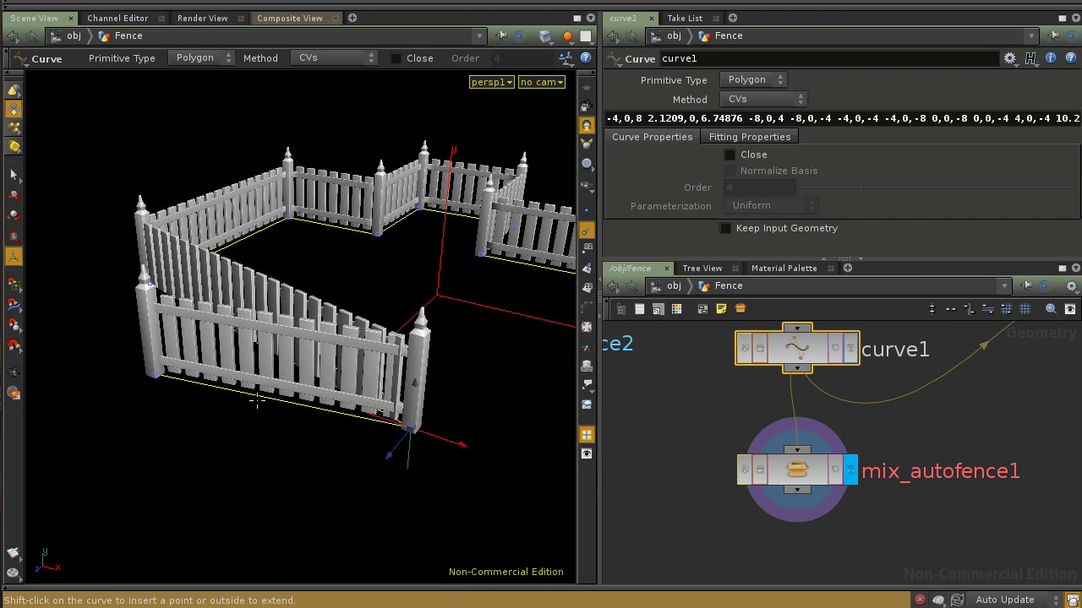
left_click(258, 404, "shift")
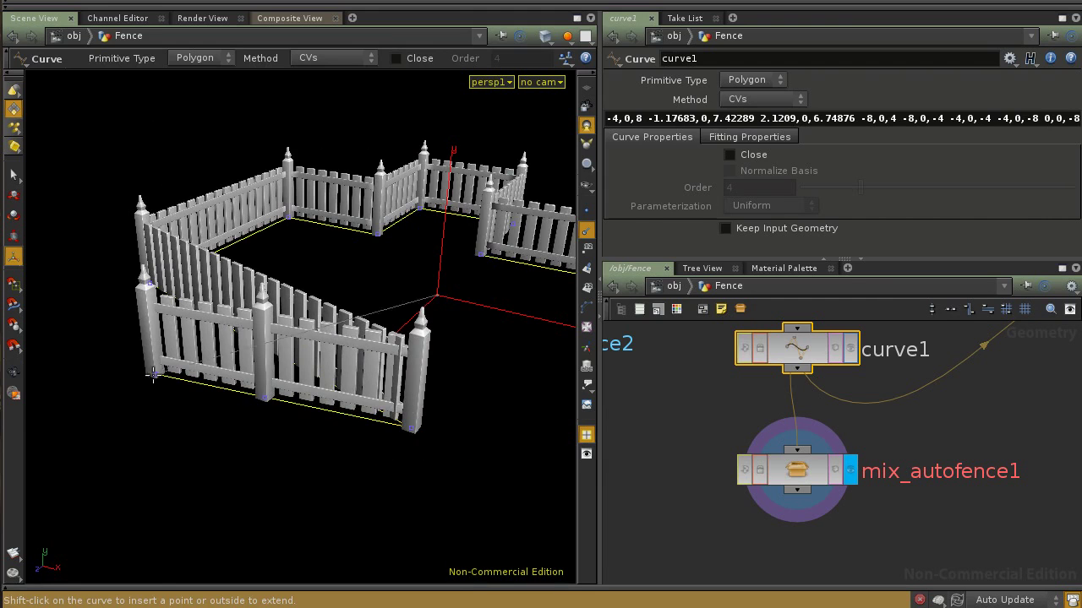
Move curve1's first point to about (-1.74, 0, 10.41) and its second point to about (1.90, 0, 9.97).
left_click_drag(143, 385, 68, 463)
left_click_drag(326, 430, 350, 375, "alt")
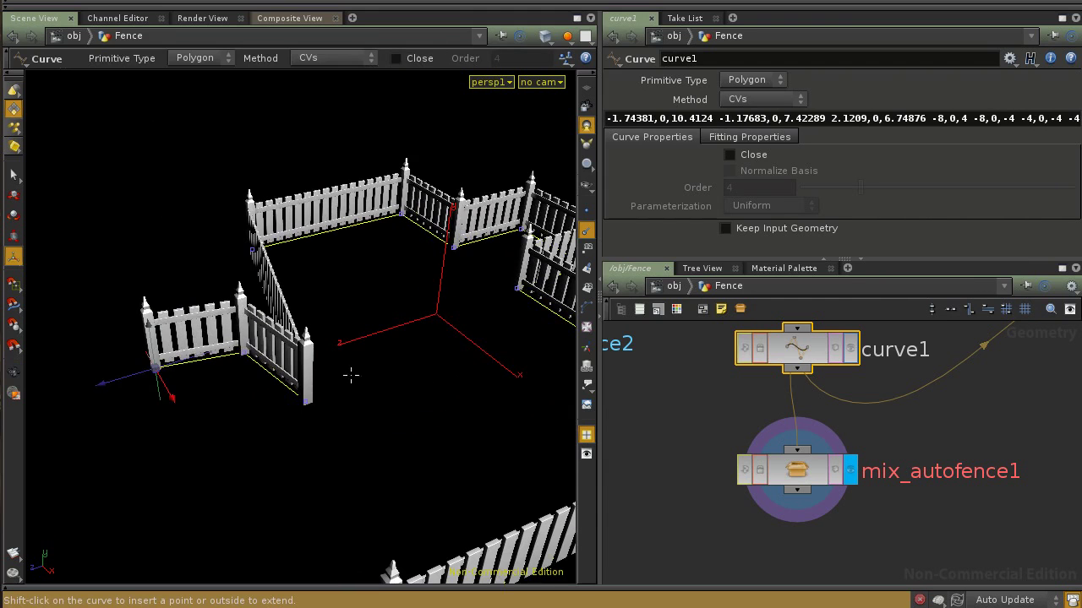
left_click_drag(263, 370, 319, 449)
left_click_drag(275, 416, 276, 377)
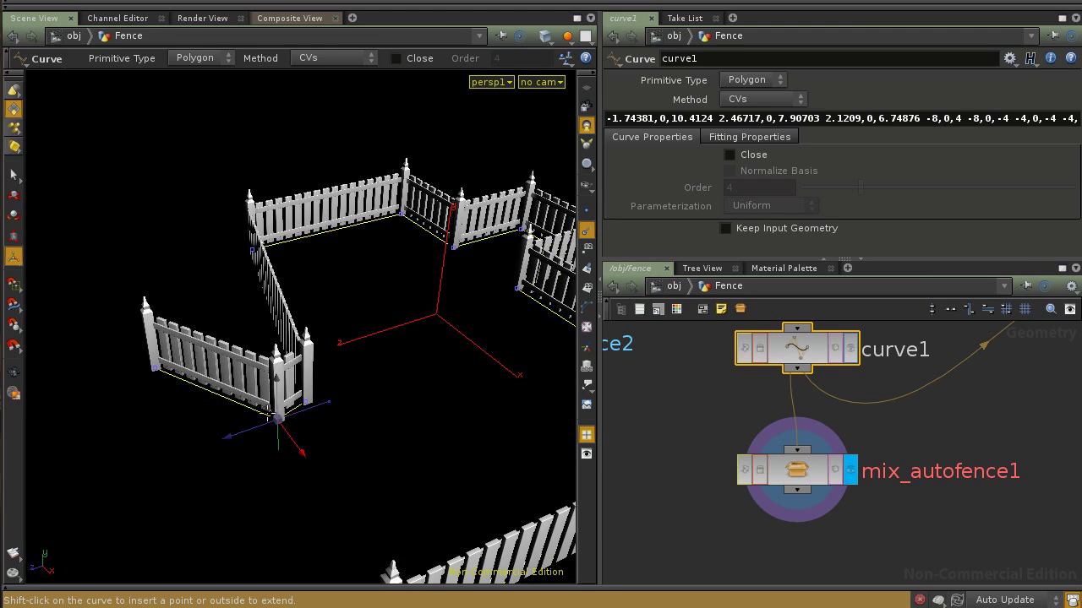
left_click_drag(288, 437, 284, 429)
Examine the reshaped fence and its moved corner posts from several angles.
left_click_drag(317, 425, 398, 363, "alt")
middle_click_drag(399, 362, 230, 419, "alt")
right_click_drag(230, 419, 338, 403, "alt")
left_click_drag(338, 403, 321, 448, "alt")
right_click_drag(322, 448, 399, 457, "alt")
middle_click_drag(399, 457, 346, 364, "alt")
left_click_drag(346, 364, 329, 361, "alt")
right_click_drag(329, 360, 403, 386, "alt")
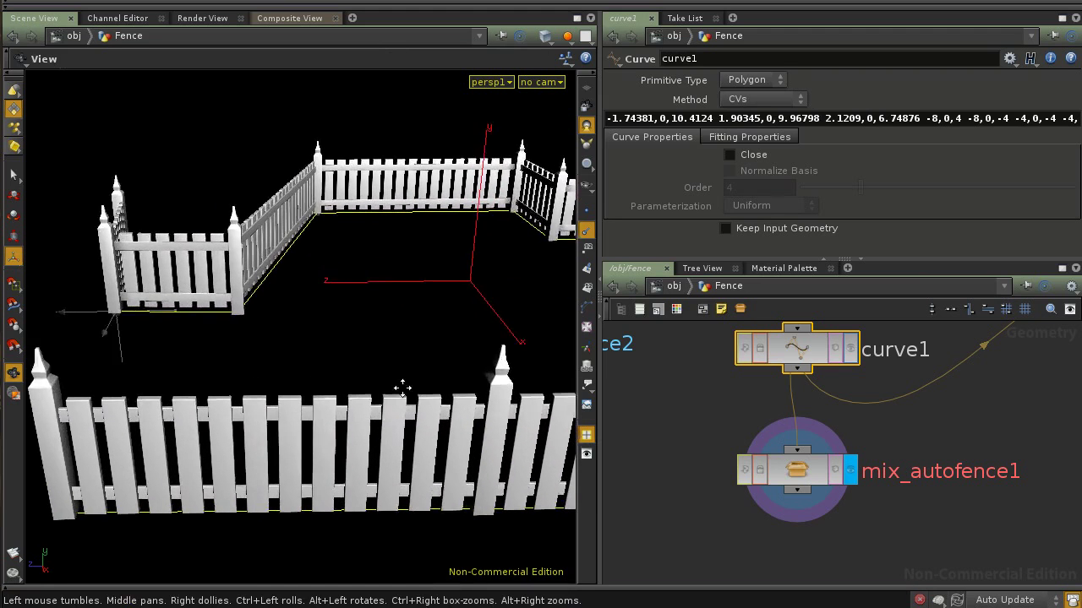
middle_click_drag(403, 386, 372, 363, "alt")
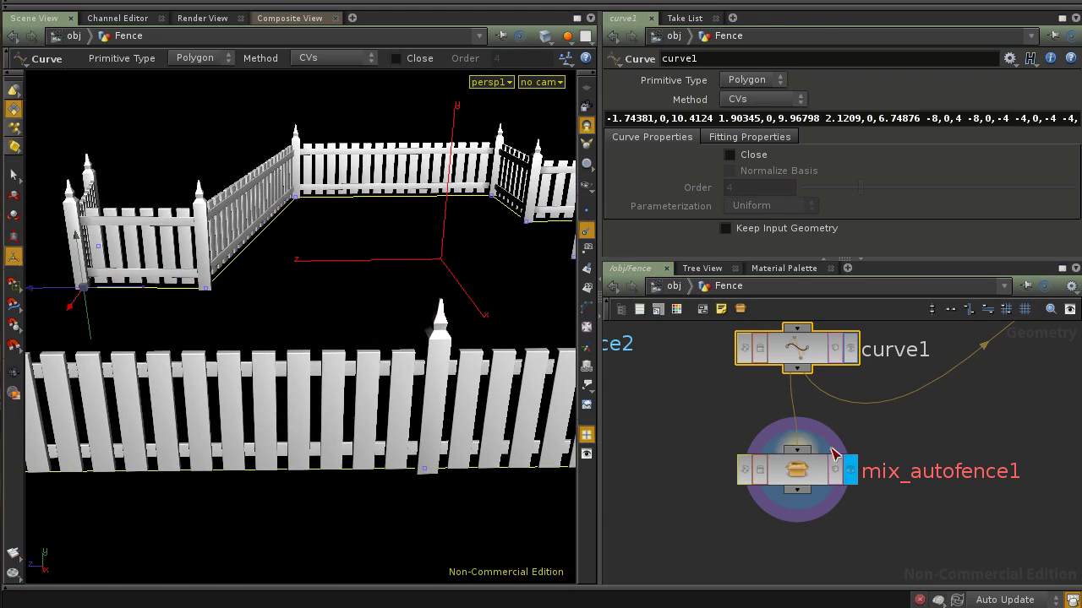
Select mix_autofence1 and review its Global, Board, Corner Posts and Supports parameters.
left_click(805, 474)
left_click_drag(380, 274, 463, 268, "alt")
right_click_drag(463, 269, 440, 264, "alt")
middle_click_drag(440, 263, 386, 282, "alt")
left_click_drag(386, 282, 443, 280, "alt")
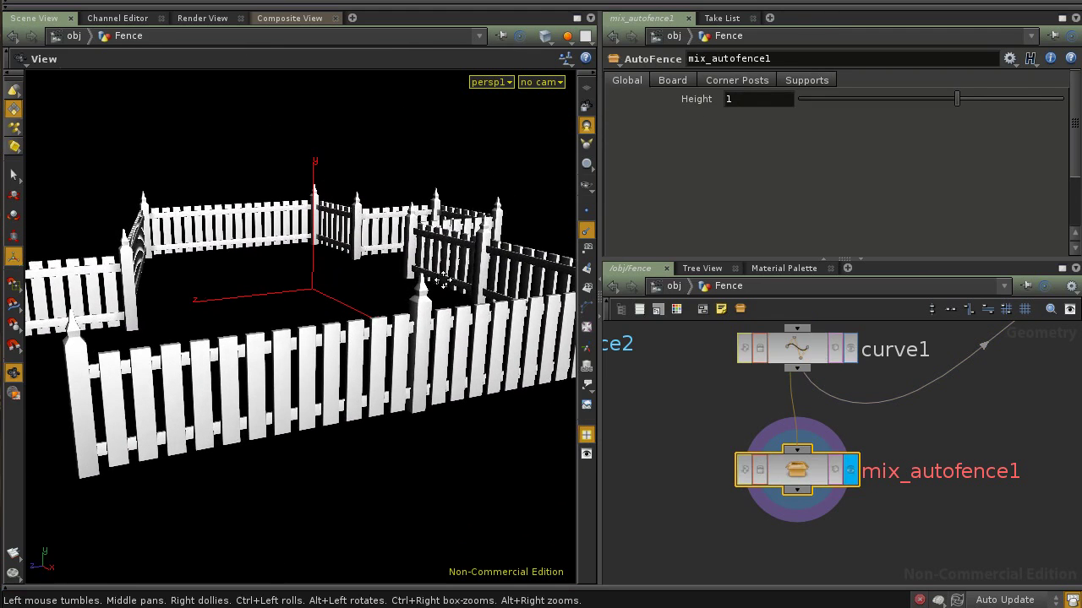
left_click(670, 81)
left_click(737, 80)
left_click(806, 80)
Review curve1's fitting and curve properties, and return to mix_autofence1's parameters.
left_click(809, 350)
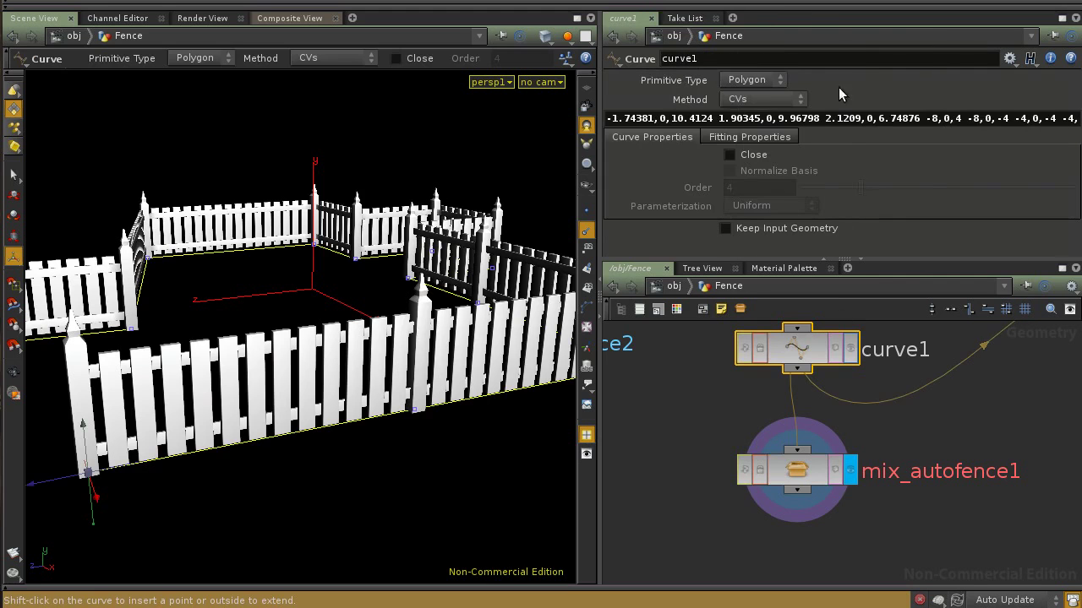
left_click(740, 137)
left_click(670, 139)
left_click(812, 474)
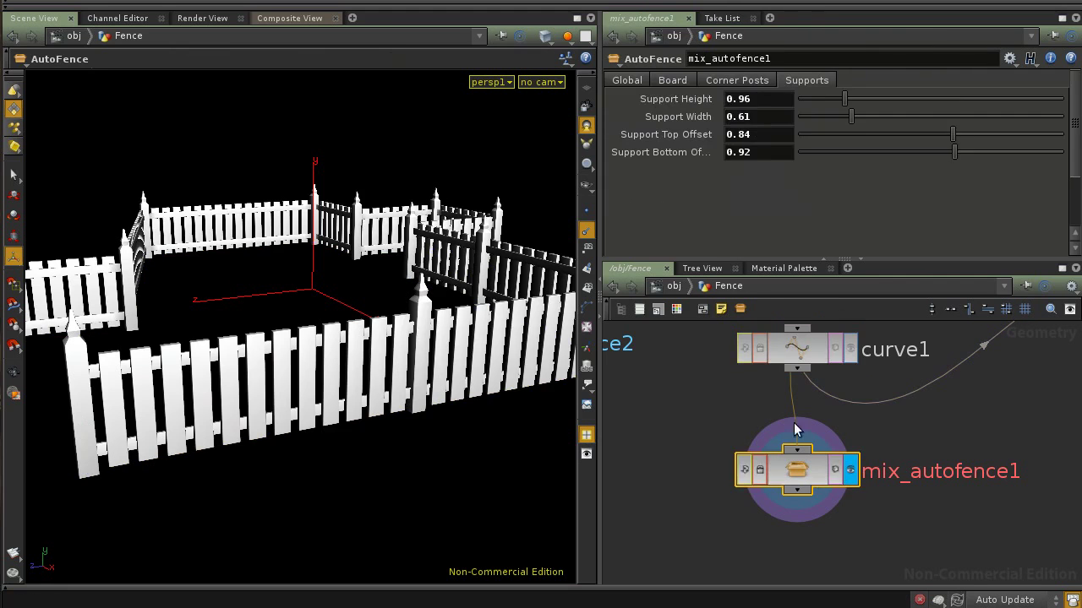
Try a different global Height for the fence and restore its default.
left_click(630, 82)
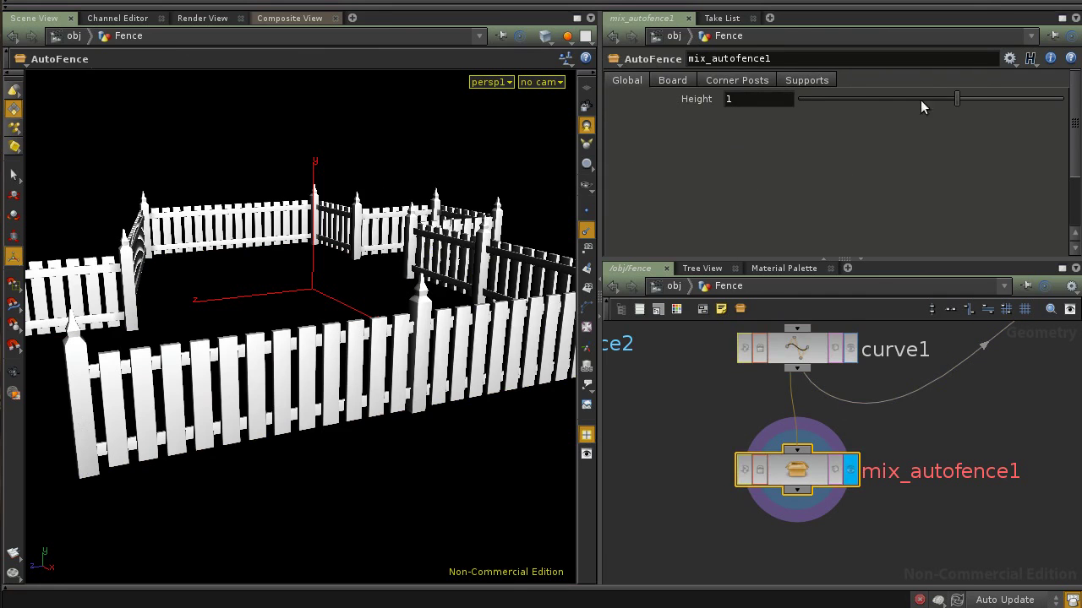
mouse_move(952, 93)
left_mouse_down()
mouse_move(988, 103)
mouse_move(944, 98)
left_mouse_up()
middle_click(784, 96, "ctrl")
Set the fence's Board Width to 0.596.
left_click(674, 81)
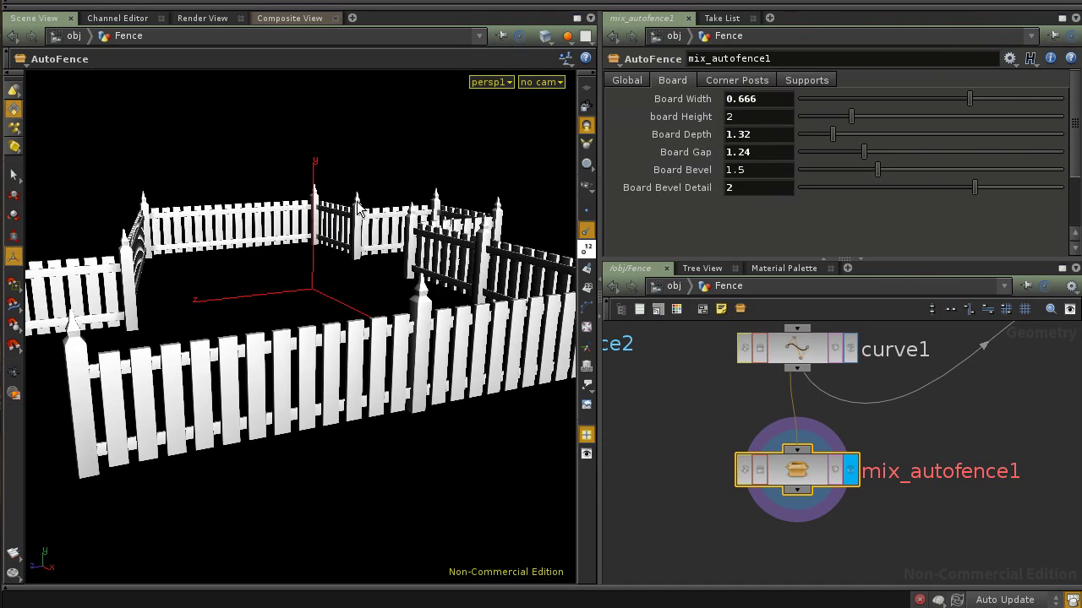
left_click_drag(352, 311, 412, 340)
right_click_drag(412, 339, 405, 321)
middle_click_drag(405, 322, 401, 282)
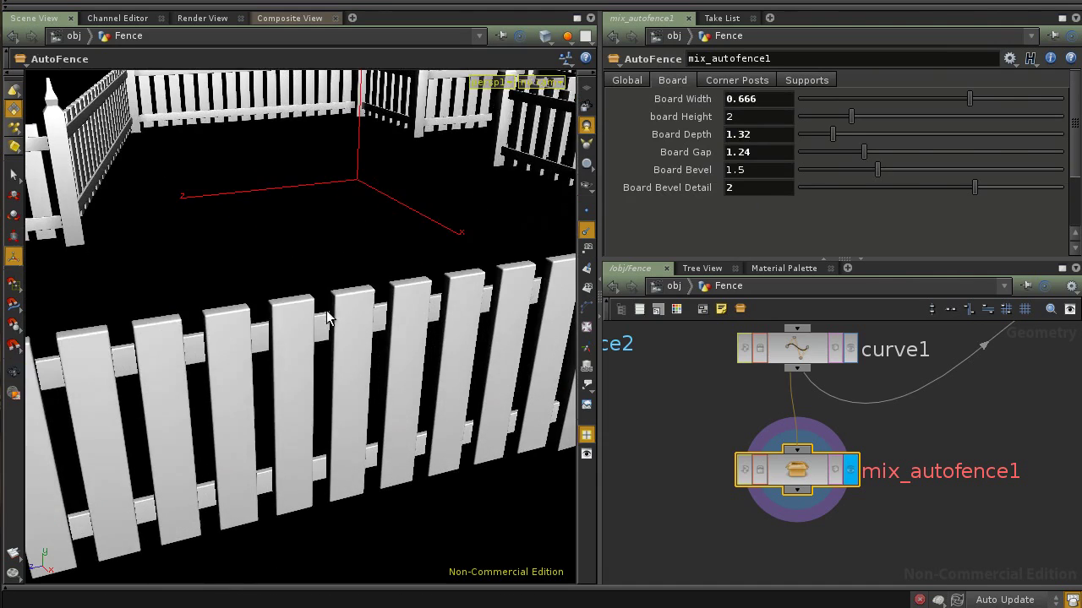
key("space")
left_click_drag(478, 338, 397, 376)
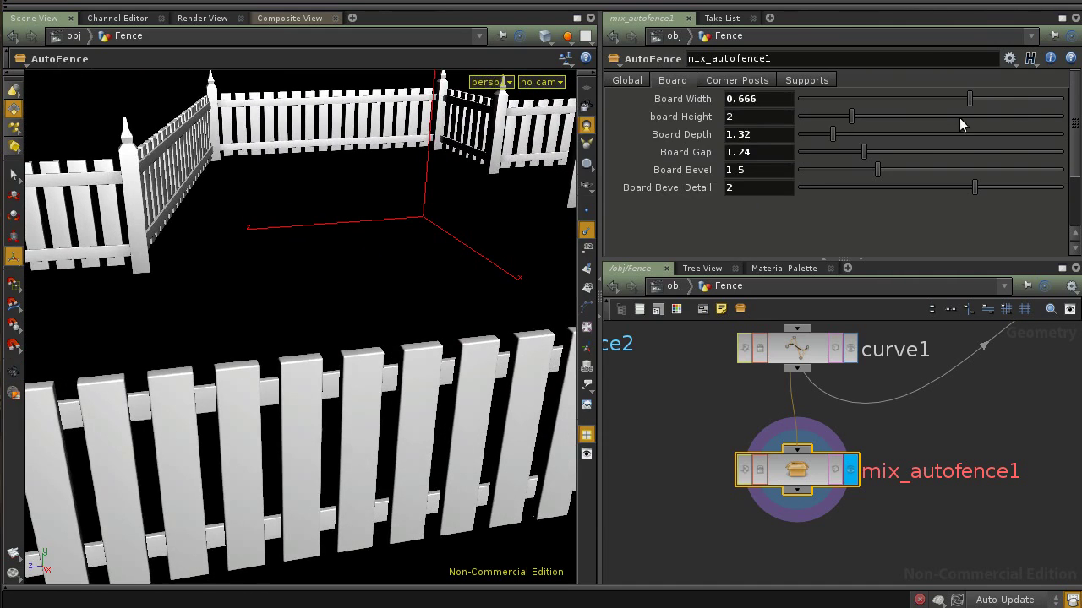
left_click_drag(967, 98, 945, 119)
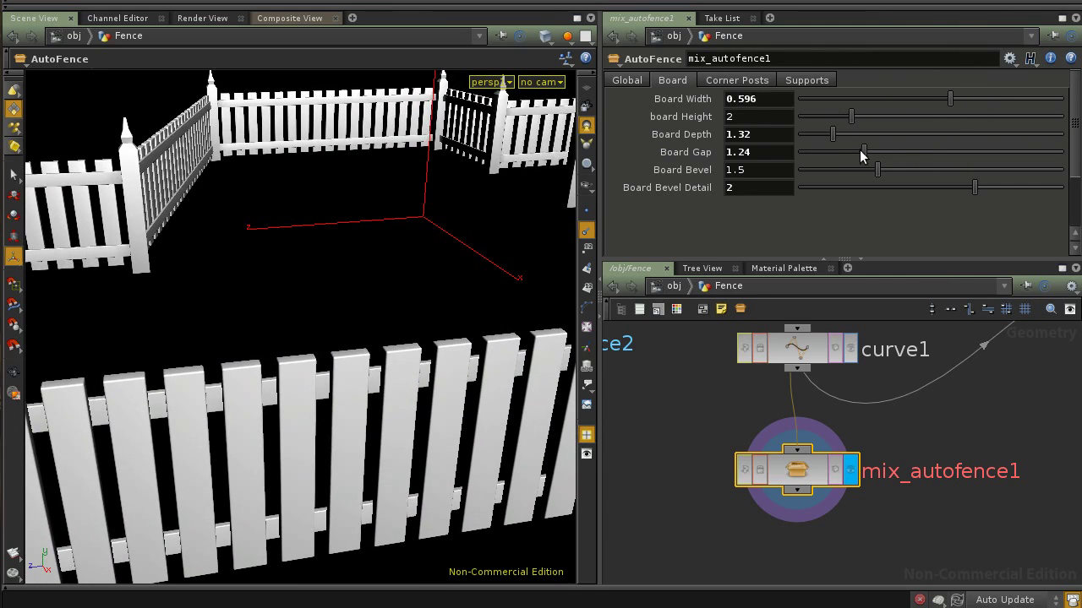
Try a Board Gap of 3.75, and settle on Board Gap 1.76, Board Depth 1 and Board Height 1.97.
left_click_drag(904, 151, 887, 170)
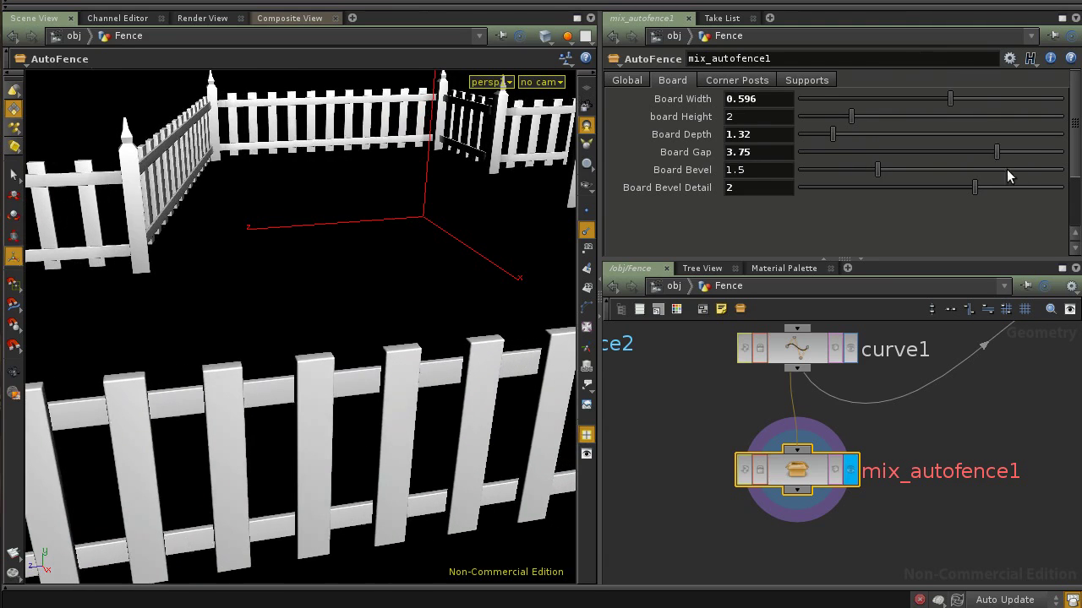
left_click_drag(1007, 175, 1041, 176)
left_click_drag(968, 183, 887, 171)
left_click_drag(837, 132, 779, 144)
middle_click_drag(769, 136, 795, 113)
mouse_move(853, 118)
left_mouse_down()
mouse_move(869, 115)
mouse_move(827, 123)
mouse_move(853, 118)
left_mouse_up()
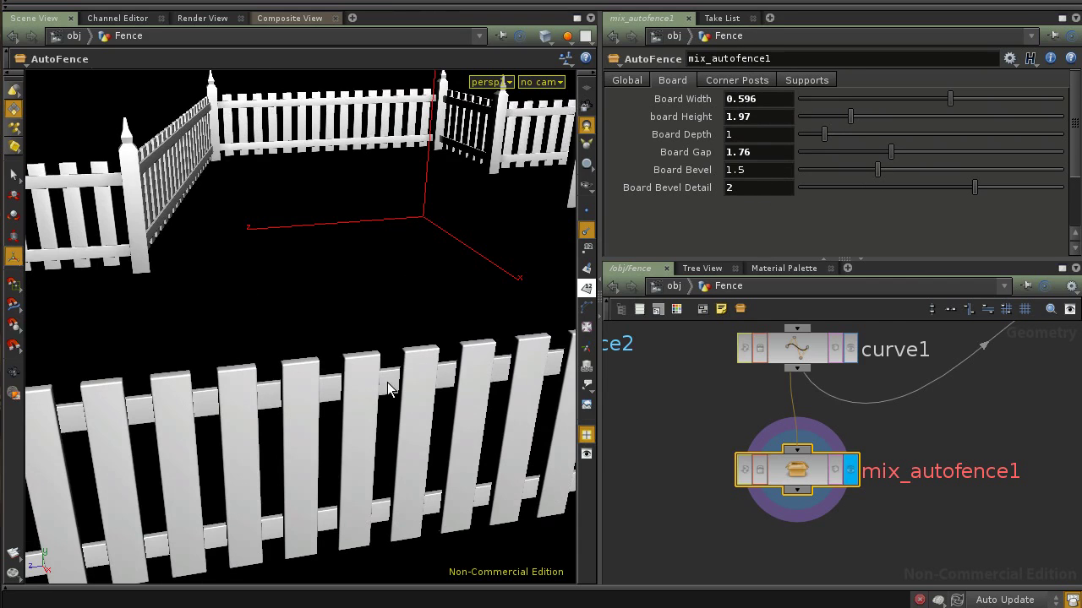
Bring the board tops into close view and change the viewport shading to Hidden Line Ghost.
scroll(414, 358, "up", 5)
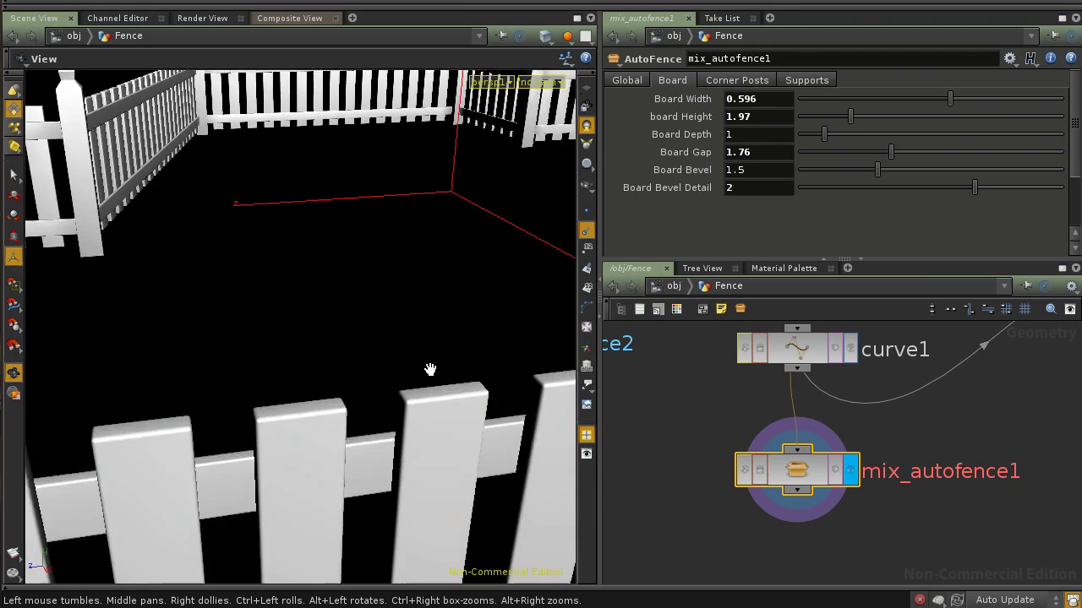
middle_click_drag(430, 370, 416, 329)
left_click_drag(417, 329, 389, 302)
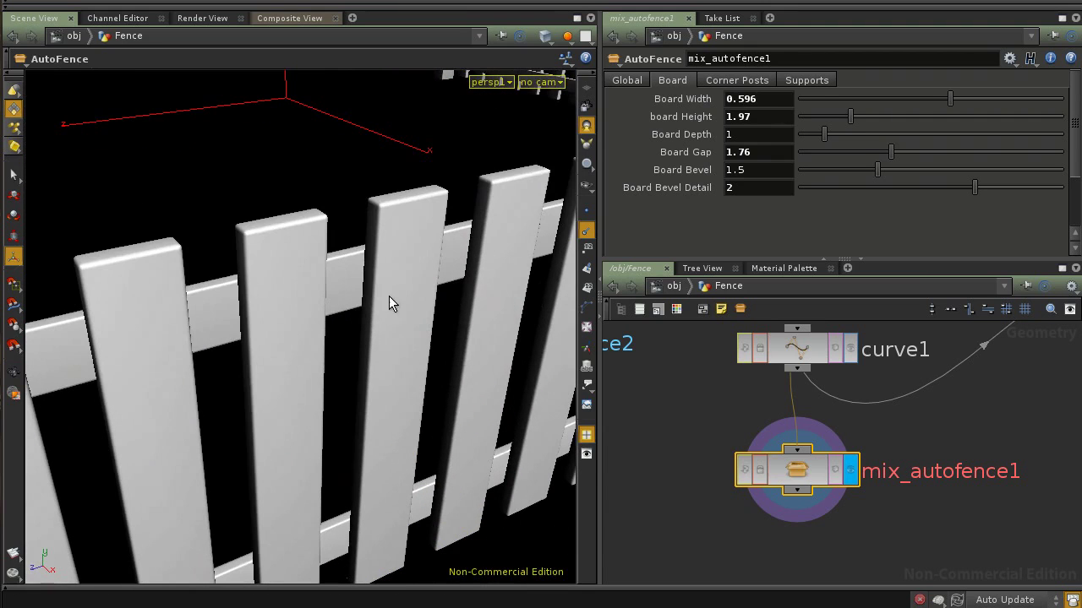
left_click(546, 36)
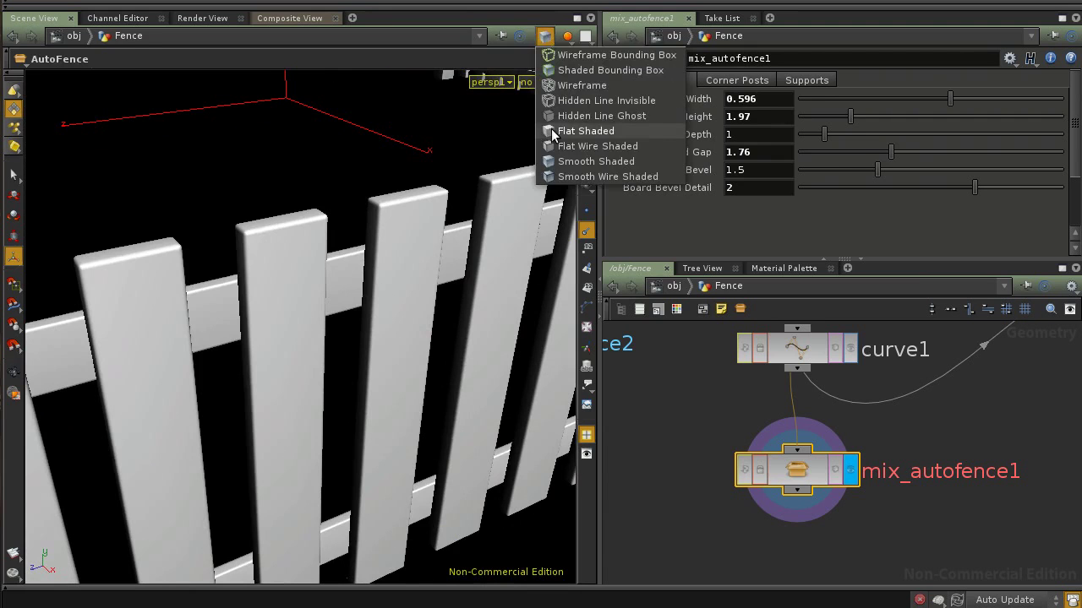
left_click(551, 135)
left_click(545, 37)
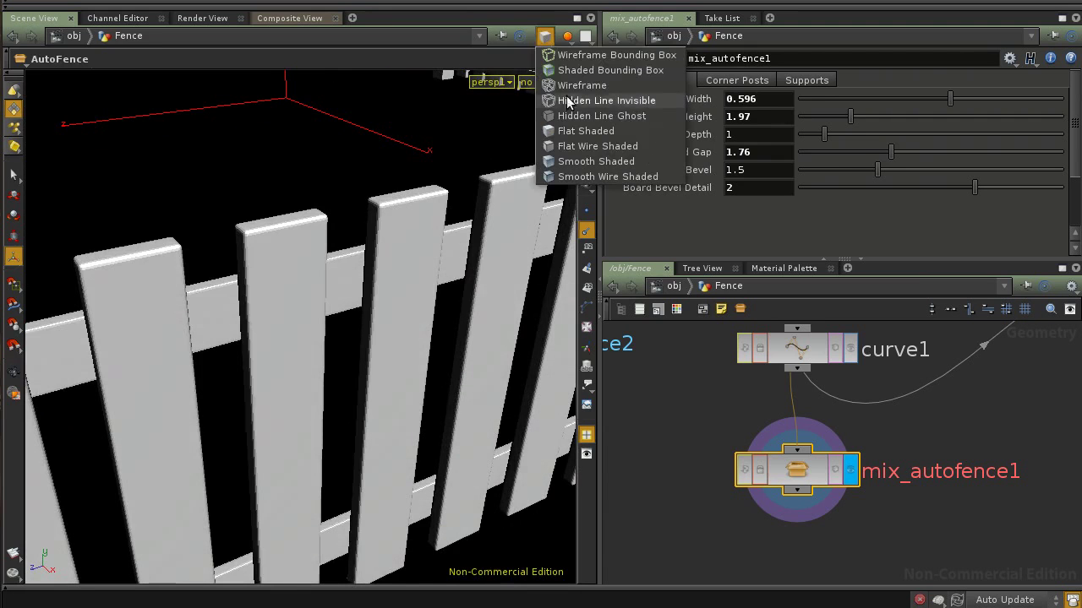
left_click(558, 116)
Set the Board Bevel to 1.23 and the Board Bevel Detail to 1.
left_click_drag(322, 284, 372, 293)
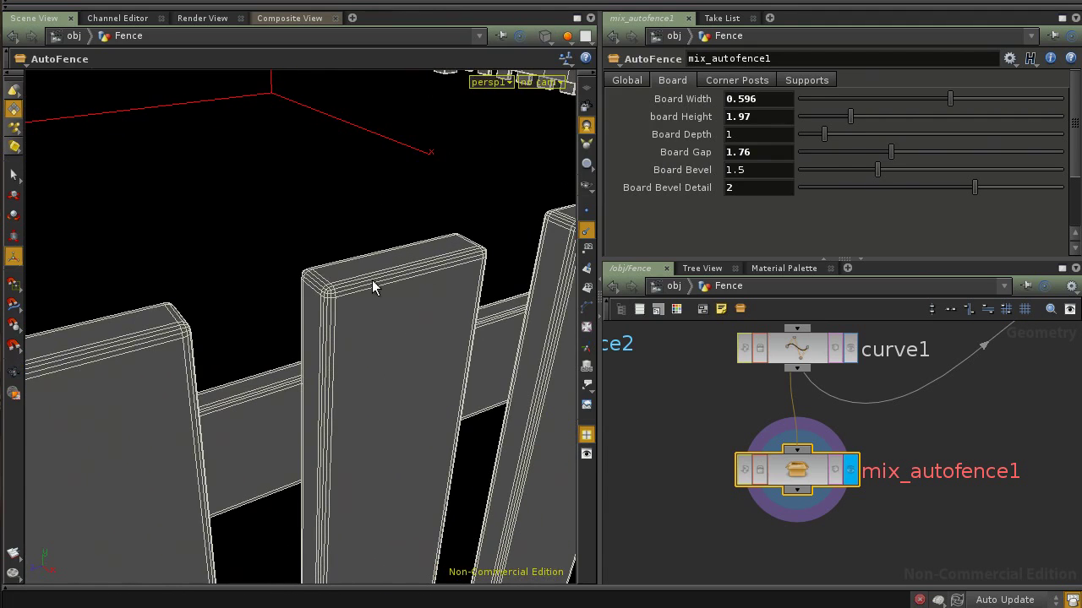
left_click_drag(884, 175, 841, 186)
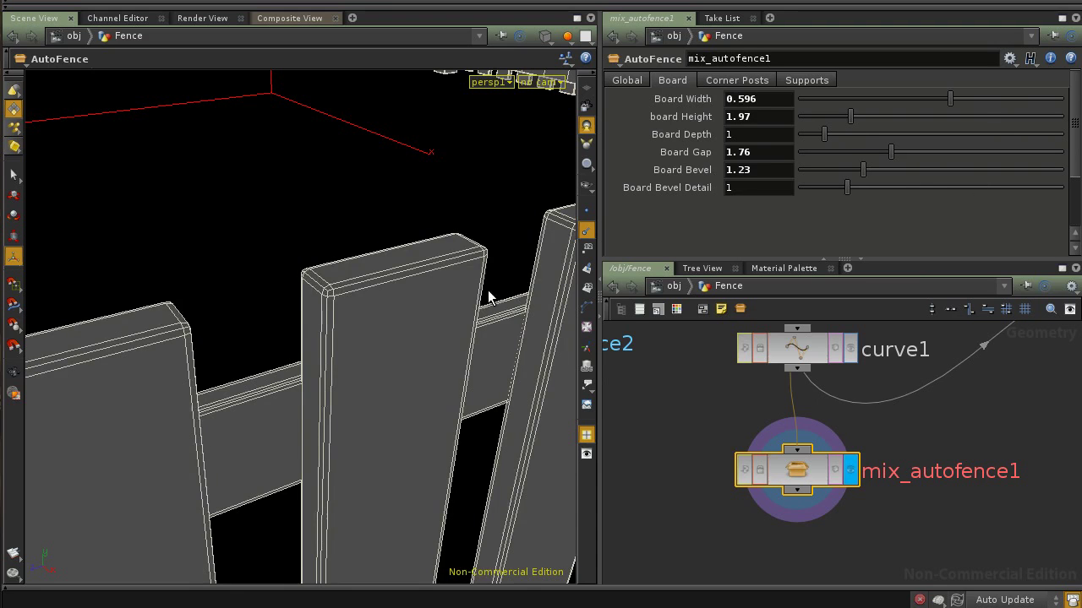
right_click_drag(476, 330, 406, 370, "alt")
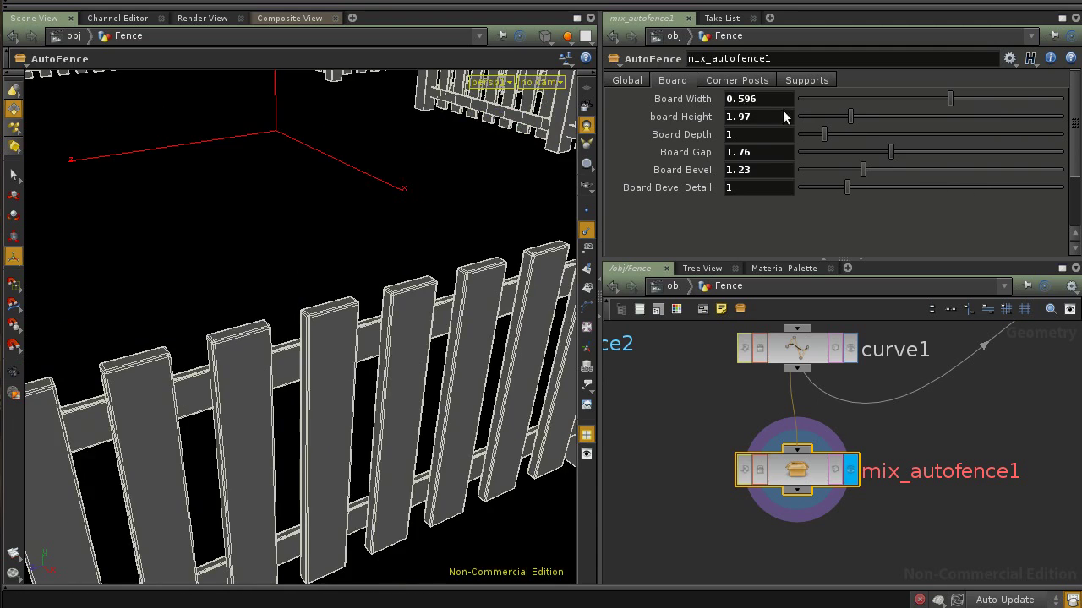
Set the Corner Post Width to 0.435 and the Post Bevel to 1.4.
left_click(732, 81)
left_click_drag(387, 398, 284, 394, "alt")
left_click_drag(427, 350, 429, 293, "alt")
left_click_drag(330, 414, 336, 271, "alt")
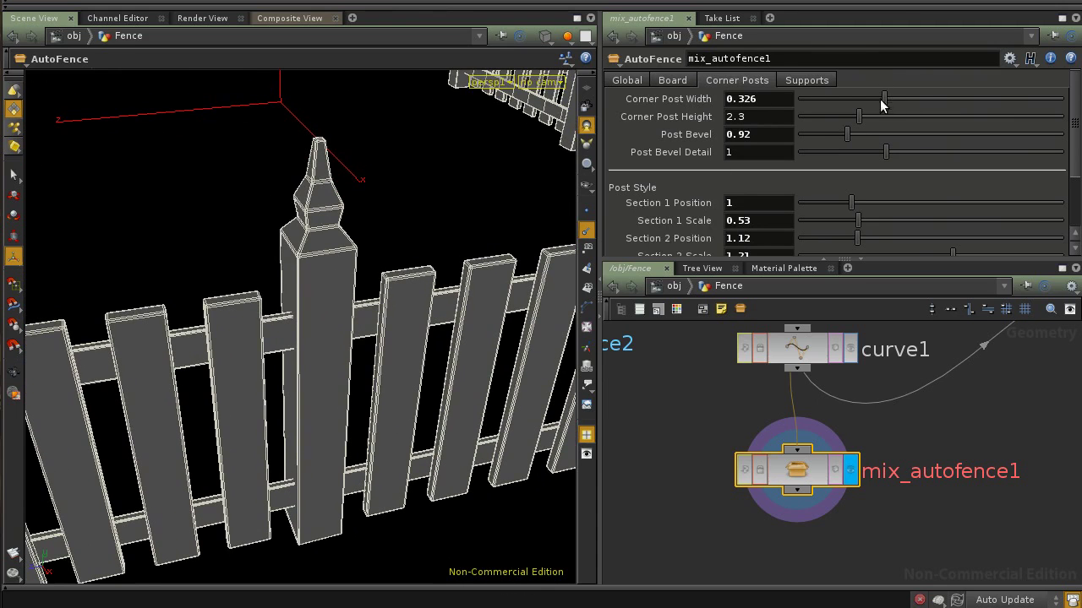
left_click_drag(888, 101, 882, 158)
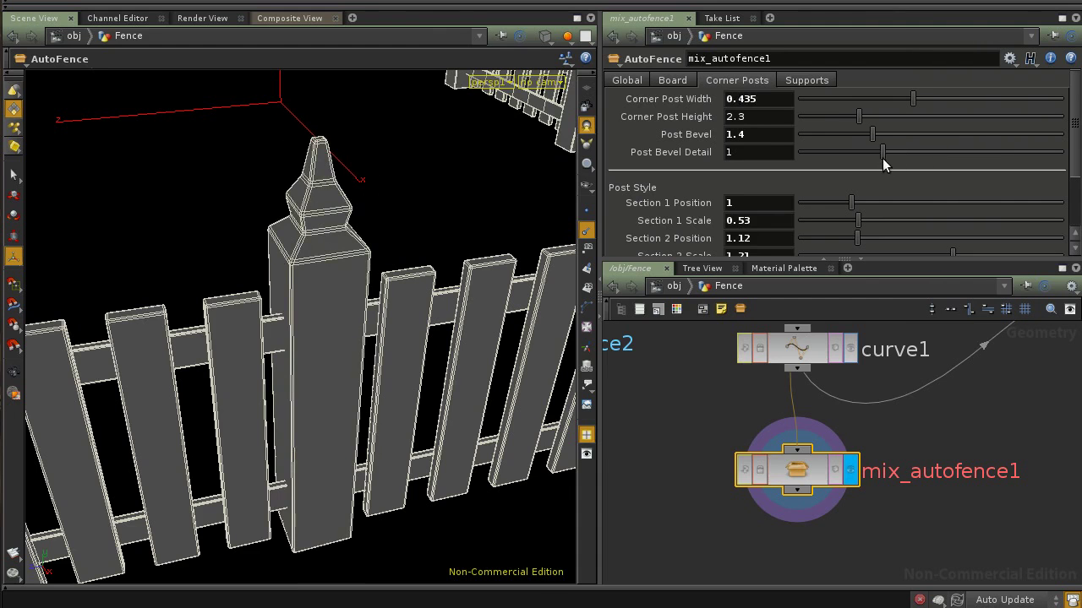
Reshape the post caps with Section 1 position 1.3, scale 0.968; Section 2 position 1.5, scale 1.574; Section 3 position 0.92, scale 1.168.
scroll(1063, 144, "down", 5)
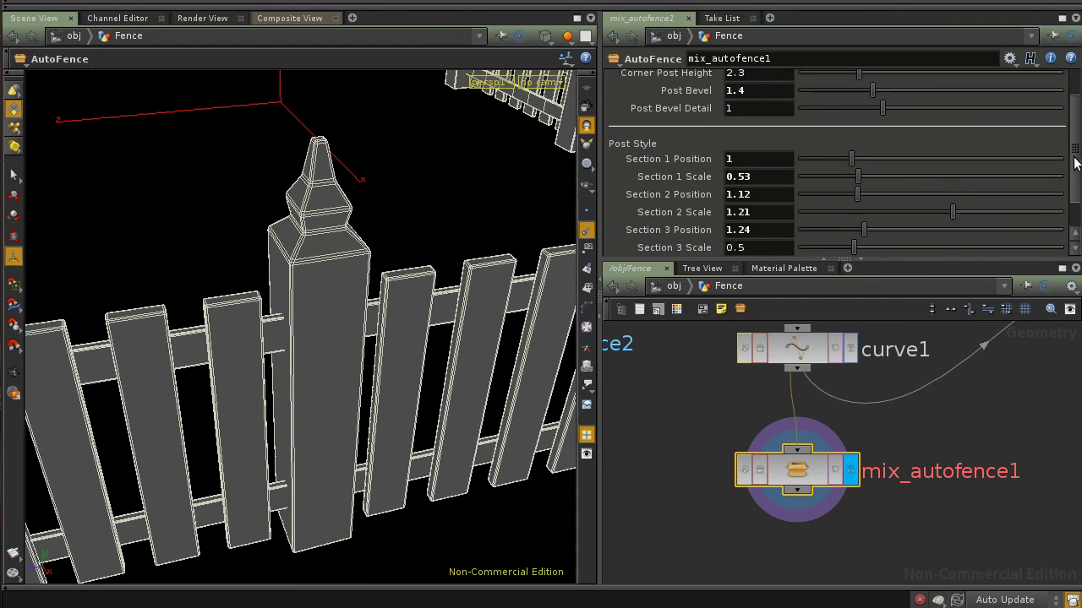
left_click_drag(387, 355, 228, 235)
key("space")
key("space")
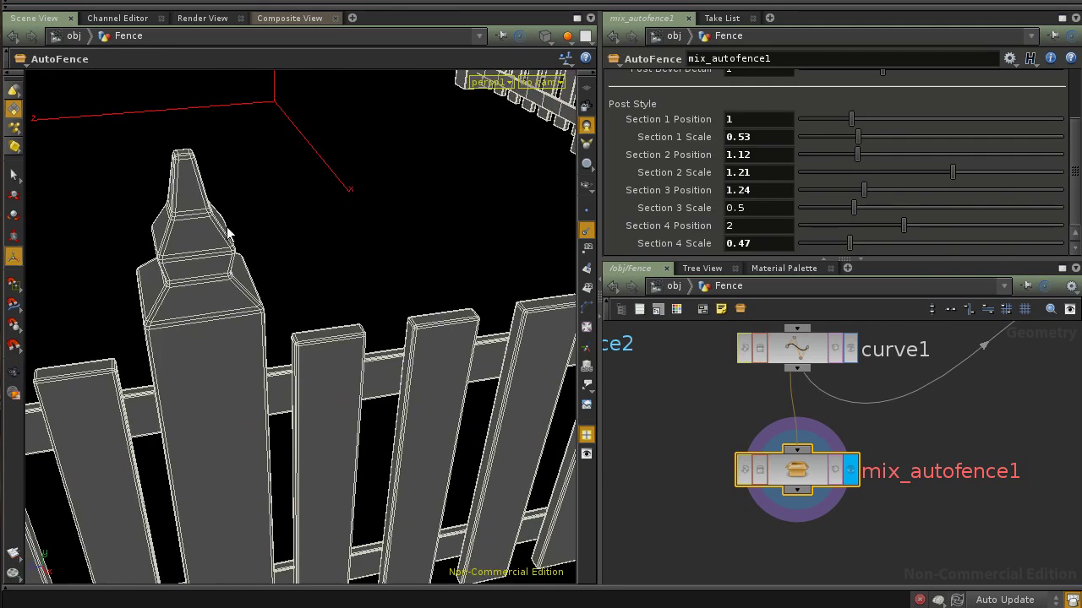
left_click_drag(851, 119, 877, 155)
left_click_drag(947, 172, 1003, 173)
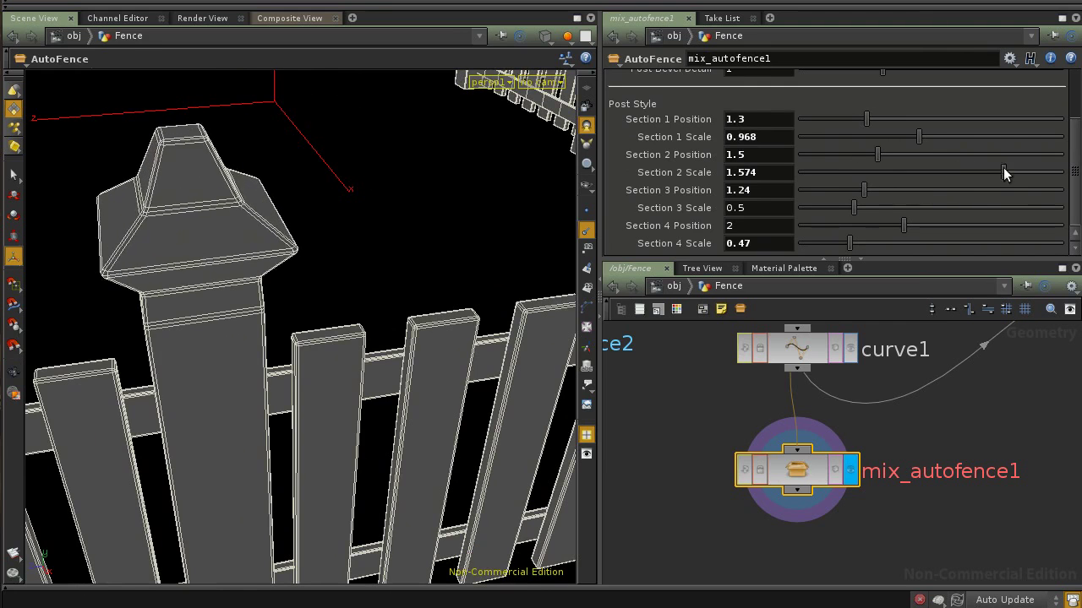
left_click_drag(889, 190, 947, 208)
Examine the restyled corner posts across the whole fence.
right_click_drag(246, 328, 276, 333)
left_click_drag(276, 333, 319, 315)
right_click_drag(319, 315, 291, 311)
mouse_move(292, 311)
left_mouse_down()
mouse_move(262, 300)
mouse_move(342, 307)
mouse_move(250, 311)
left_mouse_up()
mouse_move(355, 316)
left_mouse_down()
mouse_move(328, 314)
mouse_move(326, 336)
mouse_move(276, 343)
mouse_move(527, 343)
left_mouse_up()
scroll(1077, 166, "up", 3)
scroll(1052, 158, "down", 3)
scroll(1079, 182, "up", 3)
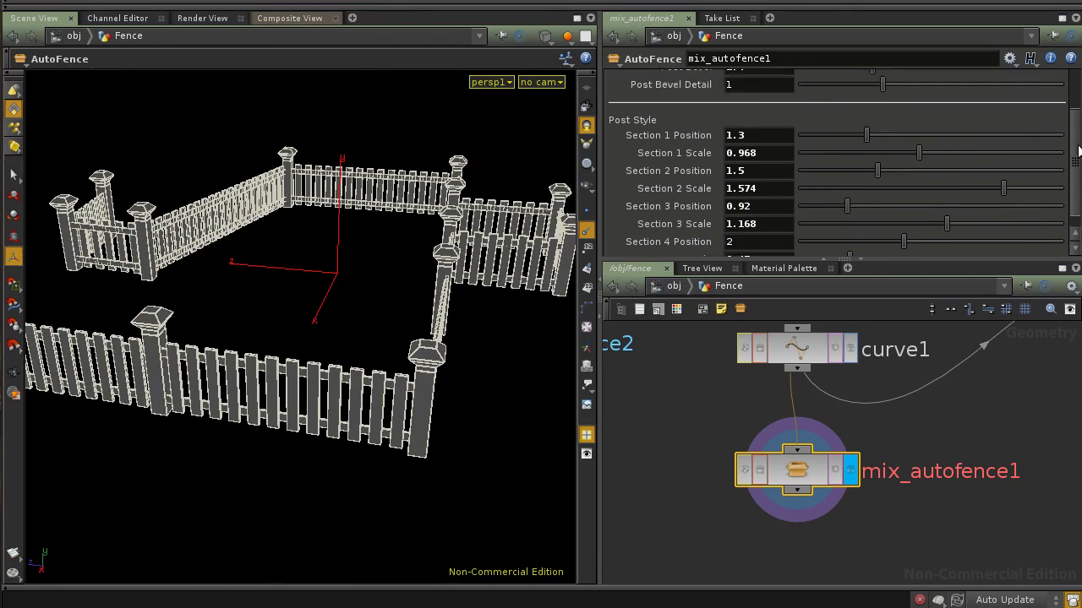
Show the Supports parameters and examine the horizontal support rails on the fence's back side.
left_click(807, 80)
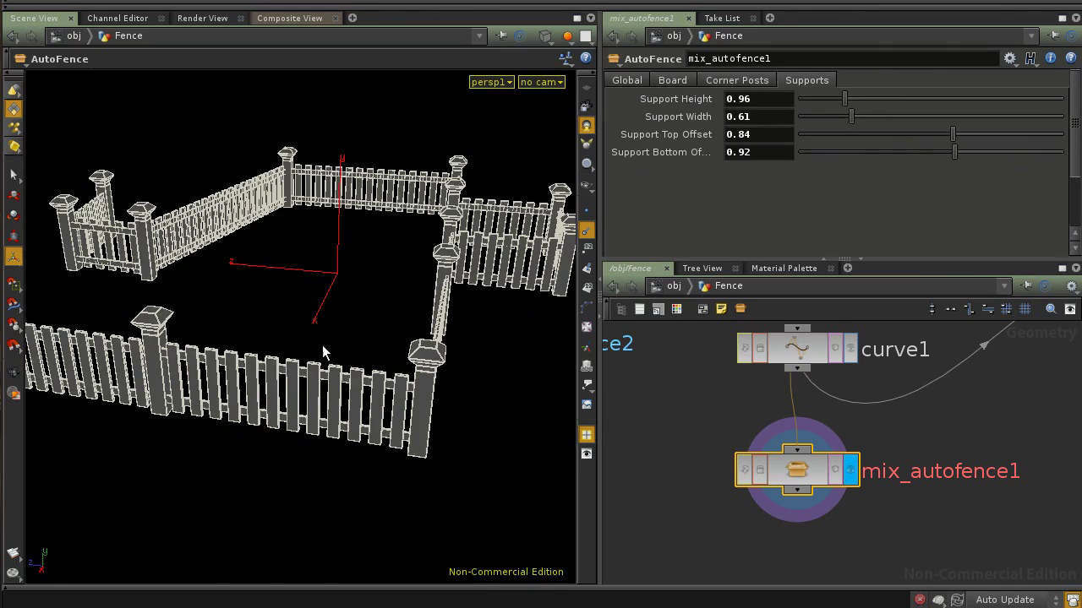
key("Escape")
left_click_drag(305, 296, 309, 365)
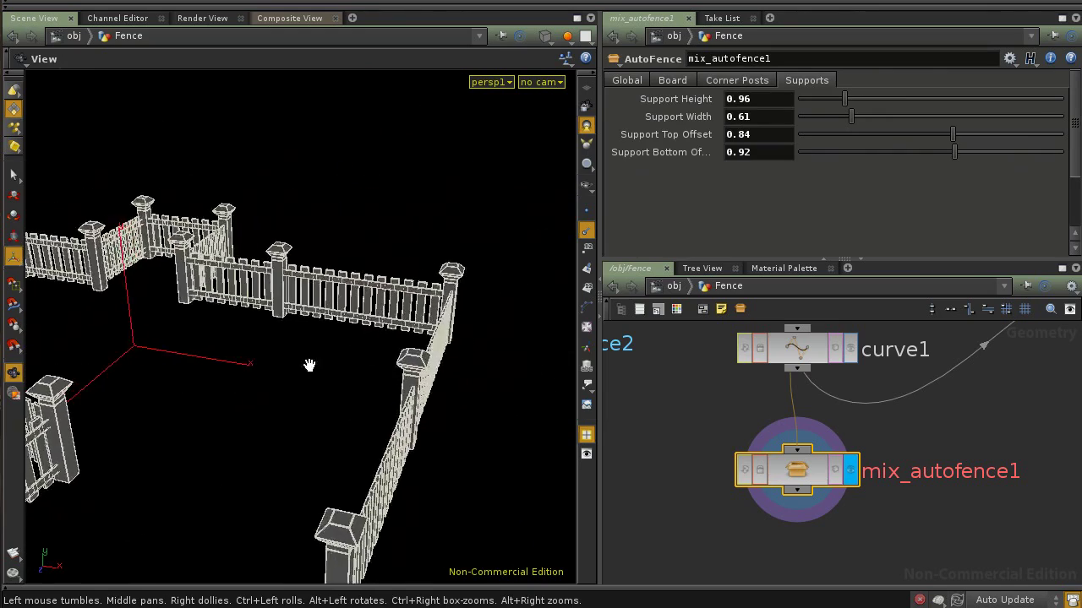
right_click_drag(310, 365, 478, 302)
left_click_drag(479, 302, 278, 431)
right_click_drag(278, 432, 360, 468)
middle_click_drag(360, 468, 294, 389)
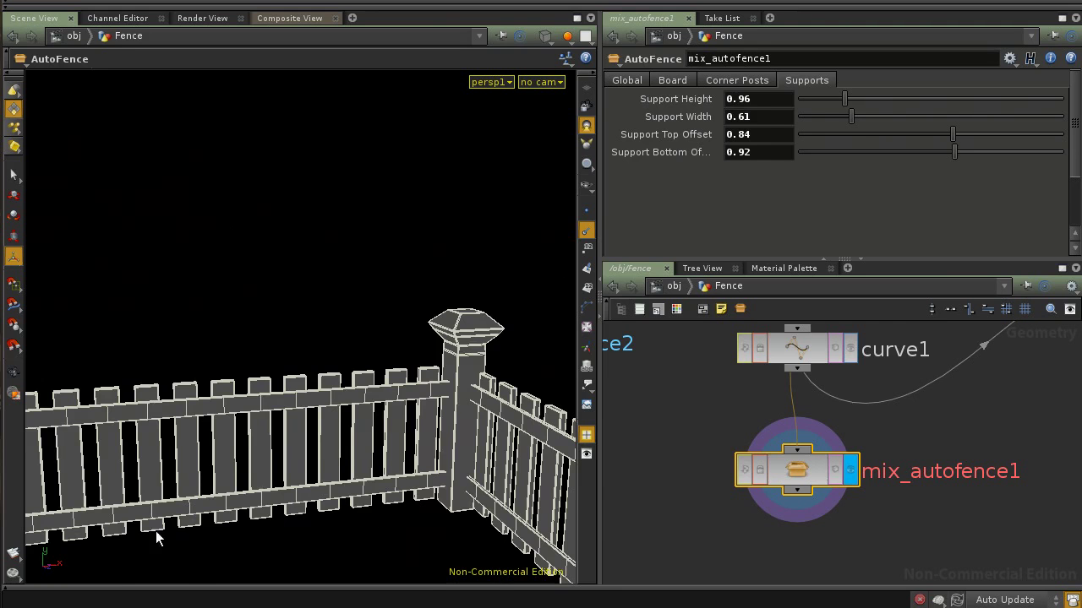
key("space")
left_click_drag(418, 448, 251, 448)
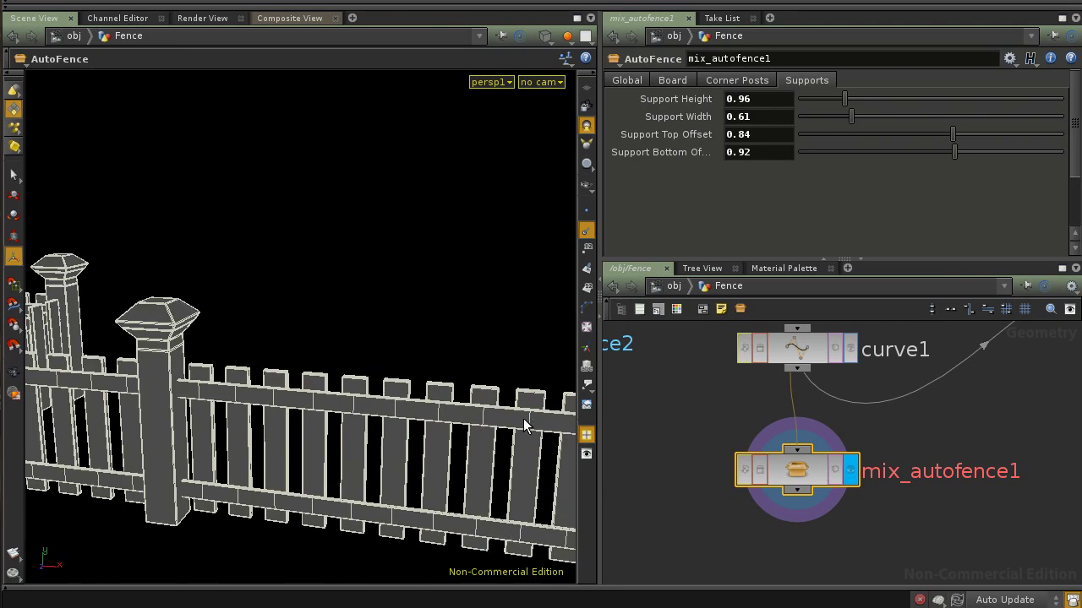
Set Support Height to 1.1, Support Width to 1.271, Support Top Offset to 0.58 and the support bottom offset to 1.37.
left_click_drag(845, 97, 933, 119)
key("space")
left_click_drag(437, 418, 426, 396)
left_click_drag(935, 120, 990, 135)
left_click_drag(269, 358, 537, 261)
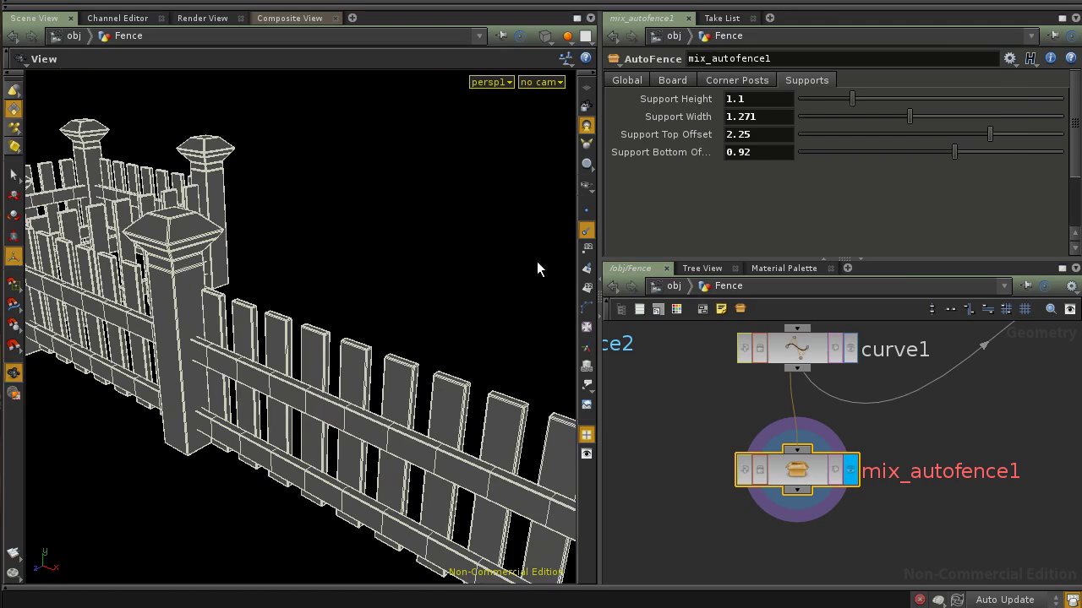
left_click_drag(990, 135, 968, 155)
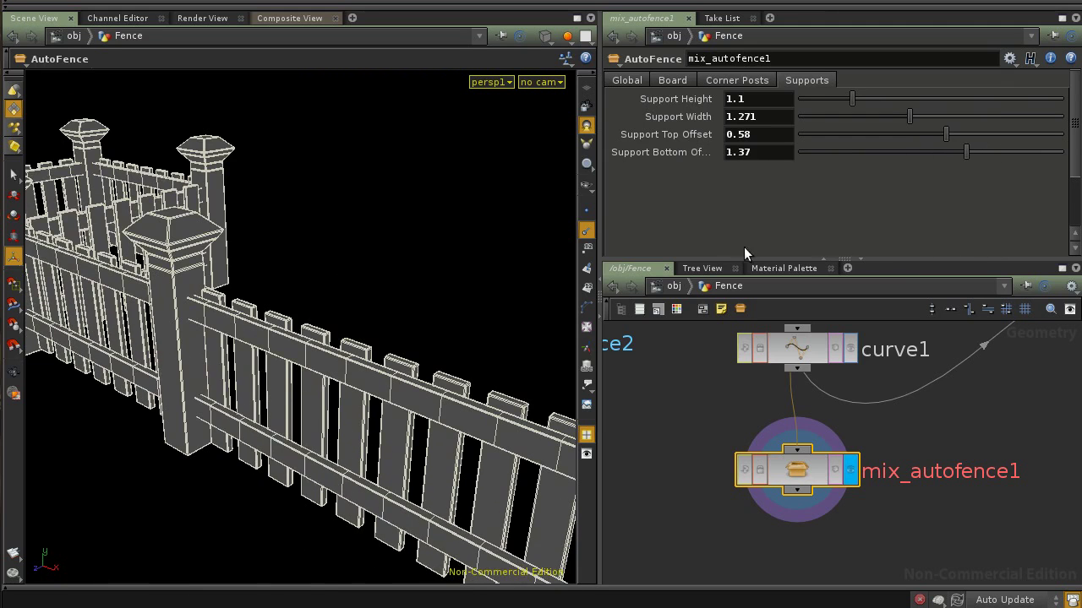
Select the mix_autofence2 node in the network.
middle_click_drag(679, 430, 817, 422)
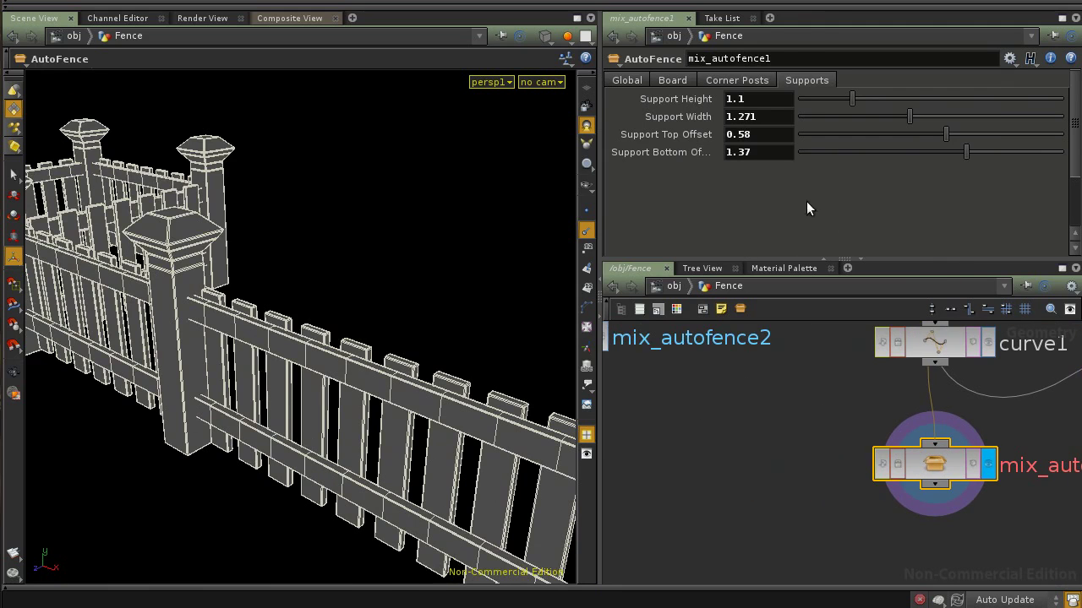
middle_click_drag(720, 392, 911, 454)
left_click(749, 396)
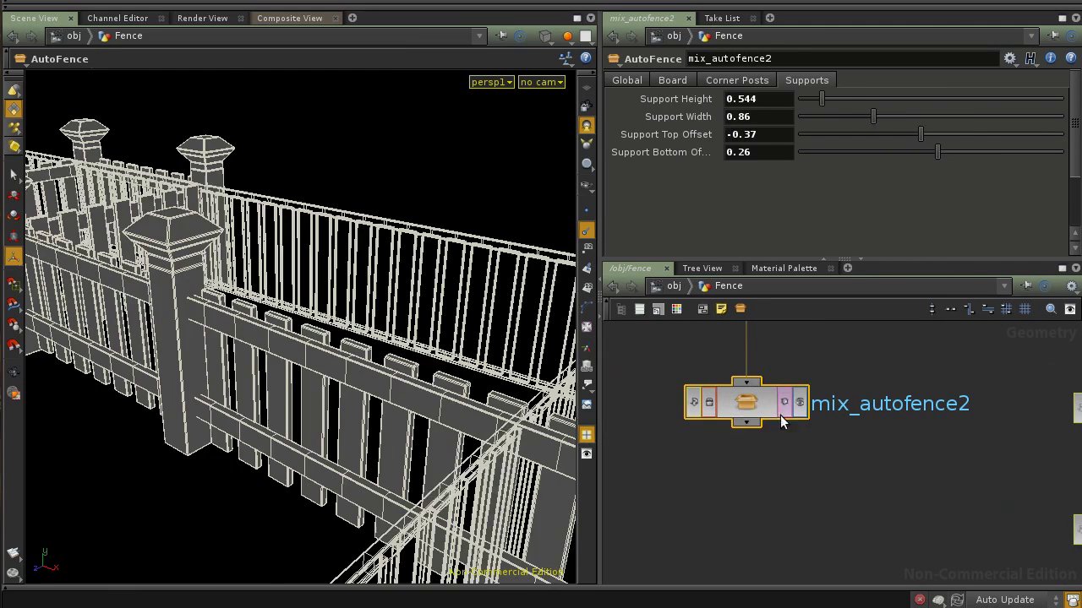
Display the fence from mix_autofence2 and switch the viewport shading to Smooth Shaded.
left_click(799, 402)
left_click_drag(460, 383, 503, 3)
left_click(545, 36)
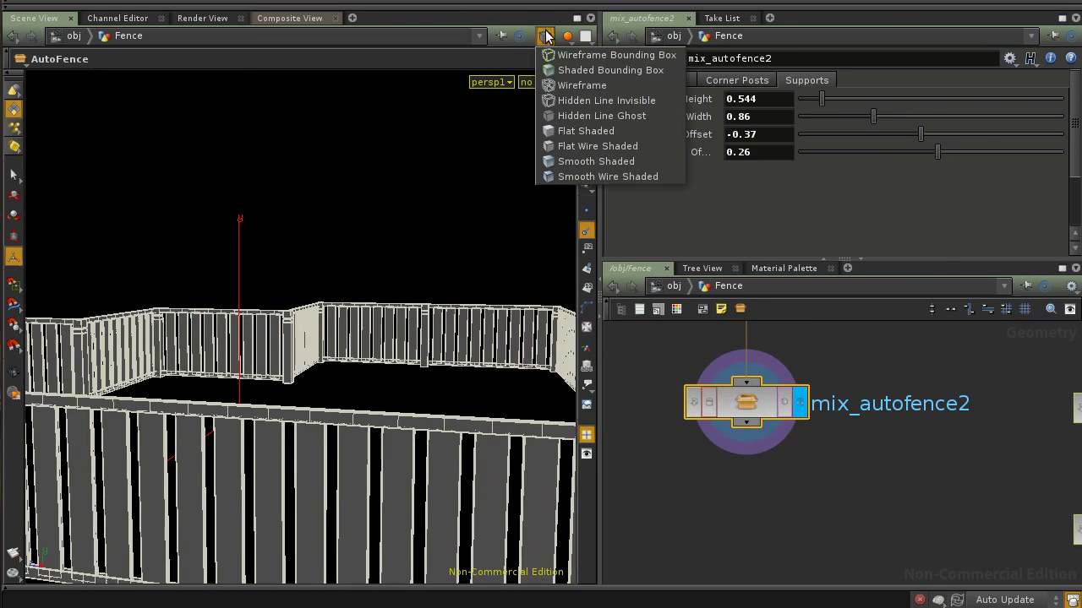
left_click(591, 161)
Examine the smooth-shaded fence from several sides and distances.
mouse_move(517, 244)
left_mouse_down()
mouse_move(413, 265)
mouse_move(314, 333)
mouse_move(355, 305)
left_mouse_up()
key("Escape")
left_click_drag(500, 425, 289, 384)
middle_click_drag(333, 389, 269, 389)
right_click_drag(269, 390, 343, 401)
left_click_drag(262, 380, 311, 399)
right_click_drag(311, 399, 230, 393)
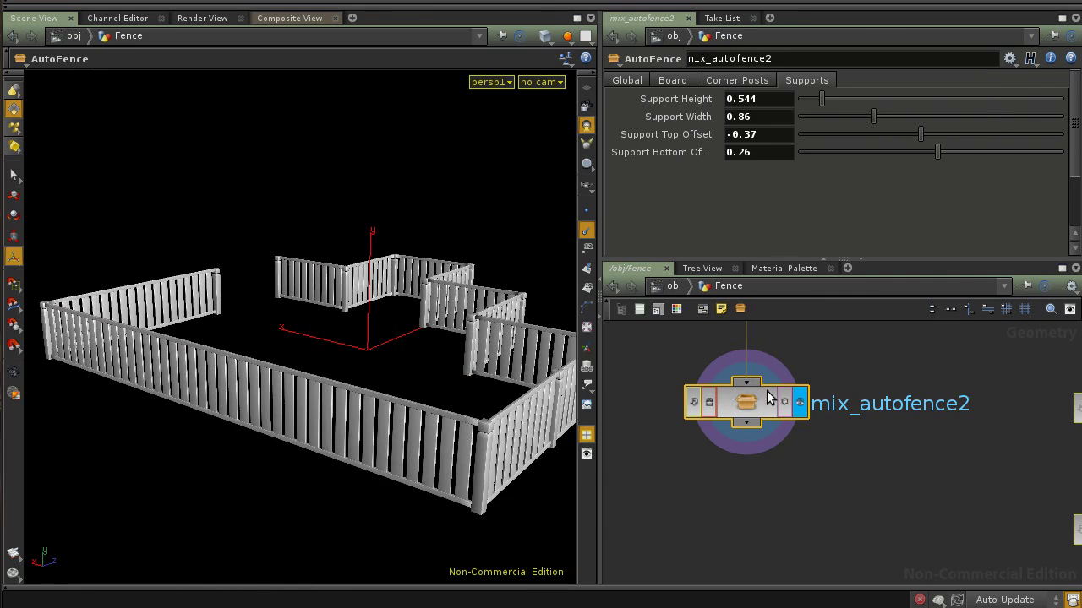
Check the presets available for mix_autofence2 and view its fence alongside the surrounding curve and fence nodes.
left_click(1010, 58)
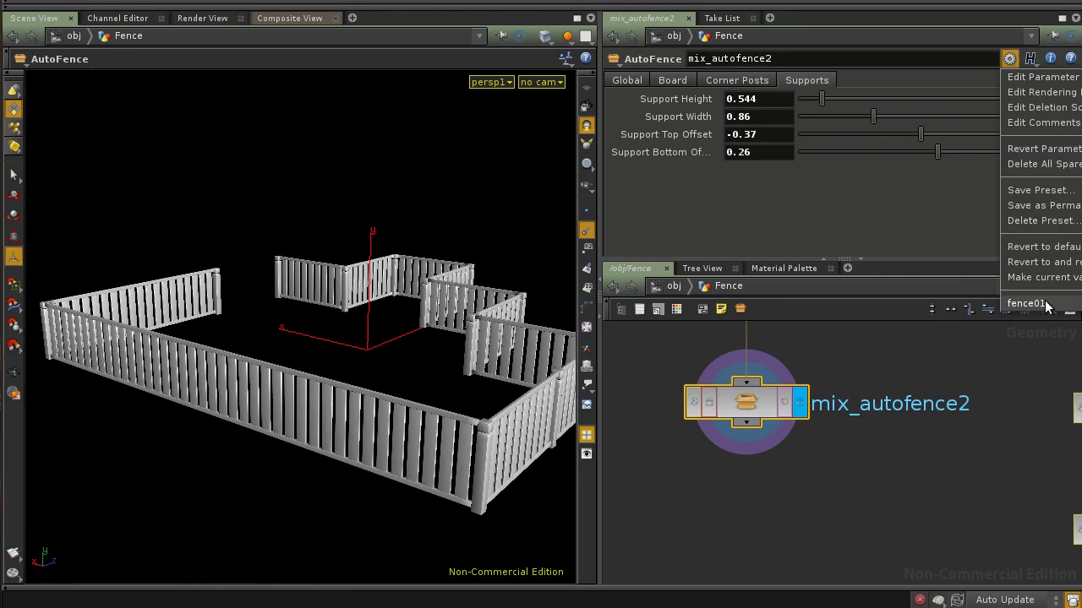
left_click(841, 459)
left_click_drag(335, 425, 412, 423)
right_click_drag(412, 423, 380, 424)
left_click(899, 455)
right_click_drag(874, 469, 642, 429)
middle_click_drag(879, 459, 856, 456)
scroll(849, 465, "up", 3)
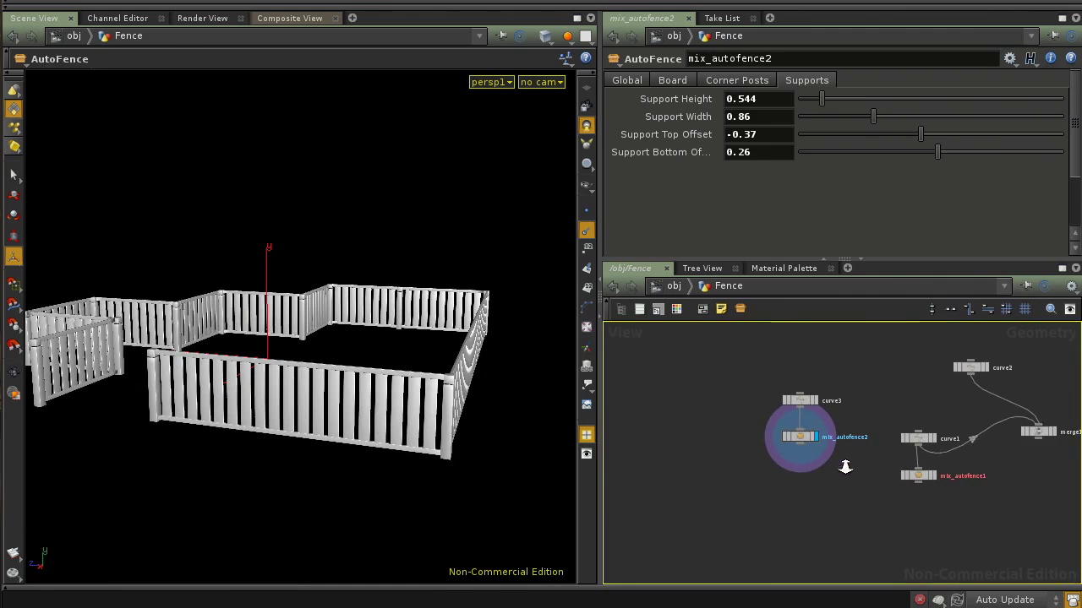
Show the reference grid under the fence and expand the shelf tools.
left_click(586, 86)
left_click_drag(384, 282, 651, 427)
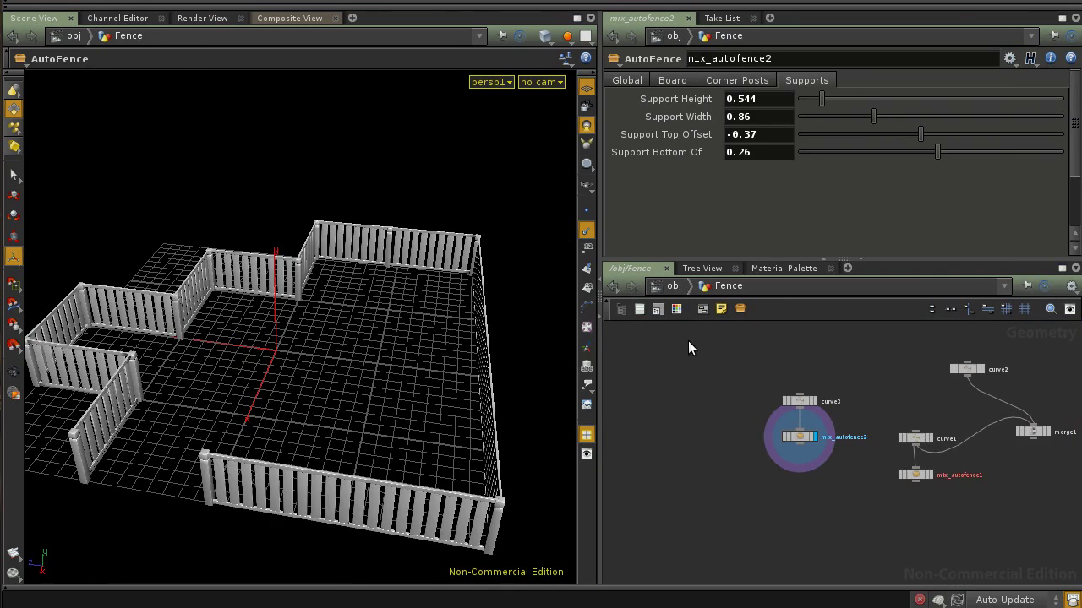
left_click(271, 6)
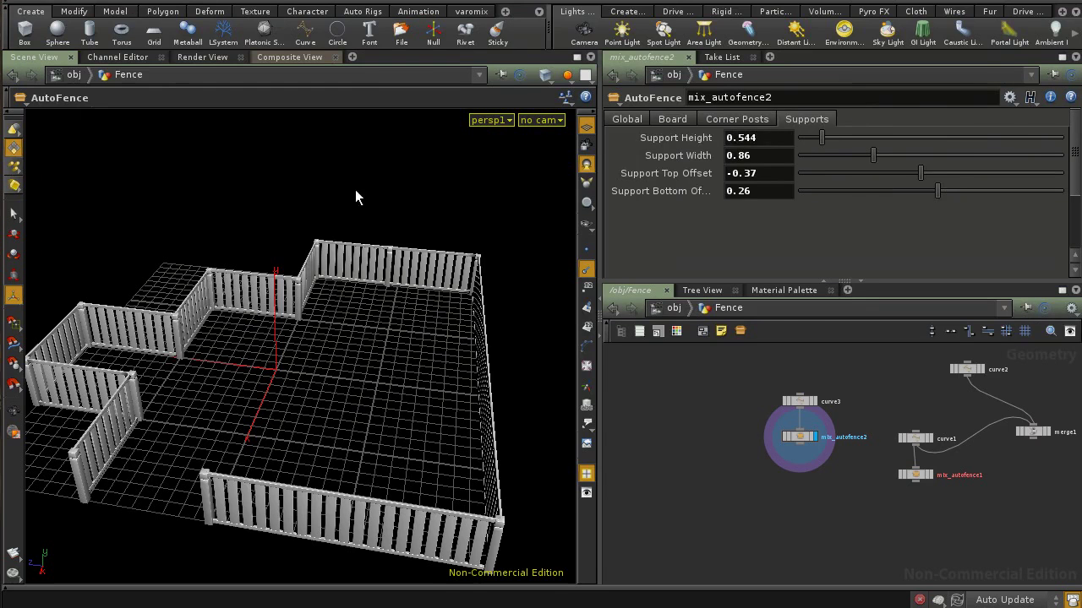
Go up to the object level and hide the Fence object.
key("u")
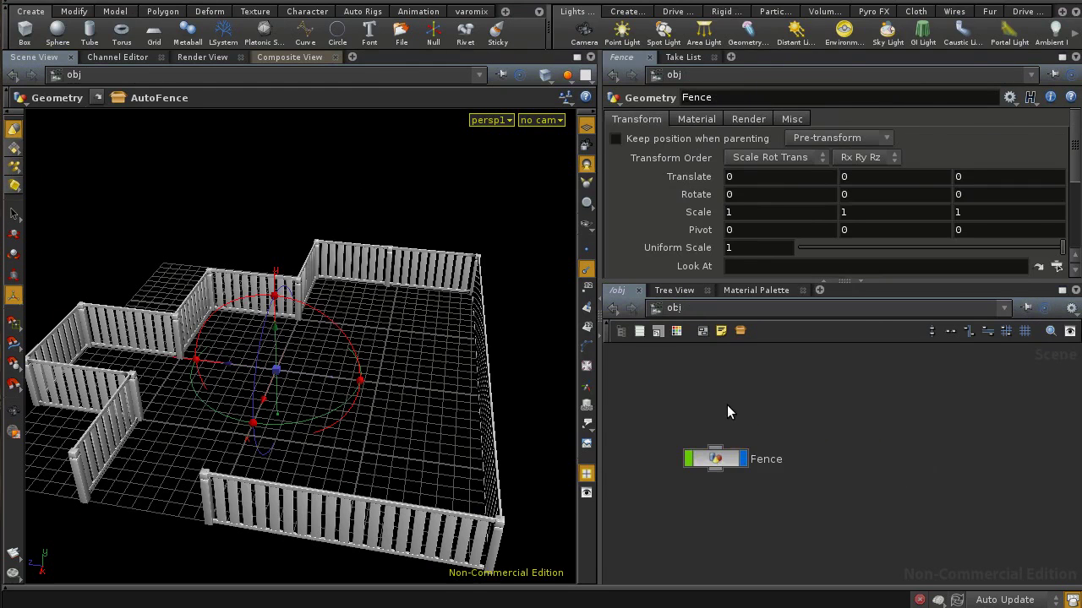
left_click(730, 461)
left_click(743, 459)
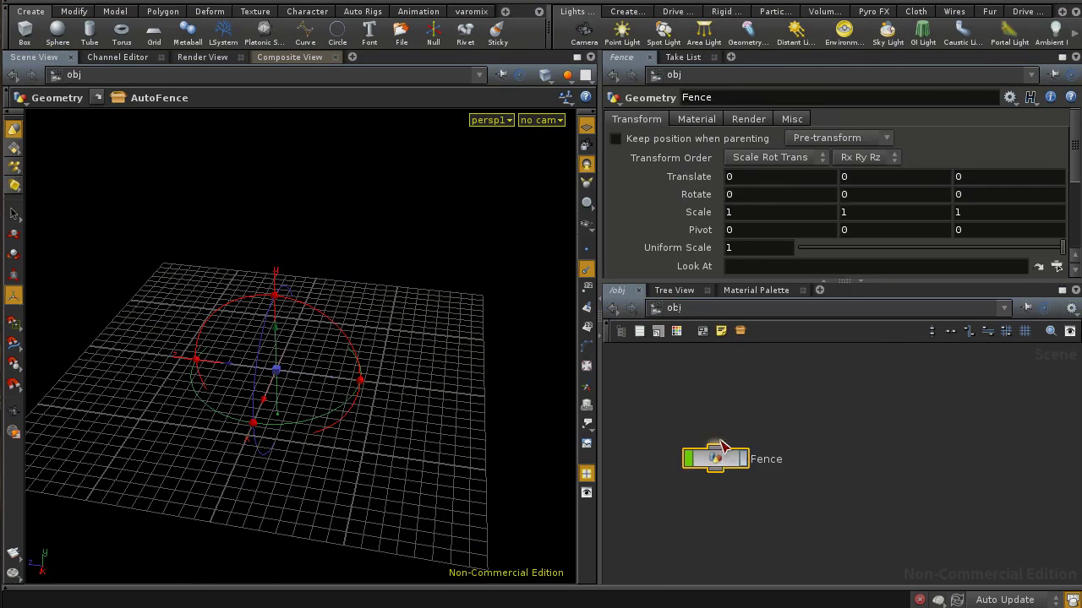
middle_click_drag(893, 459, 724, 465)
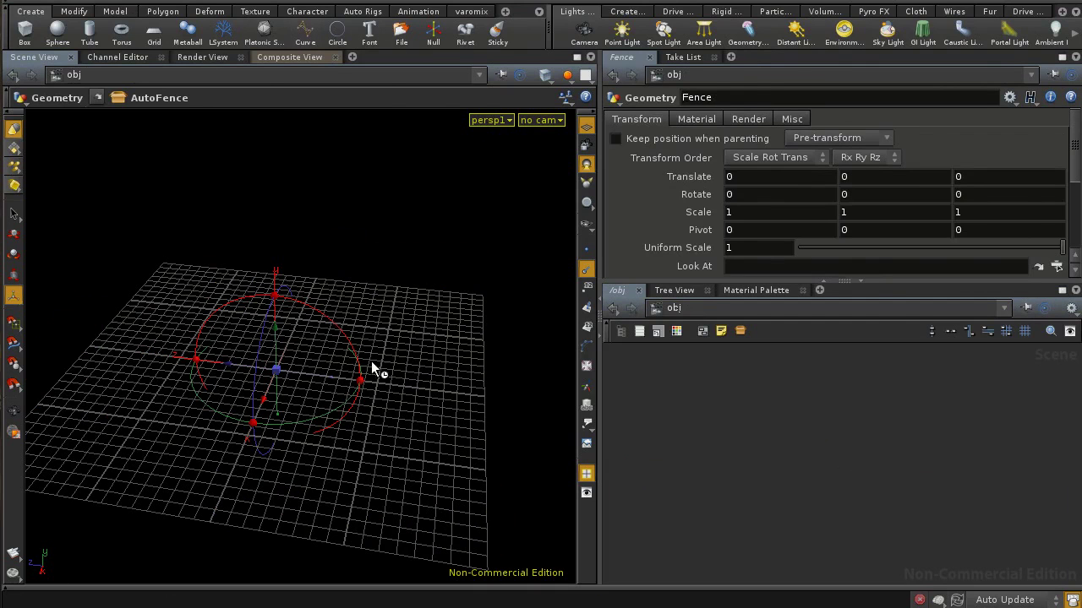
Start a new curve object with grid-snapped polygon points running along the side of the grid.
key("space")
left_click_drag(355, 369, 266, 427)
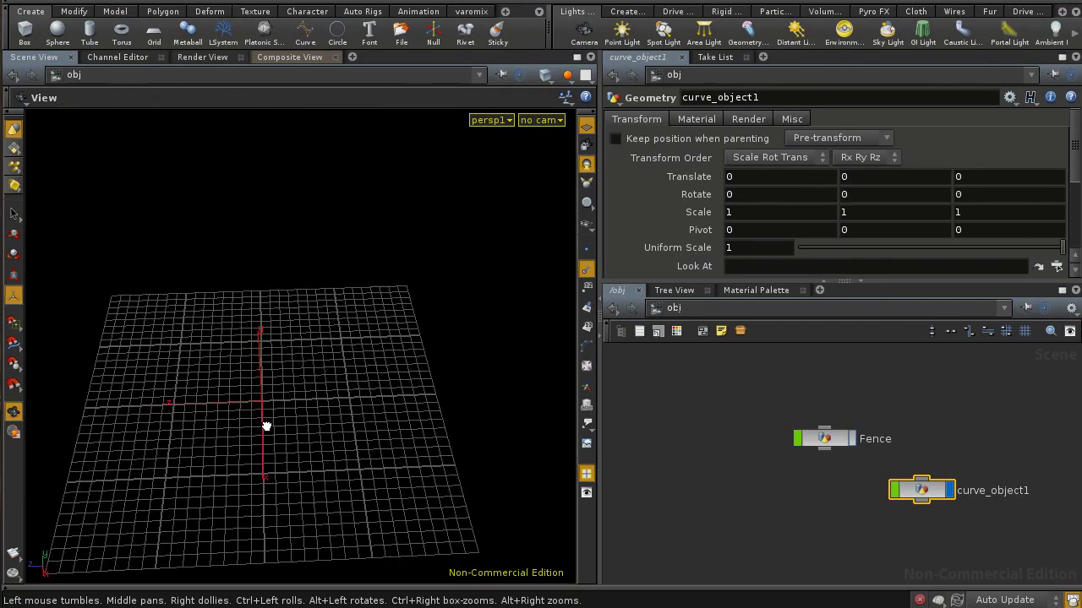
key("space")
left_click_drag(372, 364, 319, 404)
right_click_drag(320, 404, 327, 408)
key("space")
middle_click_drag(288, 411, 355, 399)
right_click_drag(355, 398, 398, 396)
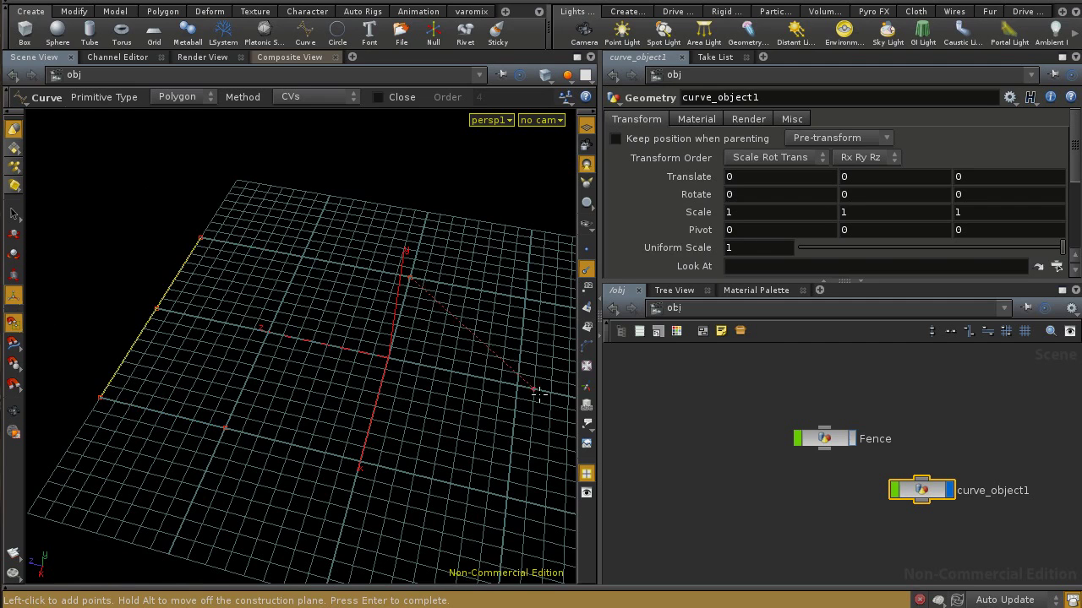
Continue the grid-snapped curve around the open yard outline and finish it with an outward end segment.
key("space")
middle_click_drag(470, 431, 439, 384)
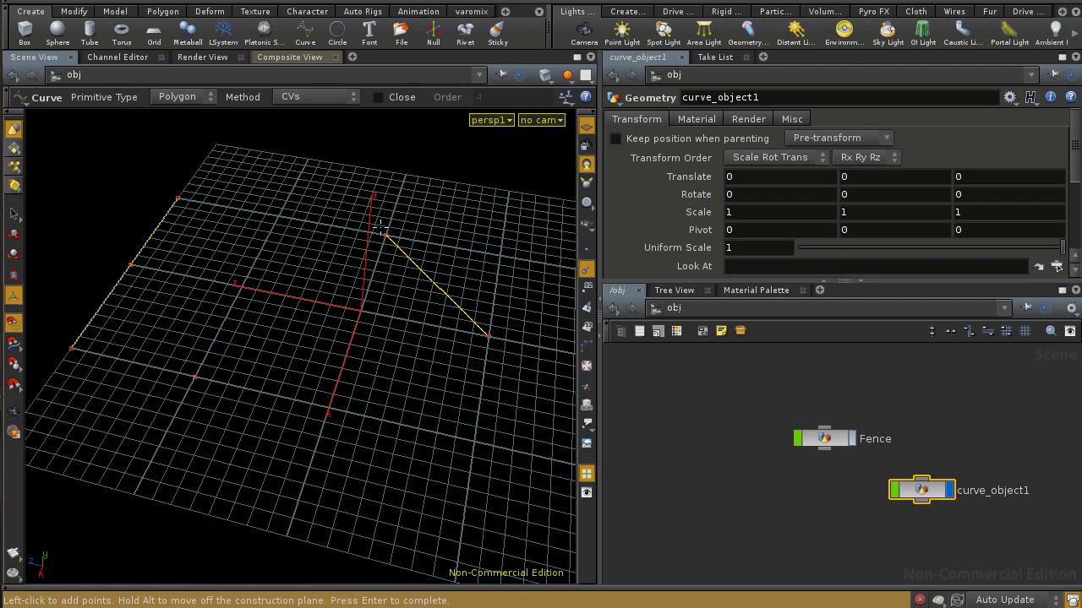
key("space")
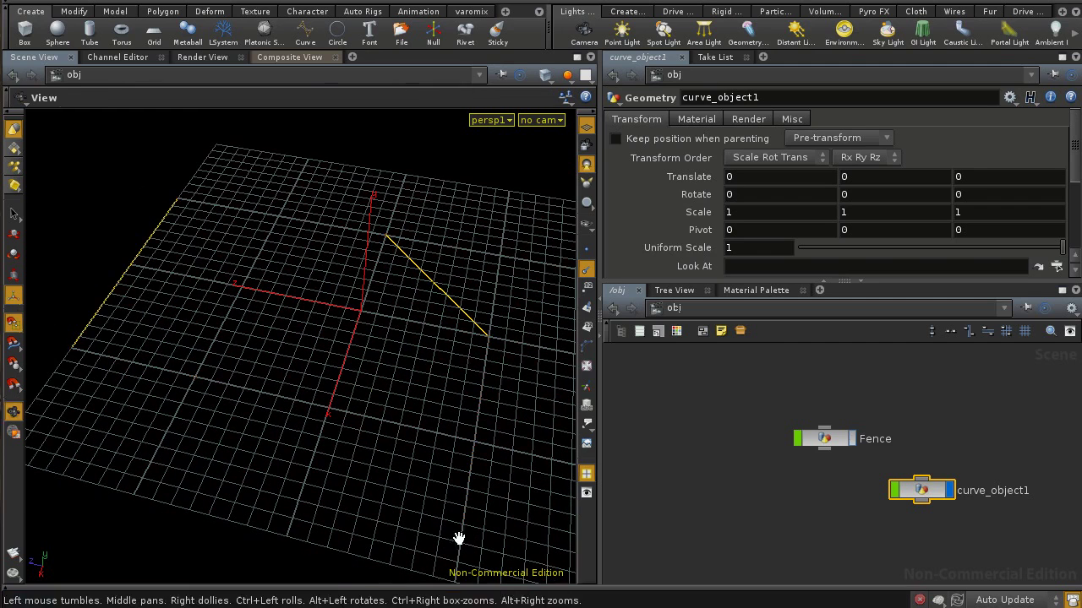
middle_click_drag(459, 541, 461, 538)
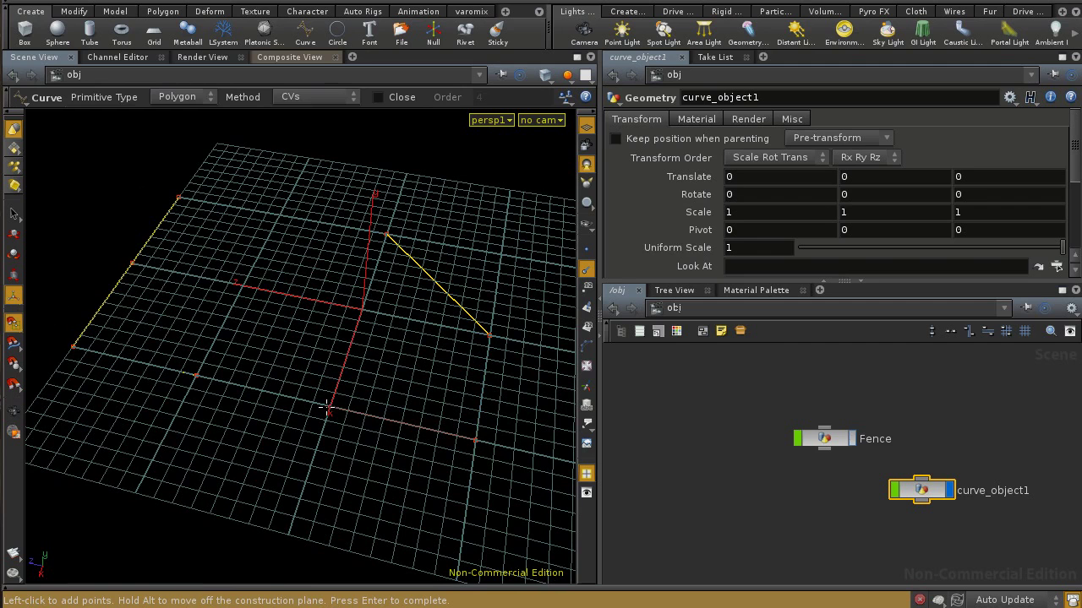
left_click(288, 530)
key("Return")
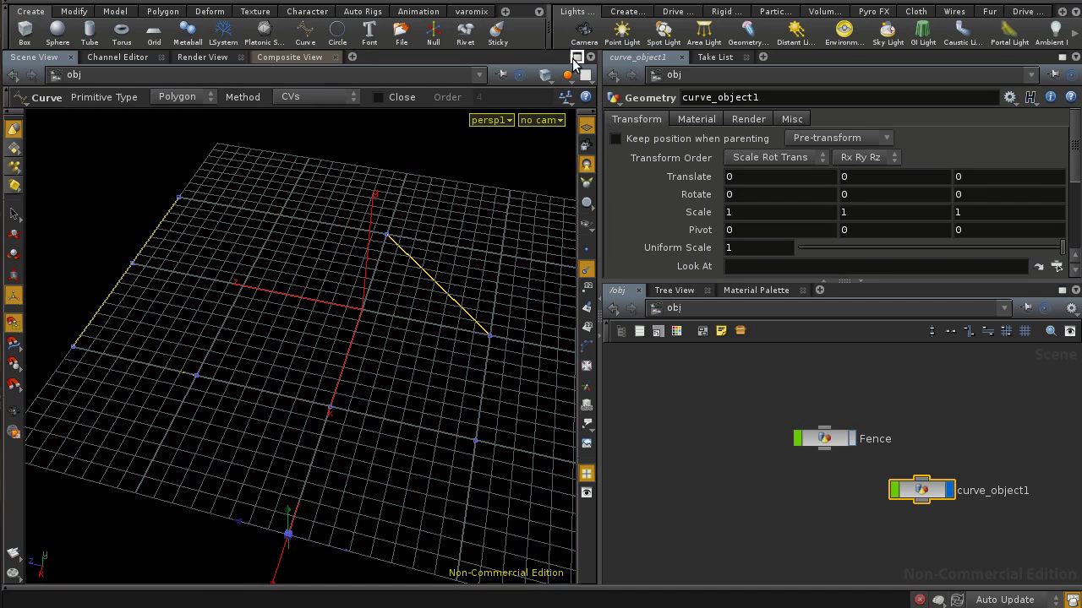
Hide the reference grid and enter the network of curve_object1, framing its curve1 node.
left_click(587, 127)
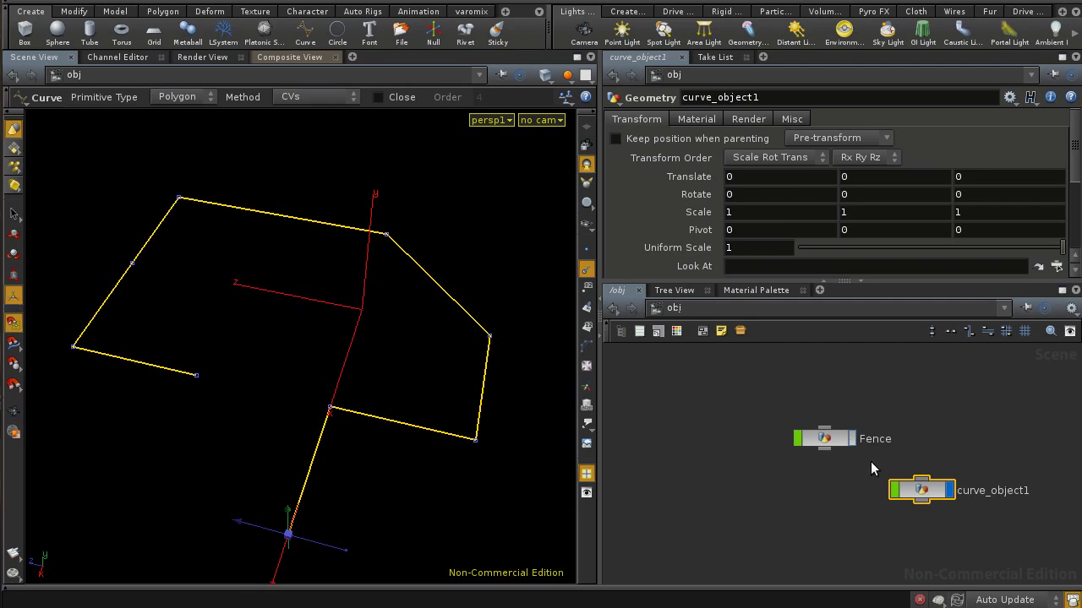
left_click_drag(921, 491, 676, 398)
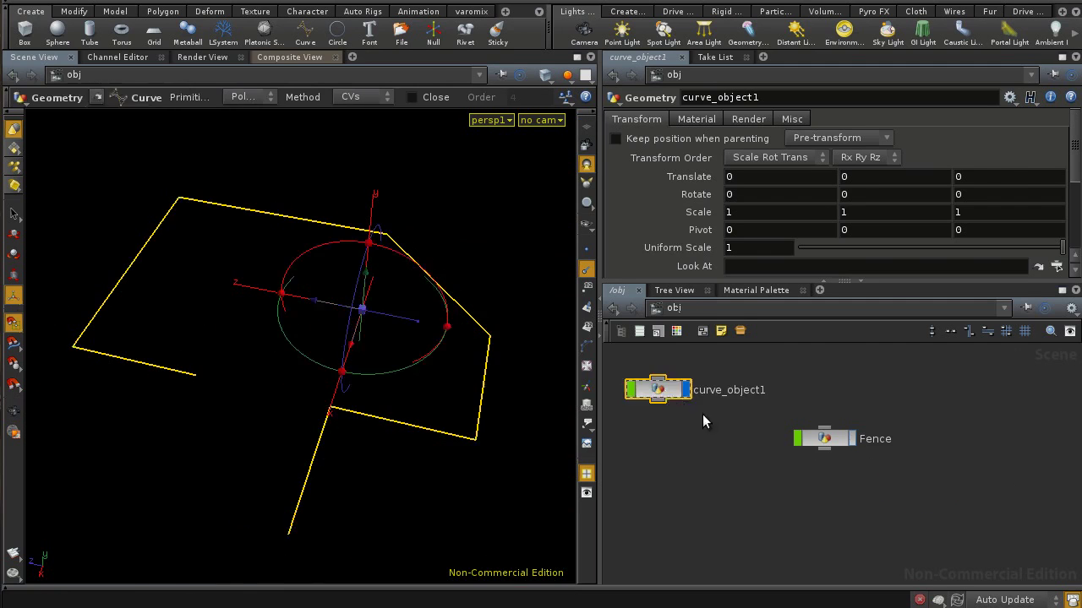
key("i")
key("h")
left_click_drag(827, 457, 778, 423)
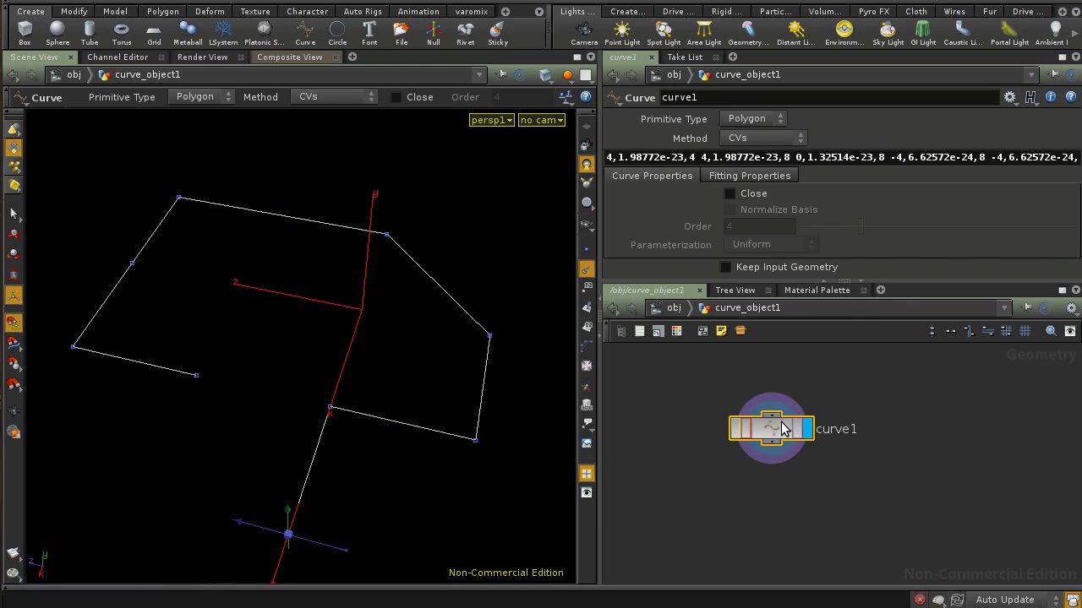
Add the AutoFence asset from the varomix shelf and connect curve1 to its input.
left_click(471, 11)
left_click(34, 32)
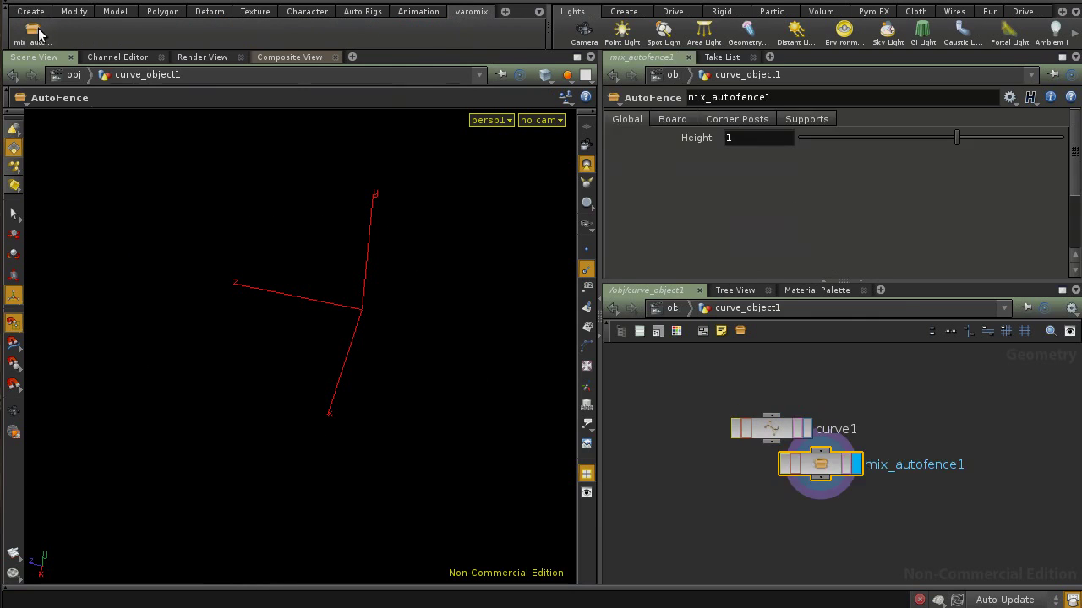
left_click_drag(824, 467, 779, 480)
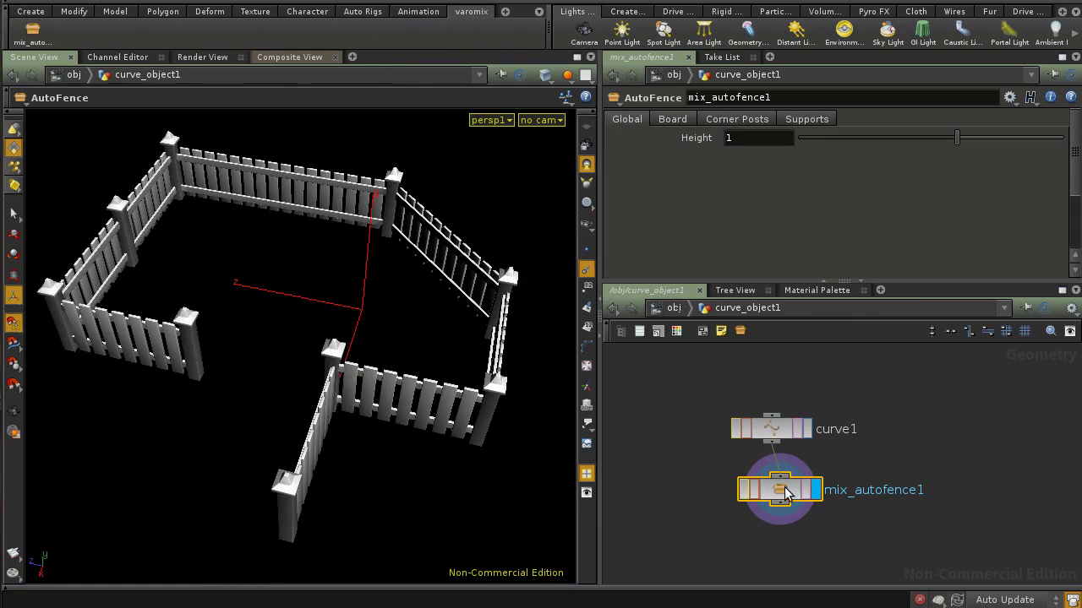
Try moving the start point of curve1 outward in the viewport and undo the move.
left_click_drag(161, 348, 279, 304, "alt")
left_click(771, 428)
middle_click_drag(132, 280, 263, 311, "alt")
left_click_drag(266, 330, 159, 375)
key("ctrl+z")
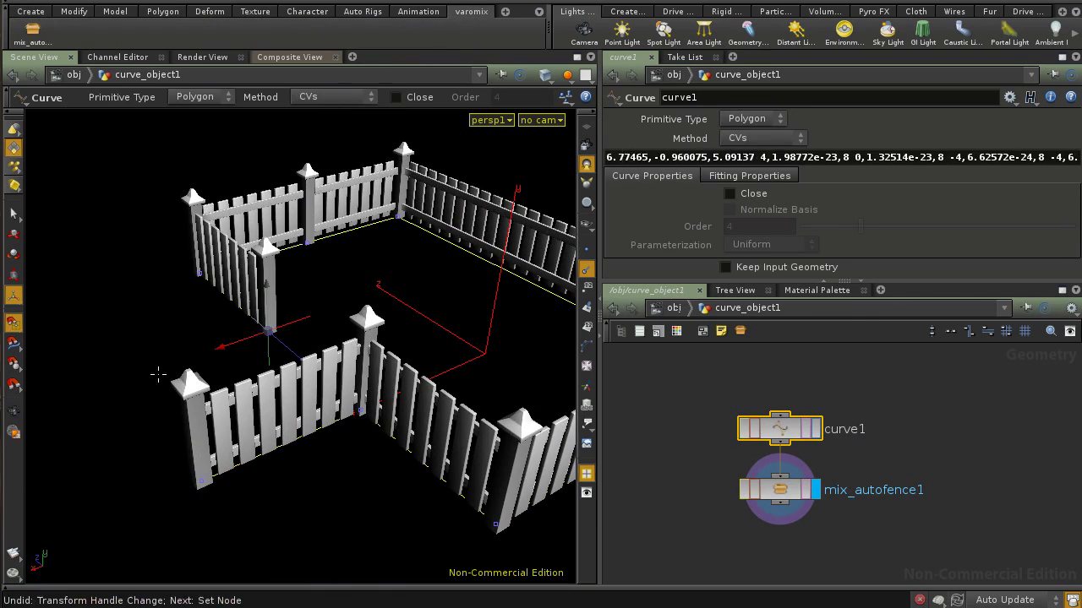
Move curve1's start point to about 7.69, 0, 4, insert a point on the adjoining segment and shift it inward.
left_click_drag(269, 332, 138, 376)
left_click(184, 305, "shift")
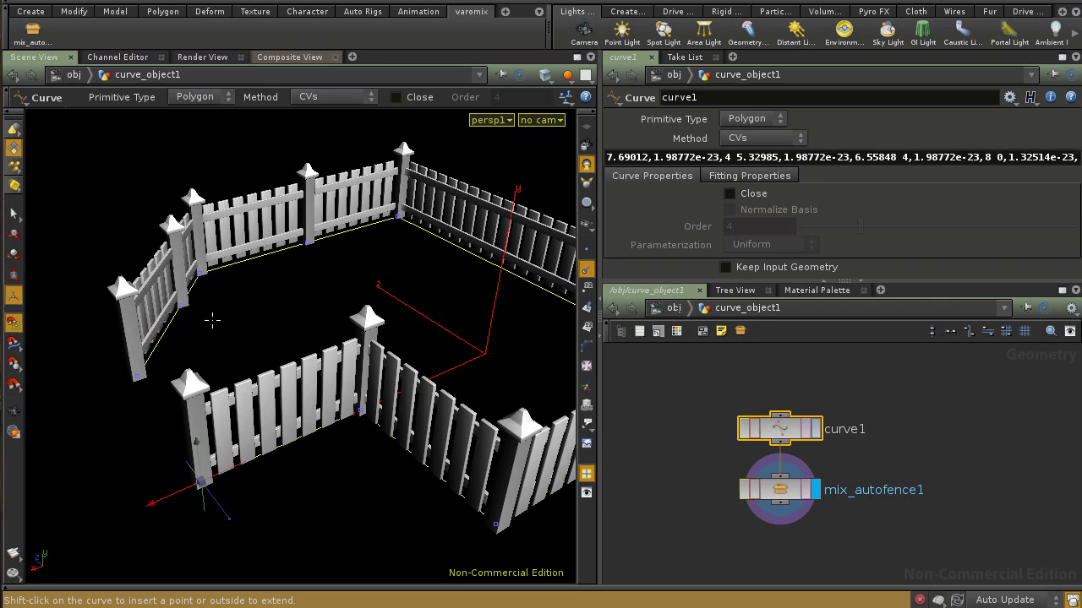
left_click(183, 305)
left_click_drag(202, 327, 257, 370)
key("space")
right_click_drag(388, 379, 279, 378)
left_click_drag(279, 379, 347, 380)
Delete the curve1 node feeding mix_autofence1.
left_click(782, 470)
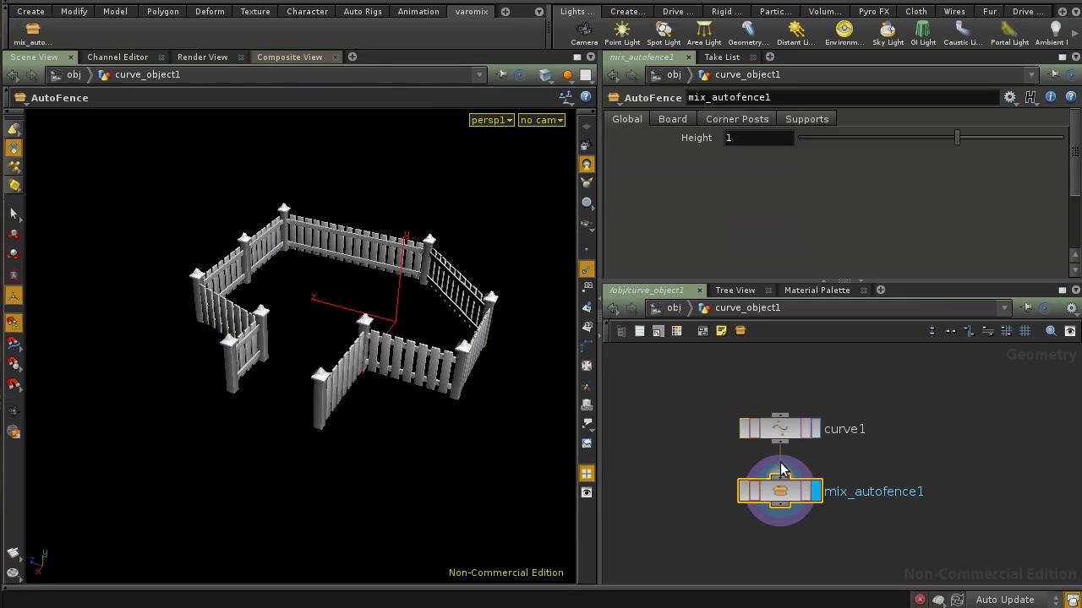
left_click_drag(848, 447, 862, 448)
key("Delete")
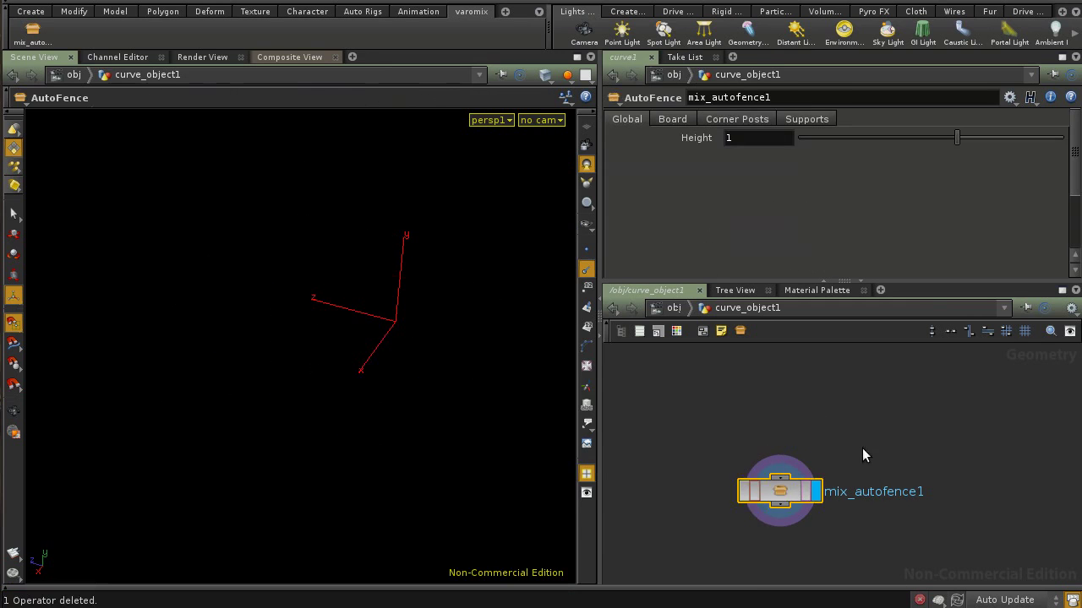
Show the reference grid, add an empty Curve node above mix_autofence1 and connect it to the asset's input.
key("Tab")
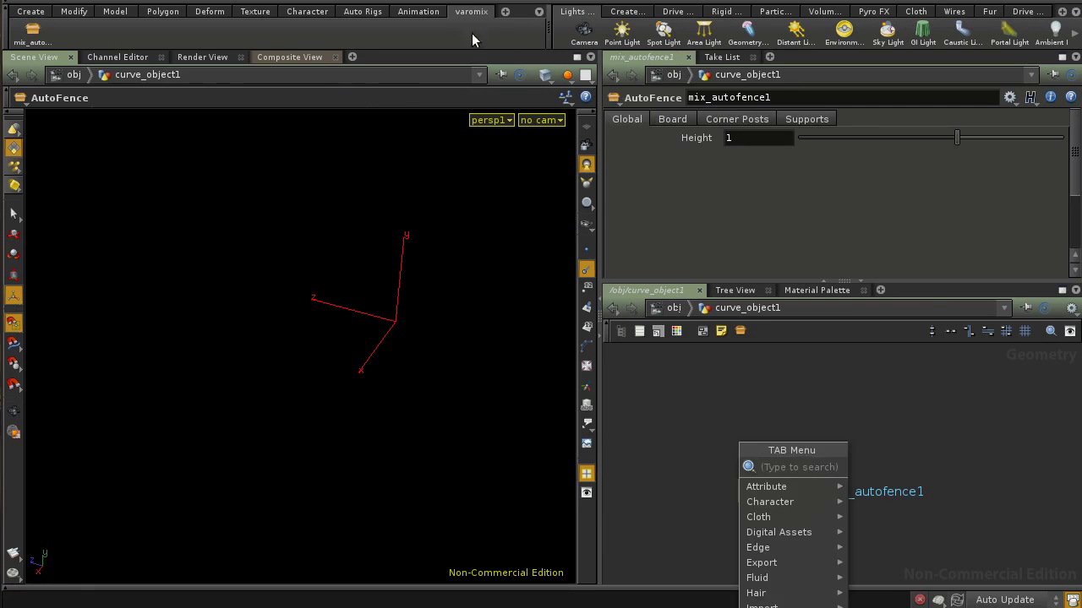
left_click(588, 127)
key("Tab")
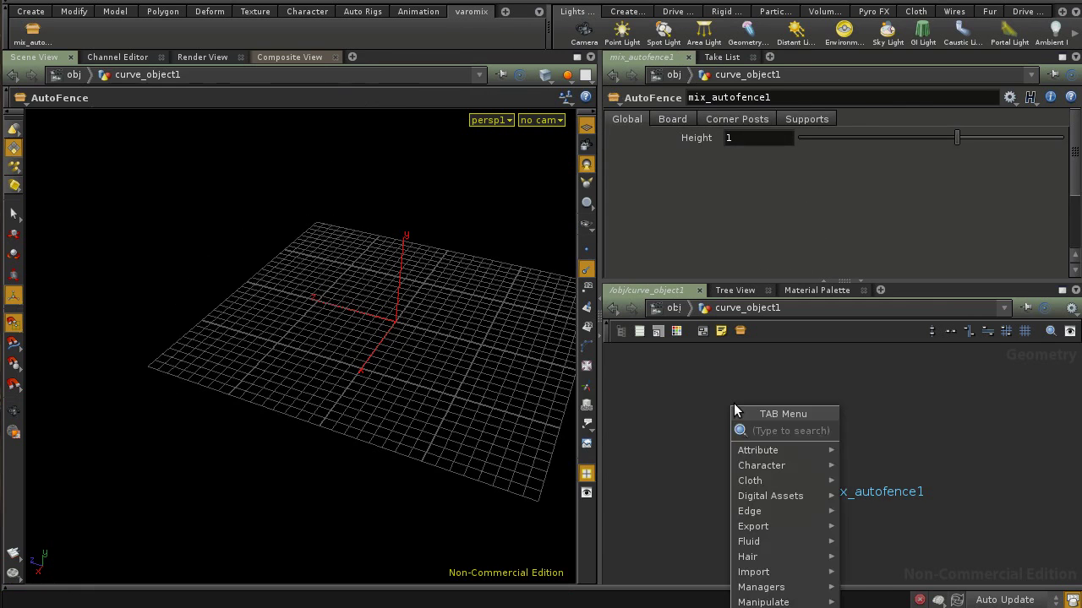
type("Curve")
left_click(868, 433)
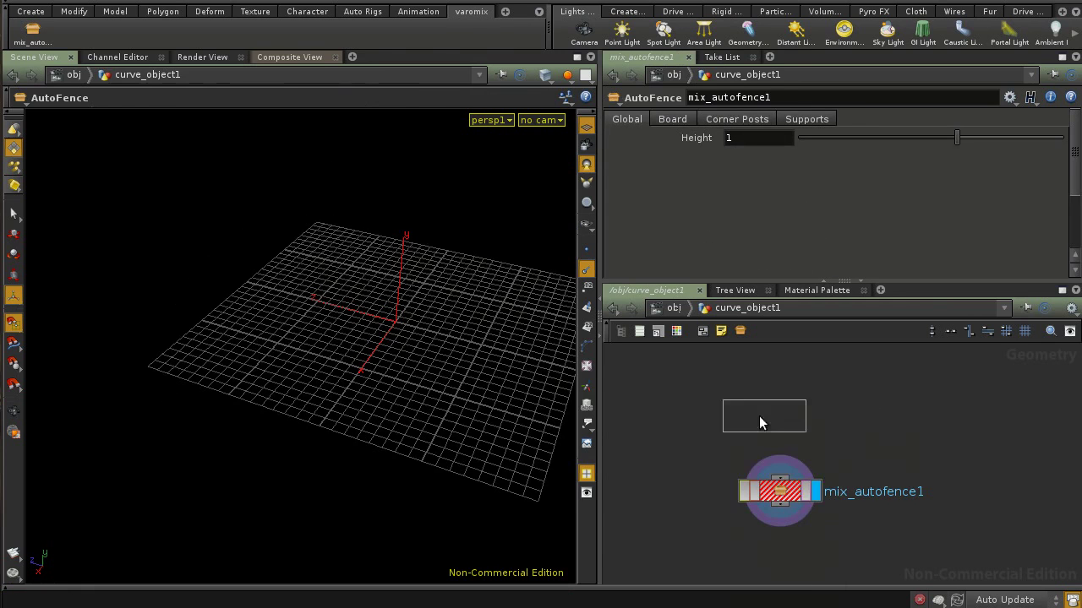
left_click(737, 411)
mouse_move(740, 427)
left_mouse_down()
mouse_move(769, 466)
mouse_move(756, 471)
left_mouse_up()
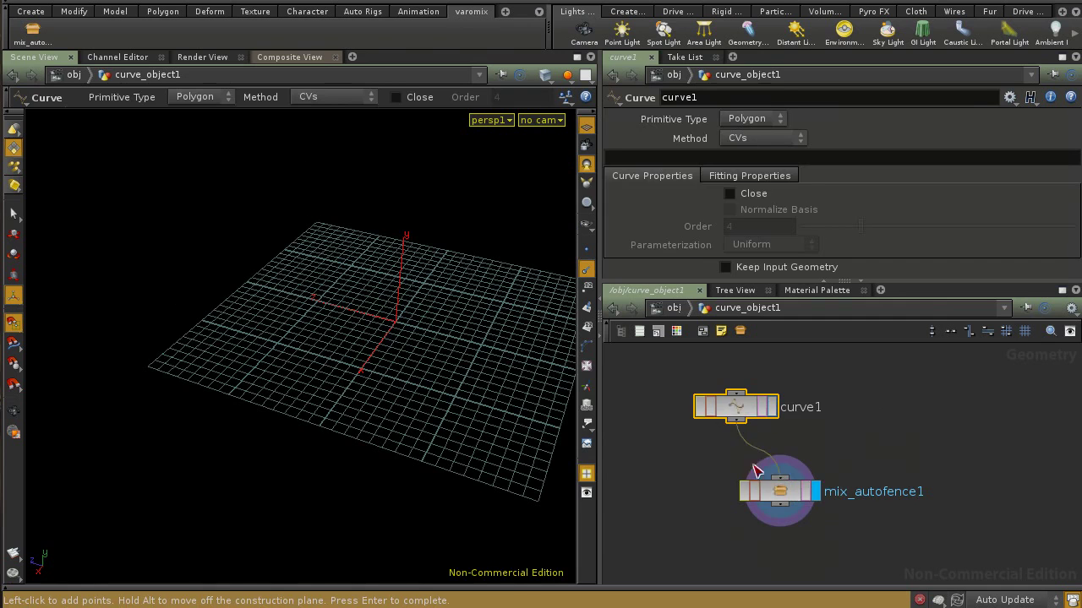
left_click_drag(738, 406, 753, 425)
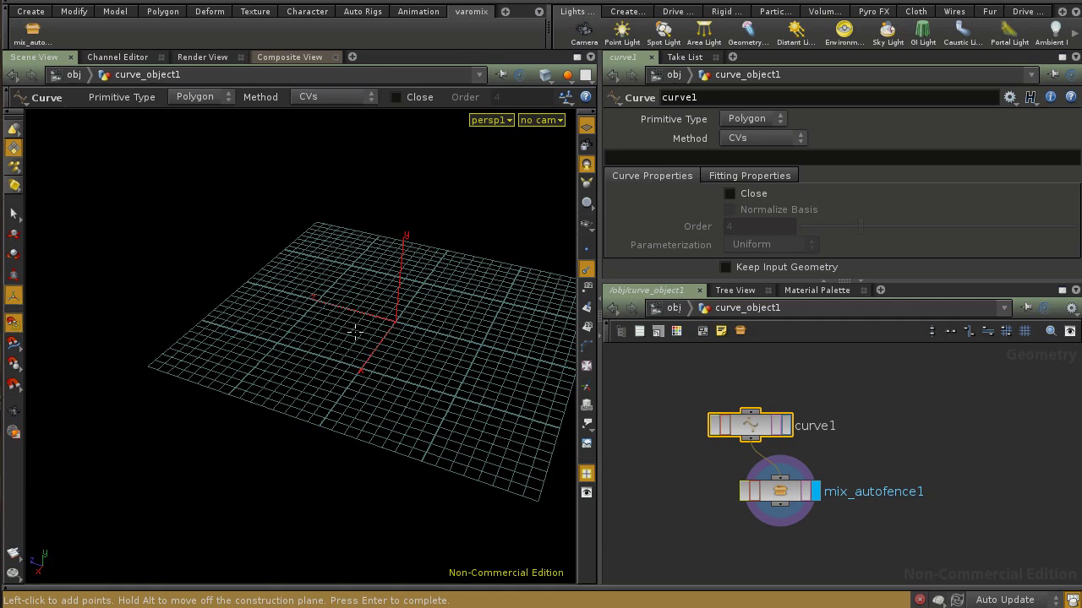
Draw the new curve's first grid-snapped points at 8, 0, 4, then 4, 0, 4 and 4, 0, 8.
left_click_drag(434, 344, 322, 364)
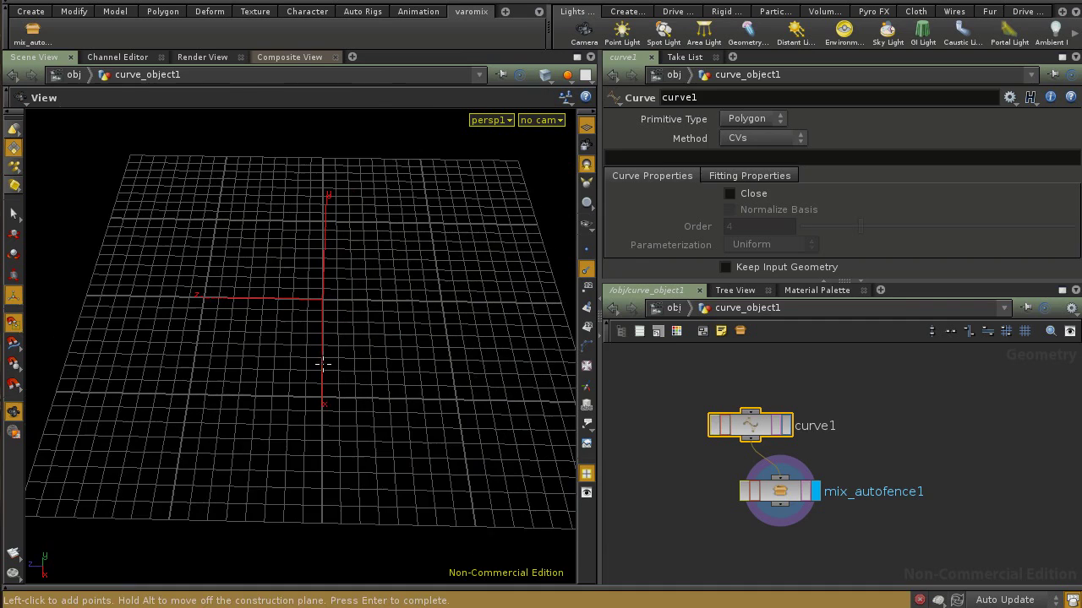
left_click(169, 518)
left_click_drag(227, 485, 360, 428)
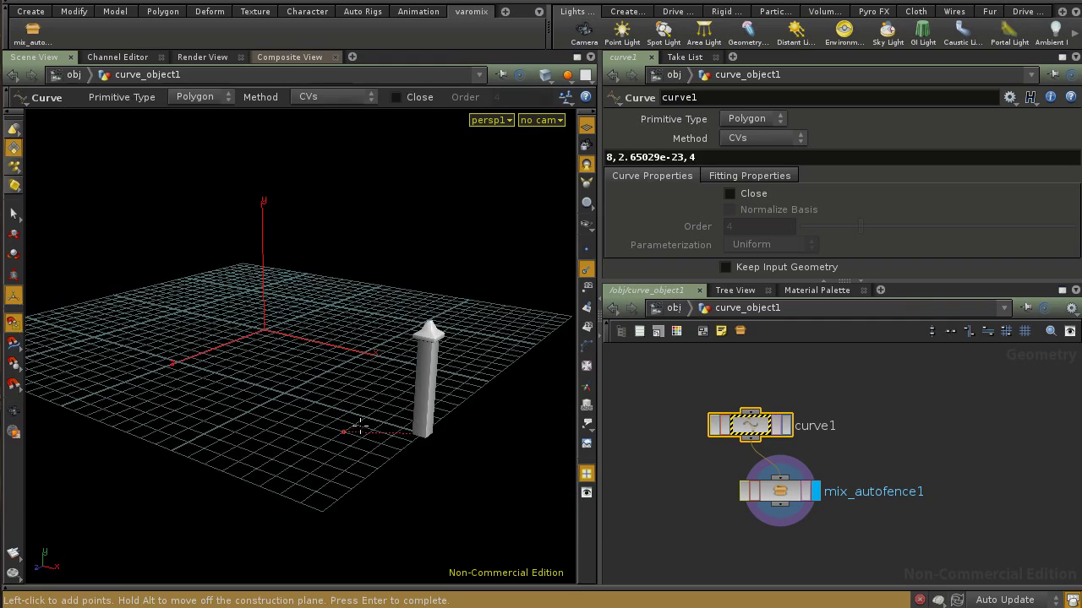
left_click(296, 389)
left_click_drag(262, 412, 196, 470)
left_click(136, 460)
middle_click_drag(135, 460, 169, 420)
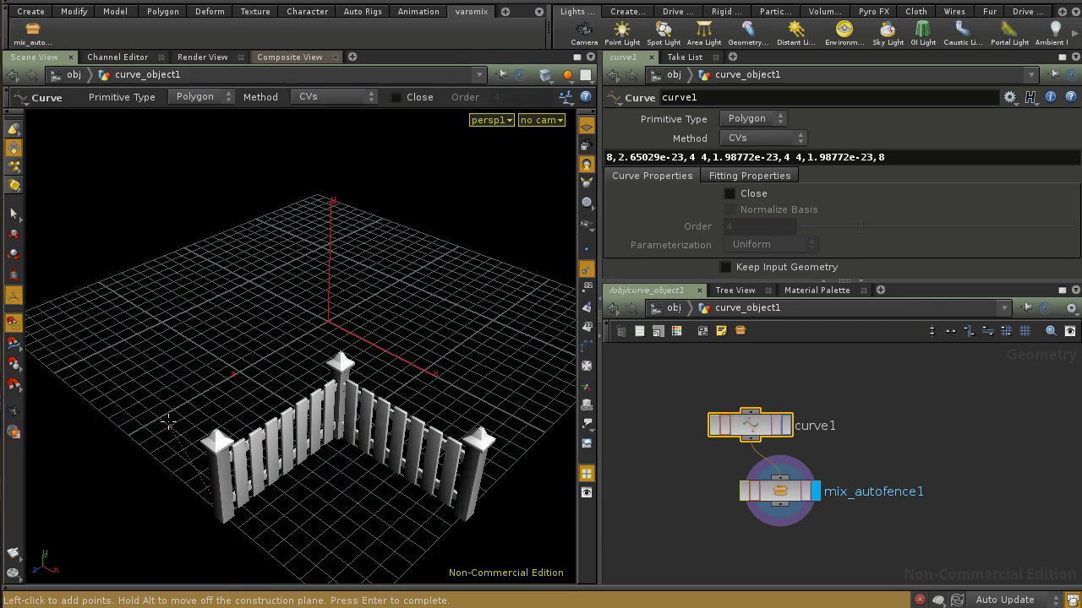
Extend the curve to -3.5, 0, 8 and add further corner points across the far side of the grid and back inward.
left_click(63, 372)
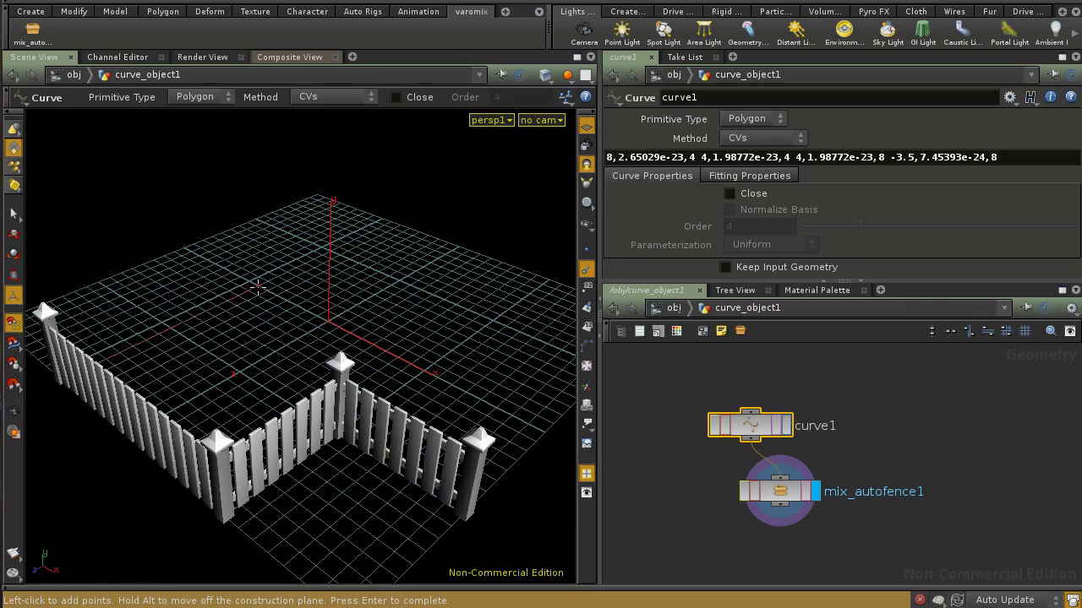
left_click(257, 287)
key("Return")
left_click_drag(309, 290, 382, 412)
left_click(345, 382)
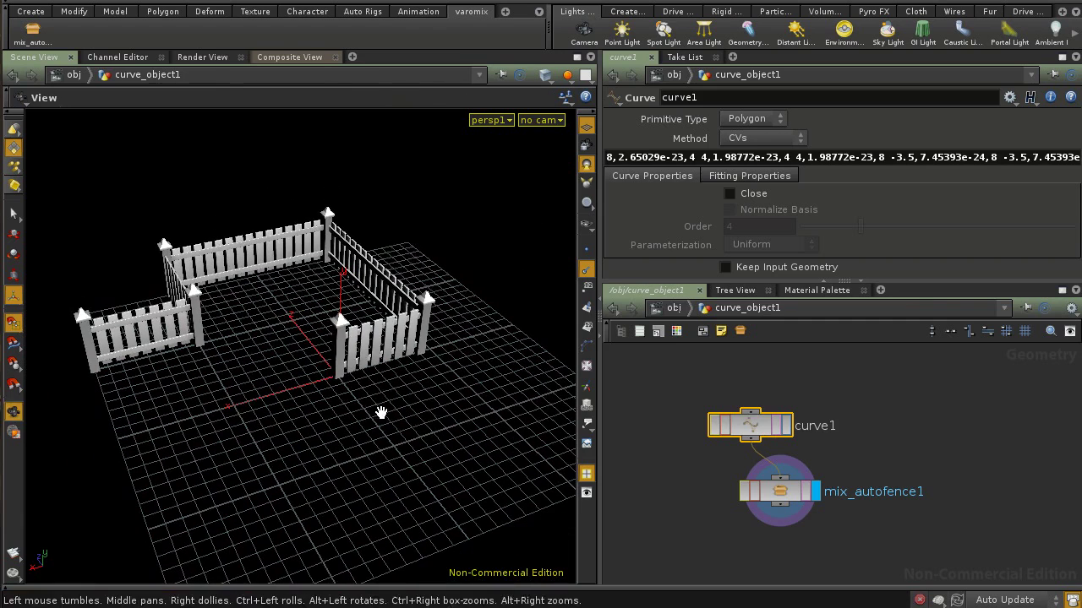
Add the curve's last corner points along the near side of the grid and complete the curve.
left_click(464, 537)
left_click_drag(464, 538, 255, 510, "alt")
left_click(218, 530)
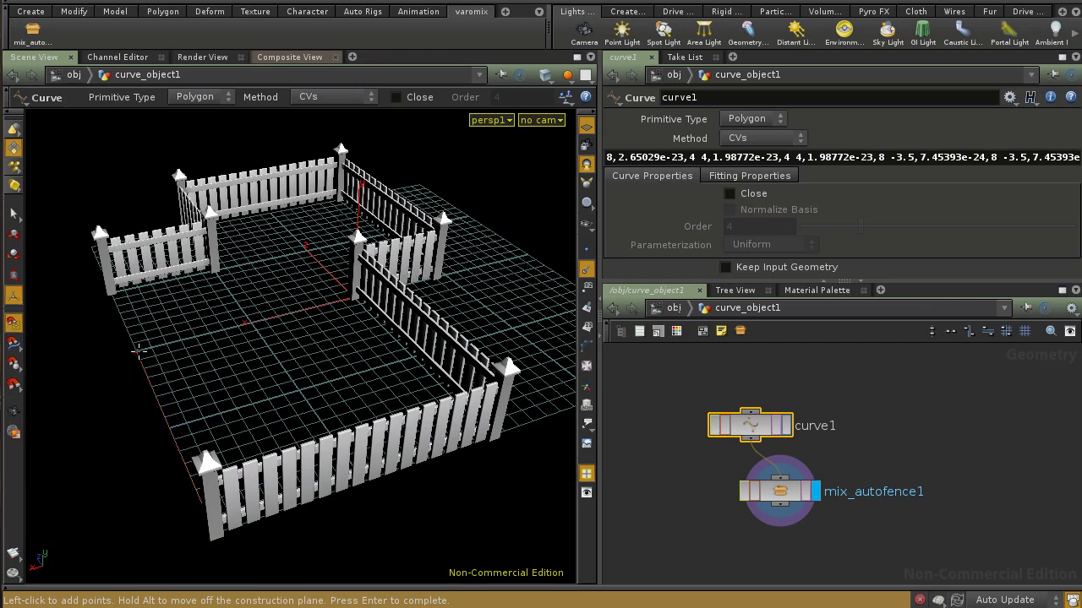
left_click(139, 351)
key("Return")
key("Escape")
left_click_drag(333, 361, 408, 429)
key("Return")
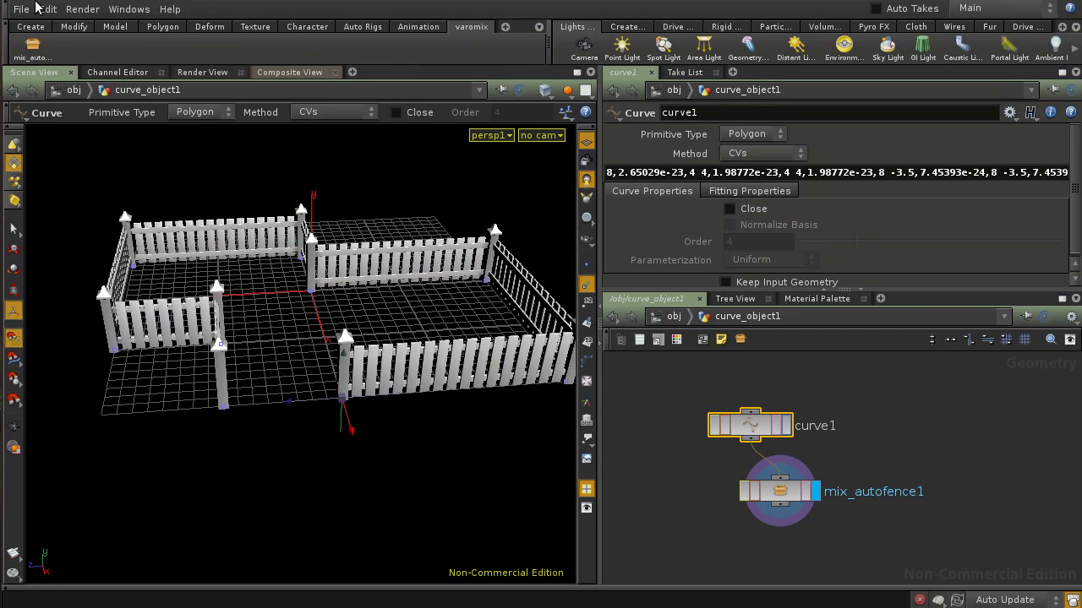
Start a new empty scene.
left_click(20, 9)
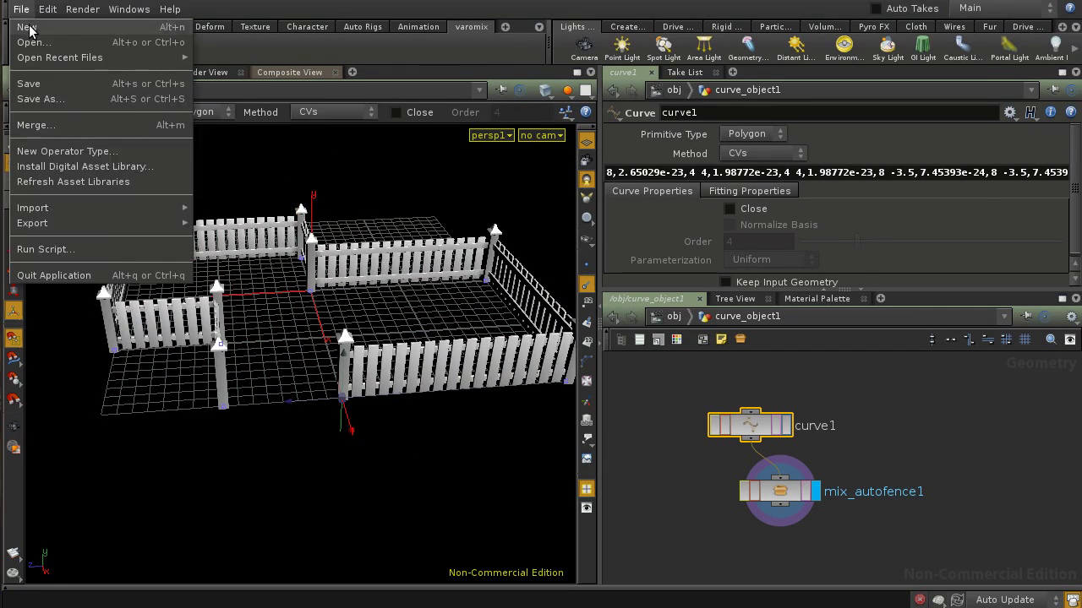
left_click(25, 24)
left_click(607, 263)
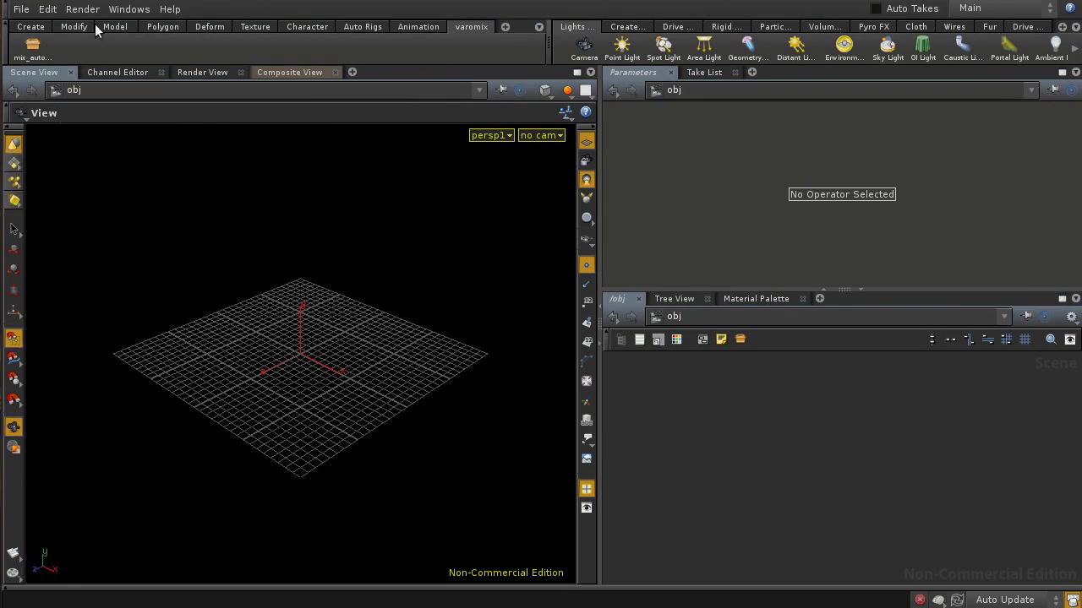
Create a Curve object and place its first grid-snapped points at -4, 0, 8, then -4, 0, 4 and -8, 0, 4.
left_click(30, 26)
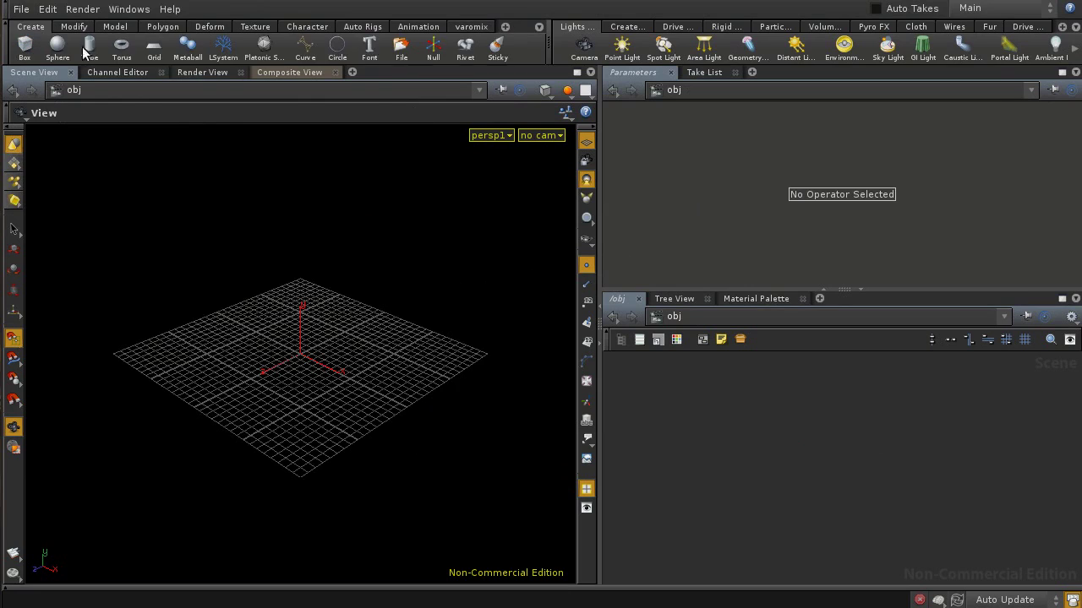
left_click(309, 54)
key("Escape")
left_click_drag(285, 362, 258, 391)
key("Return")
left_click(182, 360)
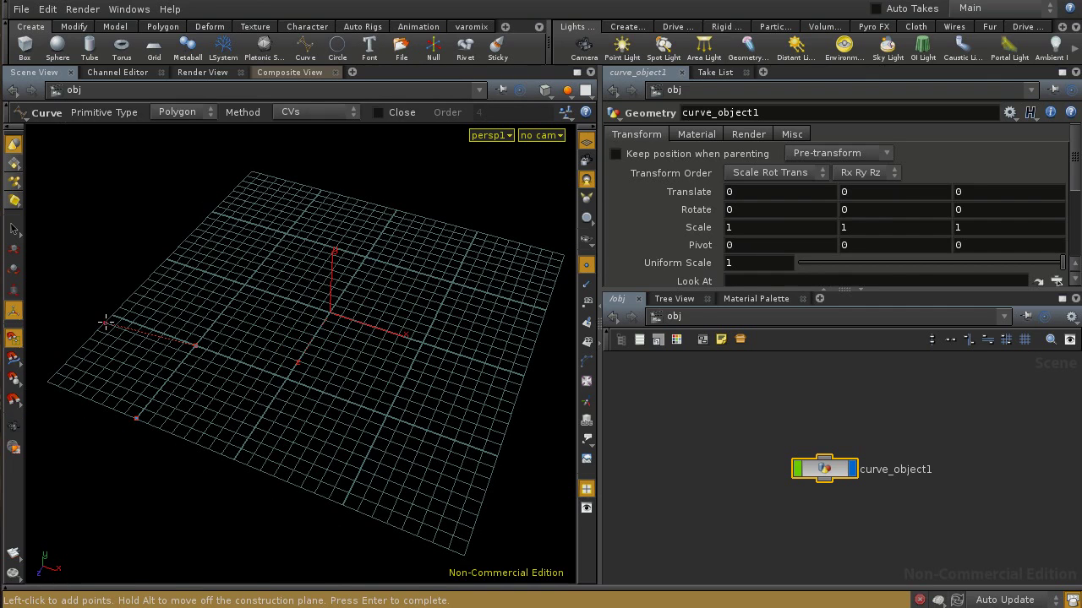
Extend the curve through -8, 0, -4, then 0, 0, -4, 0, 0, 0 and 4, 0, 0, and finish it at the grid's near edge.
left_click(210, 213)
left_click(368, 258)
left_click(423, 342)
left_click(386, 417)
key("Return")
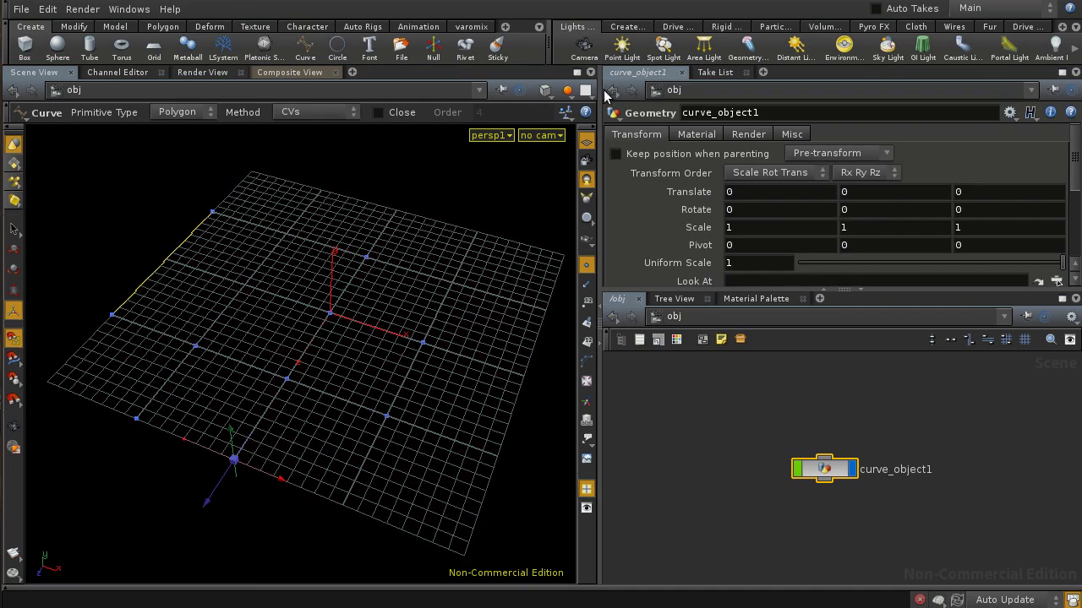
Hide the reference grid and collapse the shelf.
left_click(589, 144)
left_click_drag(311, 323, 73, 335, "alt")
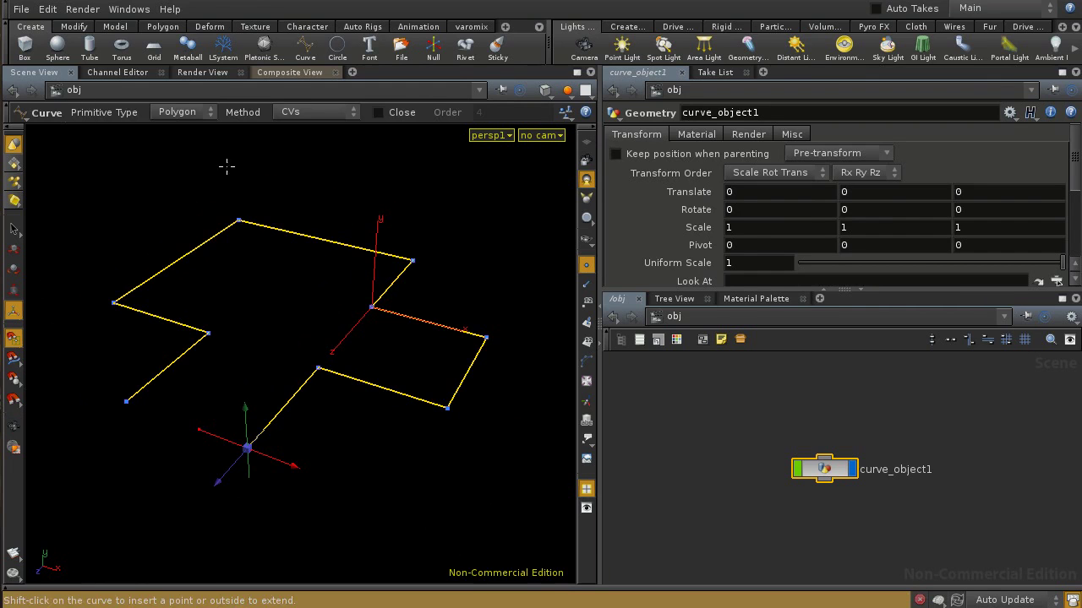
left_click(5, 59)
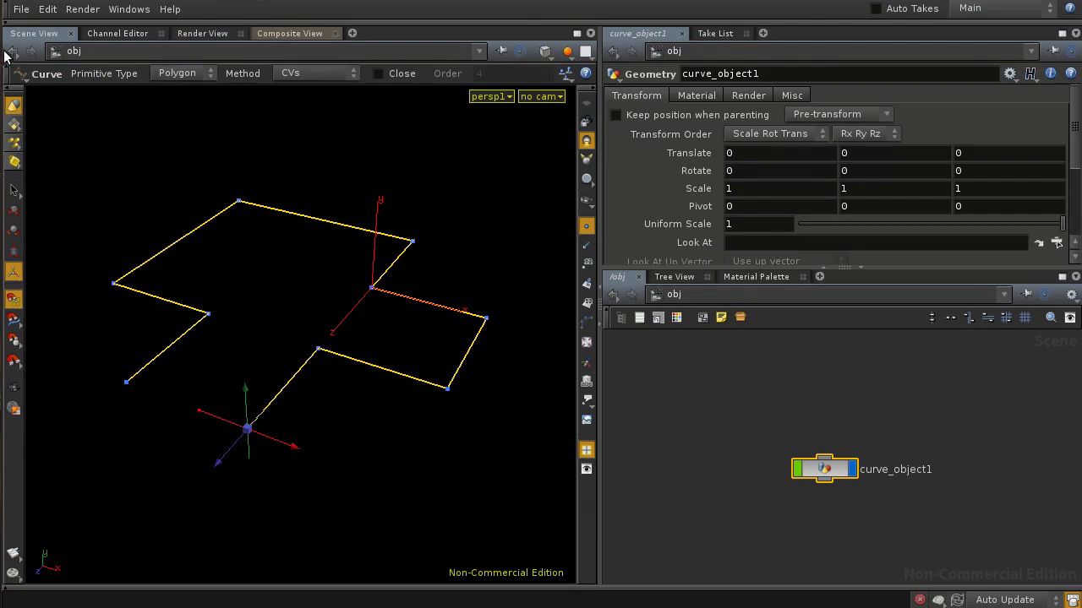
Replace the separate Parameters pane with the network editor's own parameter overlay and widen the network editor.
left_click_drag(828, 471, 759, 448)
left_click(823, 273)
left_click(824, 268)
left_click(824, 268)
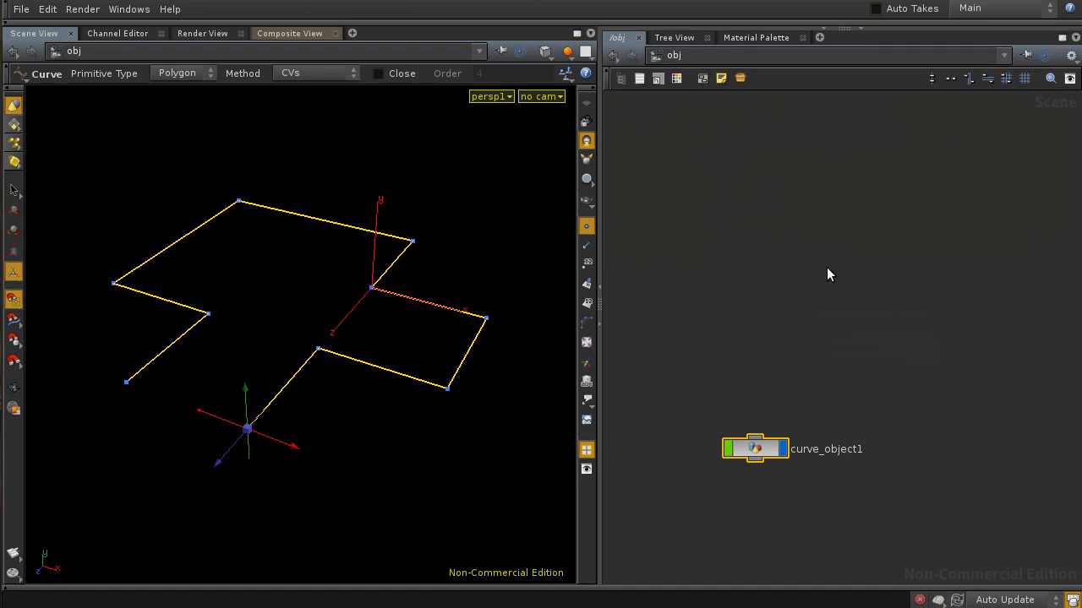
key("p")
left_click_drag(769, 462, 735, 496)
left_click_drag(726, 429, 781, 326)
left_click_drag(598, 397, 493, 393)
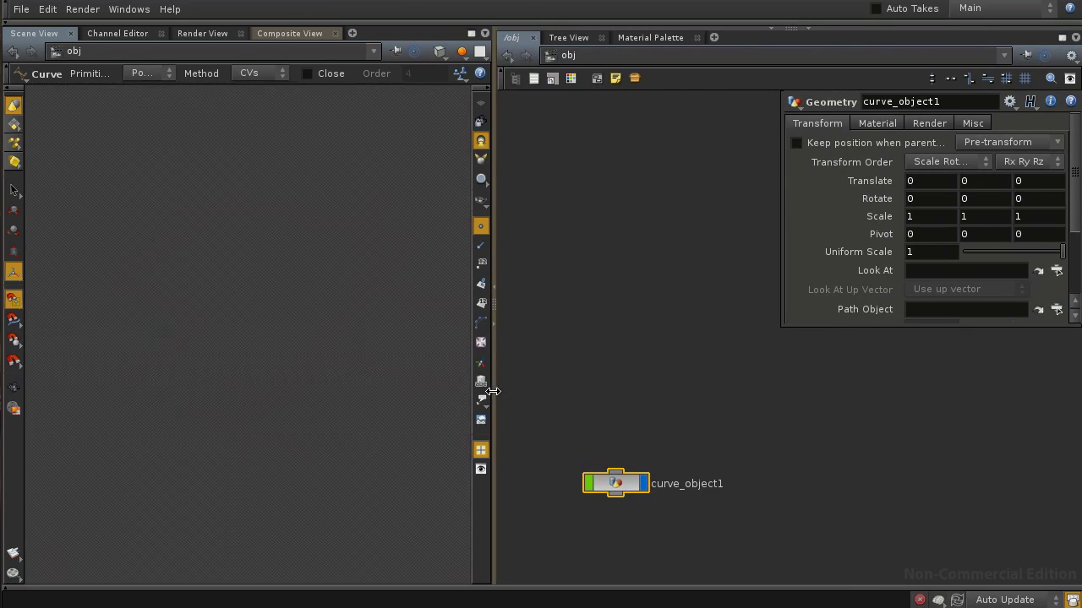
Rename the curve_object1 object as FENCE.
middle_click_drag(631, 403, 626, 243)
left_click(613, 325)
type("FENCE")
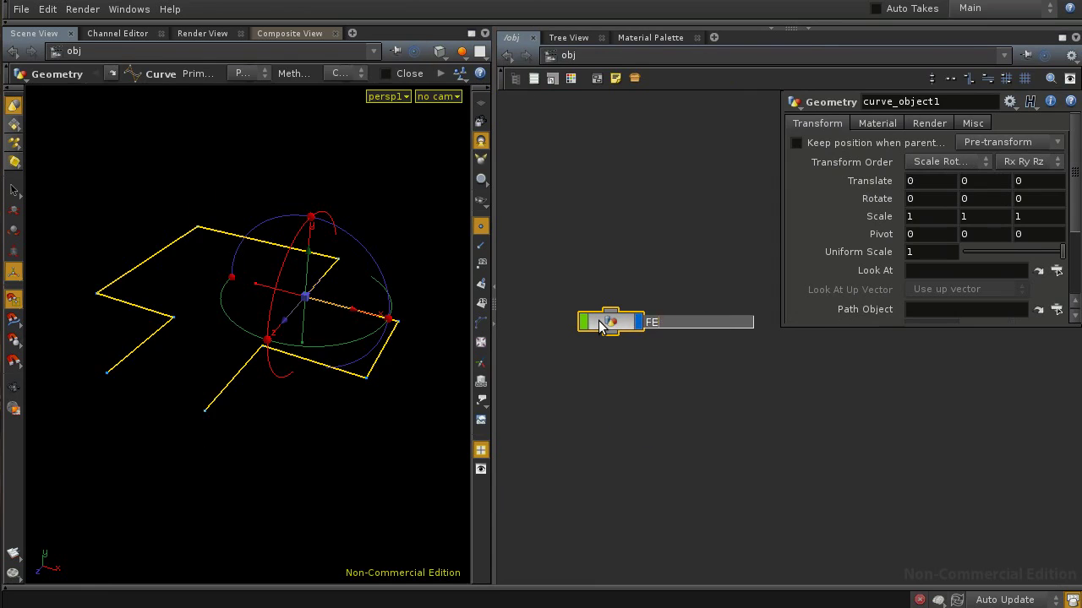
key("Return")
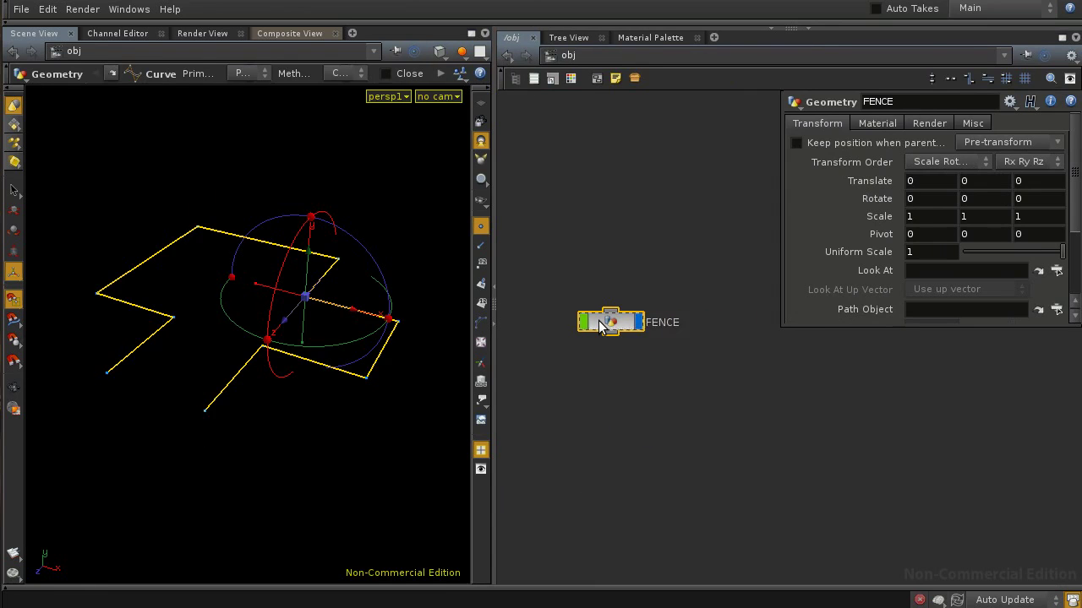
Go inside the FENCE object and rename its curve1 node as base_curve.
double_click(601, 323)
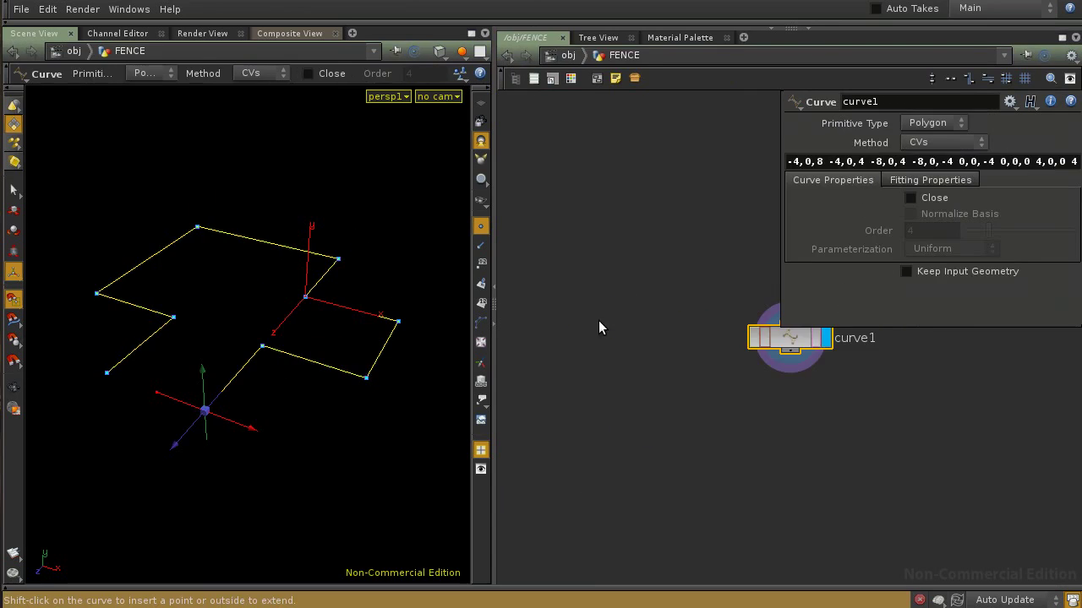
left_click_drag(791, 344, 577, 243)
left_click(651, 243)
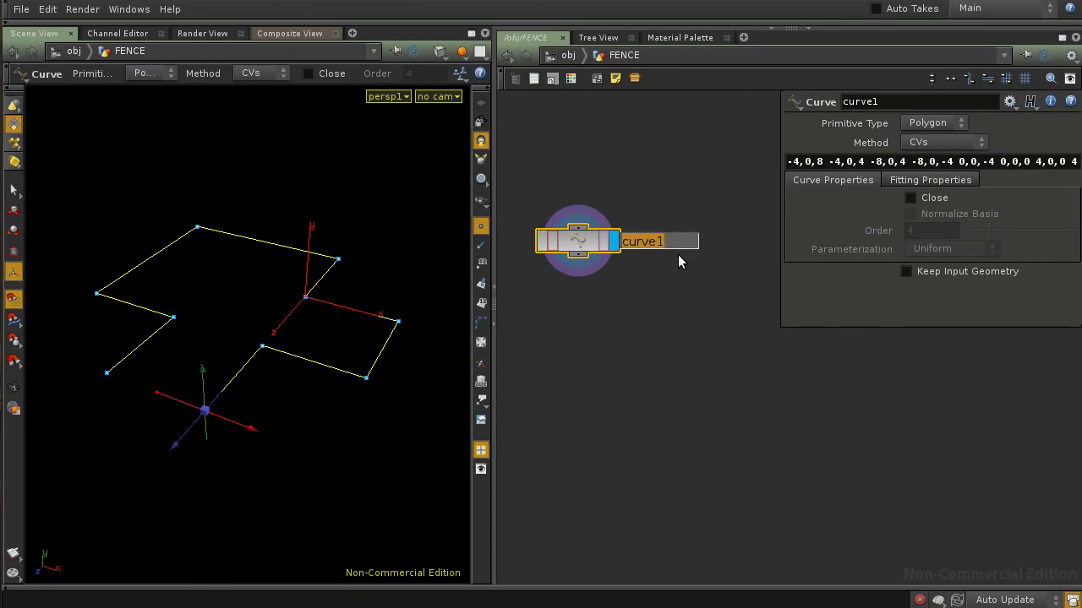
type("base_curve")
key("Return")
left_click_drag(638, 244, 646, 223)
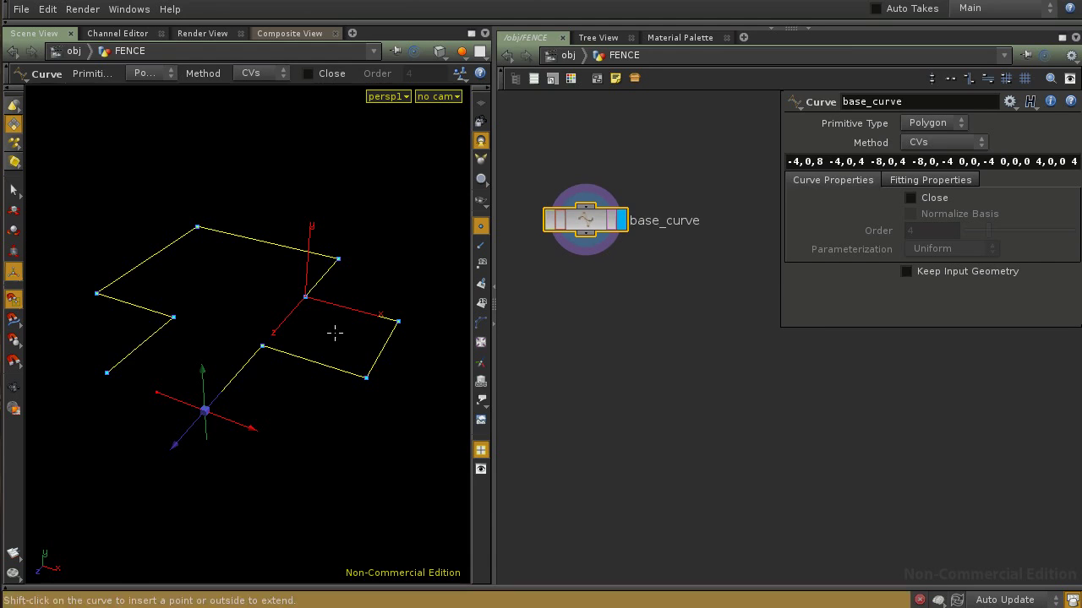
Examine the base curve's segments and corners from several angles, including a close view of its back edge.
key("Escape")
left_click_drag(319, 334, 307, 360)
left_click_drag(317, 404, 282, 394, "alt")
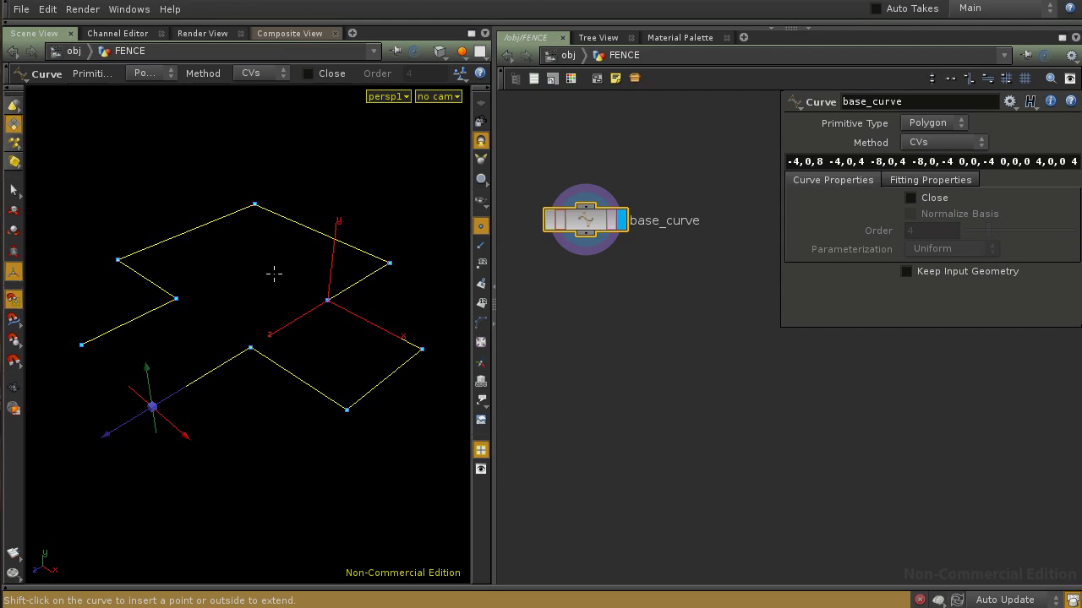
key("Escape")
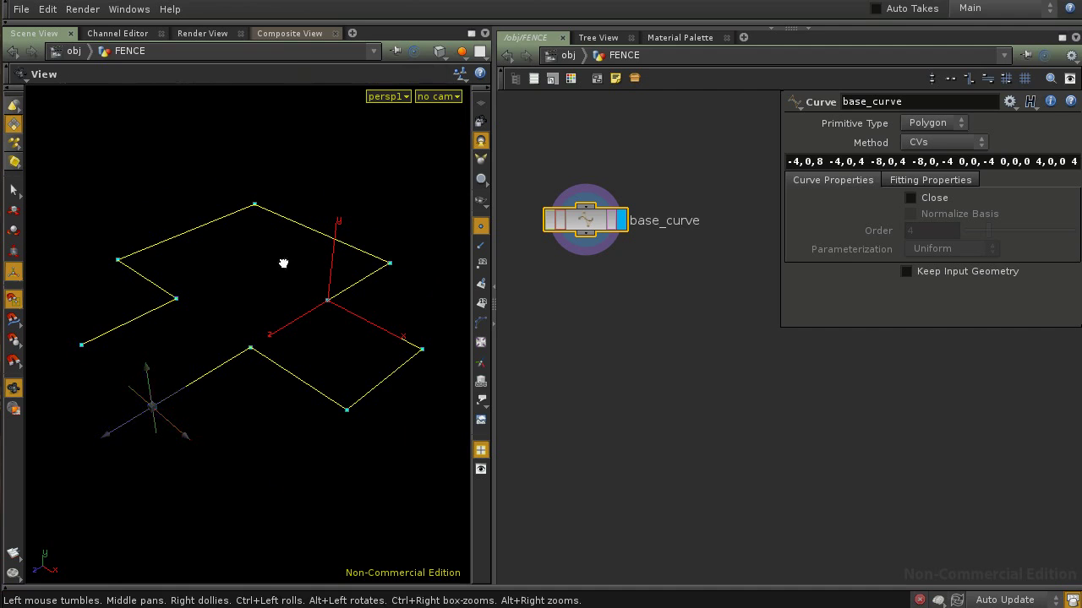
left_click_drag(283, 263, 246, 295)
middle_click_drag(205, 258, 195, 370)
right_click_drag(195, 369, 303, 371)
left_click_drag(302, 370, 320, 356)
right_click_drag(320, 357, 280, 349)
middle_click_drag(280, 350, 271, 352)
mouse_move(270, 352)
left_mouse_down()
mouse_move(258, 350)
mouse_move(268, 333)
left_mouse_up()
key("Return")
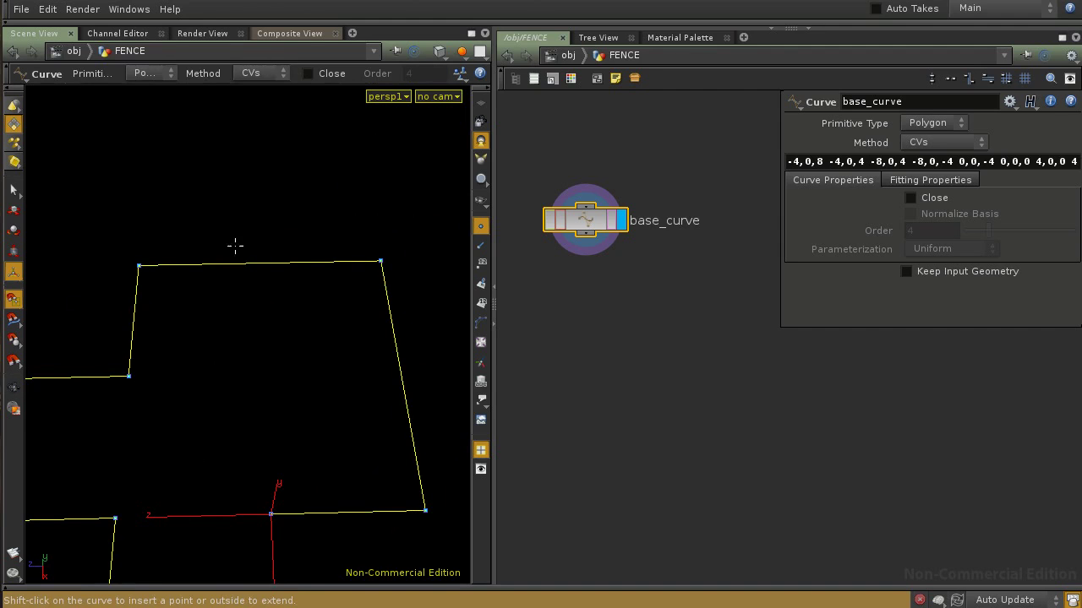
Collapse the main menu bar and bring the whole base curve back into view.
left_click(6, 17)
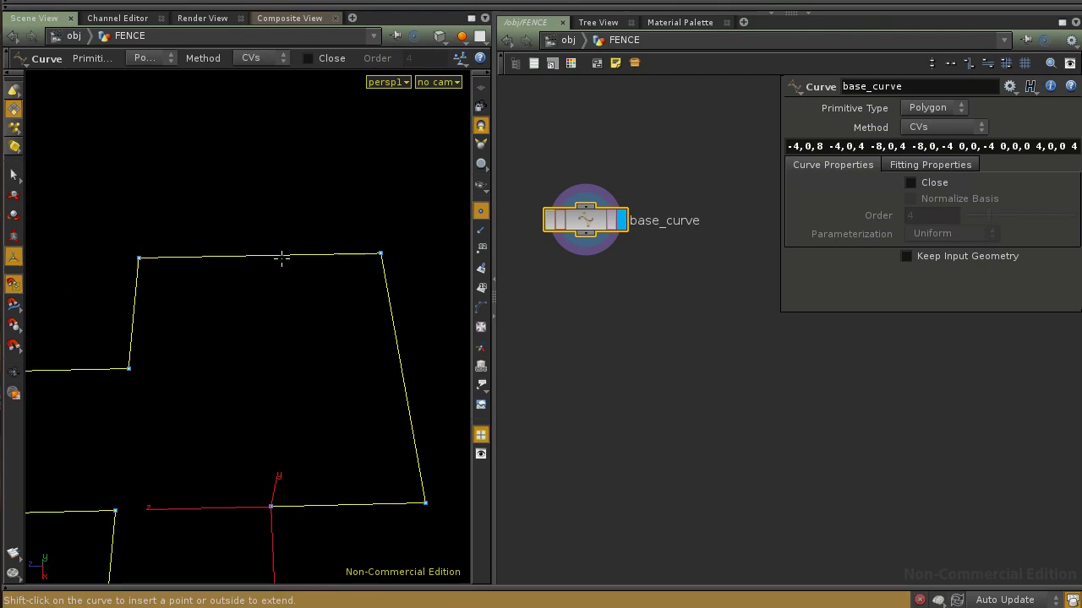
key("Escape")
right_click_drag(302, 295, 258, 280)
middle_click_drag(257, 280, 269, 265)
left_click_drag(268, 266, 311, 256)
left_click_drag(302, 329, 317, 307)
key("Return")
Reposition the base_curve node in the network and show the reference grid around the curve.
left_click_drag(599, 224, 641, 214)
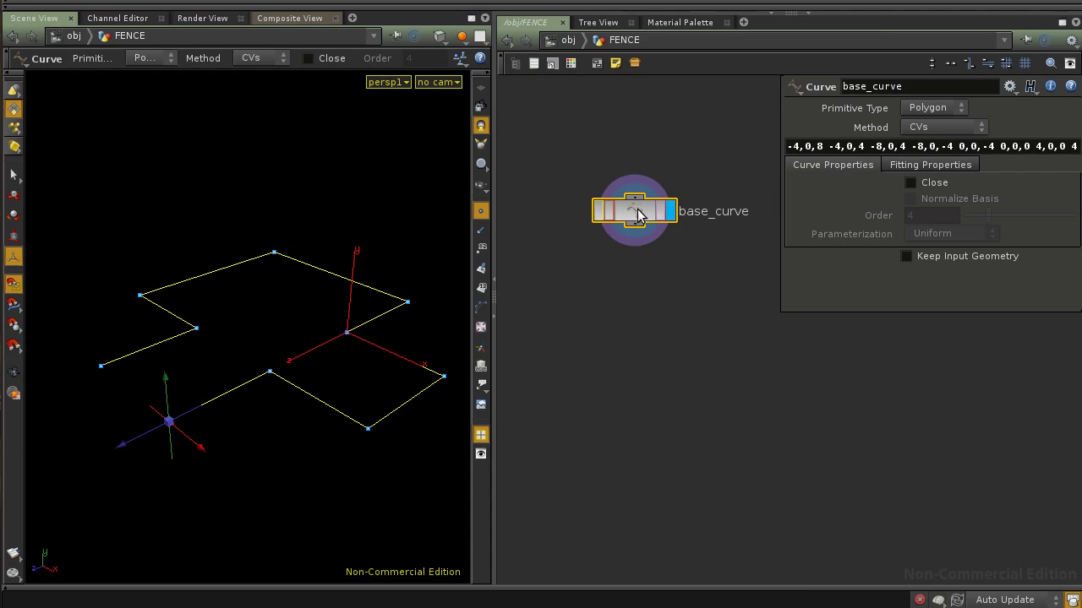
key("Escape")
mouse_move(246, 374)
left_mouse_down()
mouse_move(278, 355)
mouse_move(239, 363)
left_mouse_up()
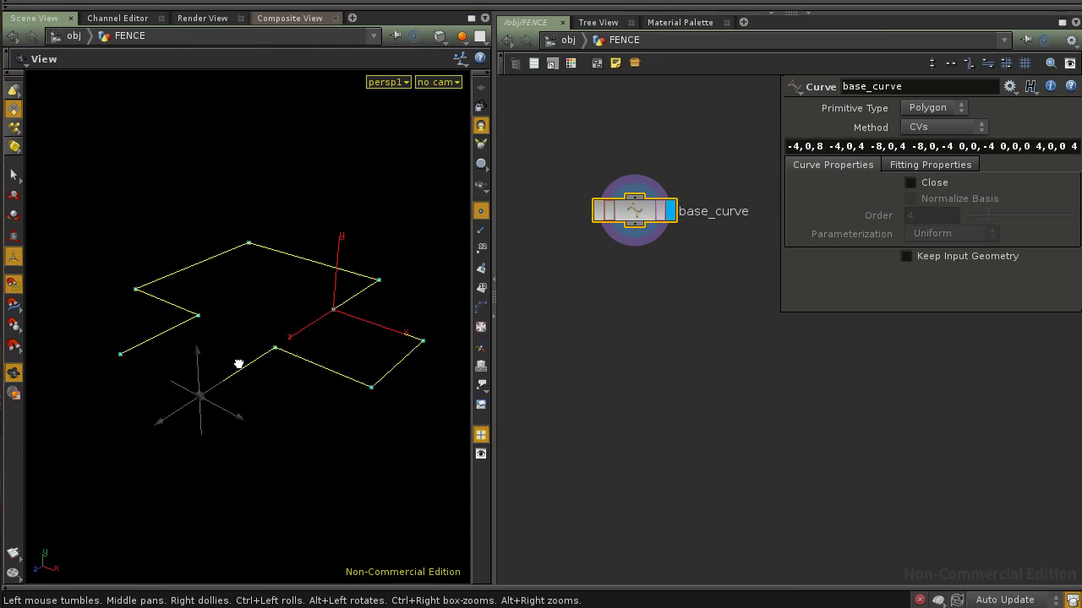
key("Return")
left_click(480, 89)
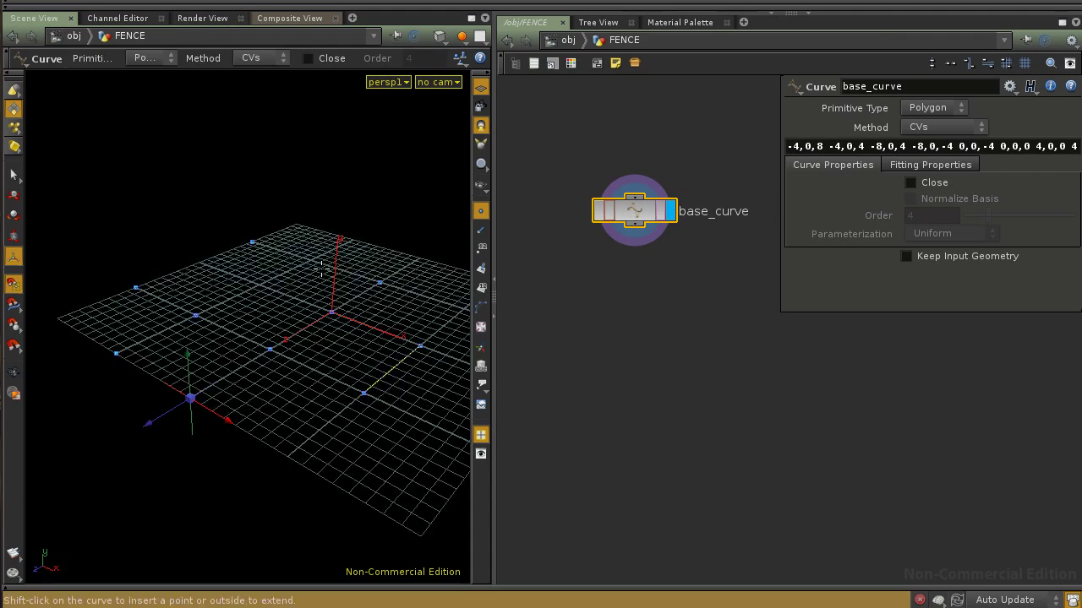
middle_click_drag(406, 298, 346, 328)
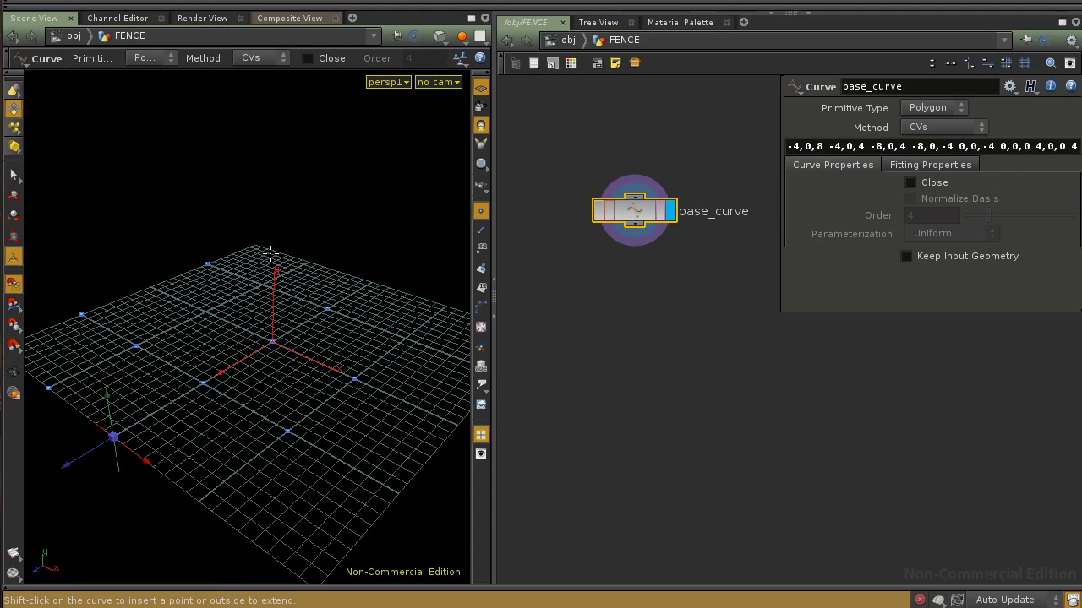
middle_click_drag(330, 233, 301, 284)
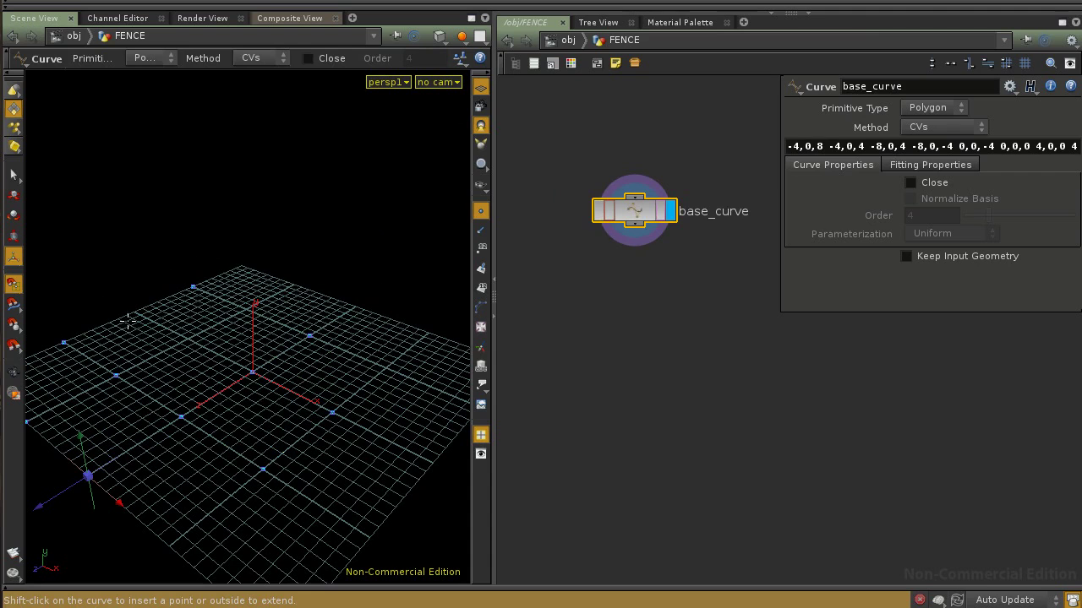
Add a Box node below base_curve in the FENCE network.
left_click(657, 330)
middle_click_drag(753, 379, 705, 383)
key("Tab")
type("box")
key("Return")
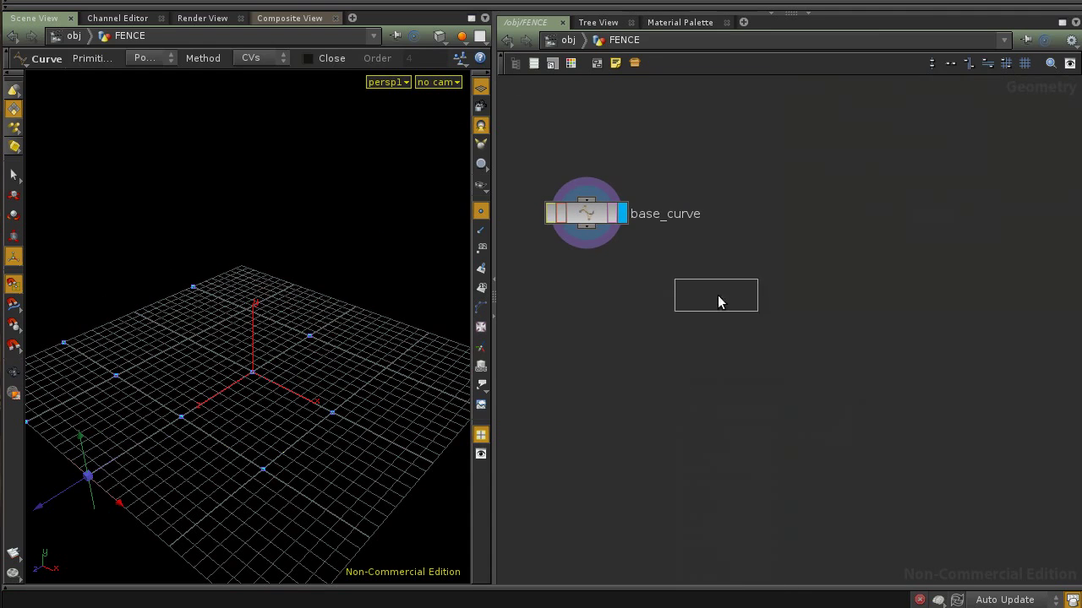
left_click(719, 295)
left_click_drag(728, 304, 661, 305)
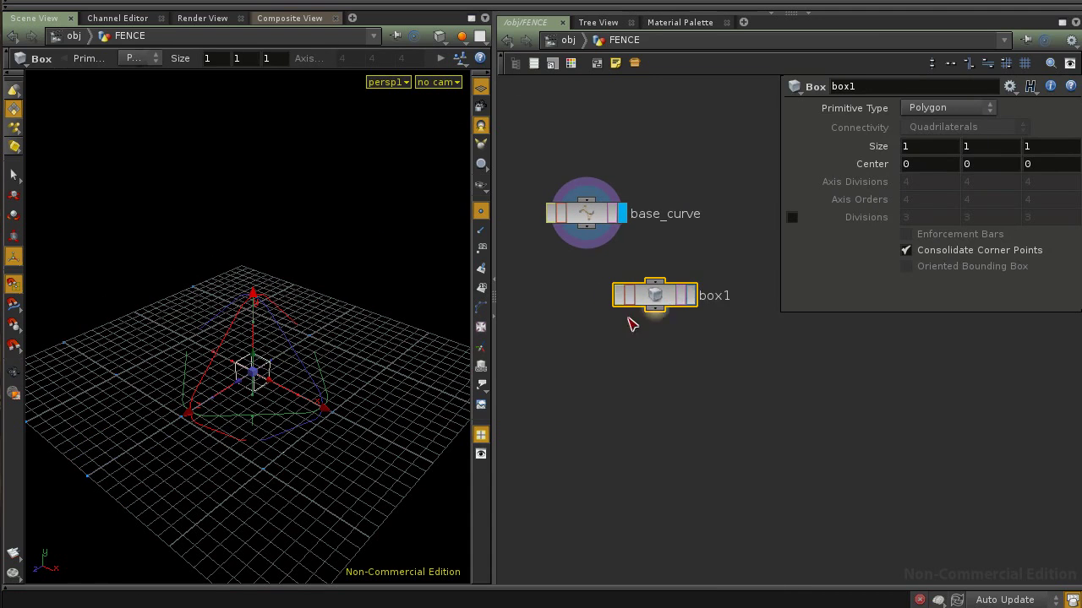
Display the new box in the viewport and rename its node as board_box.
left_click(691, 295)
double_click(715, 297)
type("bo")
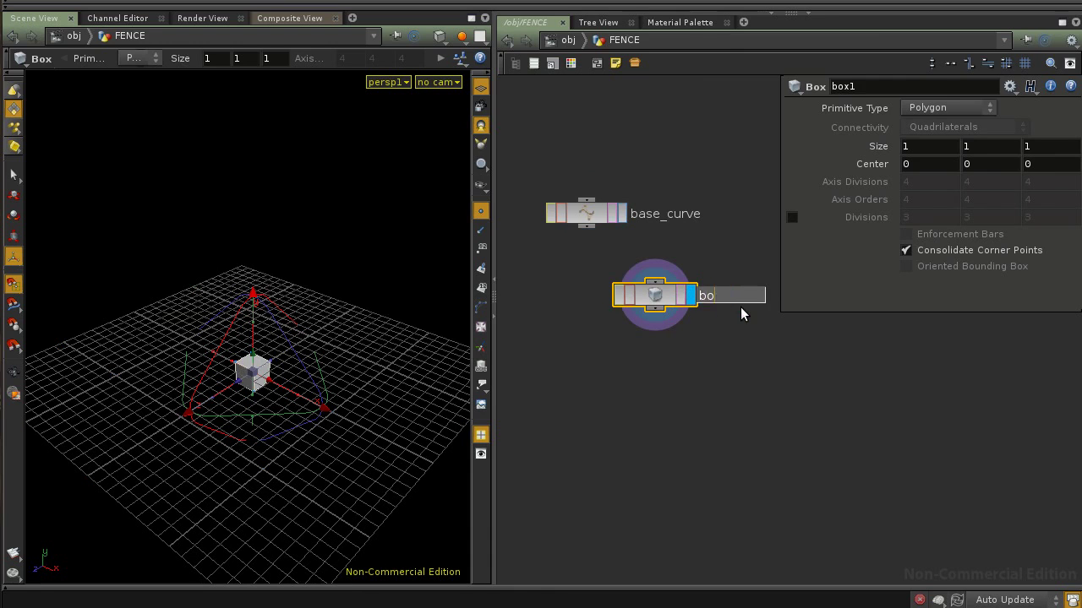
type("ard_box")
key("Return")
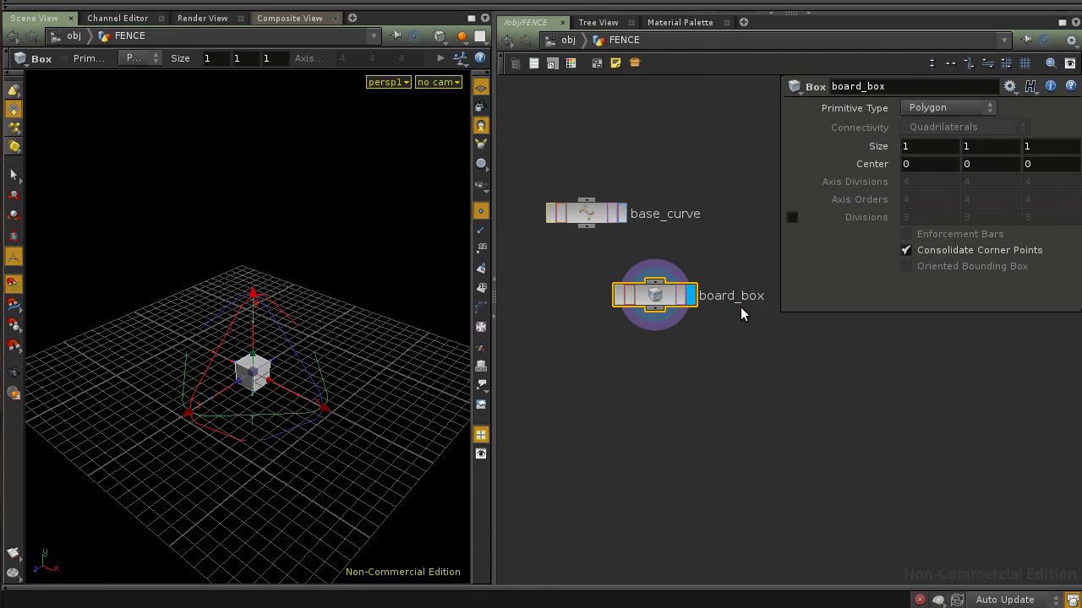
key("Escape")
right_click_drag(299, 387, 358, 386)
middle_click_drag(303, 375, 267, 318)
right_click_drag(267, 318, 272, 346)
left_click_drag(253, 319, 372, 292)
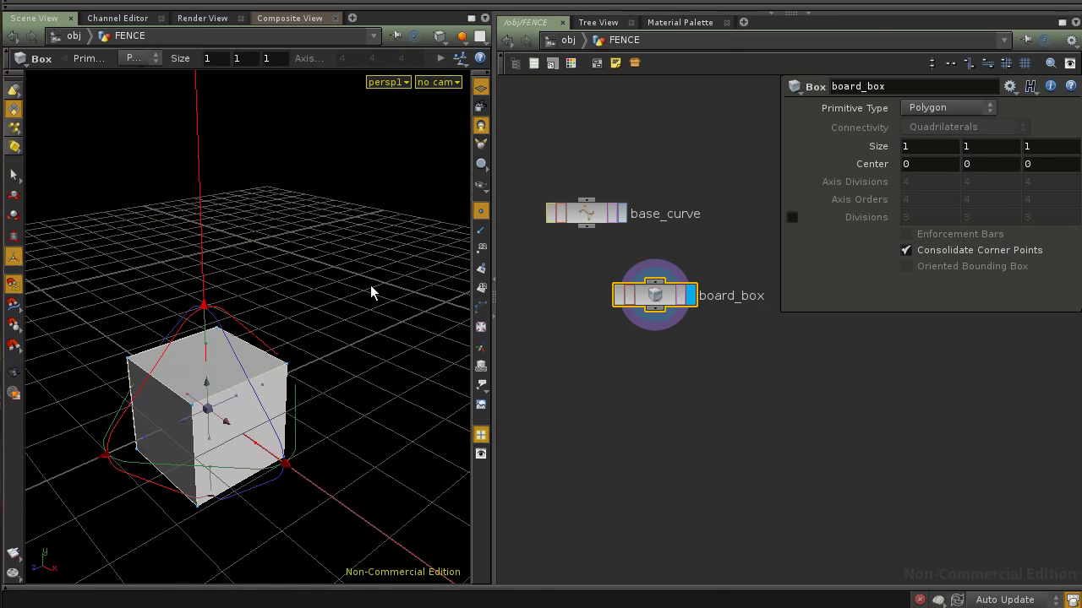
double_click(972, 147)
left_click_drag(972, 147, 974, 165)
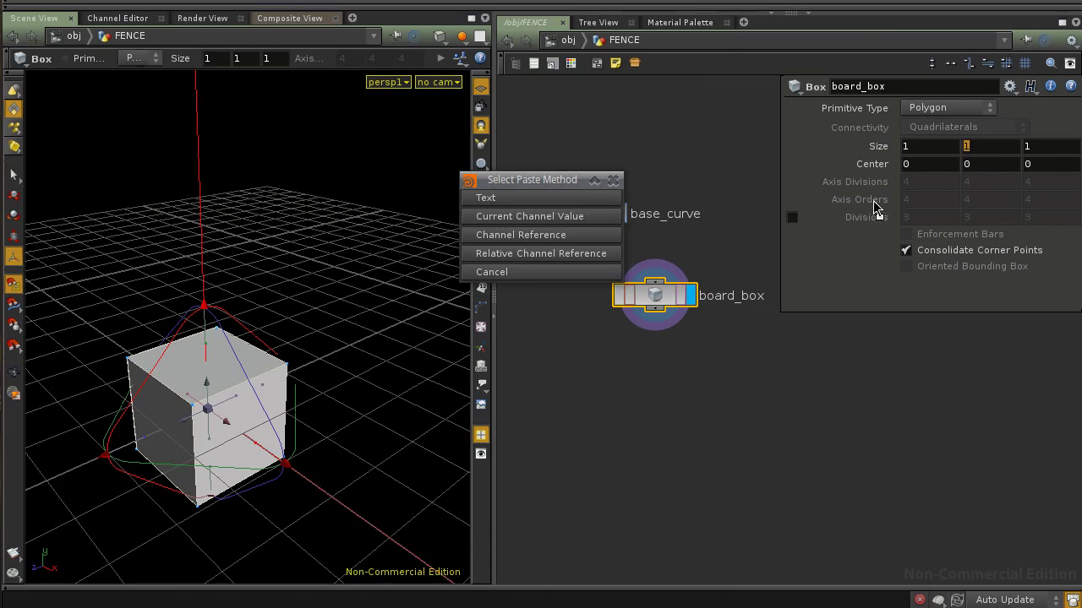
left_click(614, 180)
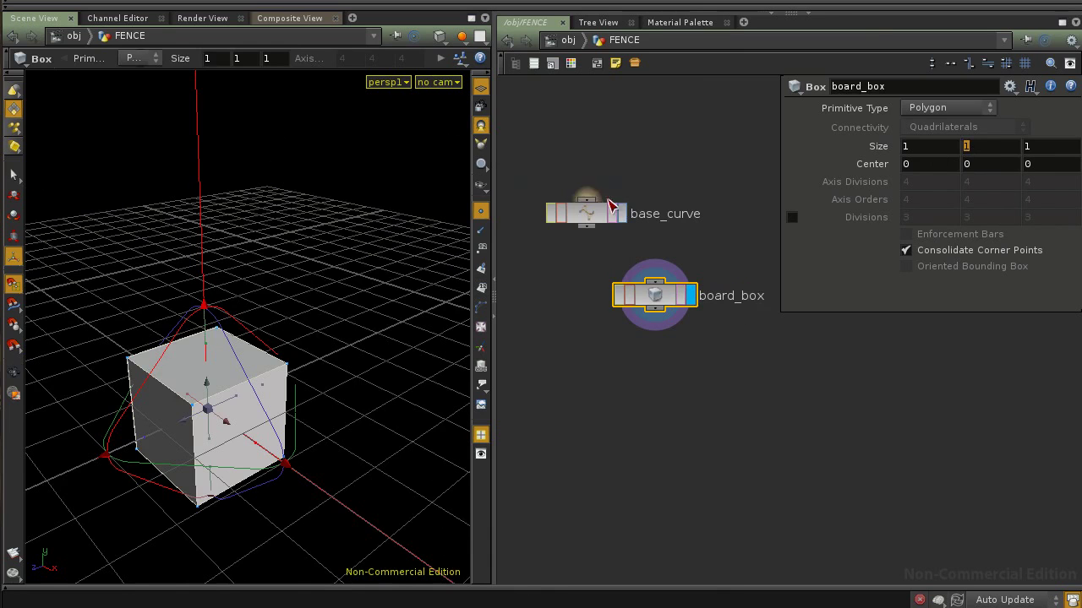
Drive board_box's Center Y from its Size Y by copying the parameter and pasting it as a relative reference.
right_click(972, 148)
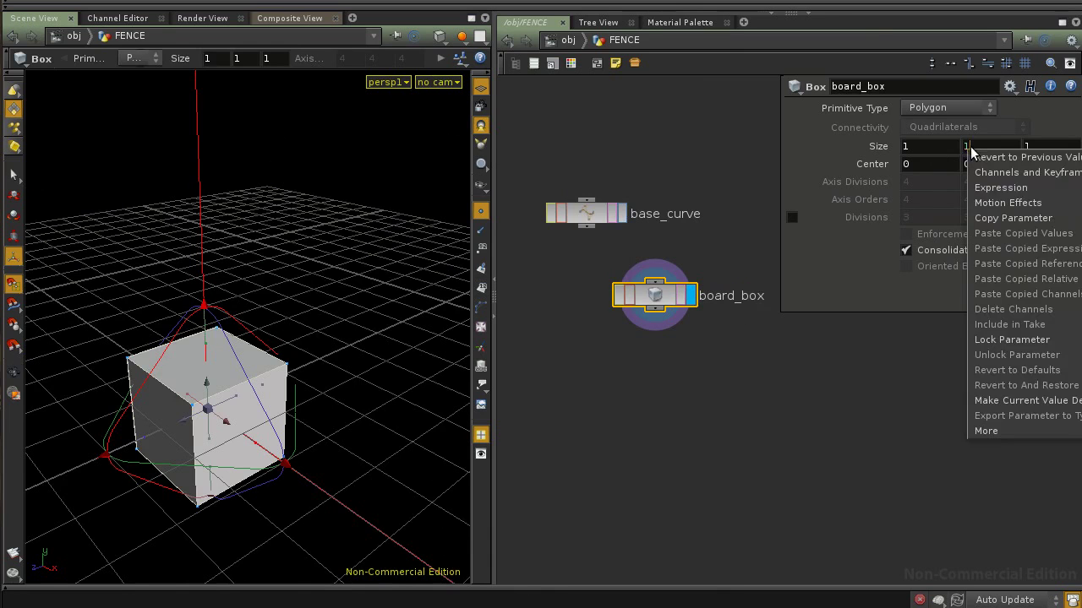
left_click(1012, 219)
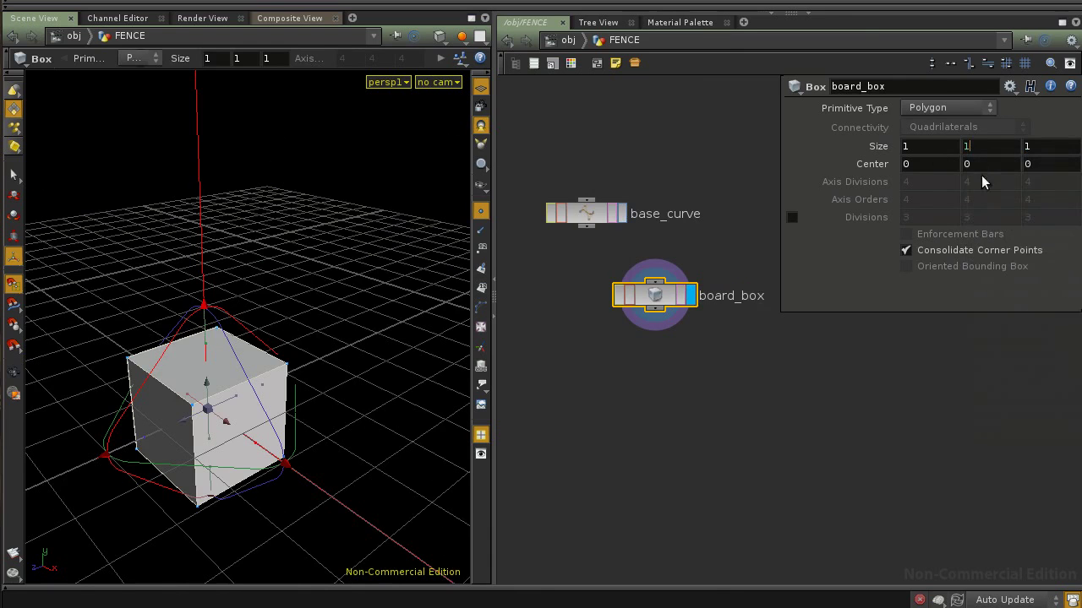
right_click(976, 167)
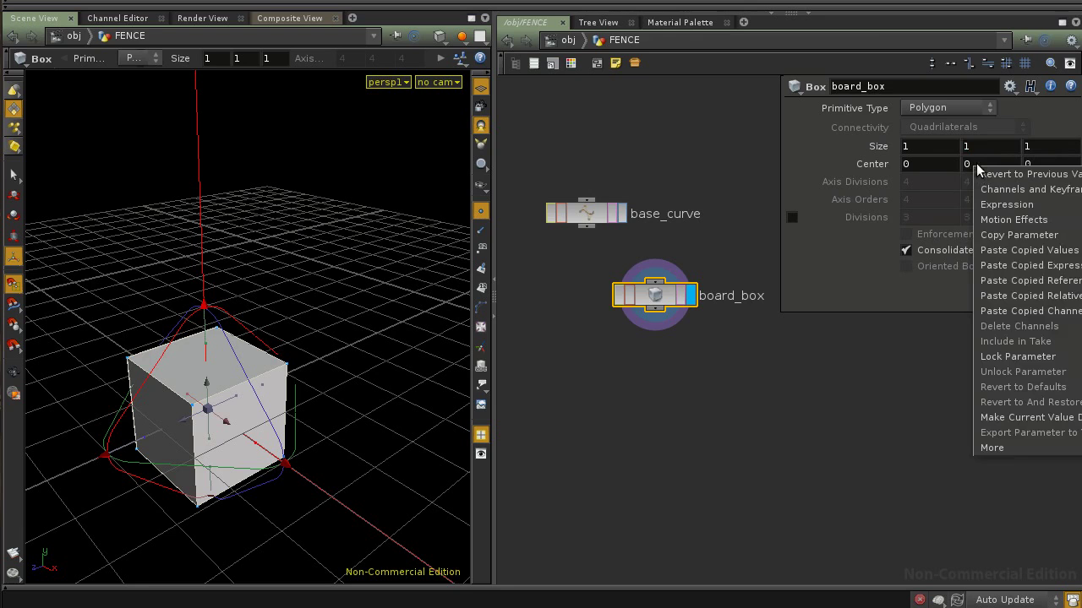
left_click(1030, 296)
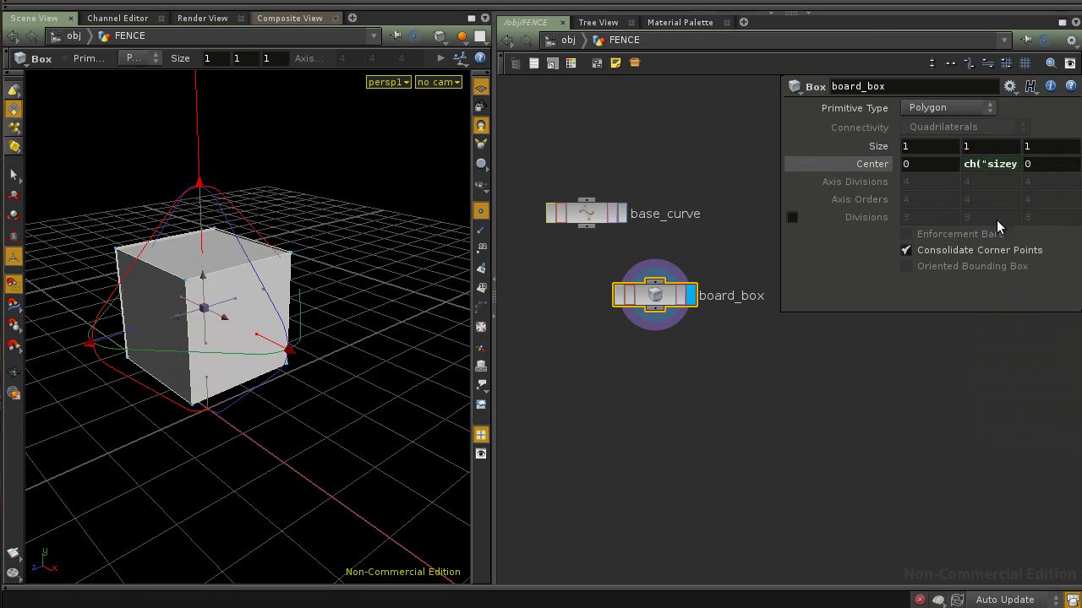
left_click_drag(780, 311, 658, 311)
right_click(929, 170)
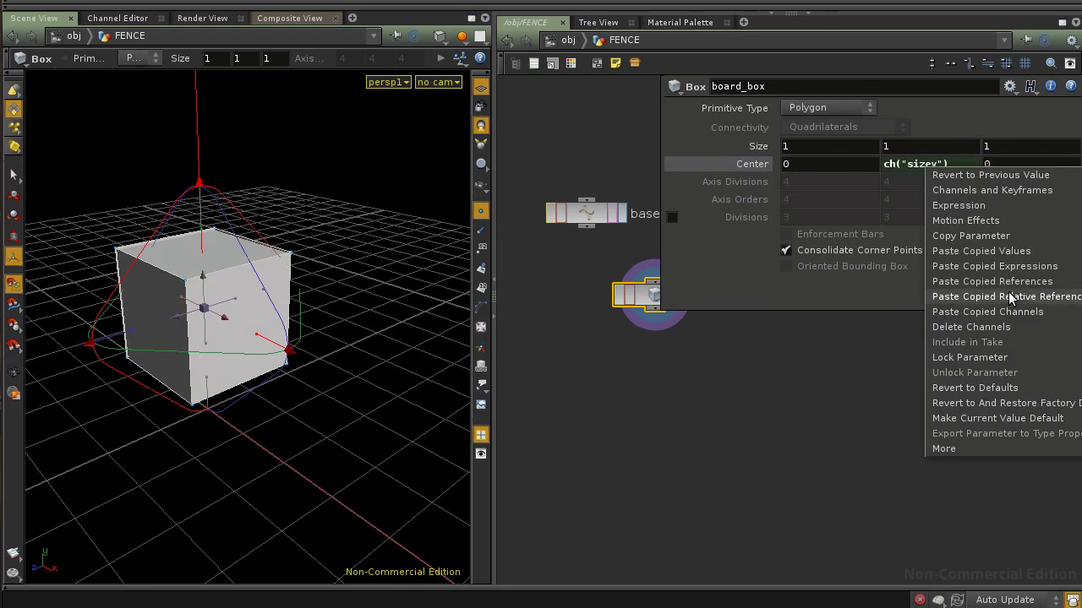
left_click(844, 358)
key("Escape")
Change the Center Y expression of board_box to ch("sizey")/2 so the box rests on the ground.
left_click_drag(226, 391, 245, 376)
key("Return")
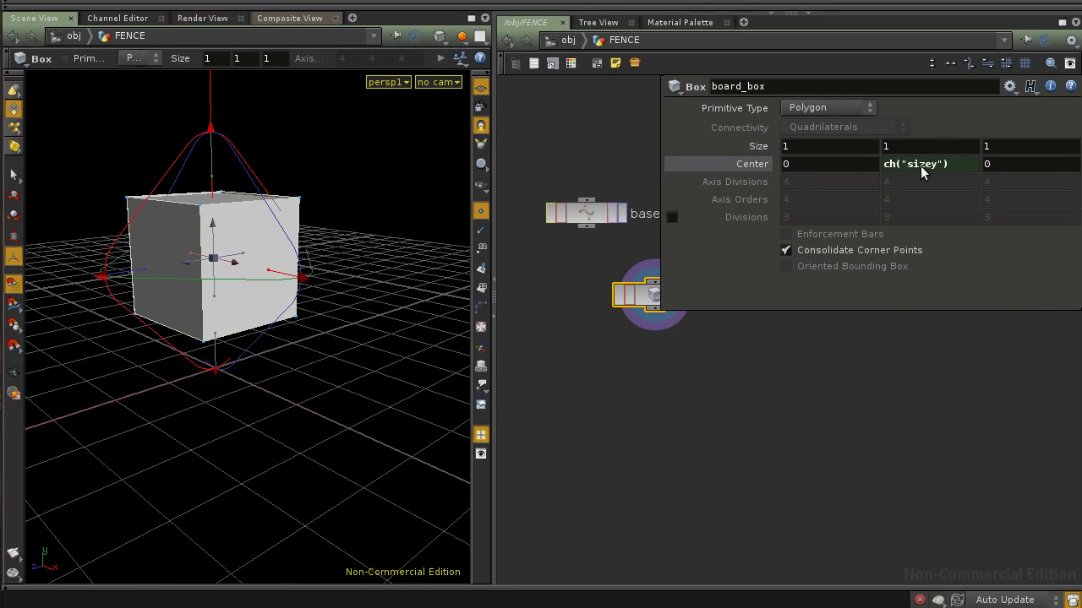
left_click(943, 166)
left_click(858, 161)
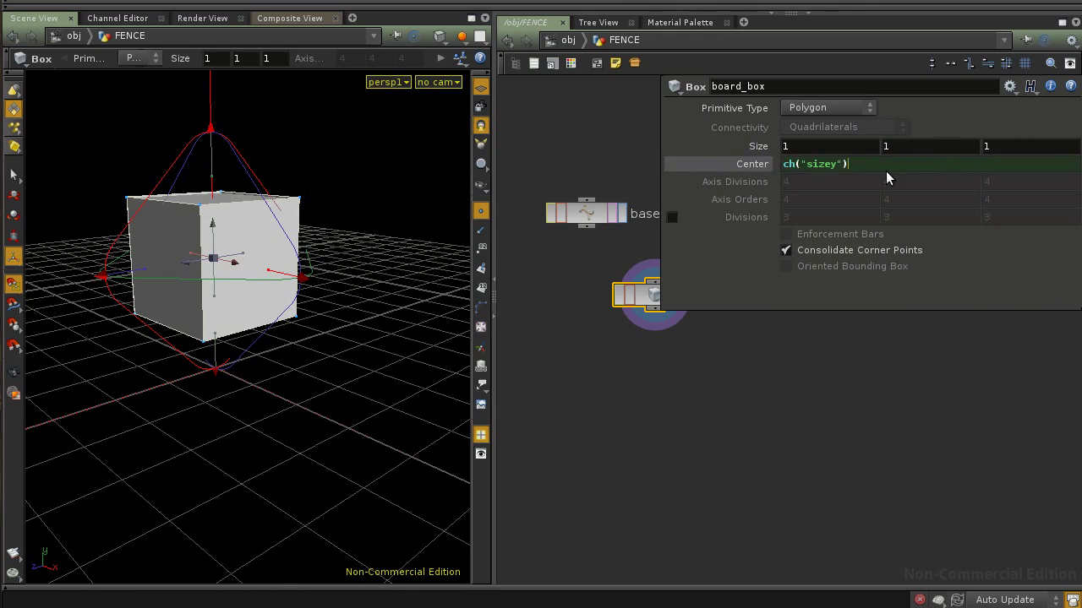
type("/2")
key("Return")
left_click(755, 164)
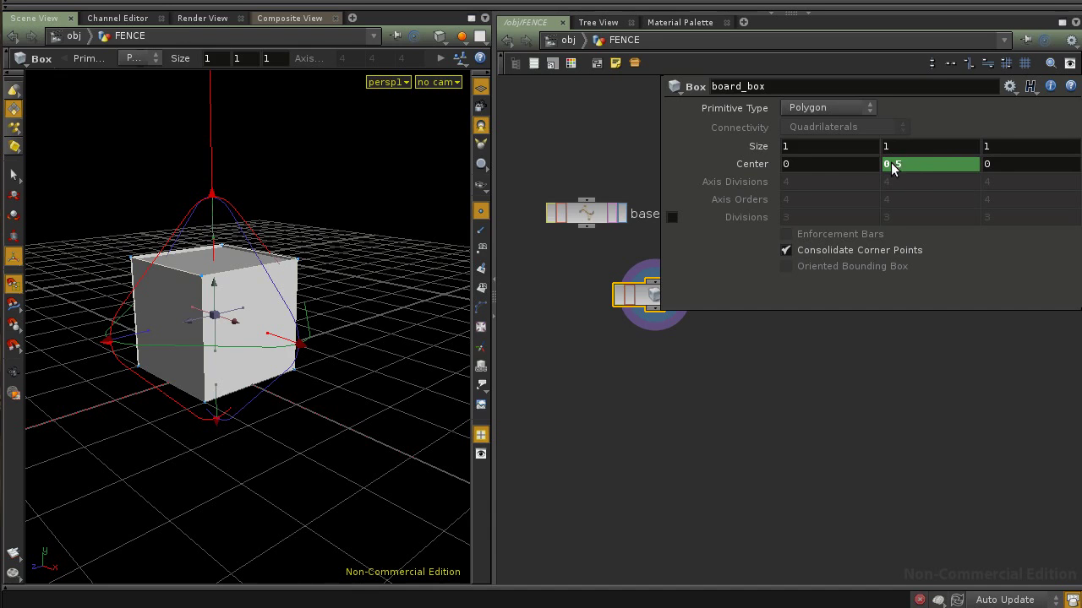
Stretch the box vertically to test the linked centre and set its Size Y to 6.
key("Escape")
left_click_drag(285, 381, 287, 190)
key("Return")
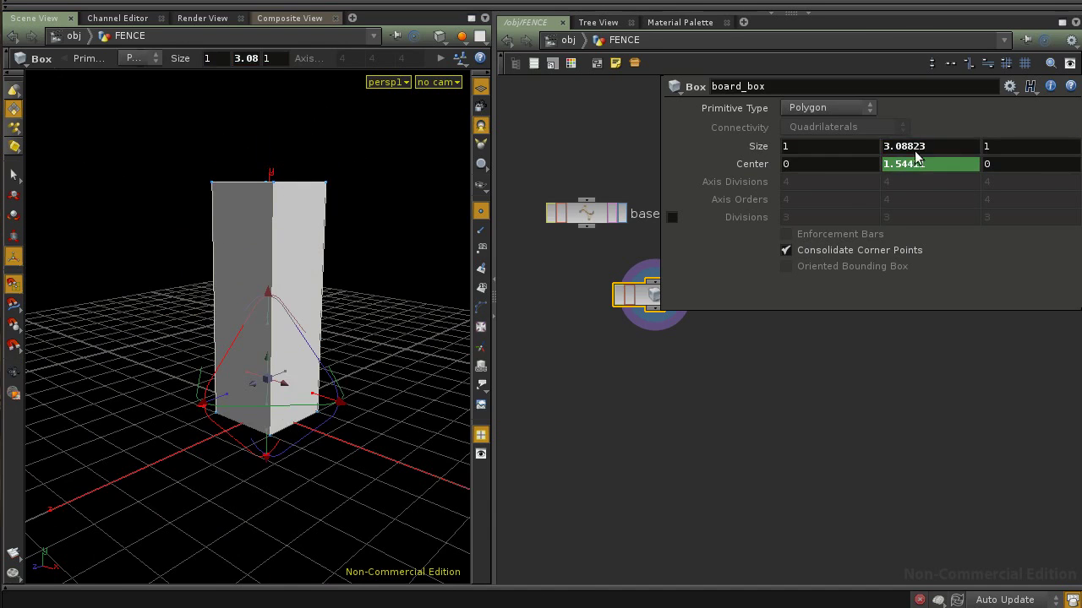
middle_click_drag(345, 393, 361, 434)
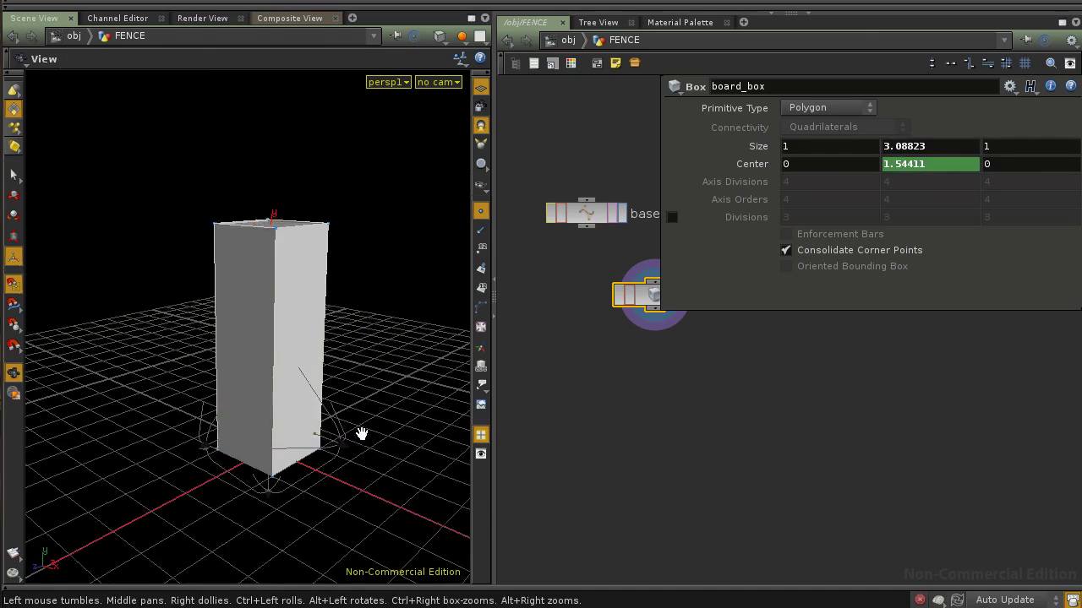
right_click_drag(362, 435, 288, 349)
left_click_drag(262, 309, 261, 295)
left_click_drag(314, 291, 290, 403)
type("6")
key("Return")
Turn off grid snapping and thin the box into a board with a Size Z of .3.
middle_click_drag(265, 361, 287, 359, "alt")
left_click_drag(287, 359, 379, 364, "alt")
left_click_drag(316, 341, 289, 358, "alt")
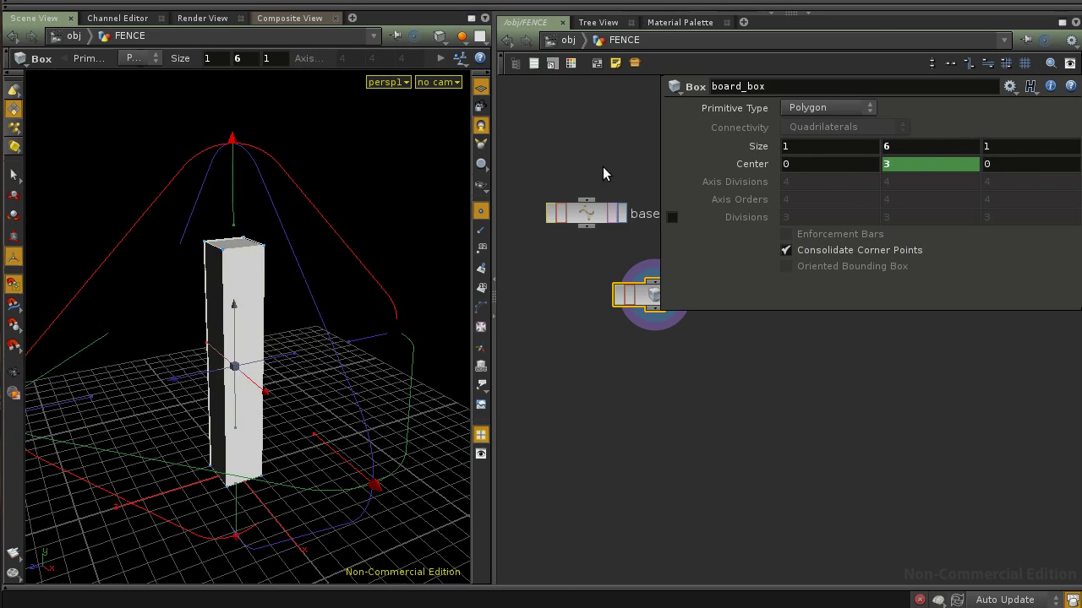
middle_click_drag(118, 385, 175, 372, "alt")
right_click_drag(174, 372, 201, 393, "alt")
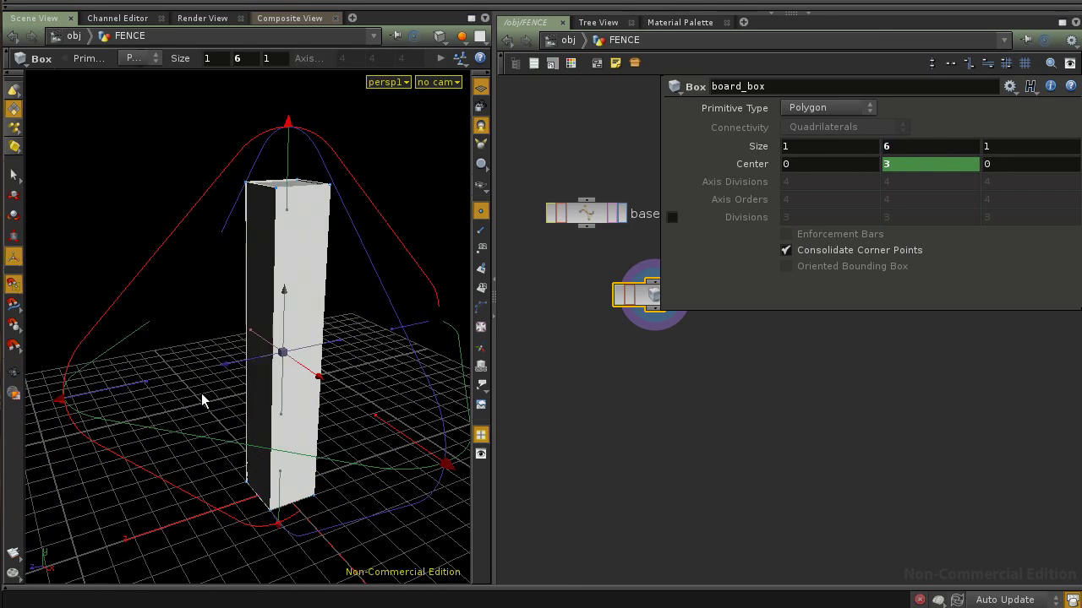
left_click_drag(111, 388, 228, 387)
left_click(15, 286)
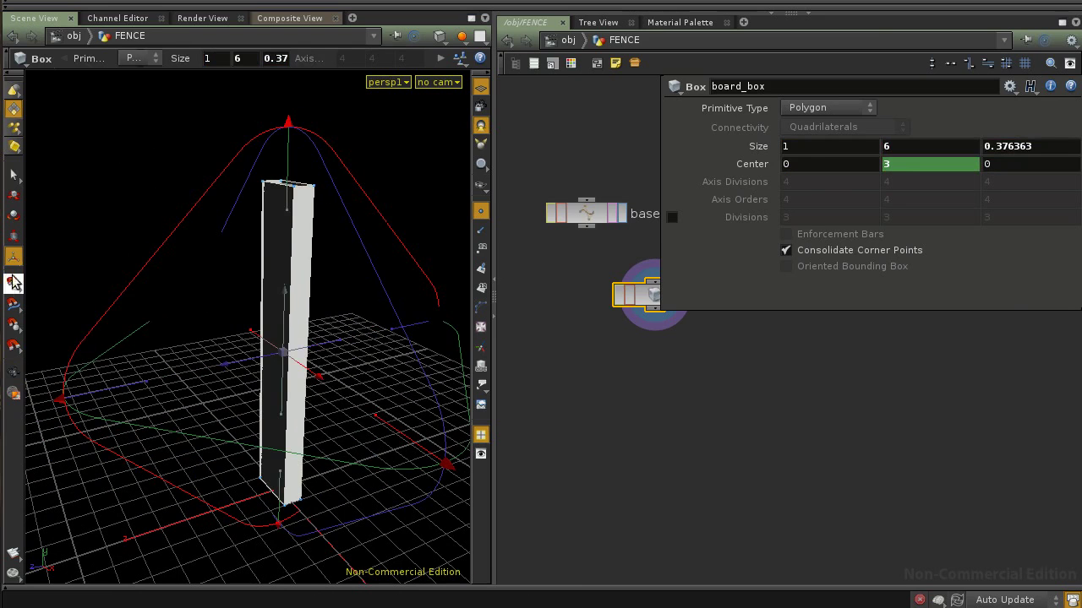
left_click_drag(105, 395, 151, 387)
double_click(1007, 146)
type(".3")
key("Return")
key("Escape")
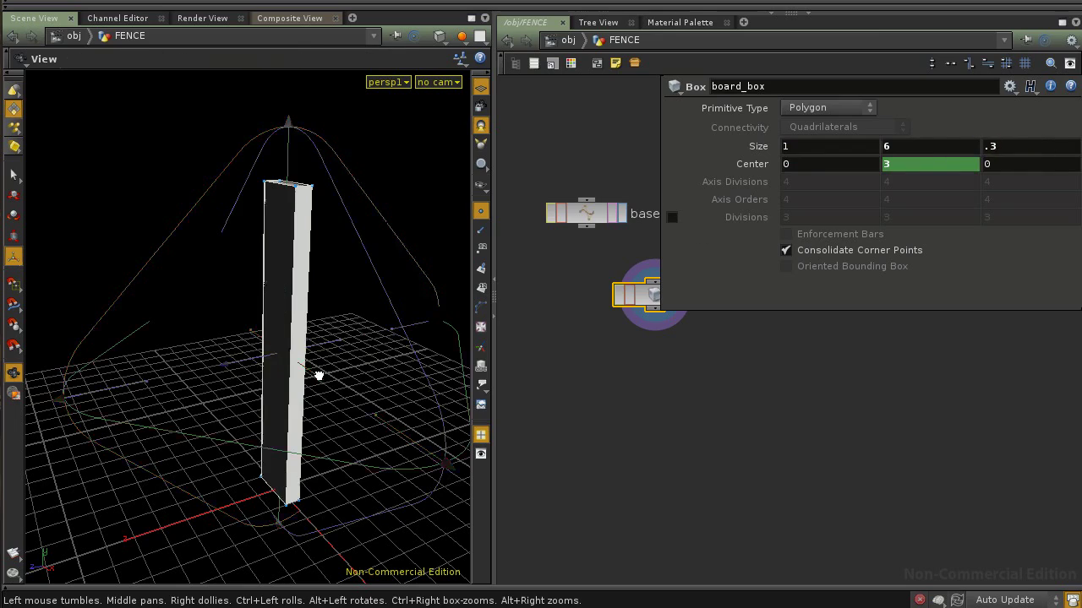
Extend the Center Y expression to ch("sizey")/2 + .3 to lift the board above the ground.
left_click_drag(319, 375, 286, 377)
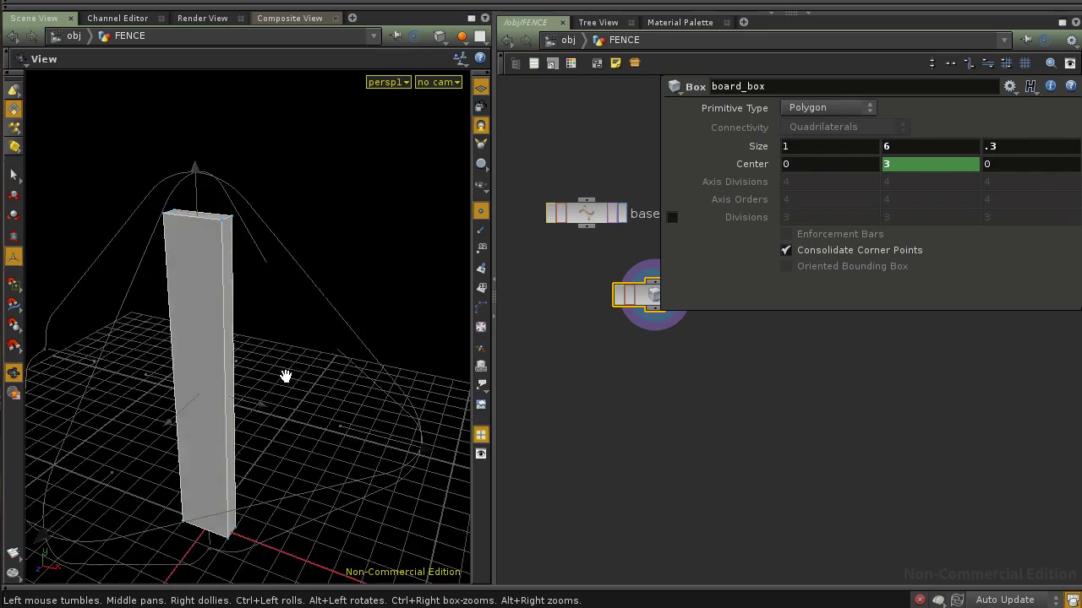
middle_click_drag(287, 377, 320, 366)
key("space")
left_click_drag(292, 366, 291, 441)
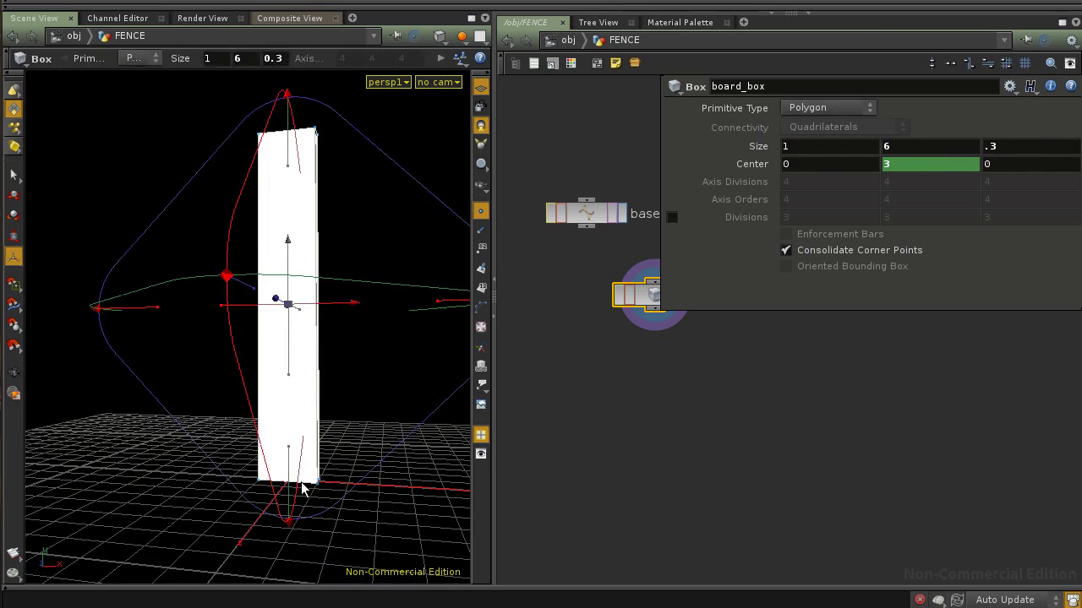
key("space")
middle_click_drag(304, 475, 306, 447)
left_click(728, 164)
type("+ ")
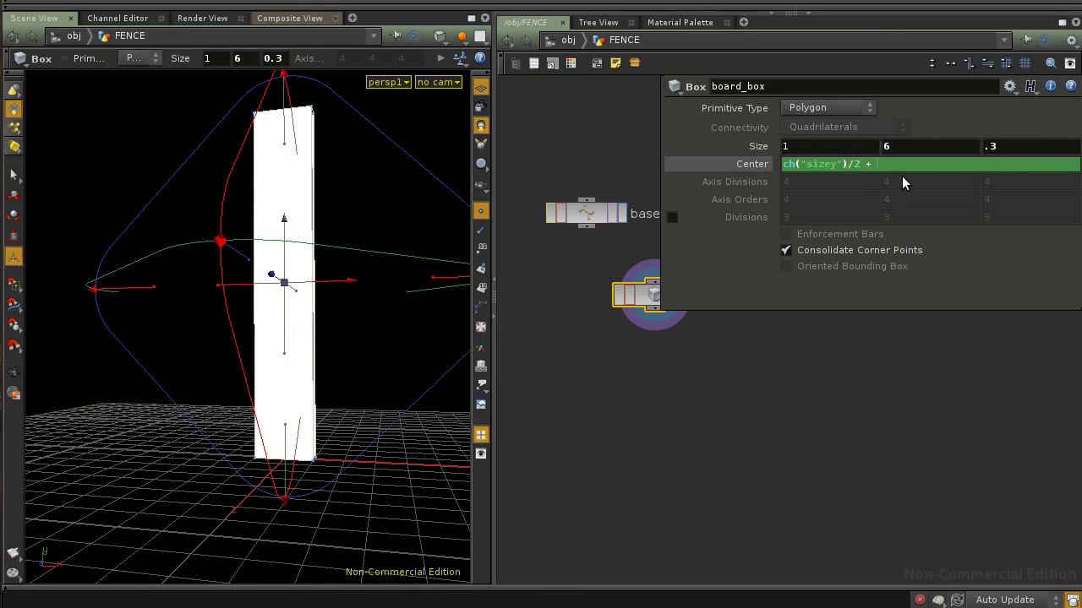
type(".3")
key("Return")
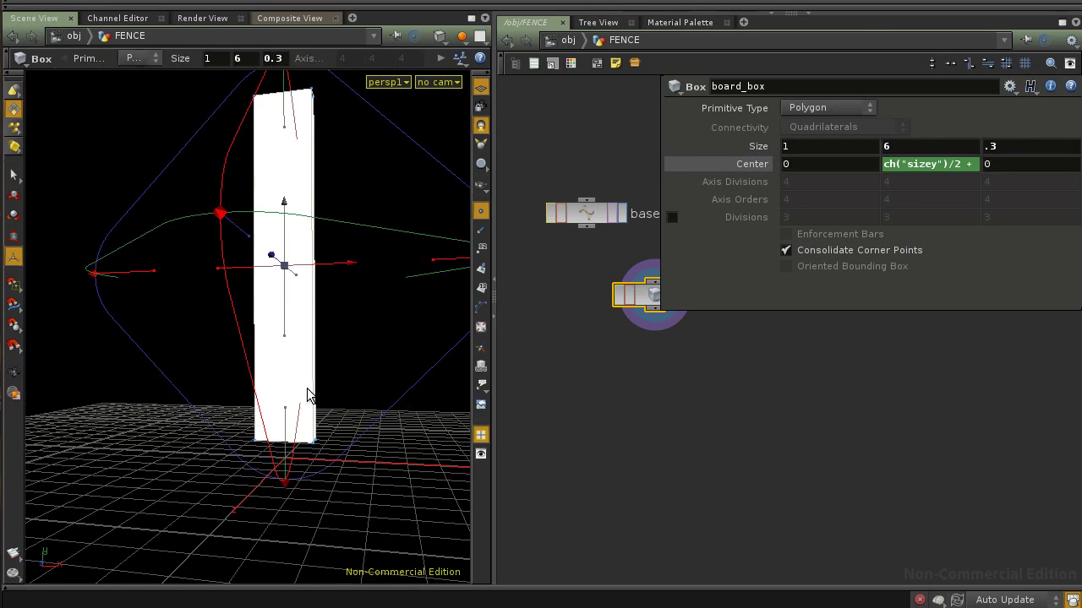
Append a PolyBevel node directly below board_box and connect it to the box's output.
key("space")
left_click_drag(321, 415, 283, 413)
key("space")
left_click_drag(276, 451, 312, 392)
key("space")
middle_click_drag(338, 321, 355, 312)
right_click_drag(355, 311, 298, 343)
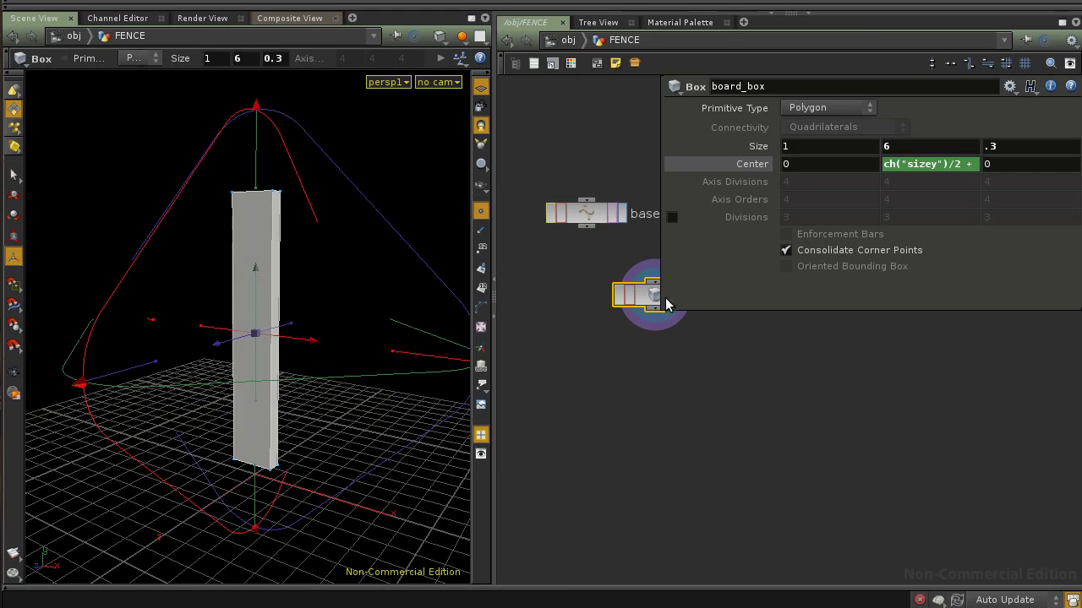
key("h")
key("Tab")
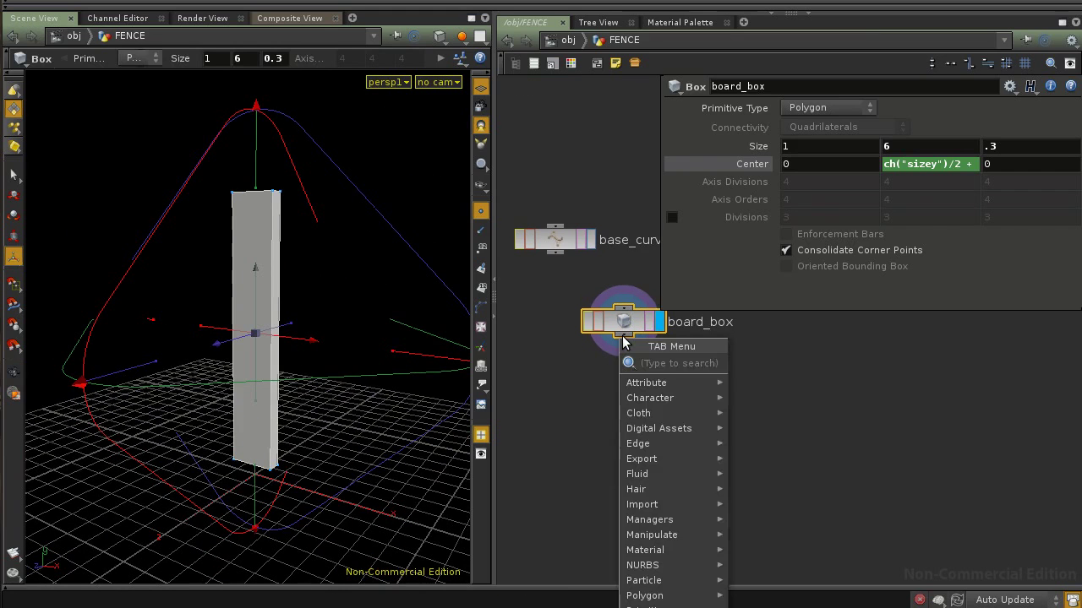
type("poly")
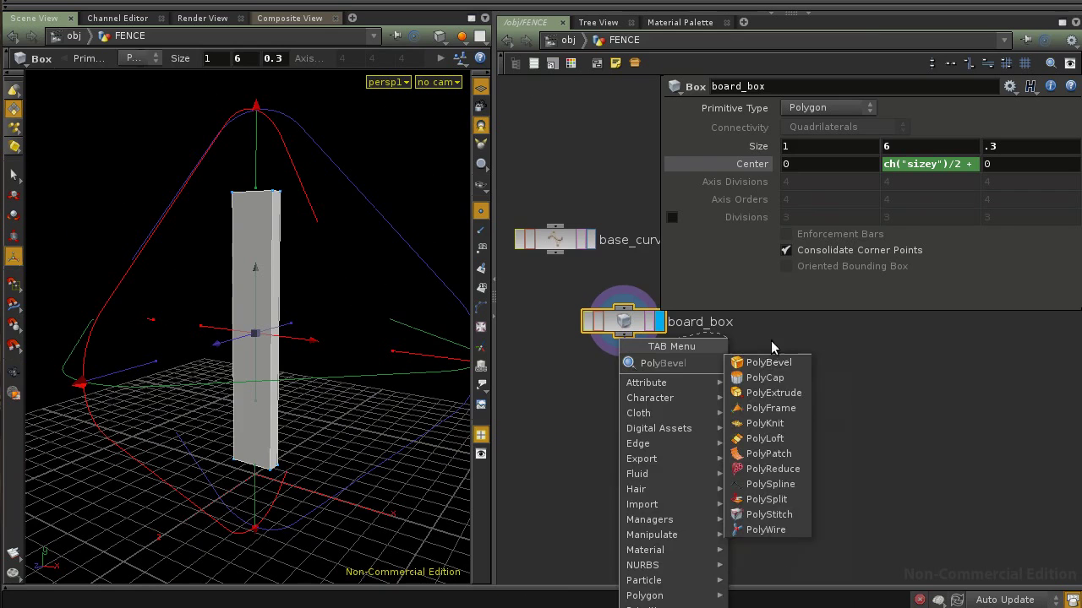
left_click(765, 363)
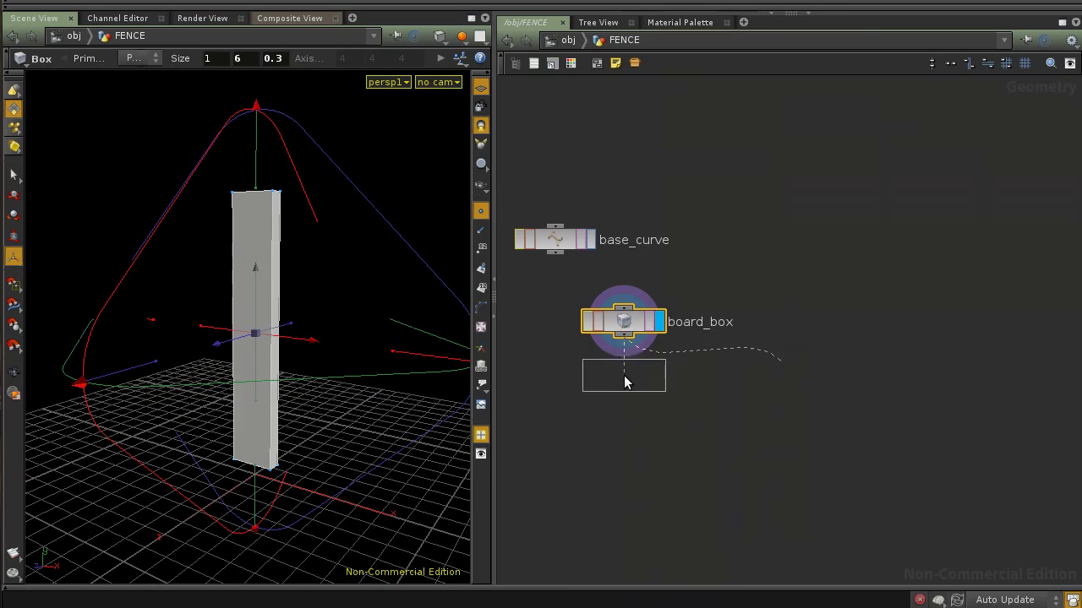
left_click(628, 385)
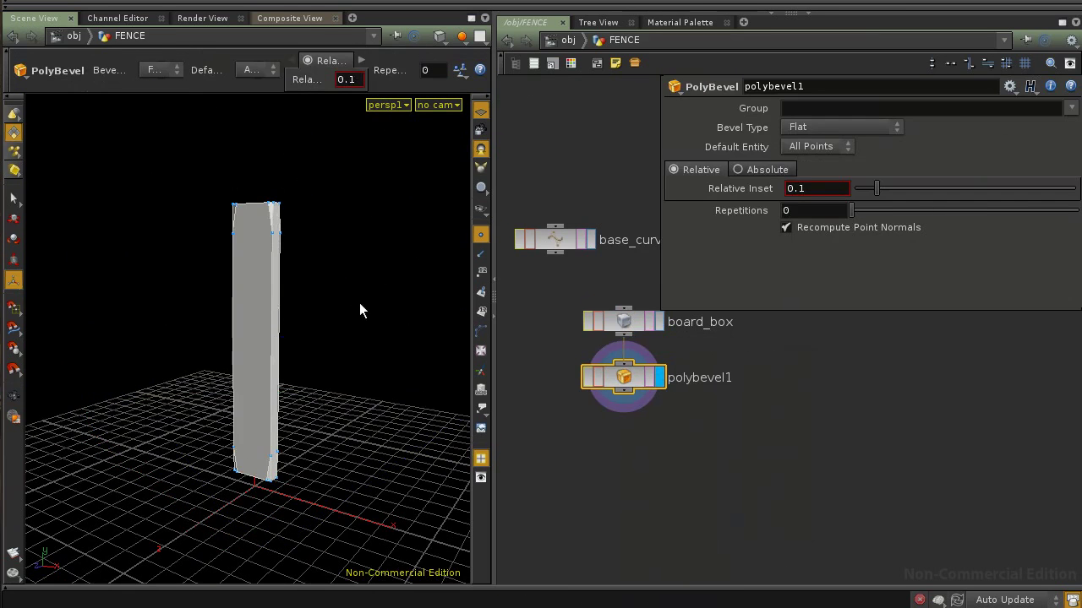
Switch the viewport to Hidden Line Ghost shading and frame the beveled top of the board up close.
key("Escape")
left_click_drag(203, 293, 329, 361)
right_click_drag(329, 362, 345, 391)
left_click(441, 37)
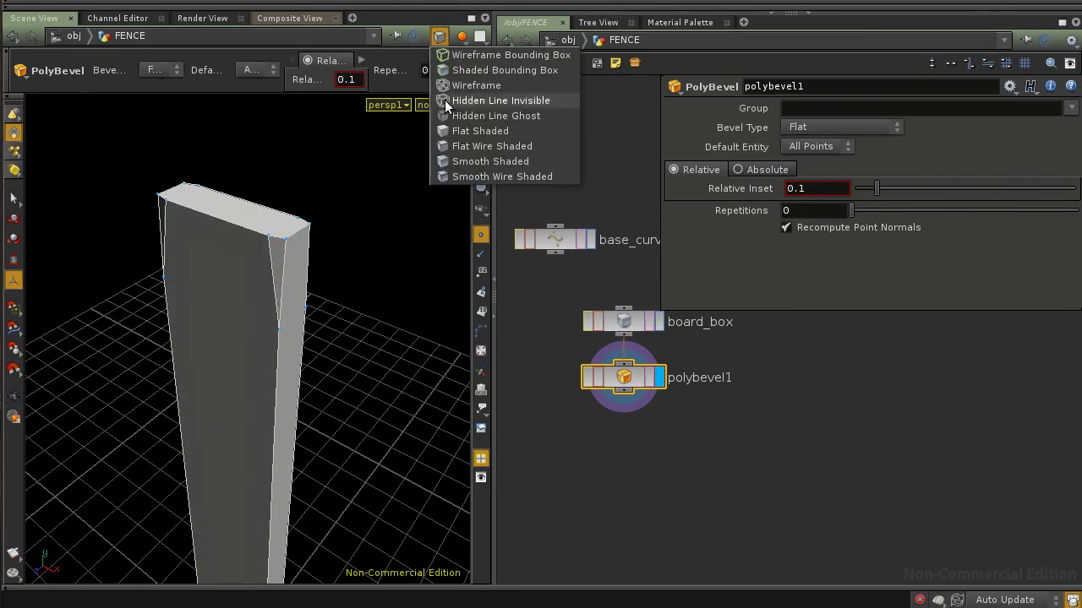
left_click(448, 114)
middle_click_drag(253, 275, 264, 270)
right_click_drag(264, 271, 270, 280)
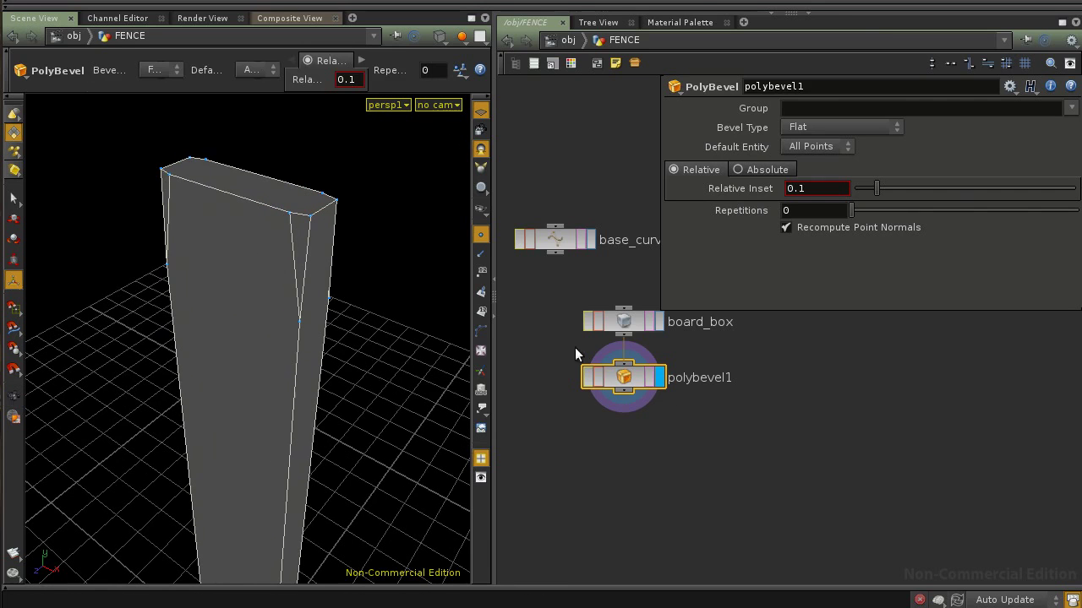
Bevel all edges of the board with an absolute inset of 0.05, 1 repetition and the High Density Round type.
left_click(818, 146)
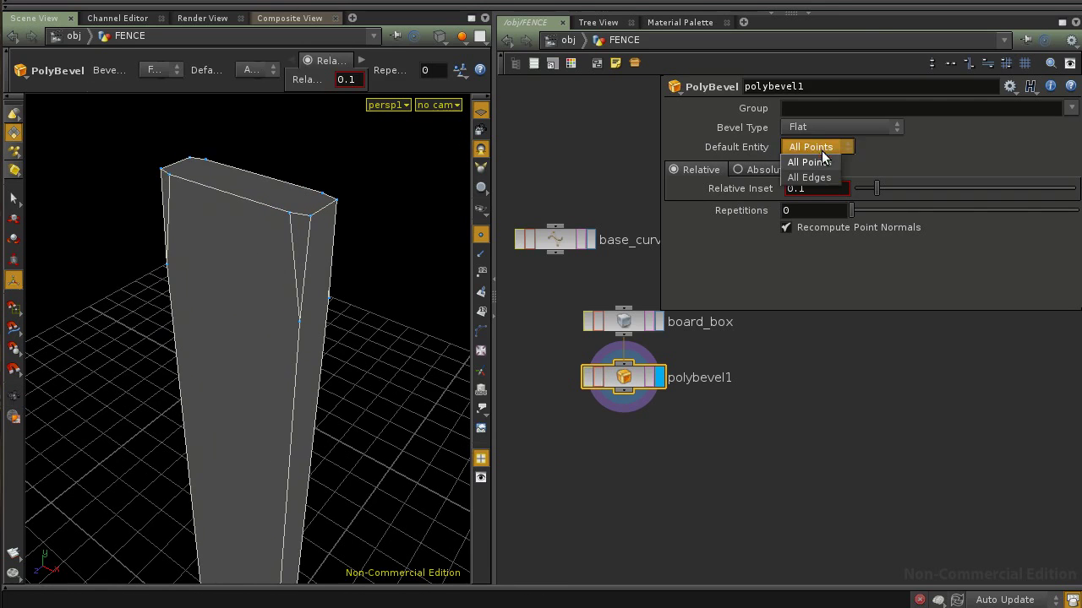
left_click(819, 177)
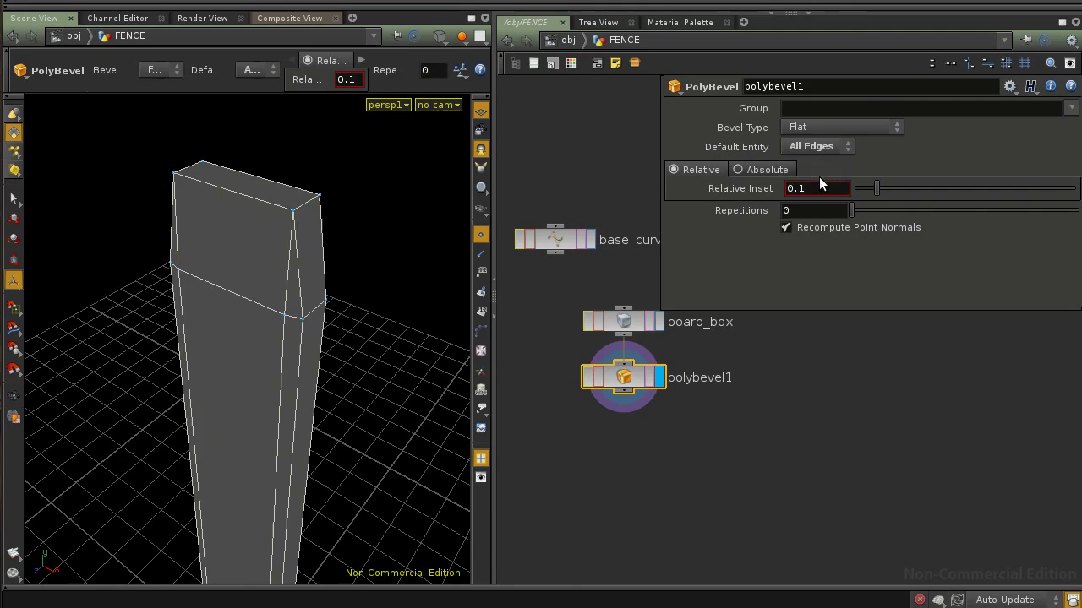
left_click(763, 171)
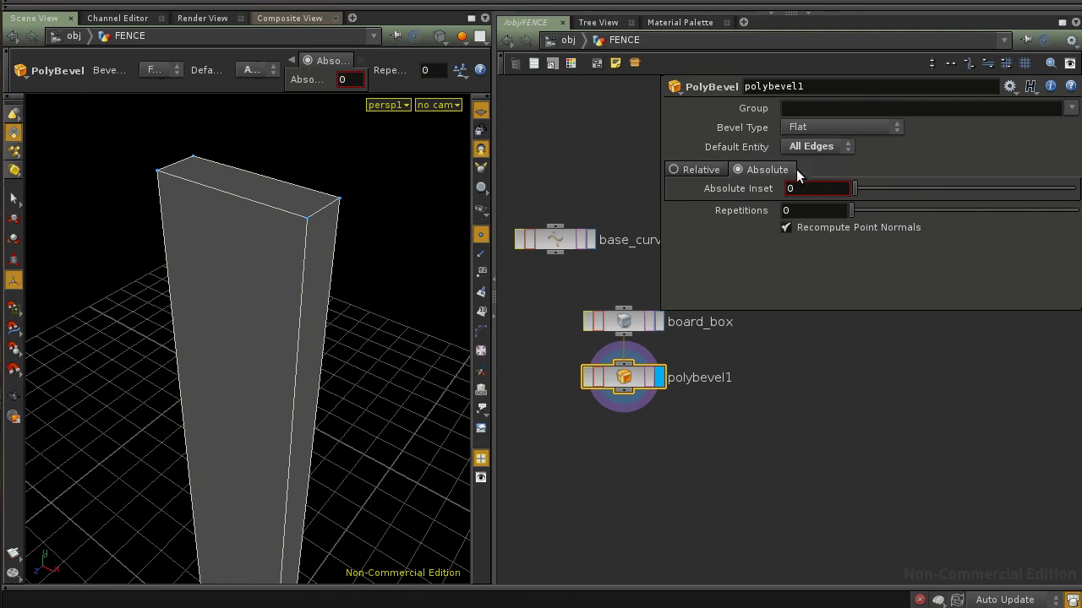
left_click_drag(852, 191, 869, 209)
left_click(836, 127)
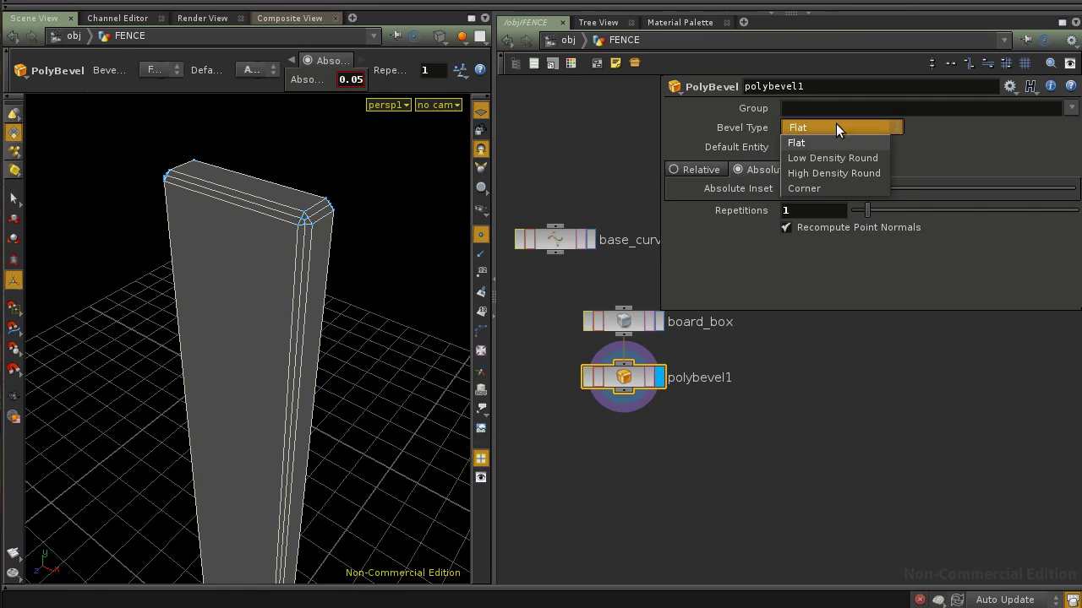
left_click(841, 173)
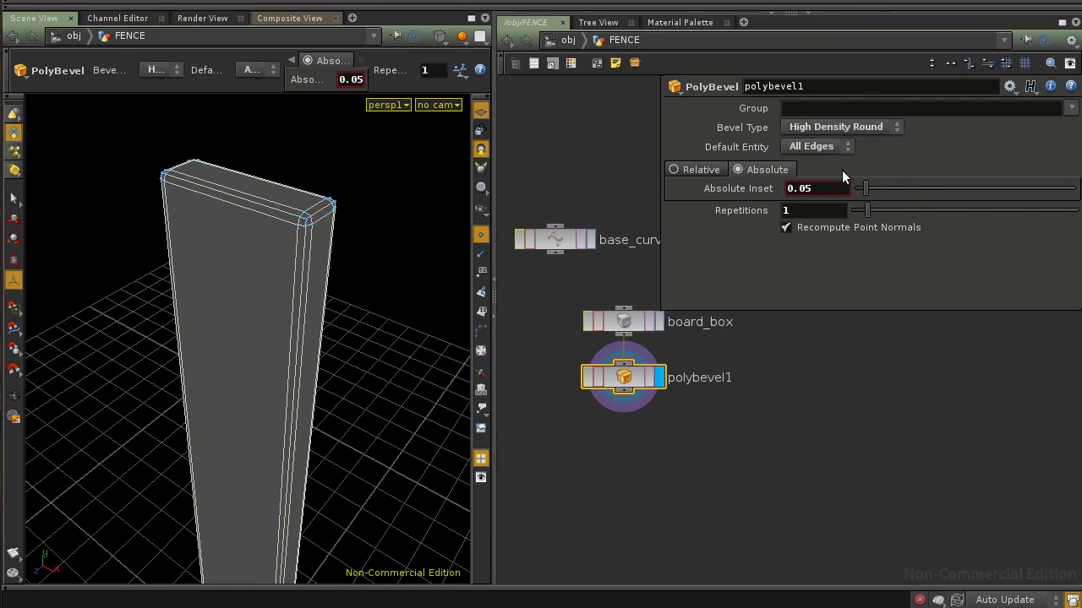
Rename the PolyBevel node as board_polybevel and make room around the nodes in the network.
key("Escape")
middle_click_drag(251, 319, 225, 343, "alt")
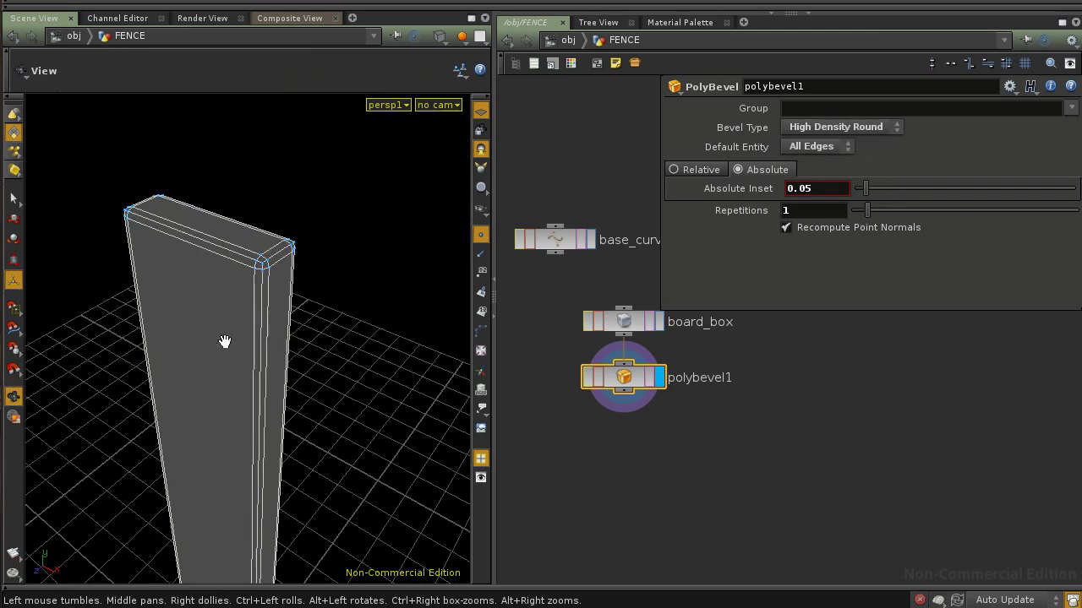
right_click_drag(225, 343, 298, 337, "alt")
left_click_drag(320, 233, 424, 395, "alt")
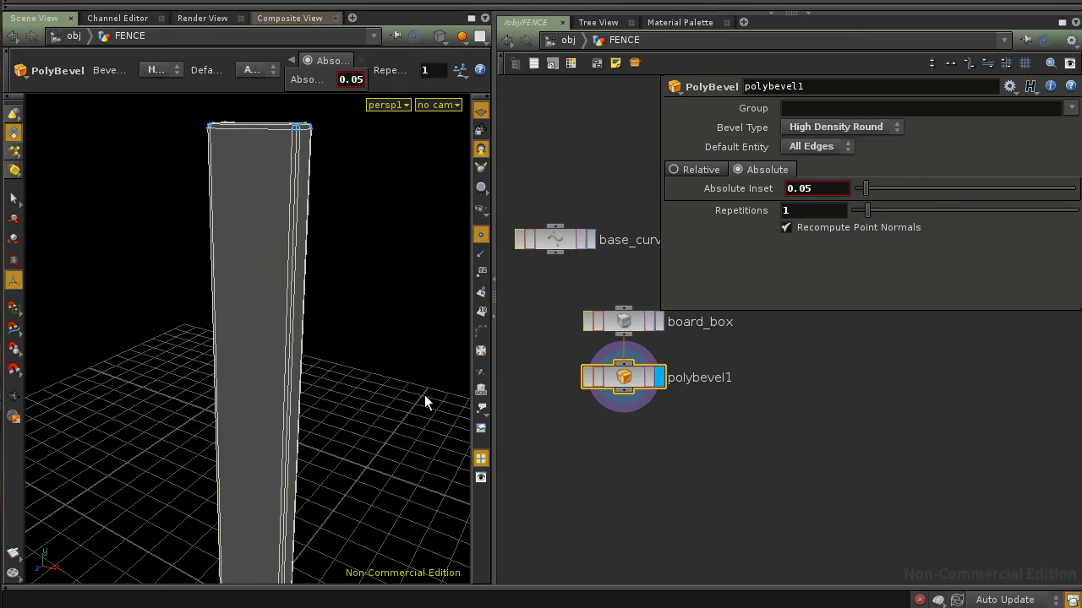
double_click(714, 377)
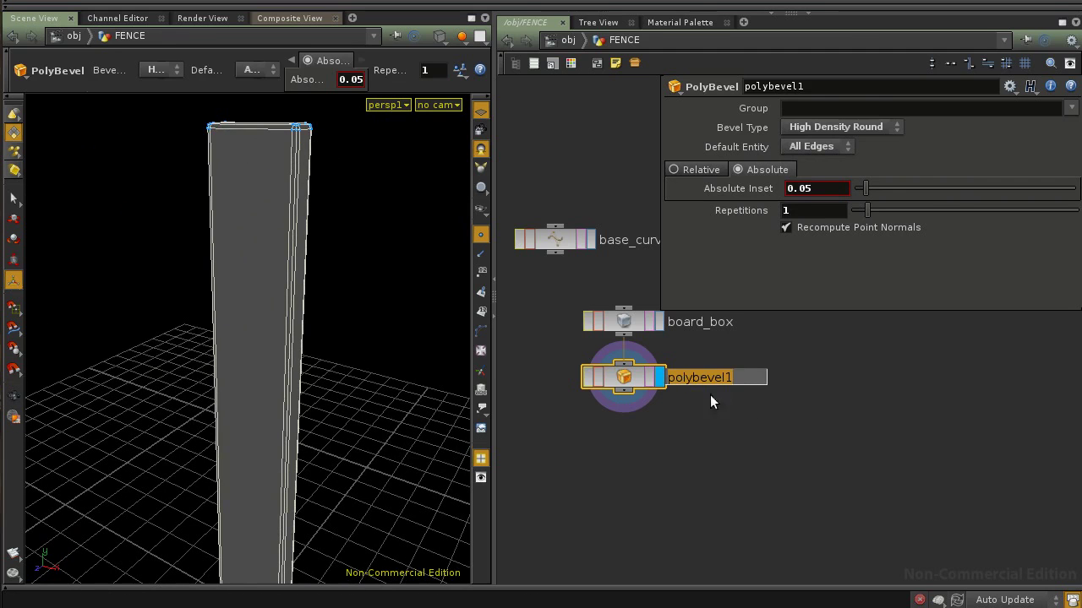
type("board_polybevel")
key("Return")
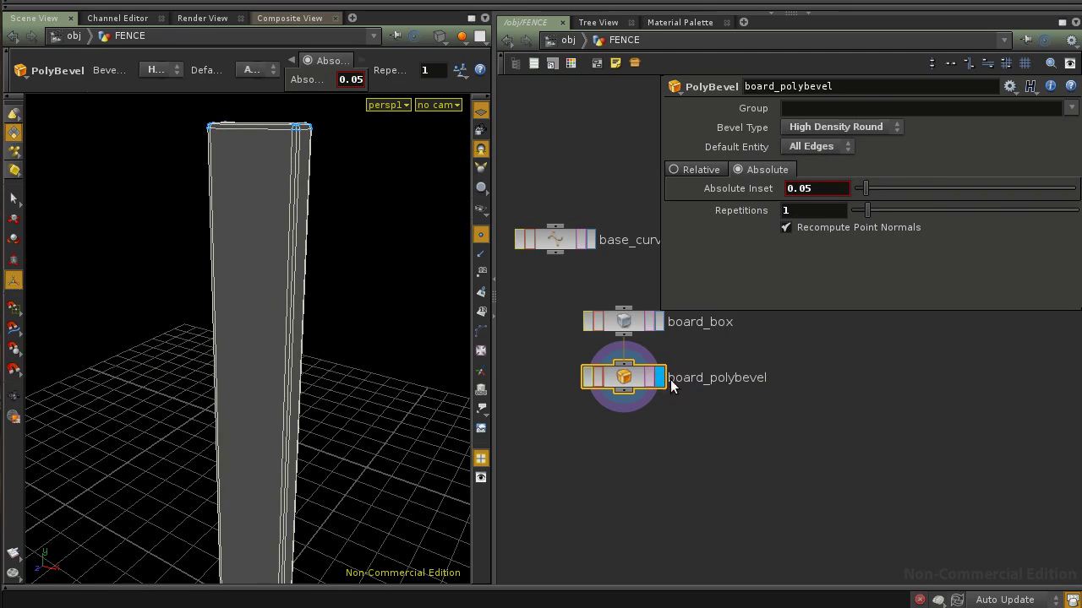
middle_click_drag(678, 401, 696, 454)
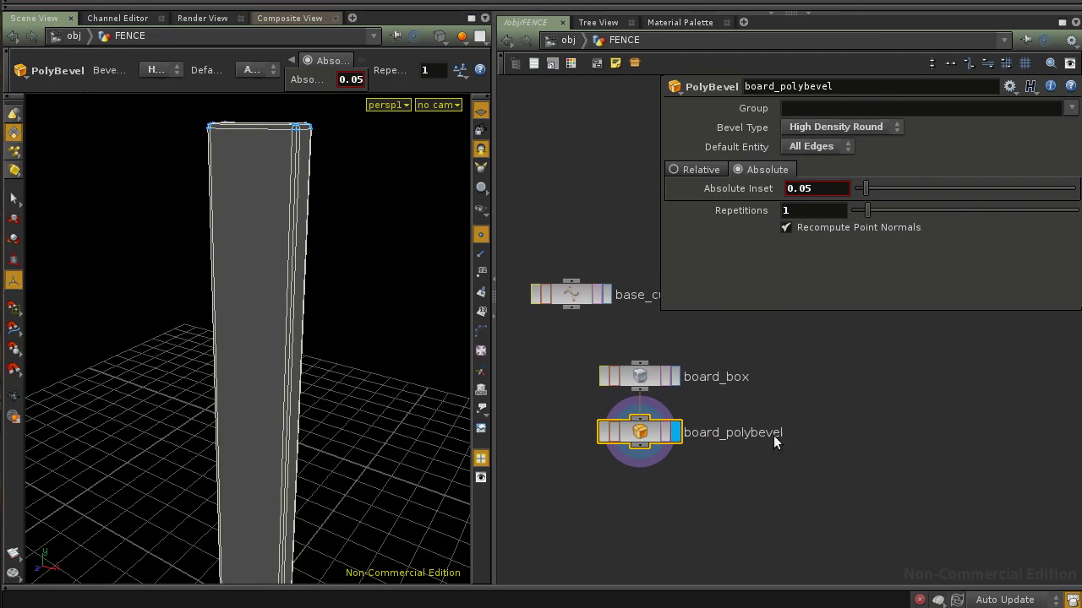
Examine the whole beveled board and its proportions from a wider view.
right_click_drag(336, 226, 341, 267, "alt")
left_click_drag(341, 267, 321, 328, "alt")
key("Escape")
right_click_drag(321, 328, 277, 329)
middle_click_drag(277, 329, 307, 326)
right_click_drag(308, 325, 373, 326)
mouse_move(374, 326)
left_mouse_down()
mouse_move(236, 316)
mouse_move(371, 333)
left_mouse_up()
key("Return")
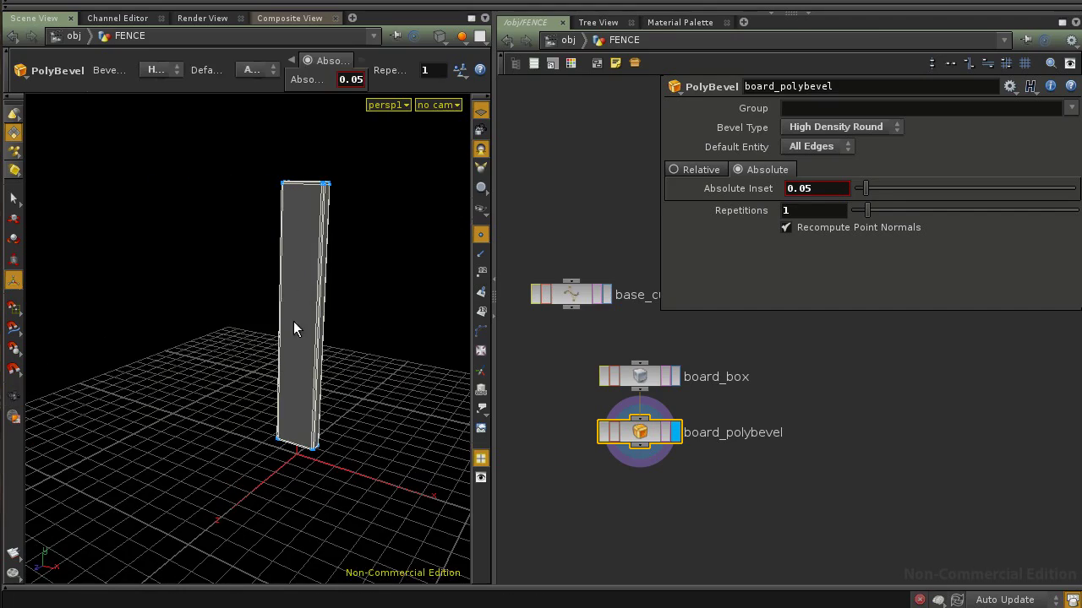
Rearrange the network so that board_box and board_polybevel stand beside base_curve, with free space below them.
middle_click_drag(560, 382, 595, 415)
scroll(659, 422, "down", 3)
left_click_drag(613, 375, 739, 406)
left_click_drag(579, 406, 575, 406)
left_click_drag(623, 324, 722, 386)
right_click_drag(639, 454, 674, 441)
middle_click_drag(674, 442, 735, 460)
right_click_drag(736, 461, 719, 462)
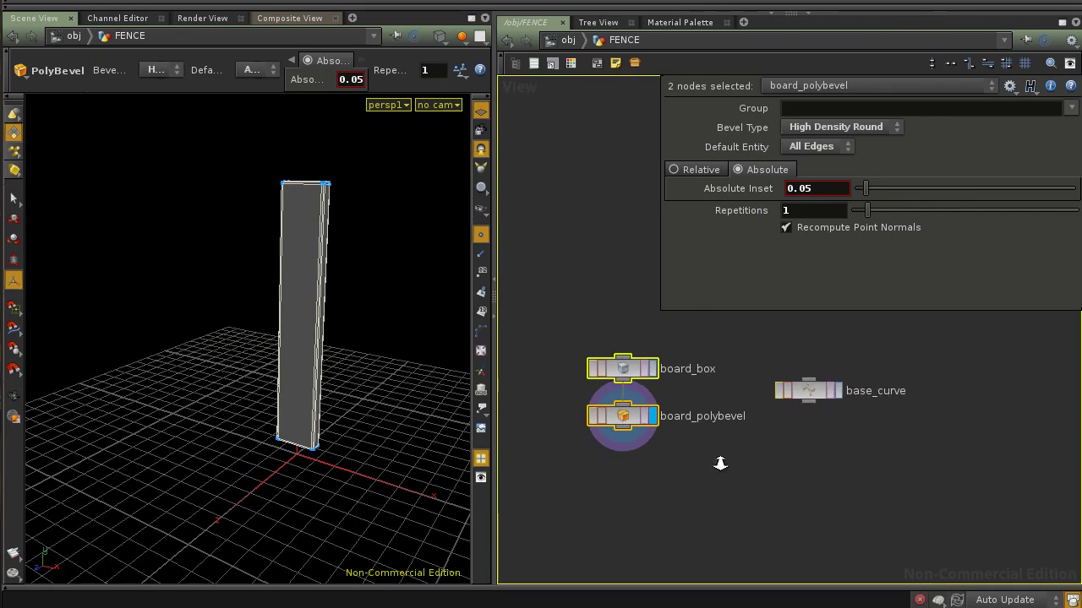
Add a Copy node below the board nodes and base_curve.
left_click(705, 482)
key("Tab")
type("c")
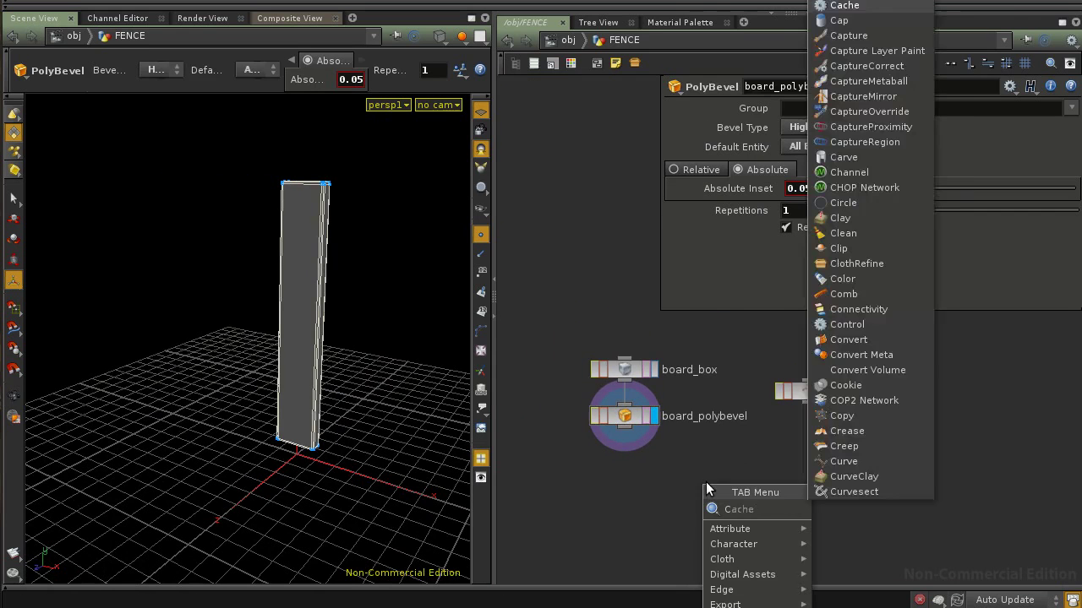
type("op")
left_click(857, 517)
left_click(768, 500)
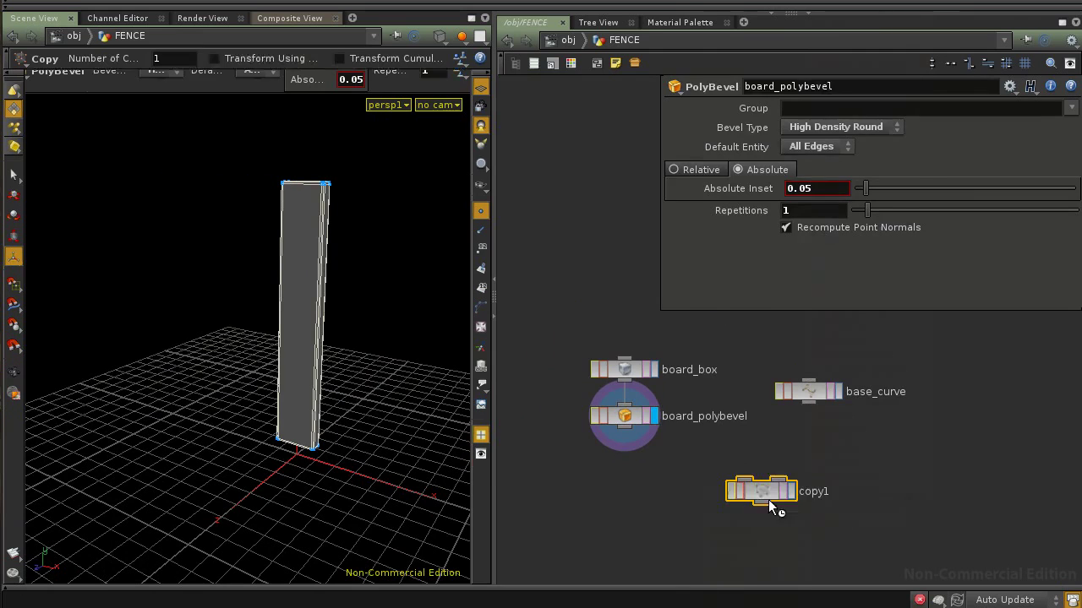
left_click(745, 511)
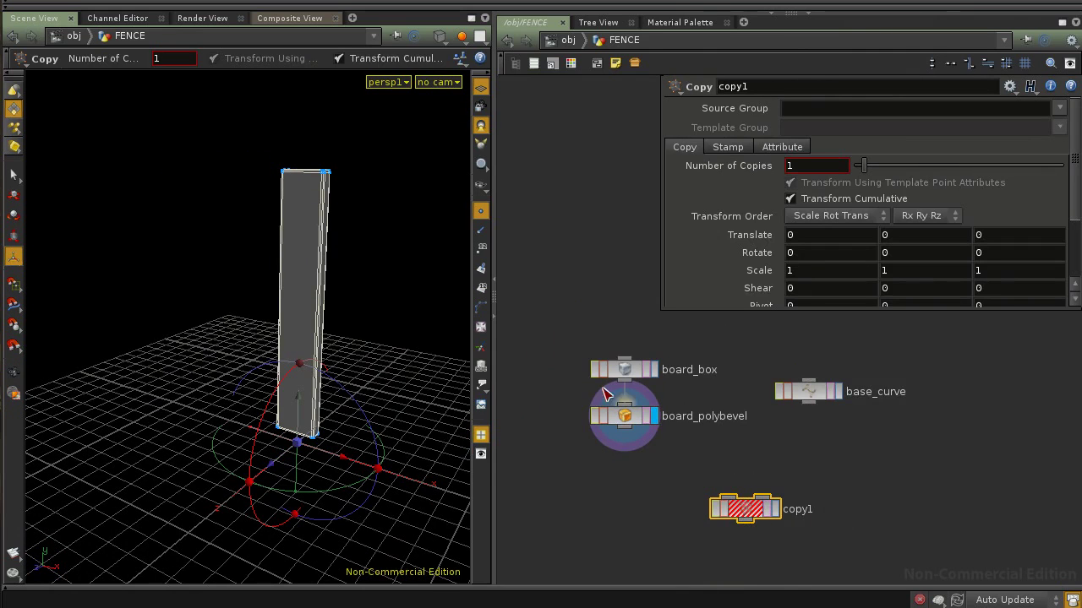
Connect board_polybevel to the first input of copy1 and display the Copy node's result.
left_click(725, 495)
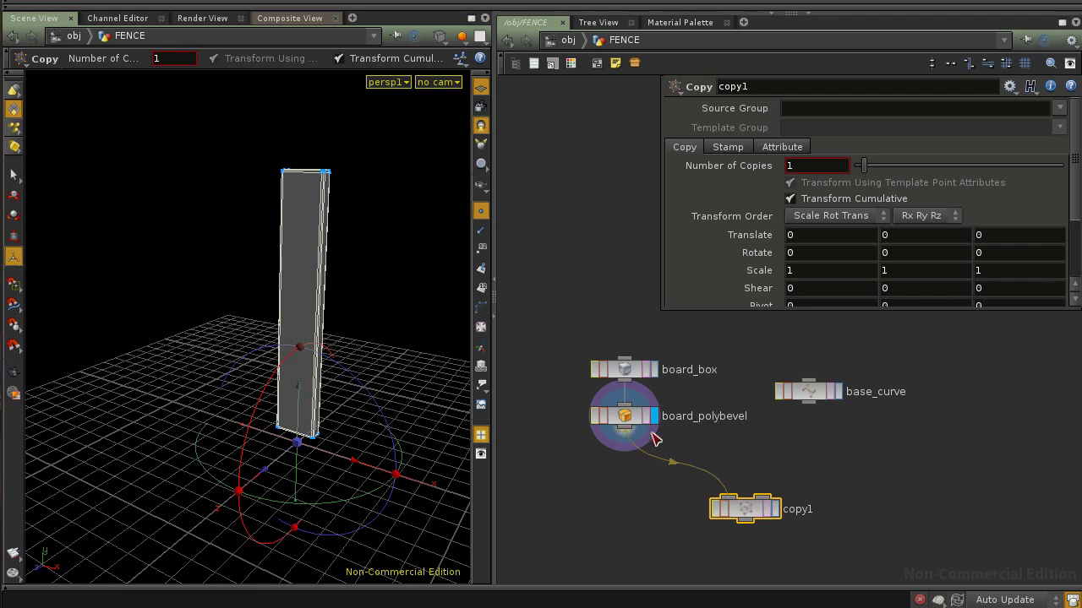
key("ctrl+z")
left_click(775, 511)
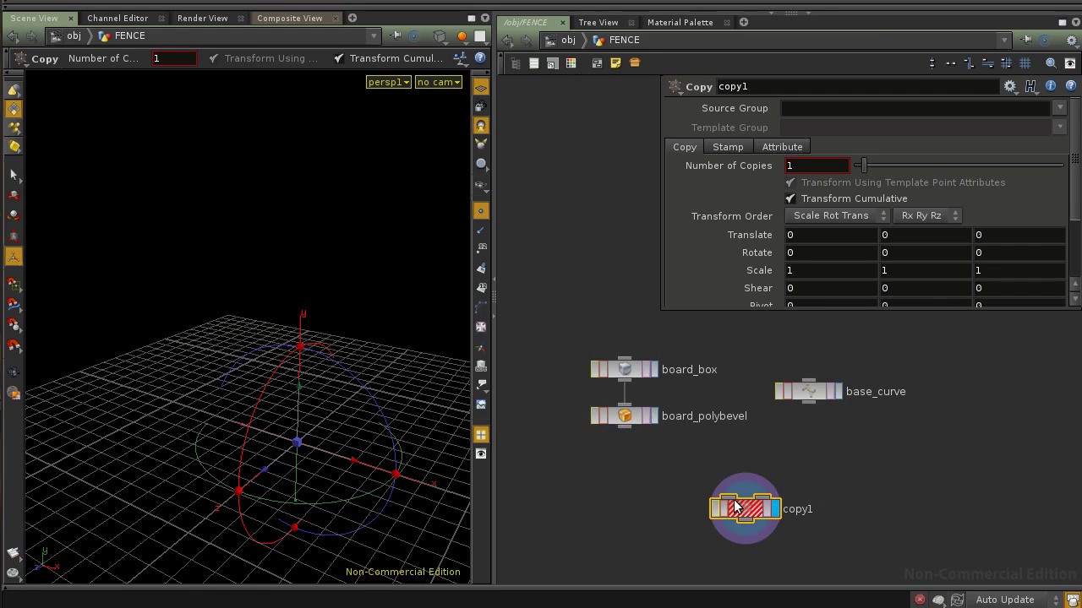
left_click(624, 428)
left_click(726, 495)
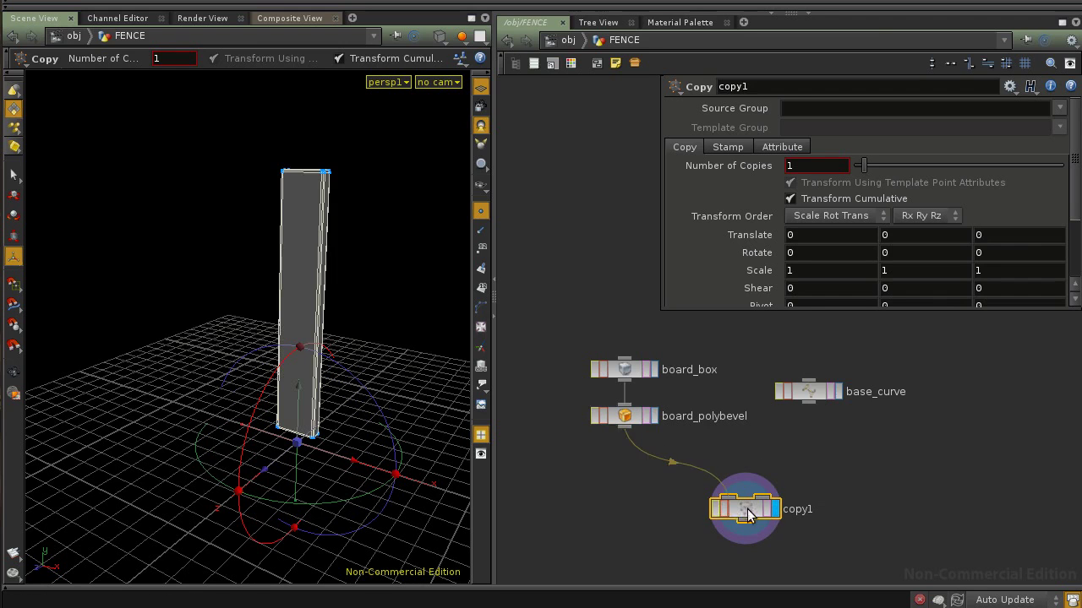
left_click_drag(727, 516, 699, 516)
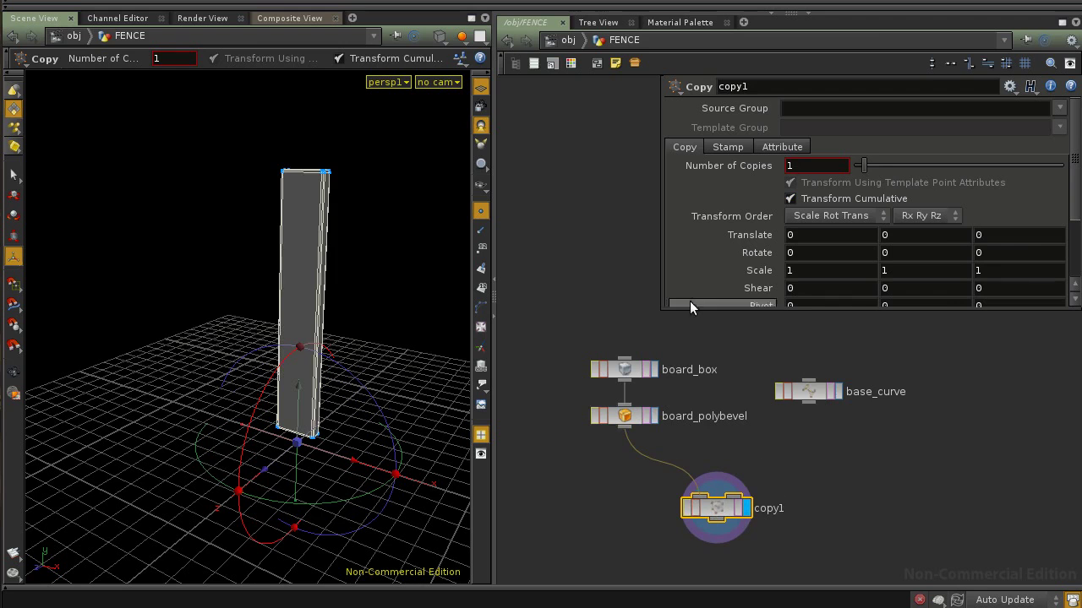
Try 5 copies of the board in copy1 and inspect them from another angle.
scroll(732, 138, "down", 3)
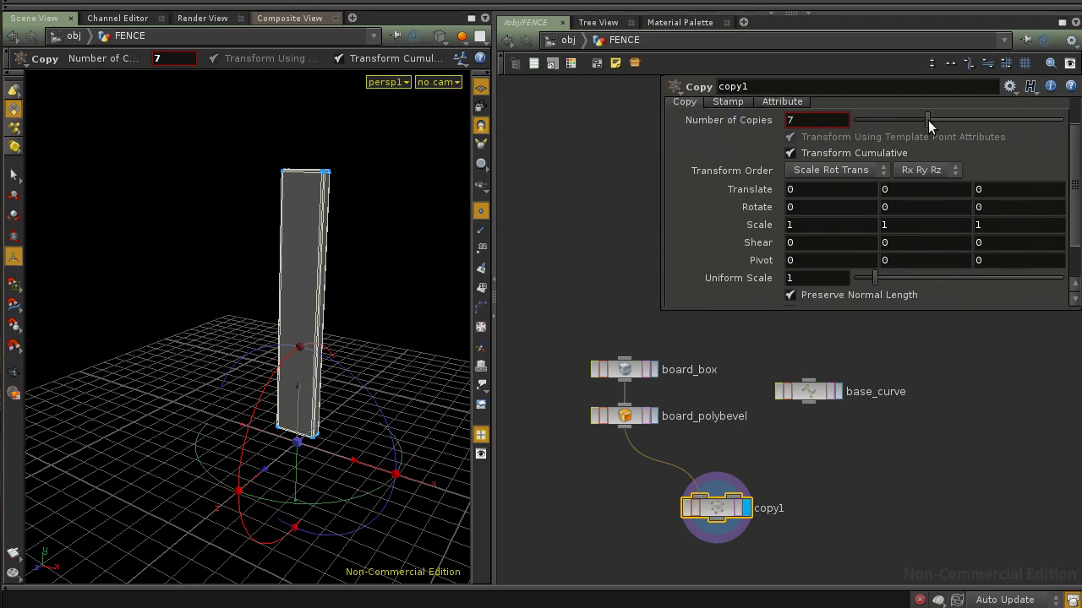
left_click_drag(968, 122, 910, 120)
key("Escape")
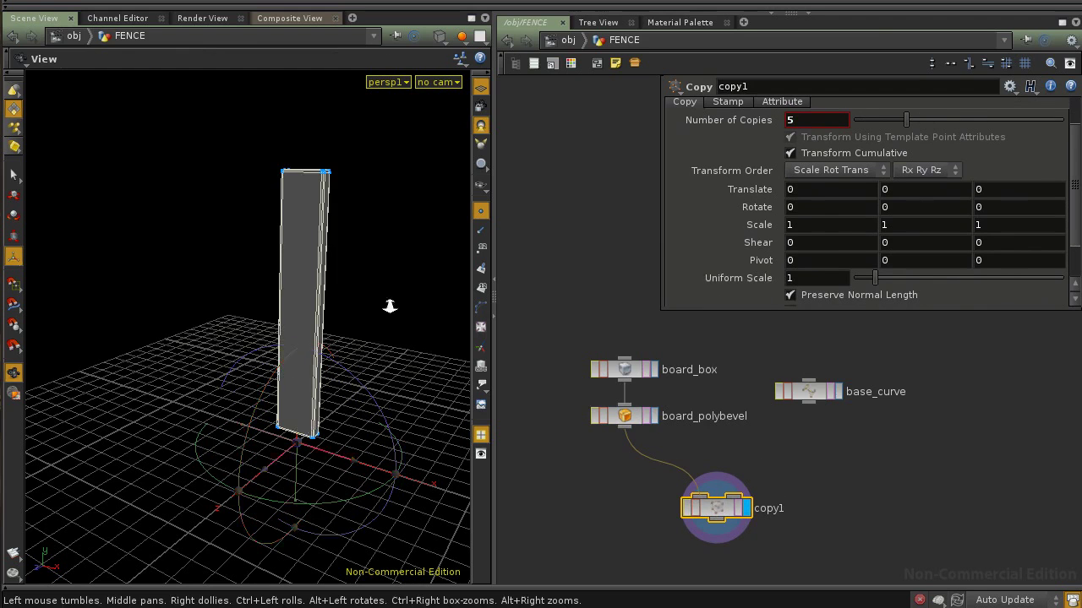
mouse_move(390, 306)
left_mouse_down()
mouse_move(307, 318)
mouse_move(378, 290)
left_mouse_up()
key("Return")
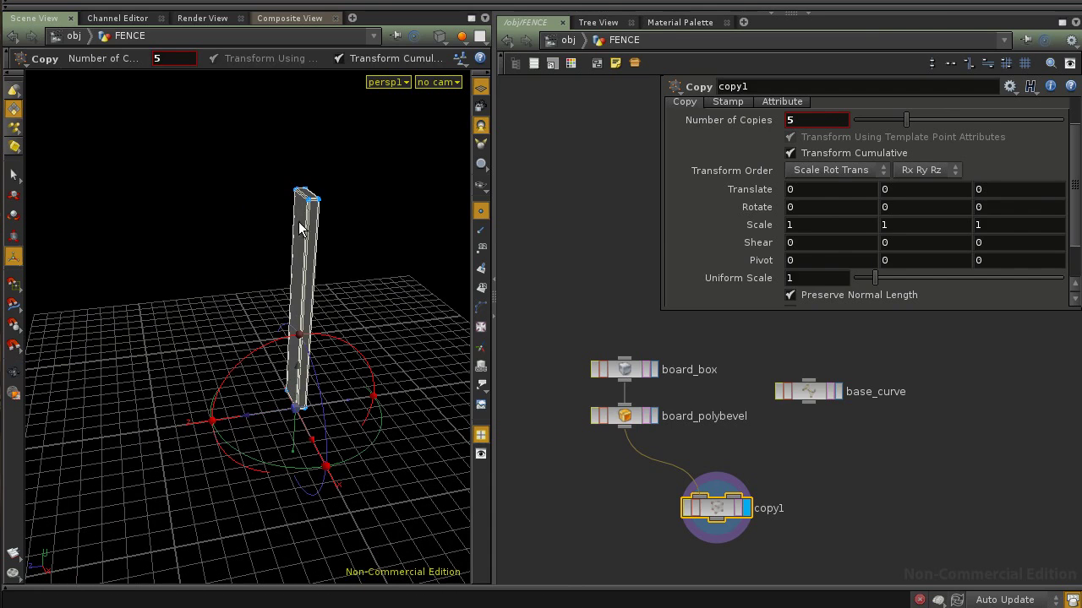
Space the board copies in a row with an X translate of 1.2.
middle_click_drag(811, 191, 929, 180)
key("Escape")
left_click_drag(419, 367, 316, 372)
key("Return")
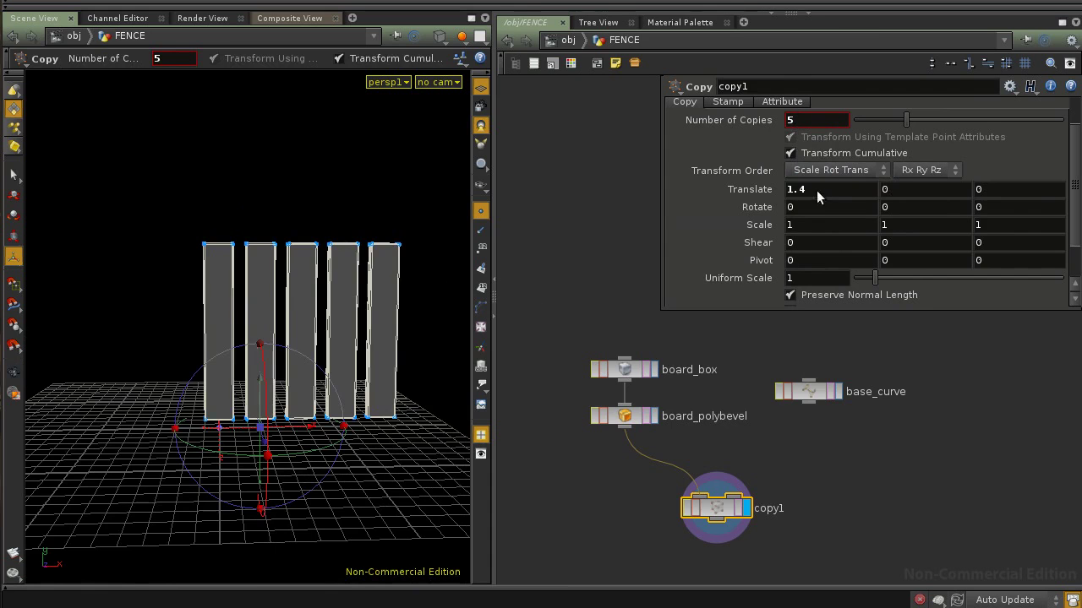
type("1.2")
key("Return")
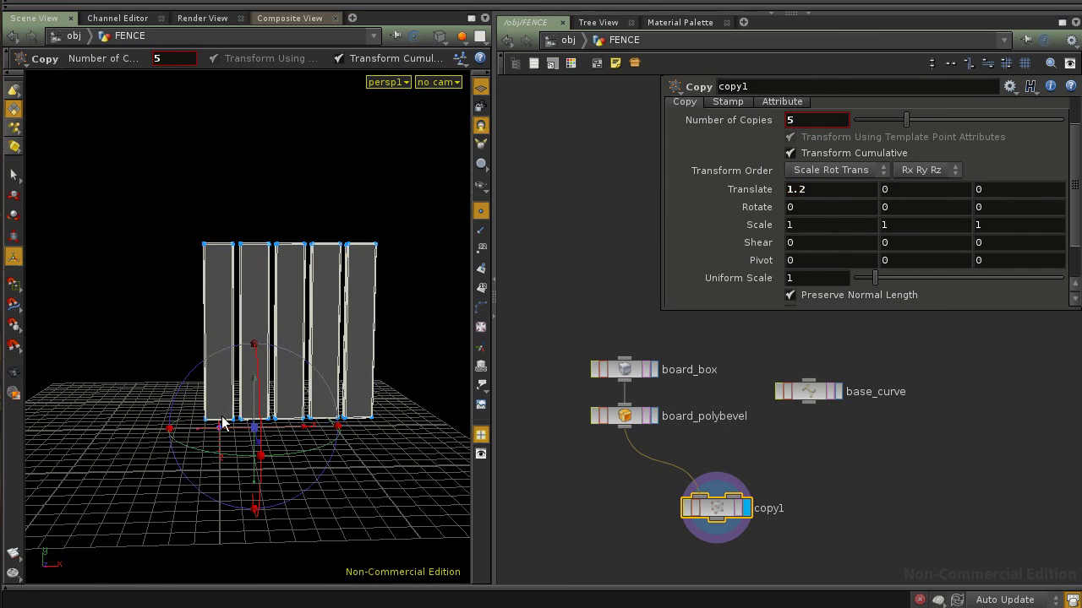
Raise the number of board copies in the row to 7.
left_click_drag(222, 423, 235, 309)
left_click_drag(910, 123, 919, 123)
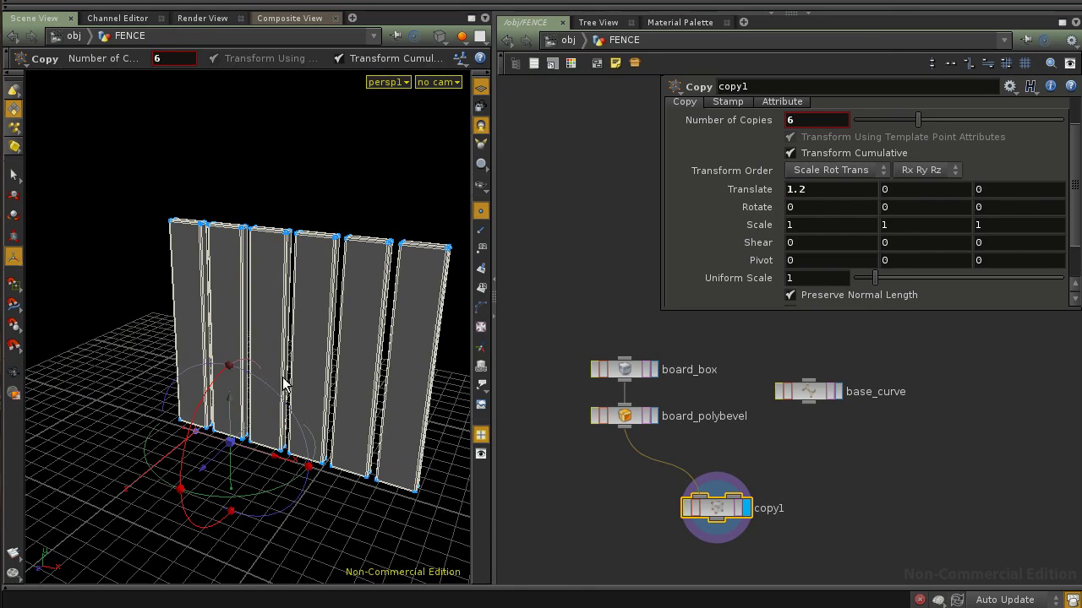
right_click_drag(283, 380, 196, 400)
middle_click_drag(196, 401, 160, 392)
left_click_drag(950, 119, 928, 125)
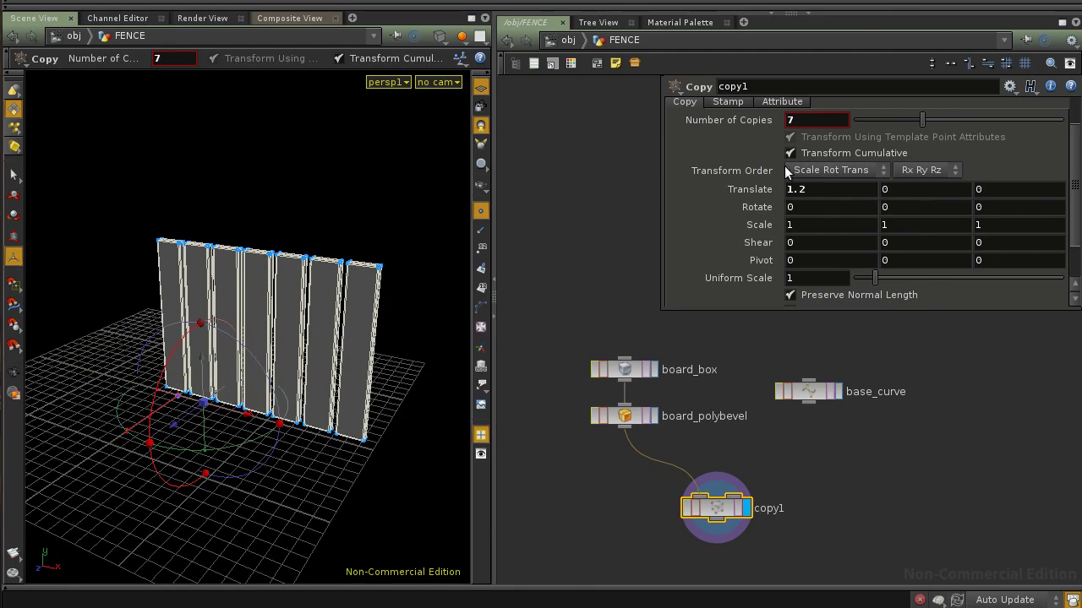
Reset the translation of copy1 to 0 and its number of copies to 1.
middle_click_drag(913, 189, 907, 167)
middle_click_drag(838, 123, 817, 127)
middle_click_drag(818, 193, 816, 193)
left_click_drag(817, 120, 783, 127)
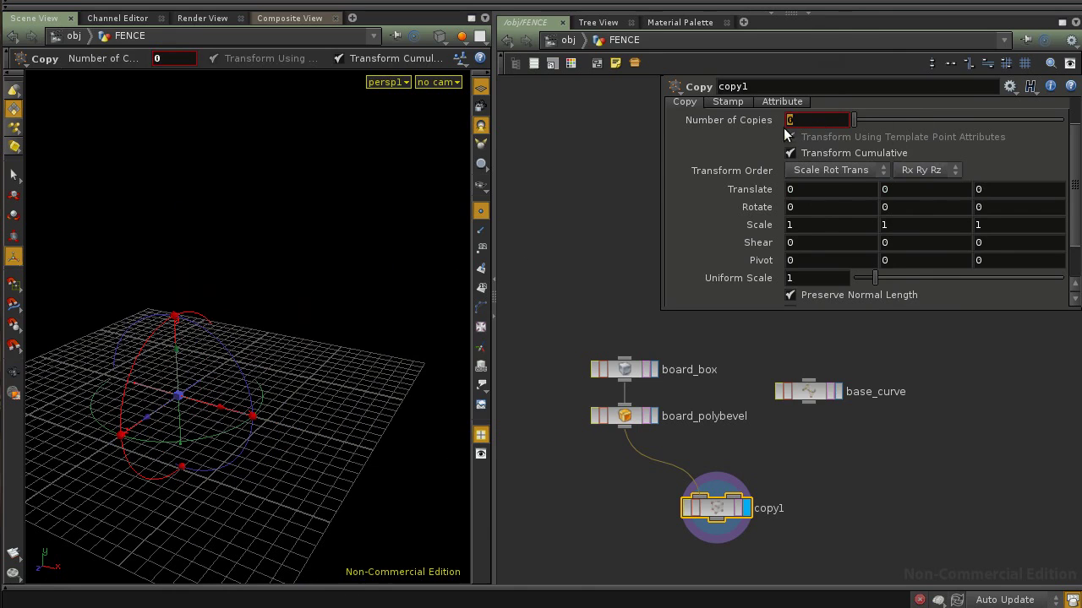
type("1")
key("Return")
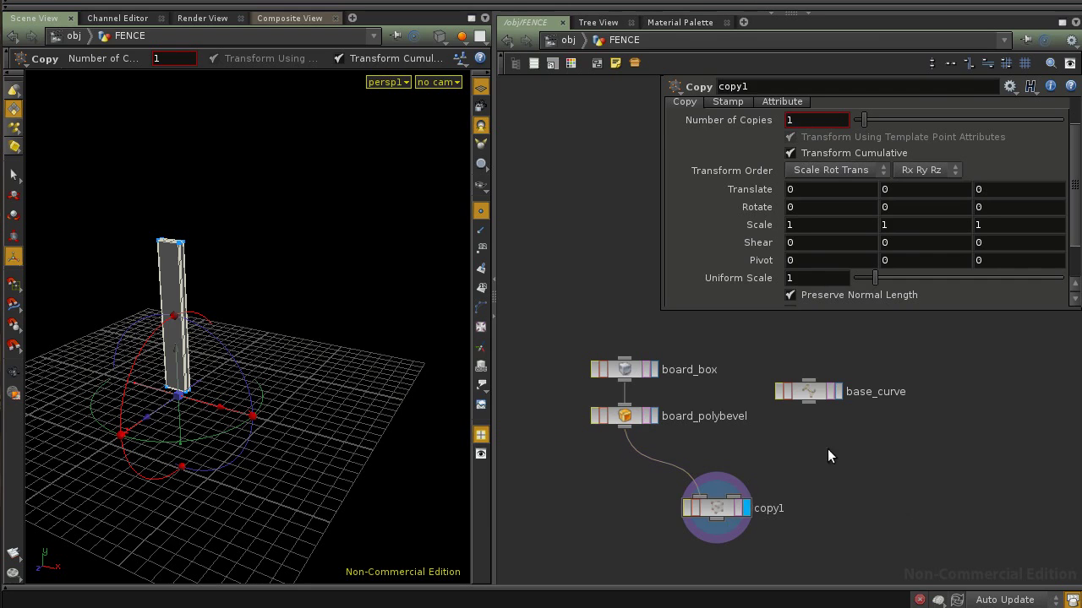
Connect base_curve to the second input of copy1 as the copy template and move base_curve level with board_box.
left_click_drag(810, 403, 736, 499)
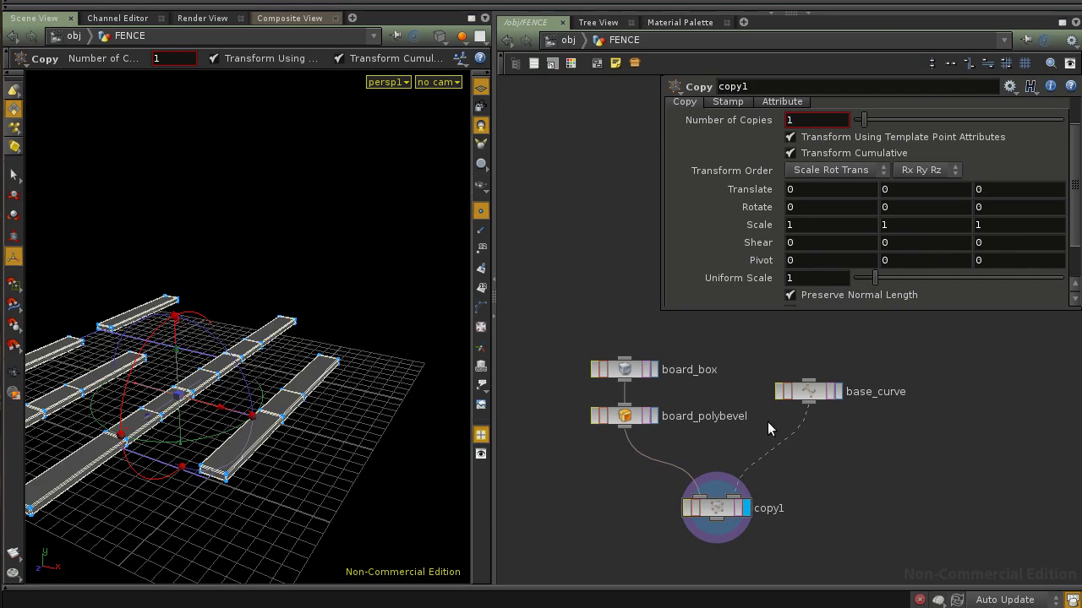
left_click(714, 507)
key("Escape")
left_click_drag(358, 434, 195, 418)
key("Return")
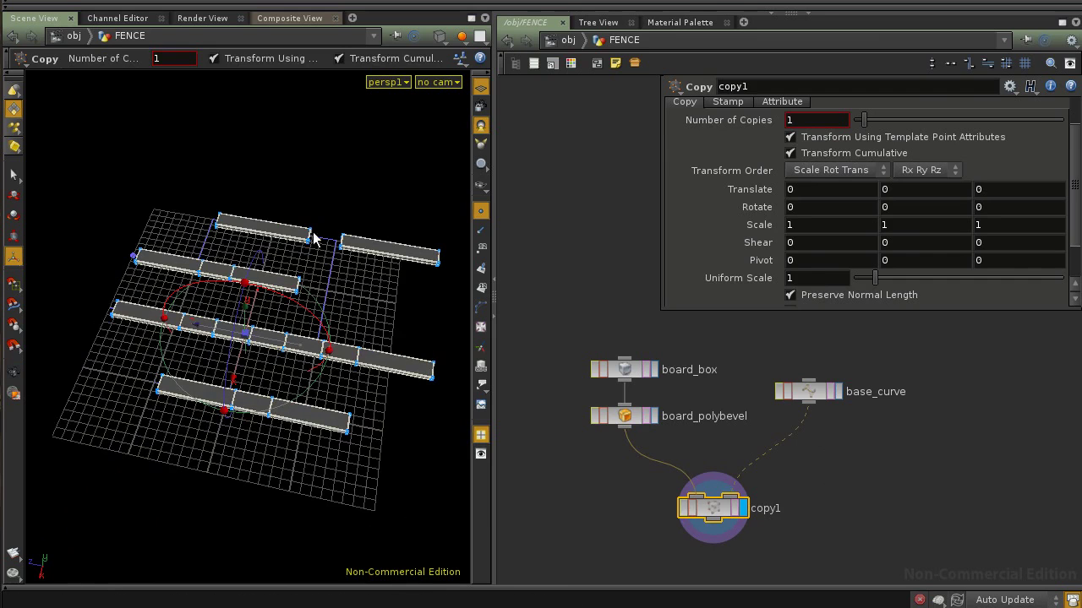
left_click_drag(167, 389, 204, 384)
key("Escape")
mouse_move(323, 374)
left_mouse_down()
mouse_move(343, 369)
mouse_move(321, 377)
mouse_move(330, 369)
left_mouse_up()
key("Return")
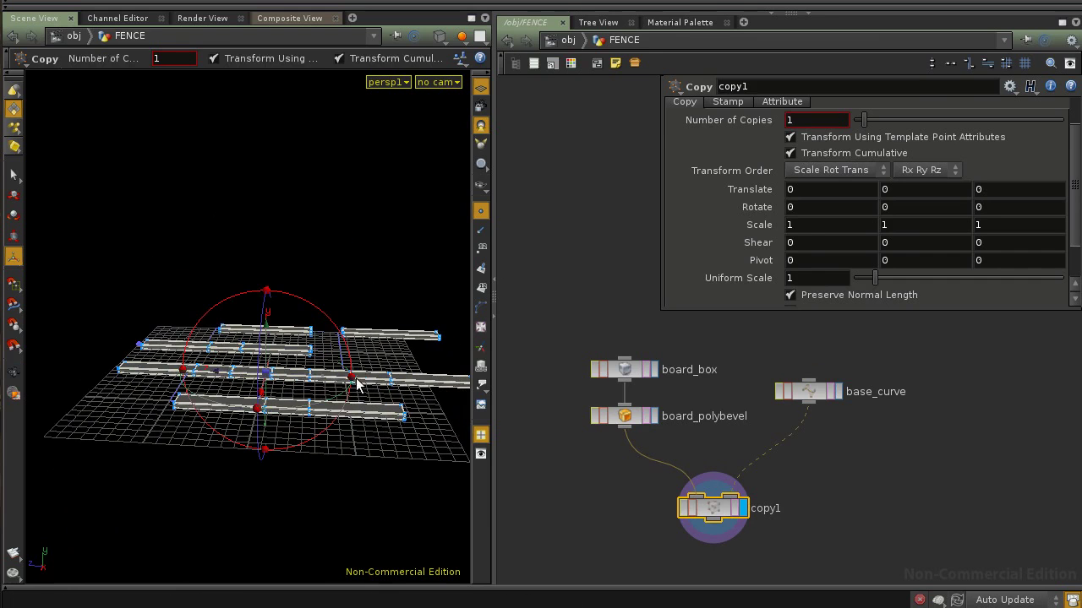
left_click_drag(816, 391, 808, 370)
mouse_move(272, 399)
left_mouse_down()
mouse_move(292, 386)
mouse_move(292, 417)
mouse_move(312, 430)
mouse_move(259, 425)
mouse_move(264, 415)
left_mouse_up()
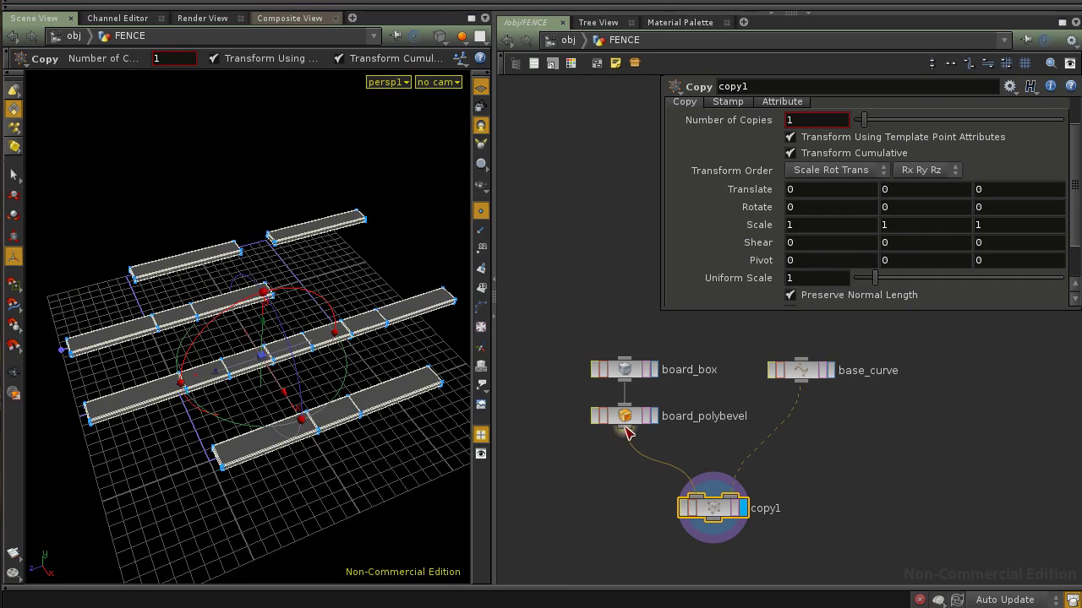
Insert a Transform node between board_polybevel and copy1.
key("Tab")
type("trace")
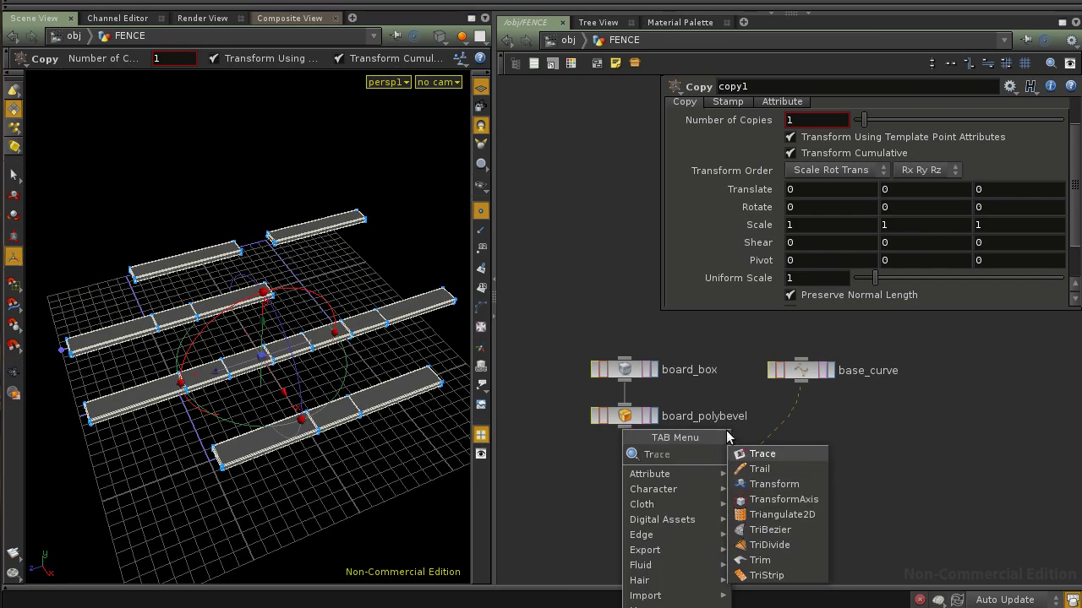
left_click(774, 484)
left_click(600, 463)
left_click_drag(608, 462, 631, 464)
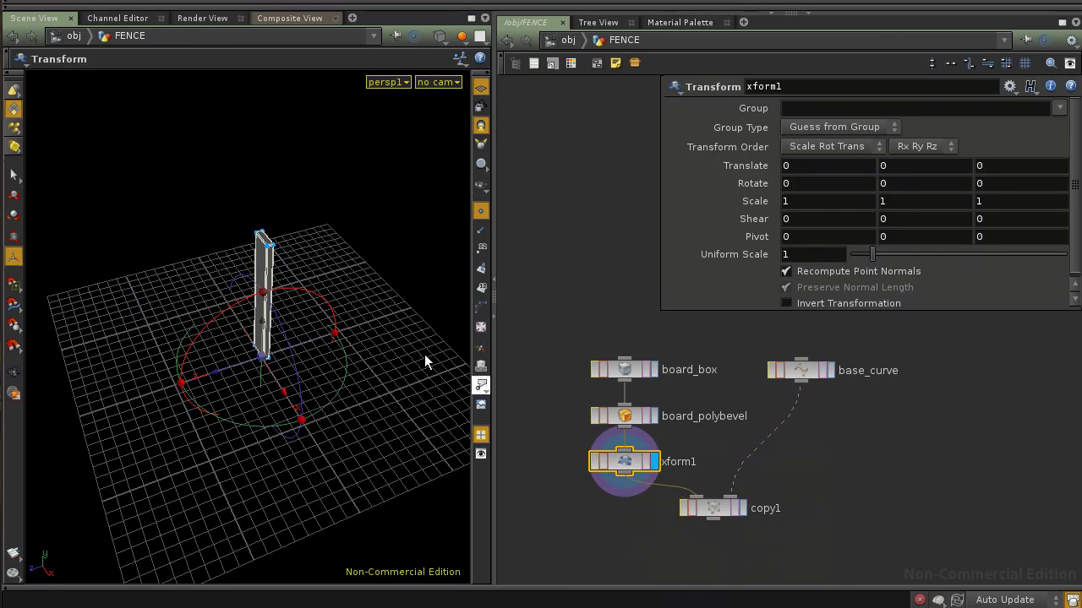
Display copy1 while editing xform1, and rotate the board 90 degrees about X so the copies stand upright.
left_click(744, 509)
left_click(713, 508)
left_click(631, 463)
left_click_drag(301, 292, 221, 313)
double_click(824, 184)
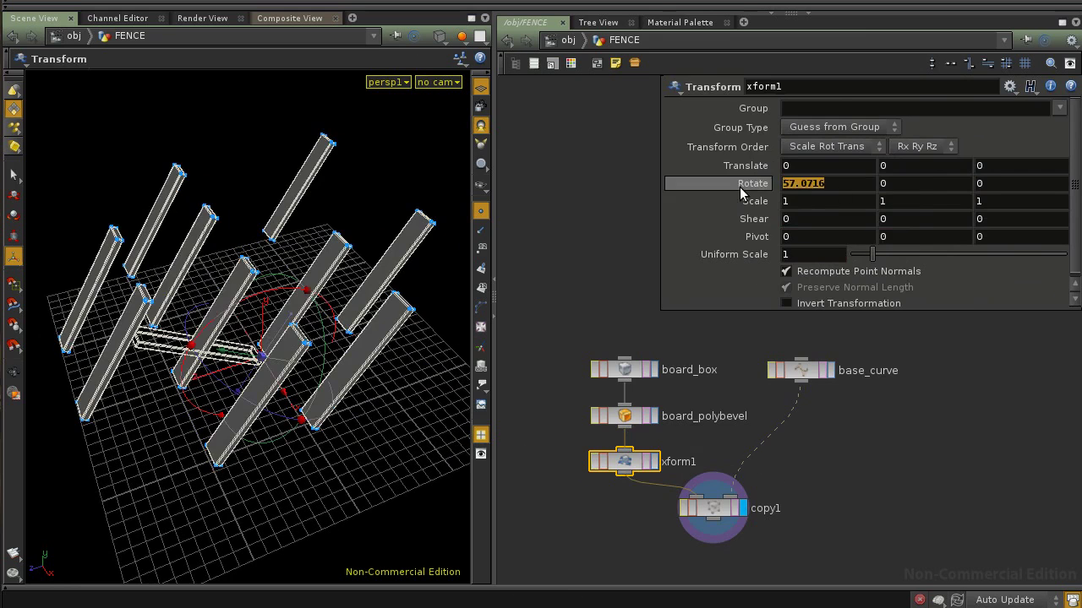
type("90")
key("Return")
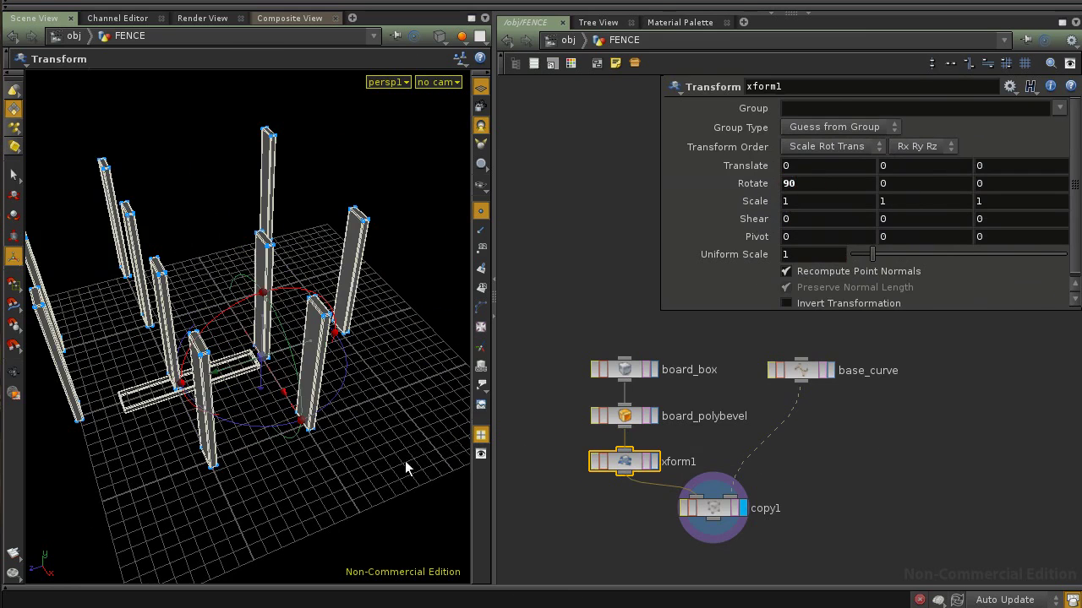
Examine the upright board copies from several angles, checking their placement on the points of the base curve.
left_click(708, 514)
key("Escape")
left_click_drag(215, 403, 334, 450)
key("Return")
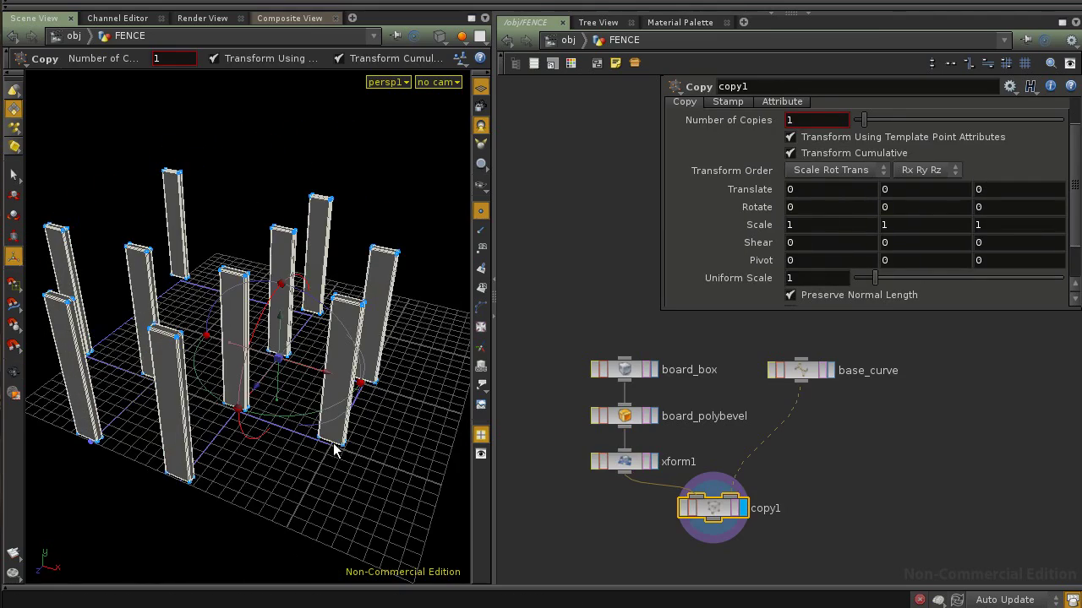
left_click_drag(296, 300, 258, 346)
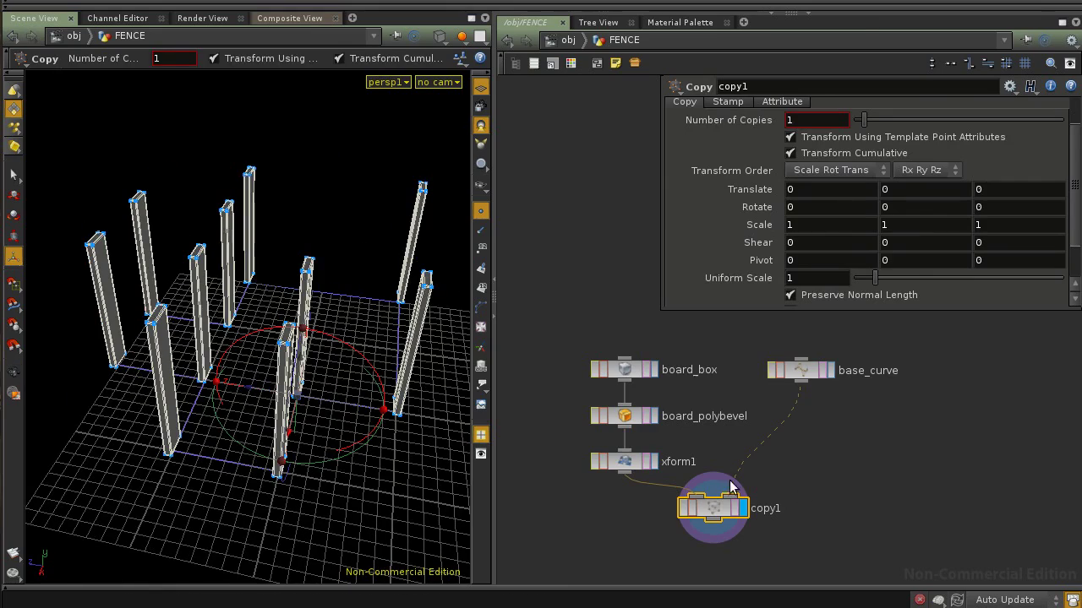
key("Escape")
mouse_move(272, 393)
left_mouse_down()
mouse_move(304, 403)
mouse_move(262, 392)
mouse_move(228, 405)
mouse_move(279, 386)
left_mouse_up()
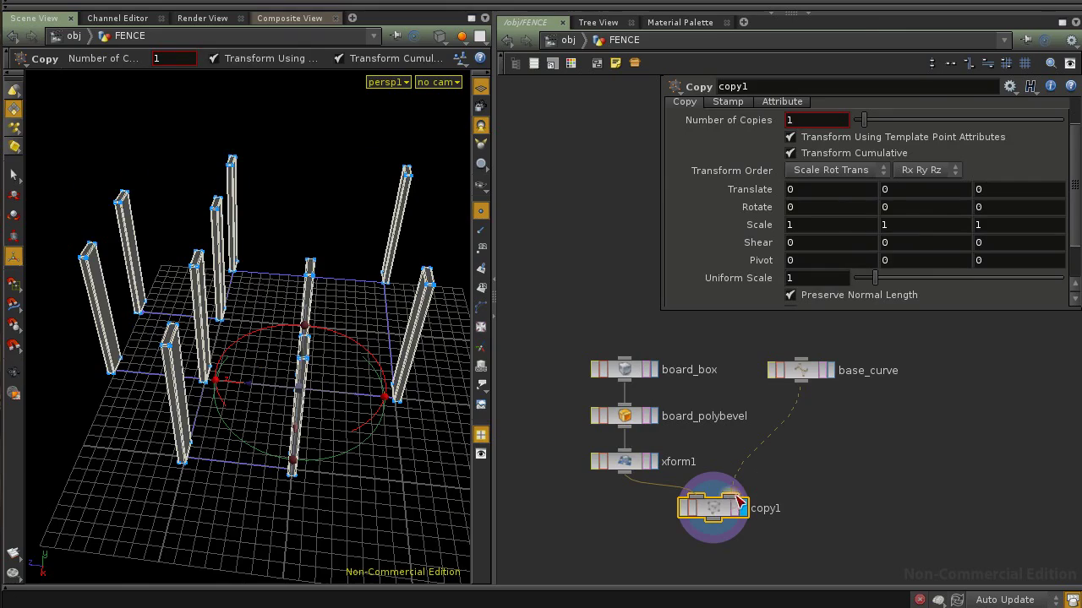
key("Escape")
left_click_drag(256, 374, 302, 355)
key("Return")
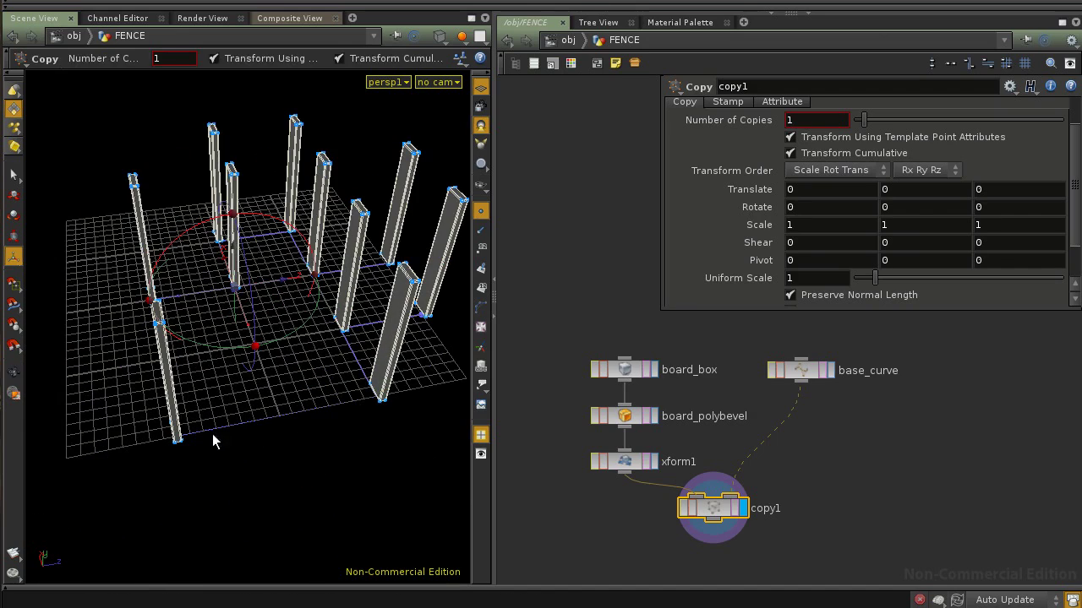
key("Escape")
left_click_drag(309, 415, 164, 456)
key("Return")
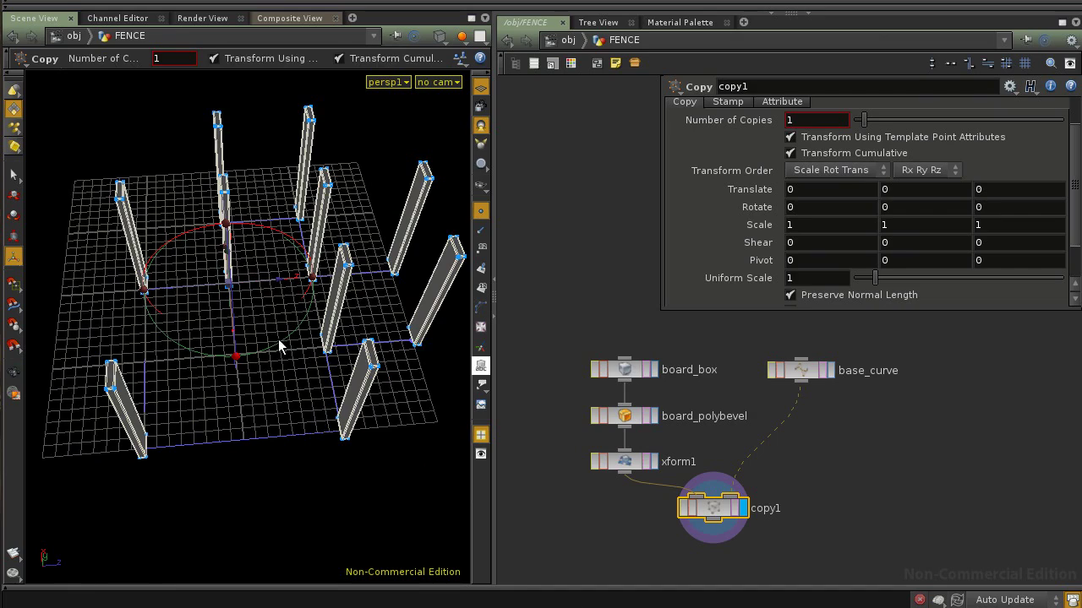
key("Escape")
left_click_drag(289, 352, 304, 368)
key("Return")
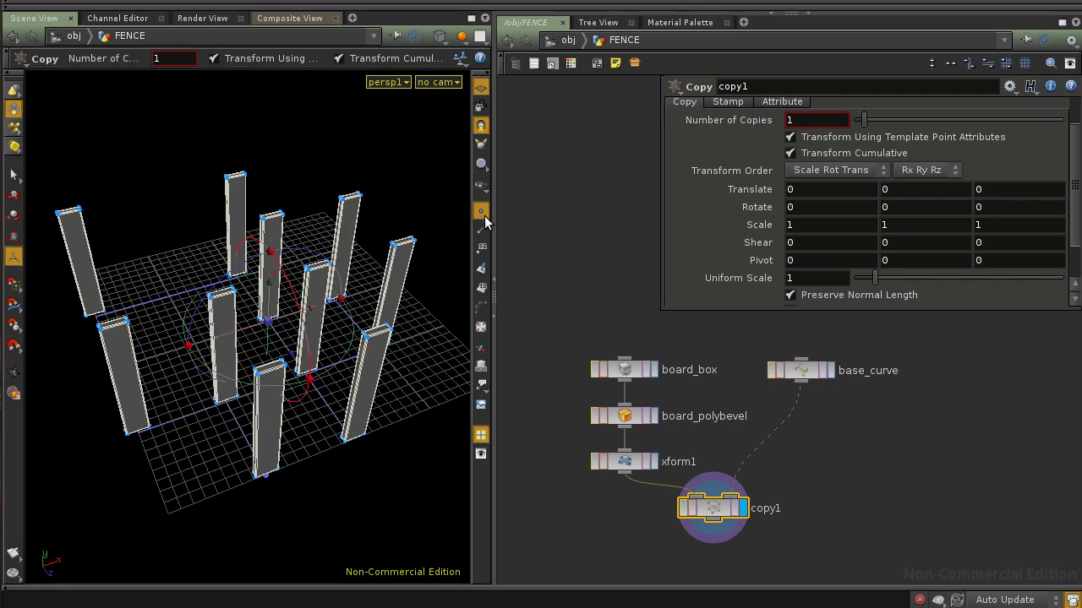
left_click_drag(380, 321, 324, 332, "alt")
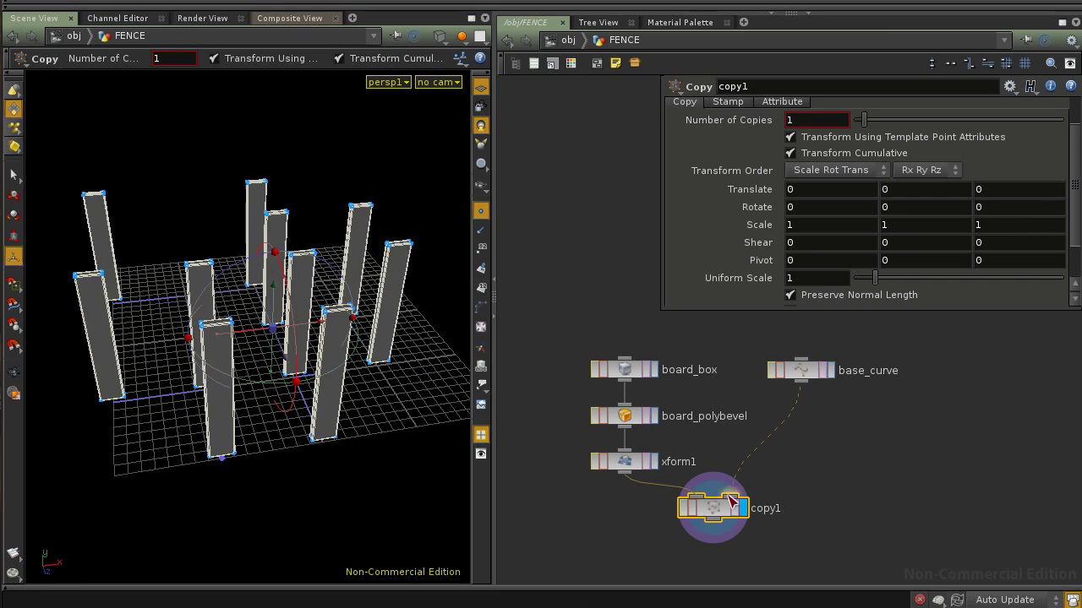
Disconnect xform1 and base_curve from copy1, and move copy1 clear of the other nodes.
left_click_drag(694, 497, 644, 502)
left_click_drag(731, 508, 782, 531)
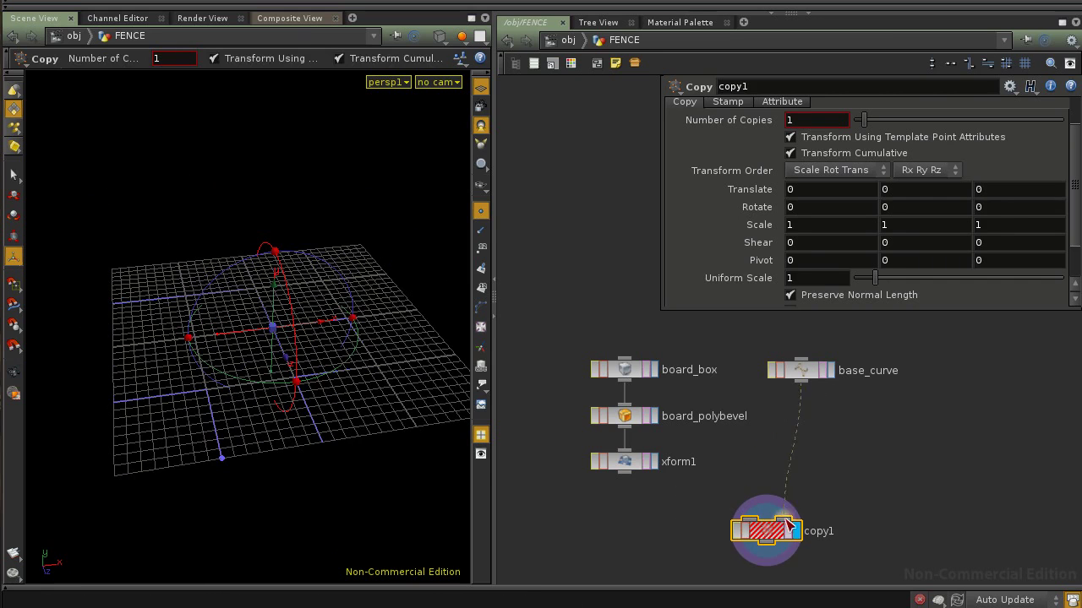
left_click_drag(807, 378, 835, 400)
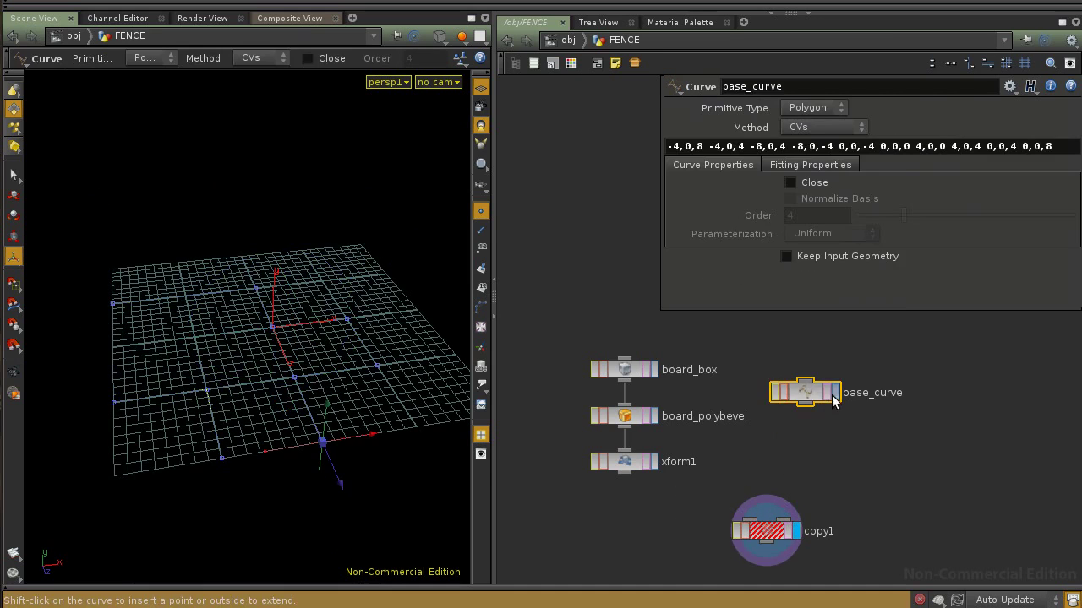
Display base_curve without the construction grid, and move copy1 to an open spot below and beside it.
left_click(834, 392)
left_click(480, 89)
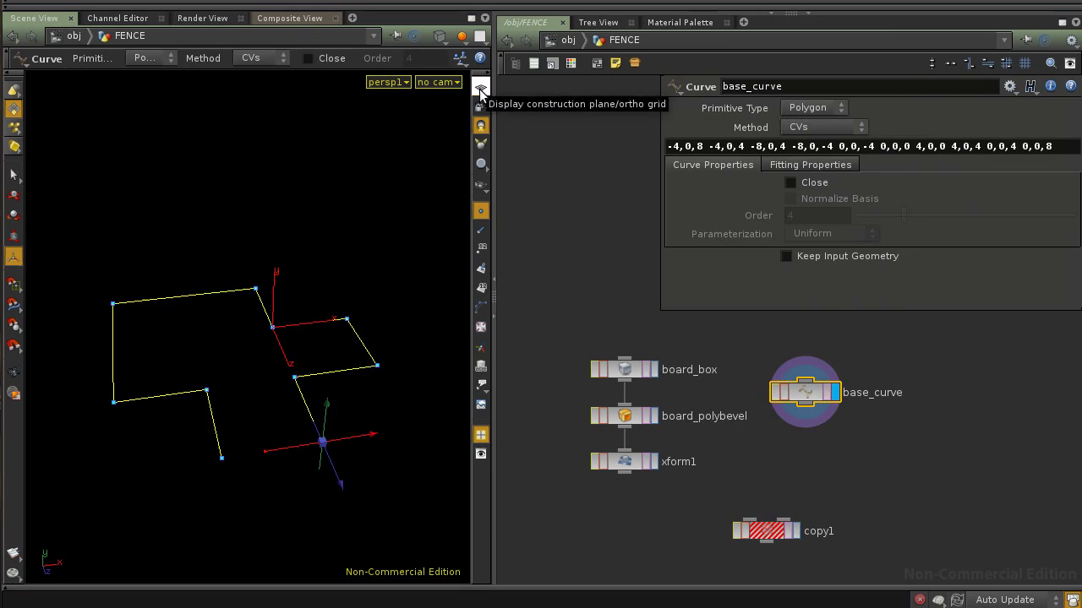
left_click_drag(771, 517, 909, 448)
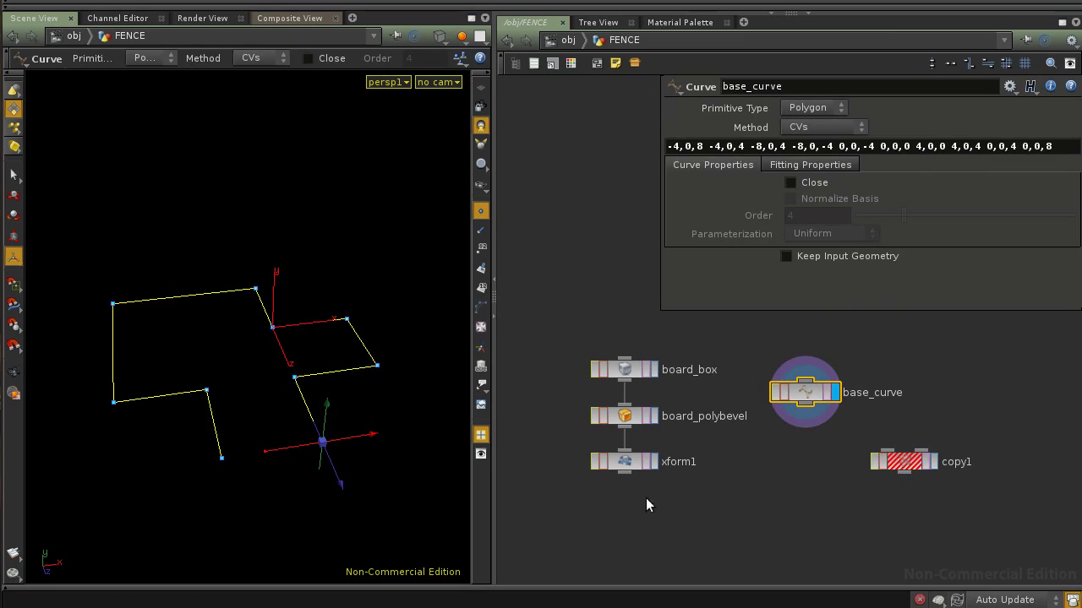
Add a Box node in the empty network space beside board_box.
middle_click_drag(646, 505, 741, 505)
middle_click_drag(673, 486, 724, 493)
left_click(678, 478)
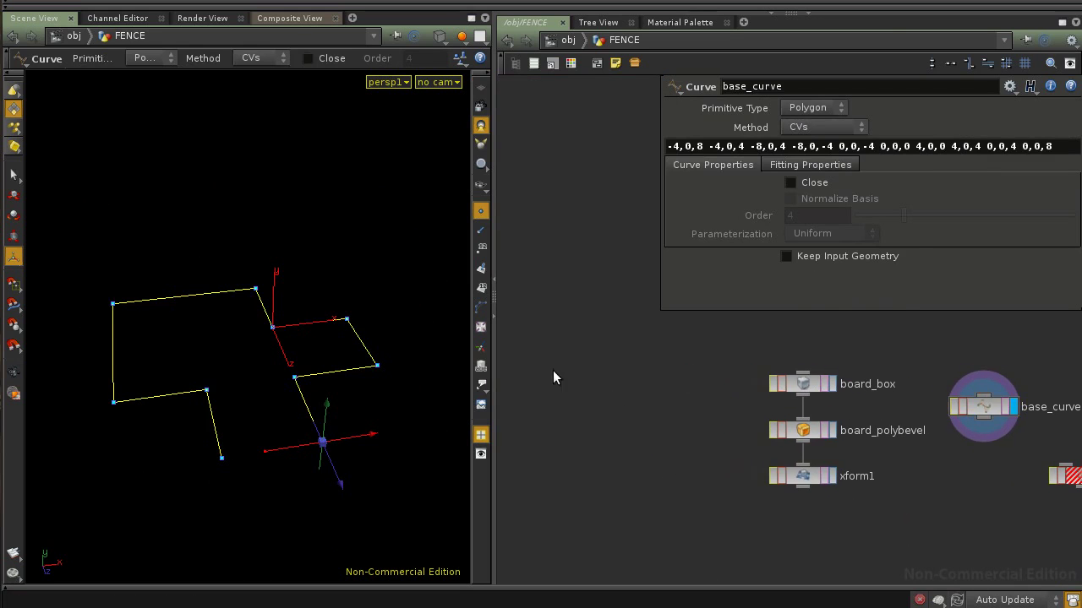
key("Tab")
type("box")
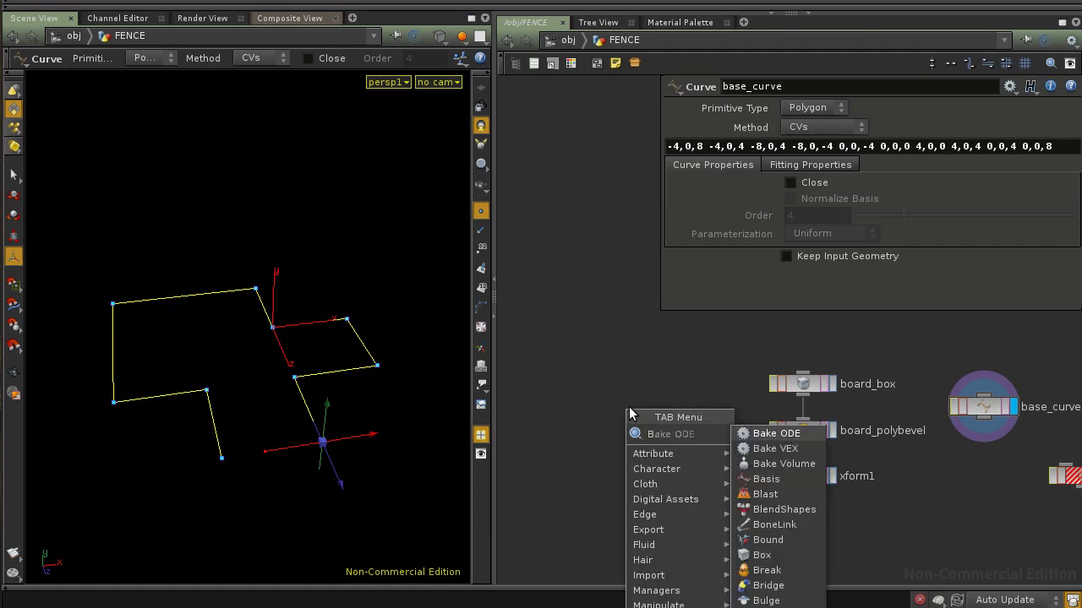
key("Return")
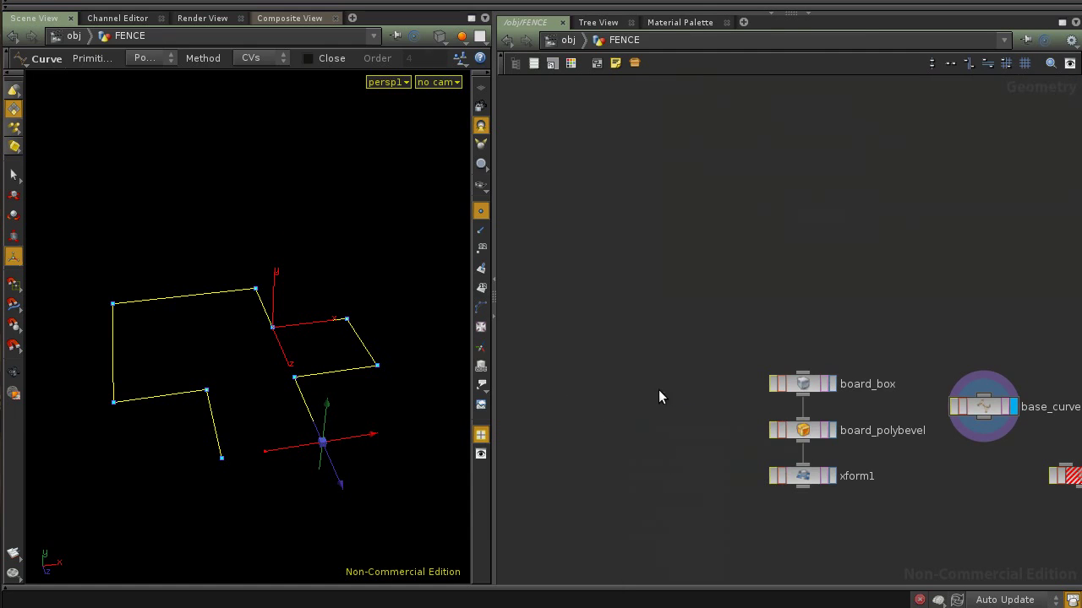
left_click(658, 396)
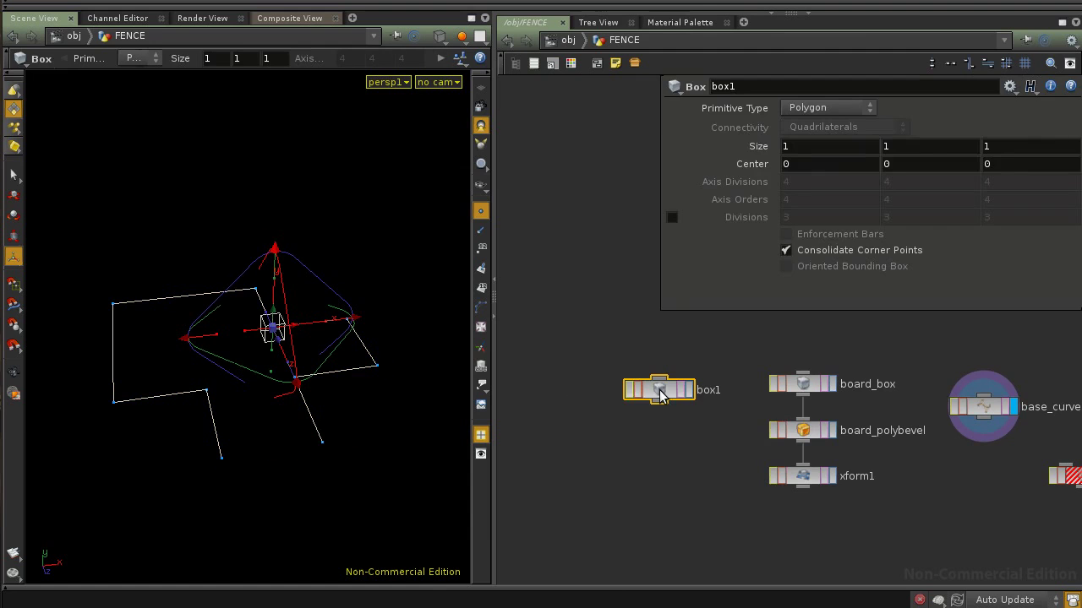
Link the new box's Y center to its height with the expression ch("sizey")/2 so its base sits on the ground.
right_click(897, 148)
left_click(934, 216)
right_click(918, 164)
left_click(1005, 295)
left_click(954, 163)
type("/2")
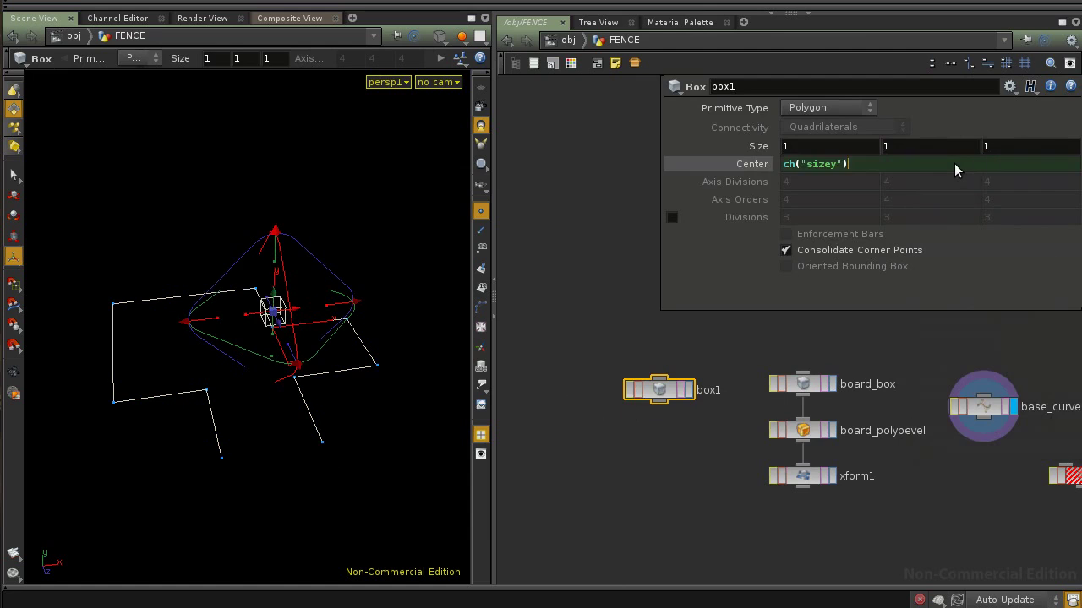
key("Return")
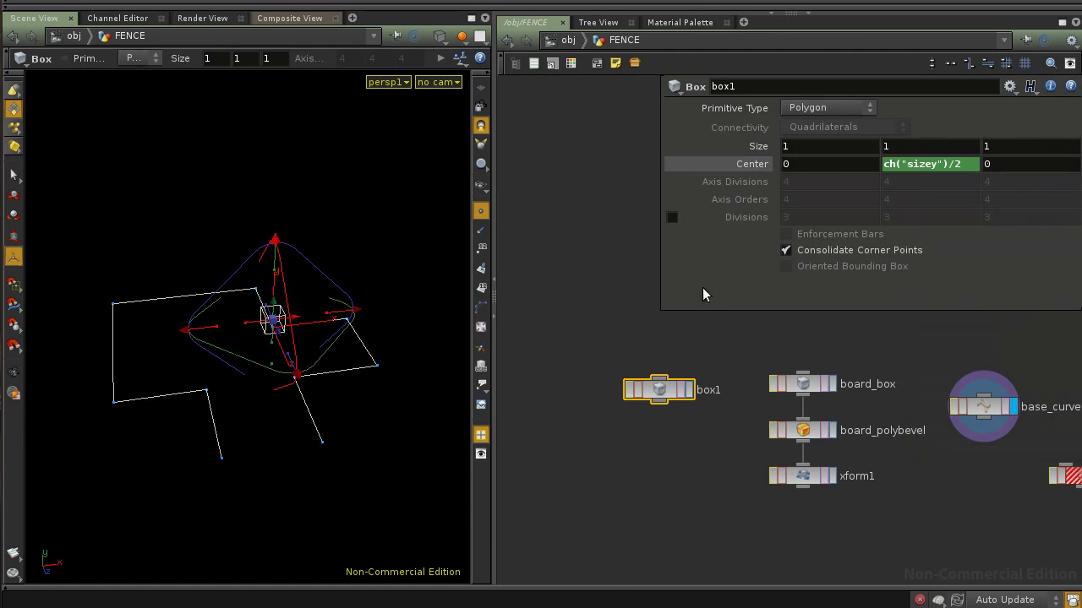
Display the new box on the construction grid and set its Y size to 6.
left_click(691, 390)
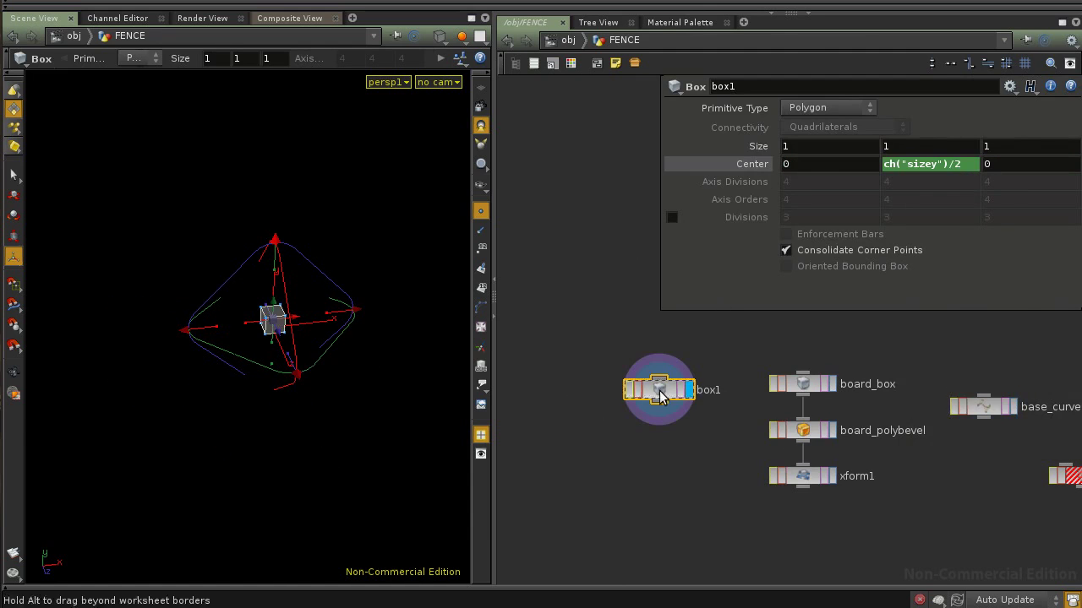
left_click(481, 88)
key("space")
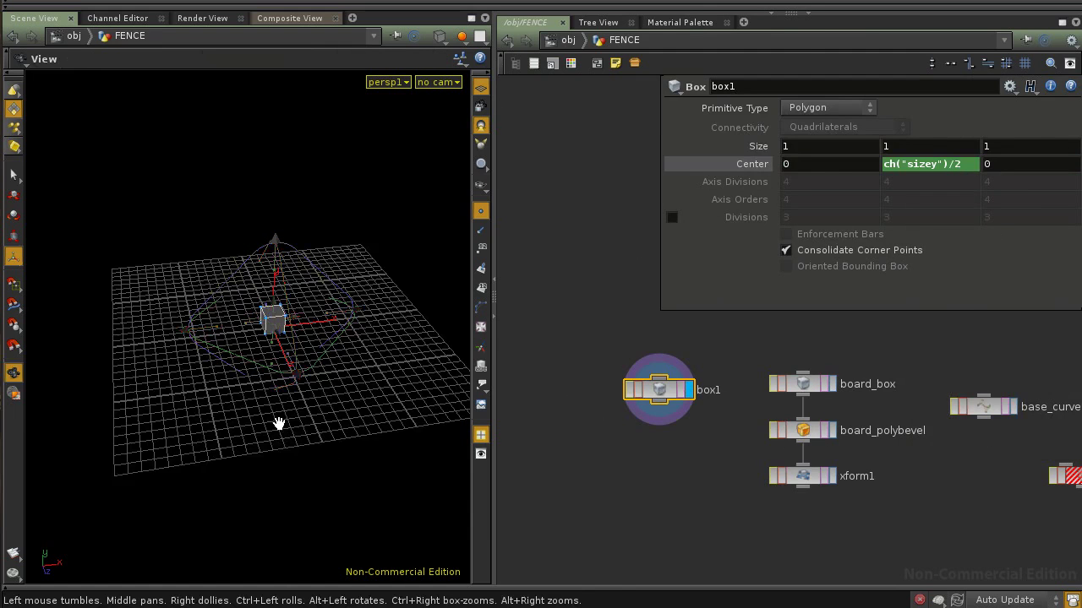
key("h")
key("space")
left_click_drag(279, 423, 298, 483)
scroll(411, 459, "down", 3)
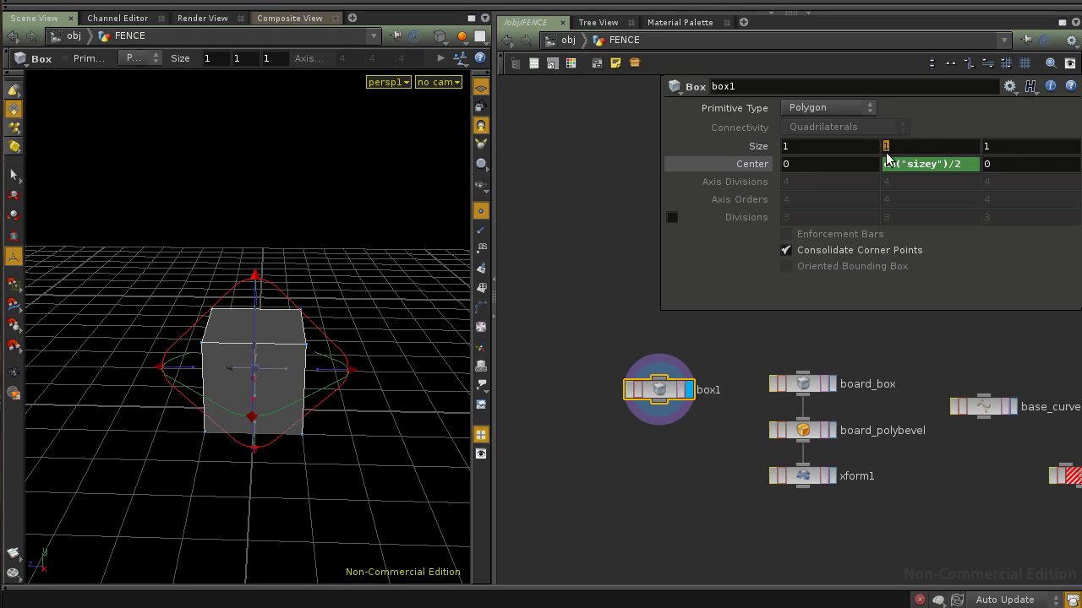
key("space")
left_click_drag(131, 344, 333, 391)
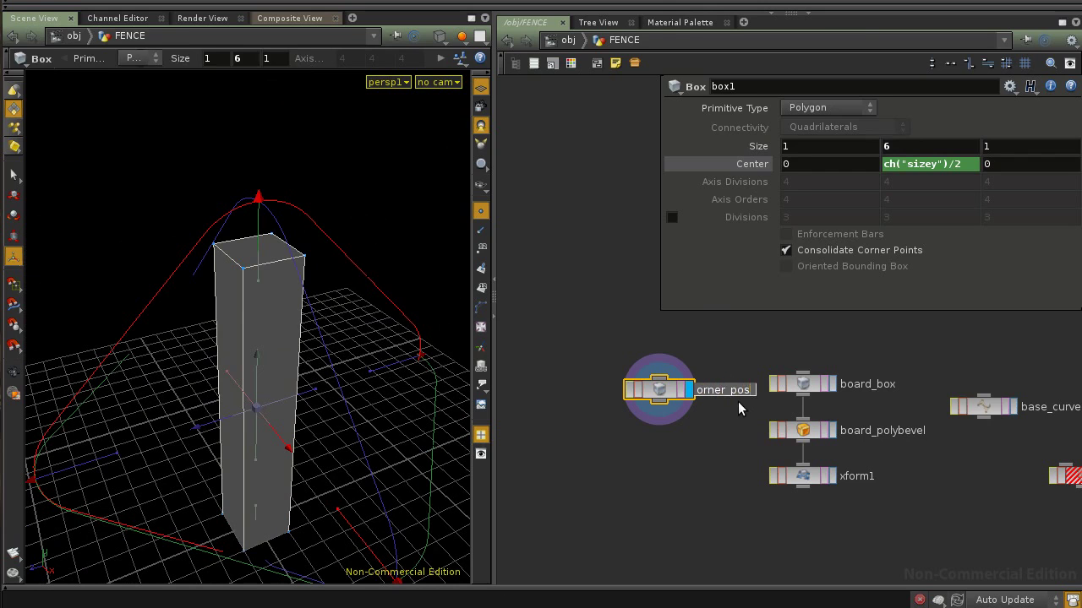
Rename the box node corner_post_box and move it further away from board_box.
type("corner_pos")
type("t_box")
key("Return")
left_click_drag(660, 393, 612, 393)
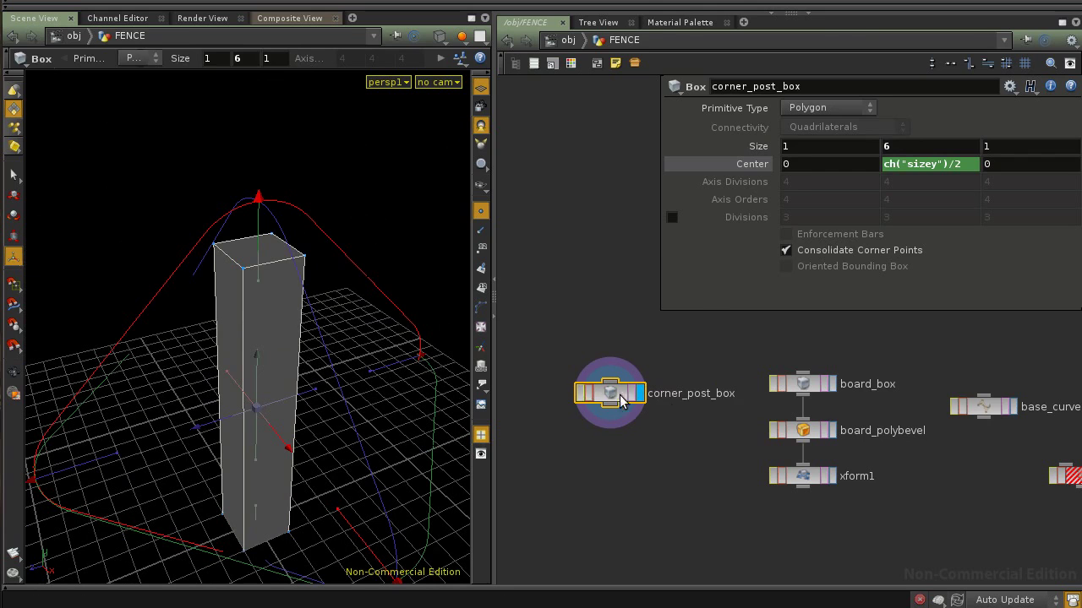
Select the top face of the corner post and apply a PolyExtrude to it.
key("Escape")
left_click_drag(304, 346, 266, 316)
key("s")
left_click(261, 302)
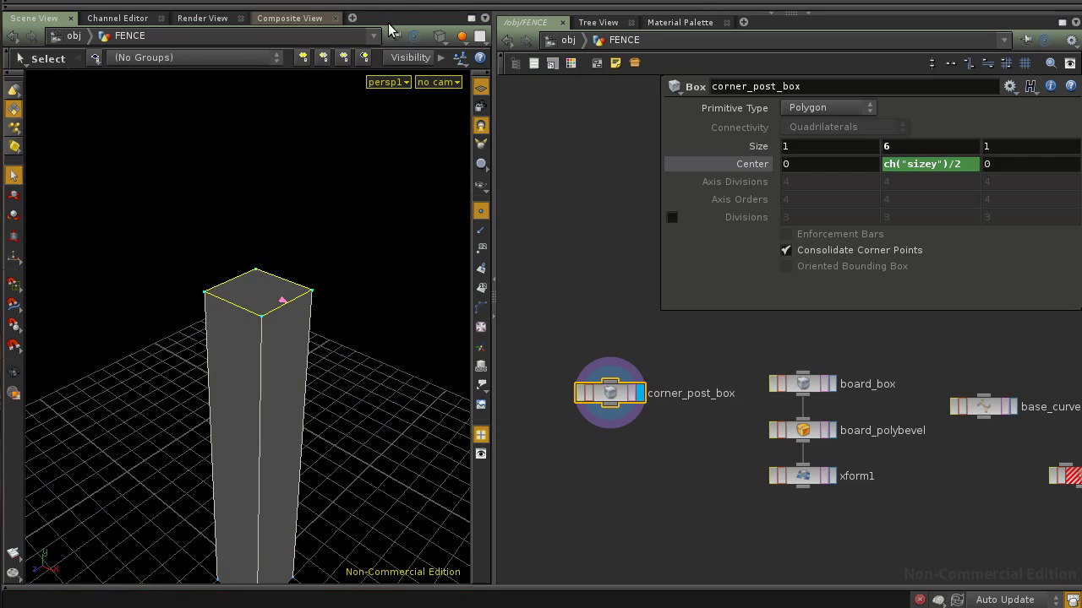
left_click_drag(296, 270, 273, 304, "alt")
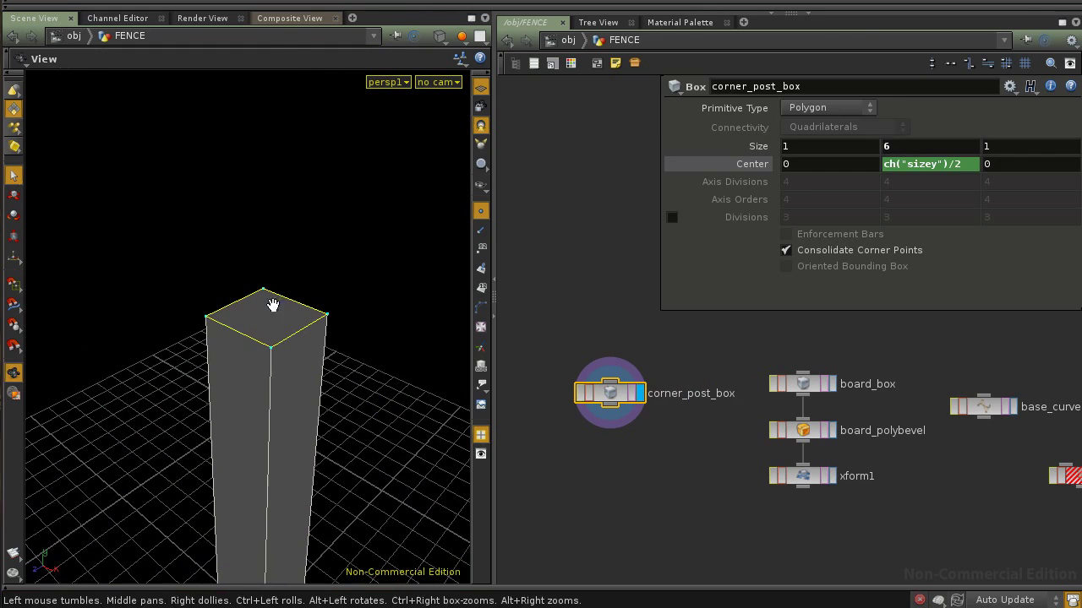
key("s")
key("Tab")
type("poly")
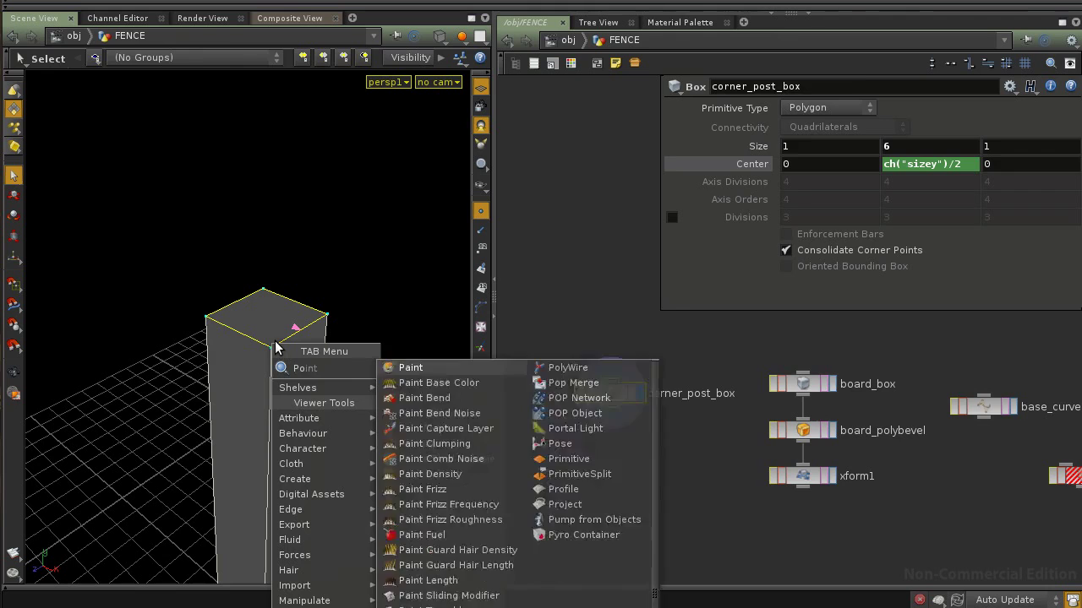
left_click(426, 398)
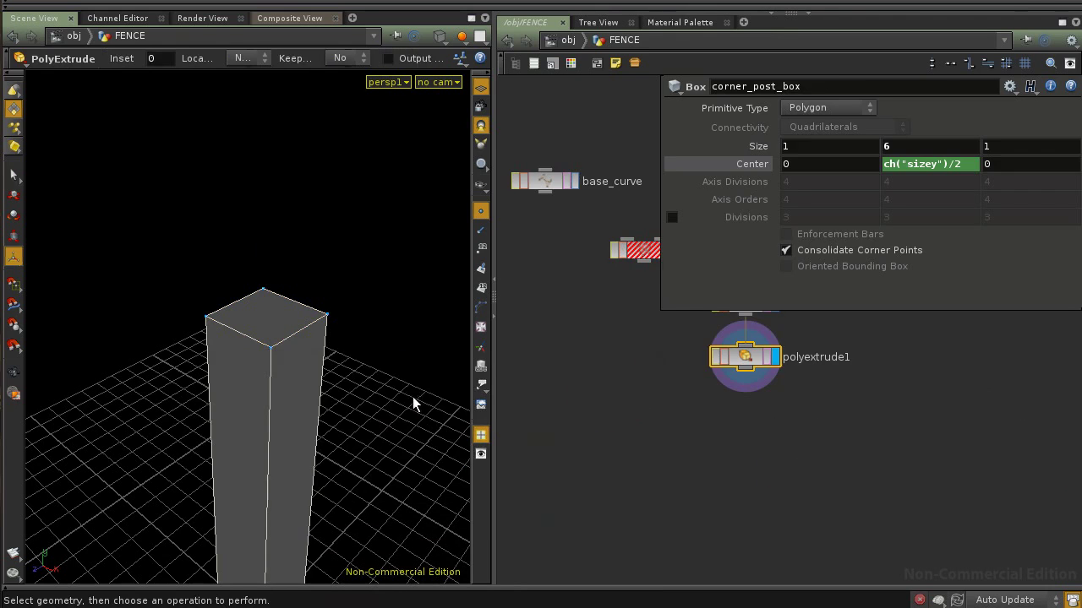
Raise the extruded top face by about 0.21 and scale it to about 1.28 to form a flared lip.
left_click_drag(269, 266, 268, 242)
mouse_move(329, 334)
left_mouse_down()
mouse_move(367, 333)
mouse_move(321, 342)
left_mouse_up()
key("ctrl+z")
key("Escape")
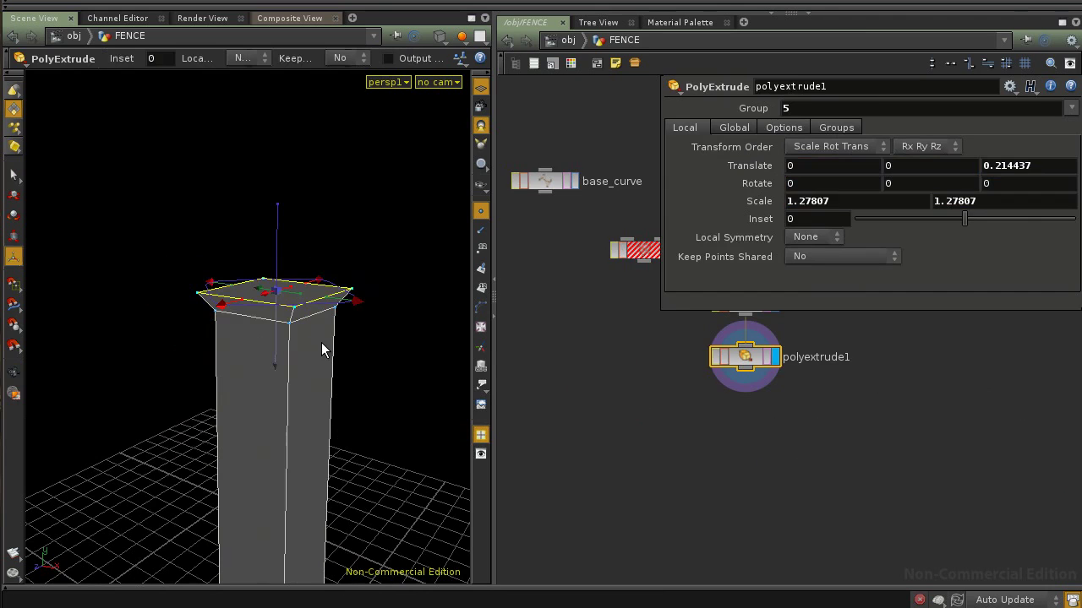
Extrude the top face again by about 0.38 and taper it to a scale of about 0.59.
key("q")
left_click_drag(278, 222, 277, 185)
left_click_drag(357, 267, 324, 256)
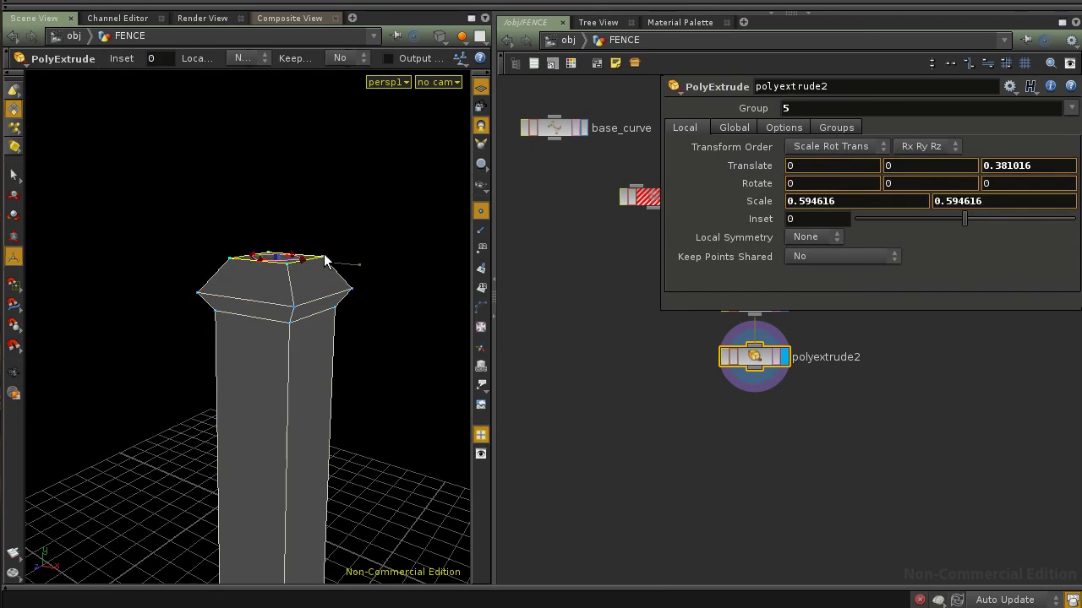
Extrude the tapered top face a third time by about 0.28 and widen it into a second flare.
key("q")
left_click_drag(279, 204, 278, 176)
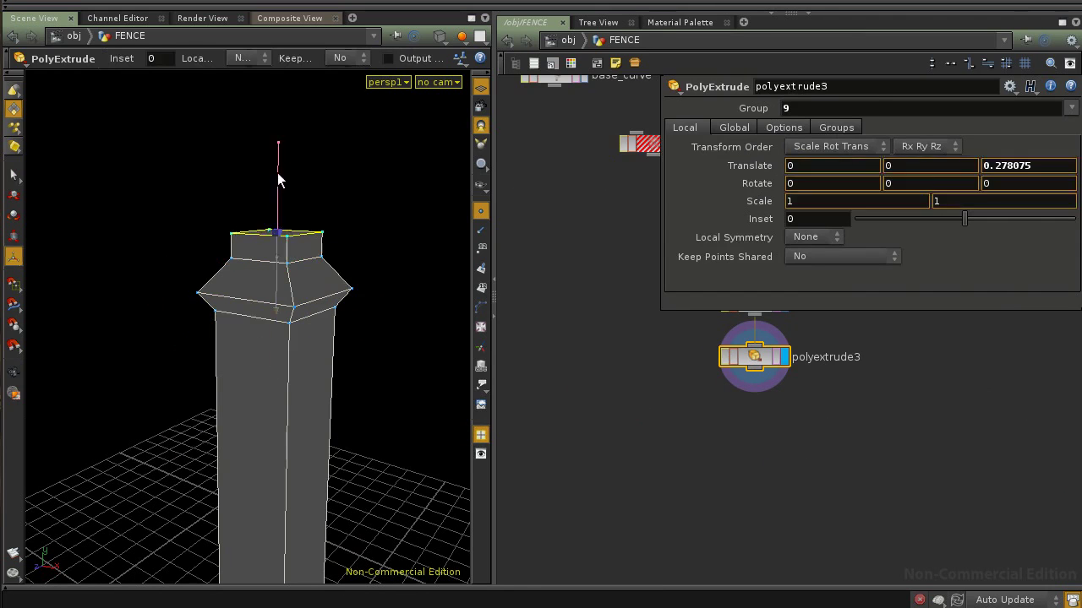
left_click_drag(347, 240, 430, 239)
key("Escape")
Extrude the widened top face straight up by about 0.52 to form the block of the post cap.
left_click_drag(385, 269, 340, 354, "alt")
key("q")
left_click_drag(253, 265, 254, 221)
left_click_drag(239, 363, 255, 387, "alt")
right_click_drag(255, 387, 271, 385, "alt")
key("Return")
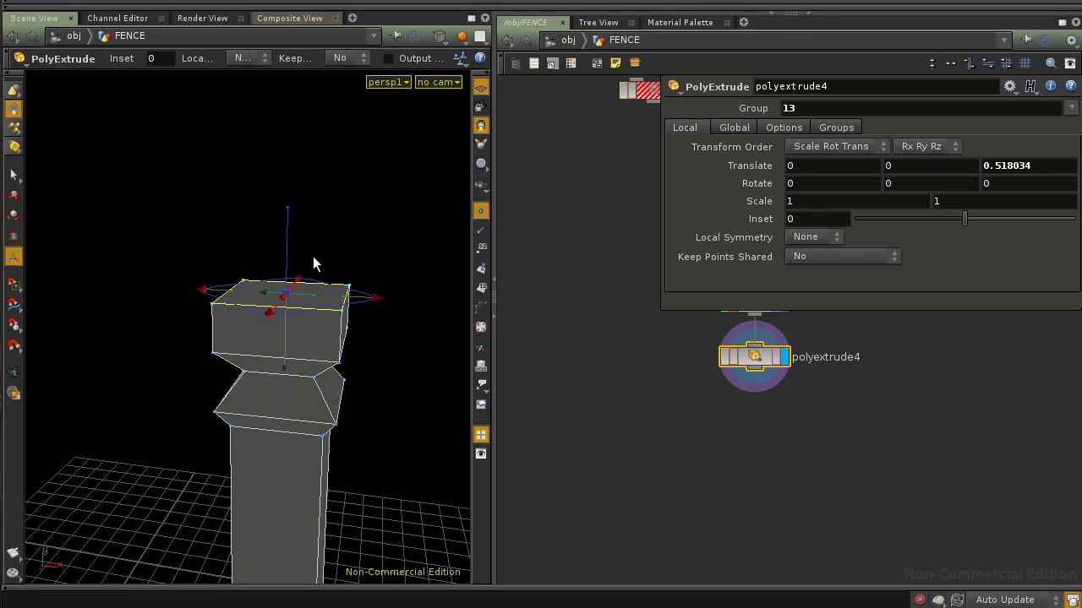
Extrude the top of the cap block by about 0.23 and scale it to about 0.4 as a sloped shoulder.
mouse_move(289, 234)
left_mouse_down()
mouse_move(291, 169)
mouse_move(284, 224)
mouse_move(292, 216)
left_mouse_up()
key("q")
left_click_drag(376, 273, 323, 282)
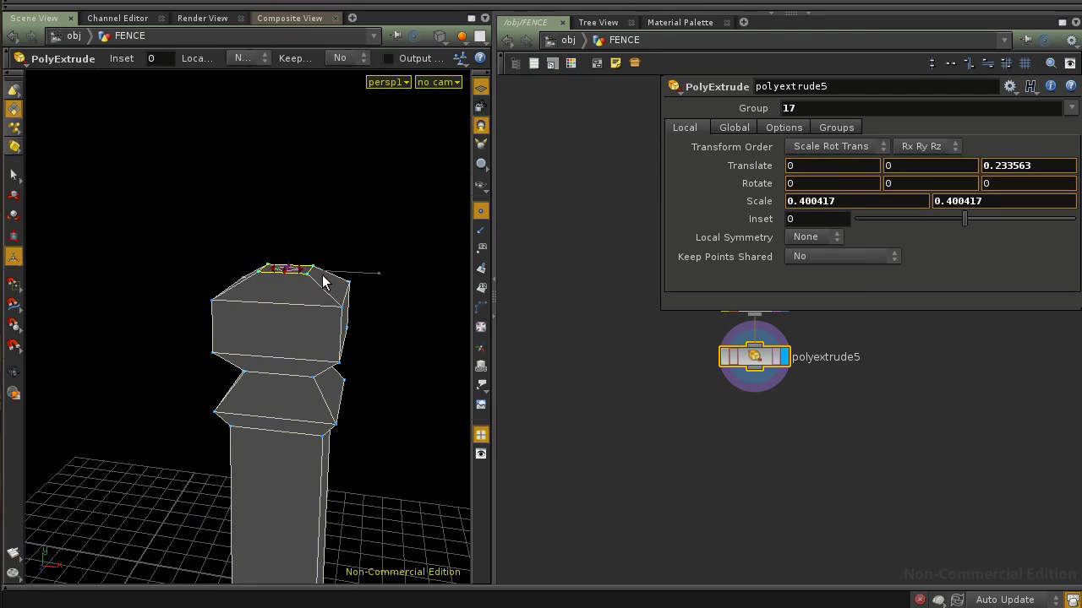
Extrude the small top face by about 0.66 and scale it to about 0.55 to form the finial.
mouse_move(287, 327)
left_mouse_down("alt")
mouse_move(364, 318)
mouse_move(242, 318)
mouse_move(309, 316)
mouse_move(274, 332)
left_mouse_up("alt")
key("q")
left_click_drag(255, 217, 252, 158)
left_click_drag(352, 217, 309, 397)
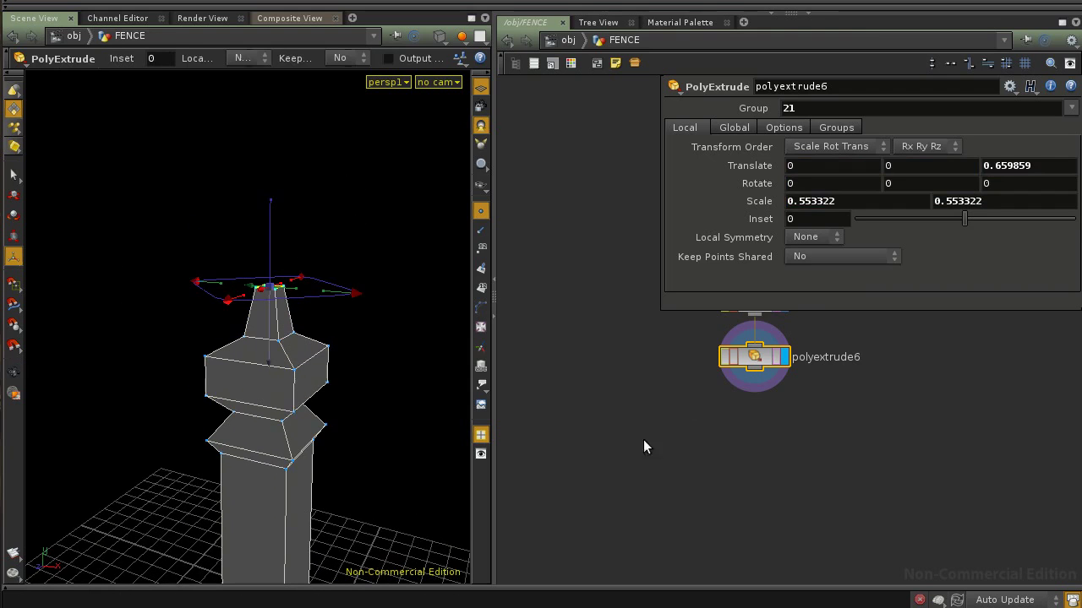
Examine the chain of PolyExtrude nodes under corner_post_box and the resulting post cap.
key("h")
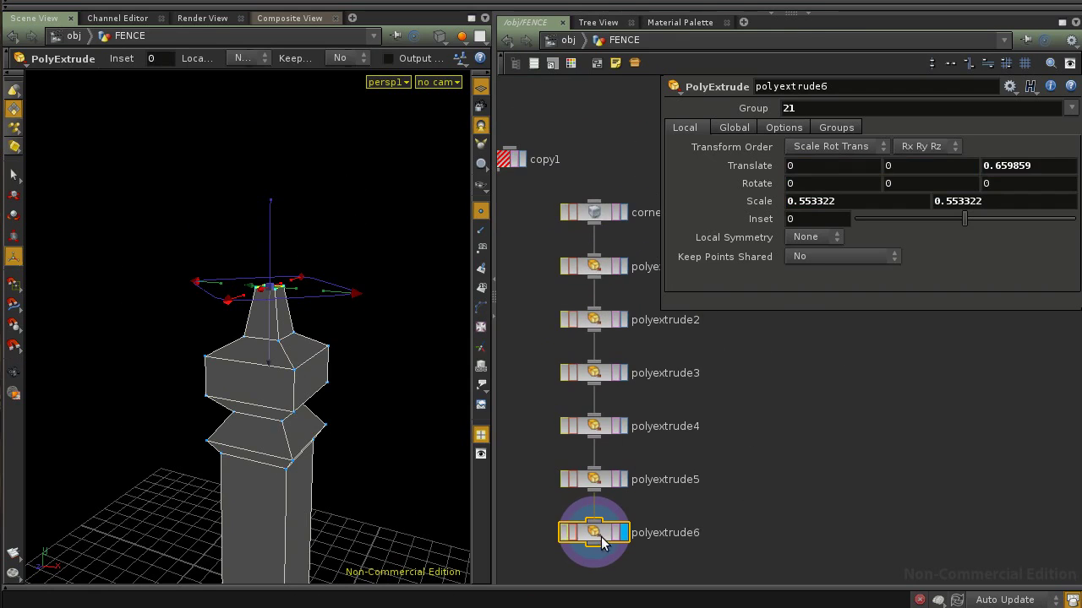
middle_click_drag(738, 437, 713, 471)
scroll(713, 465, "down", 1)
middle_click_drag(744, 431, 725, 389)
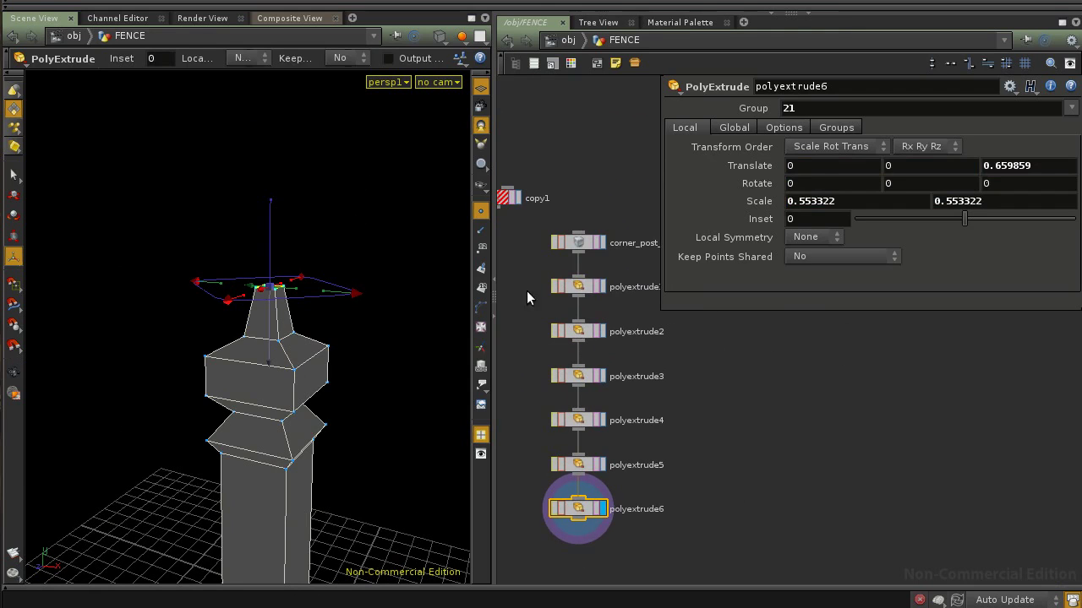
middle_click_drag(611, 334, 600, 314)
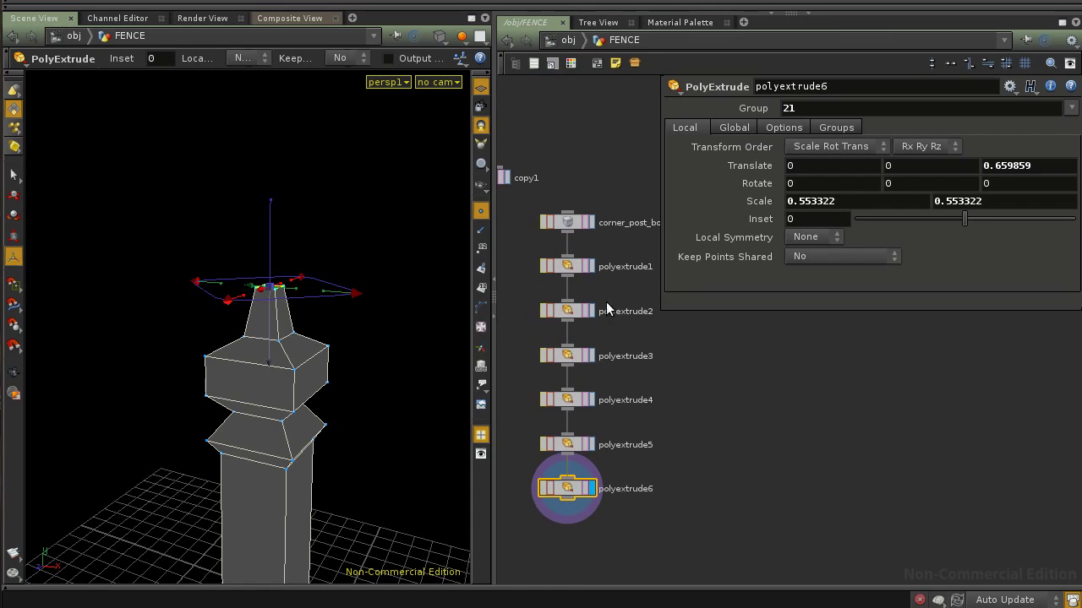
left_click_drag(237, 372, 250, 351)
Duplicate the board_polybevel node and place the copy near the corner post's PolyExtrude chain.
middle_click_drag(681, 401, 734, 438)
scroll(735, 438, "down", 2)
middle_click_drag(546, 356, 660, 379)
middle_click_drag(565, 289, 601, 308)
left_click(524, 263)
key("ctrl+c")
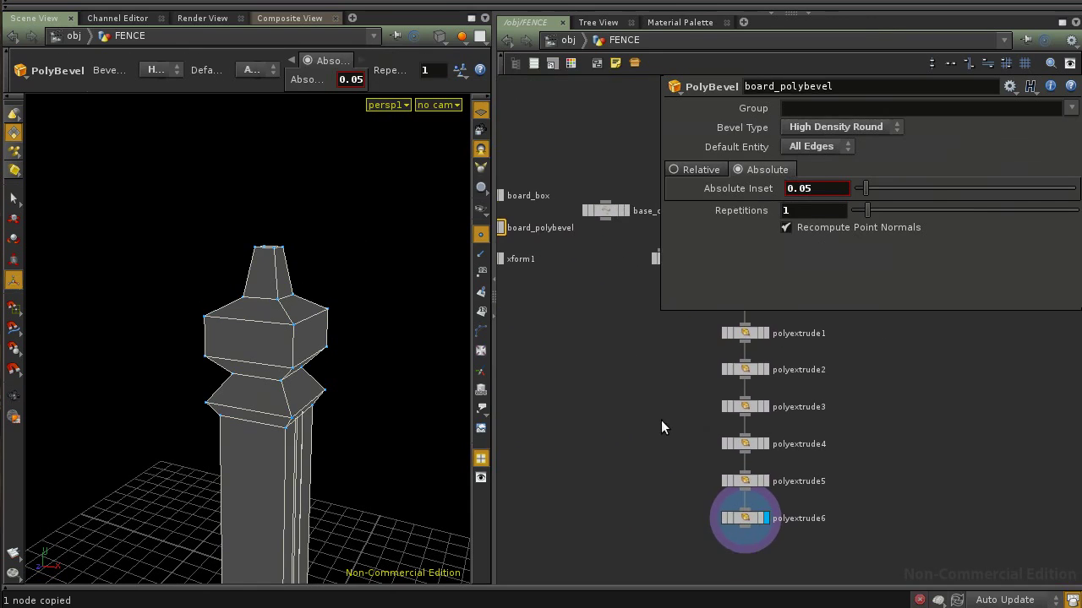
middle_click_drag(611, 399, 747, 472)
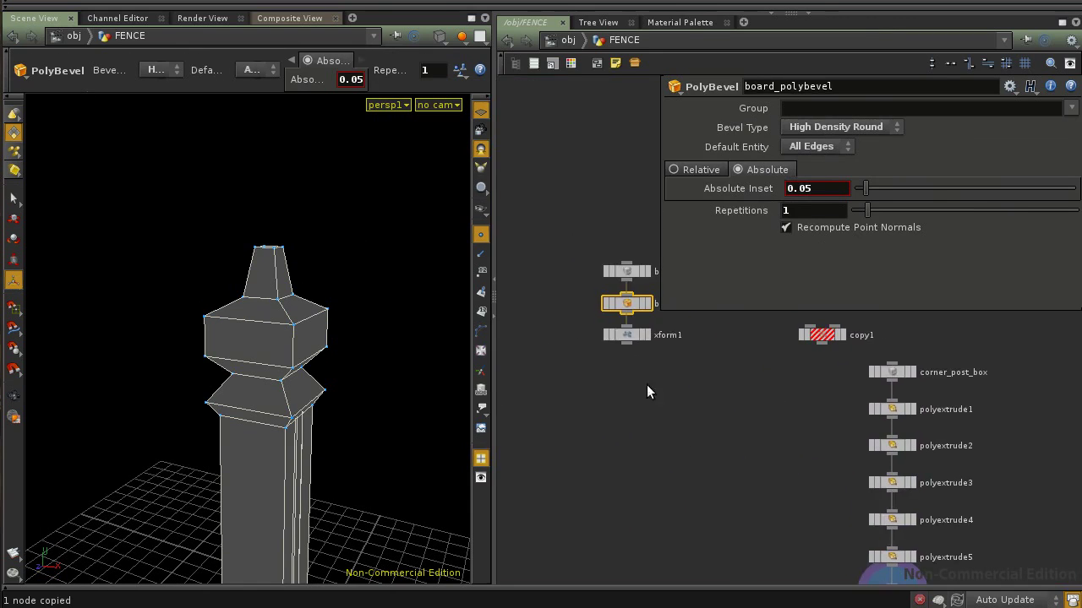
scroll(679, 417, "up", 3)
middle_click_drag(670, 417, 654, 475)
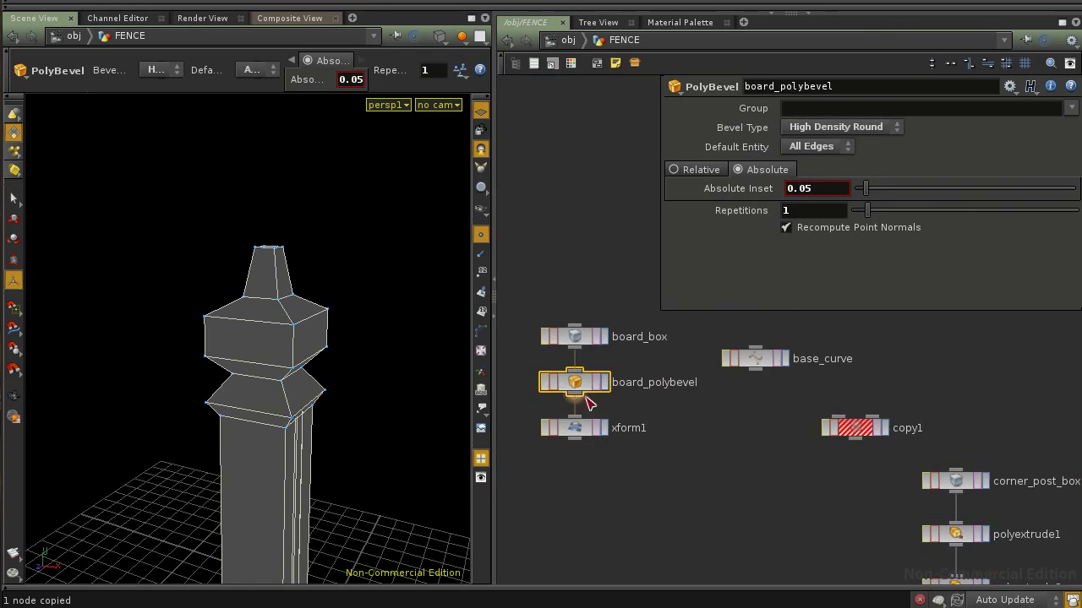
left_click(730, 506)
middle_click_drag(729, 506, 628, 386)
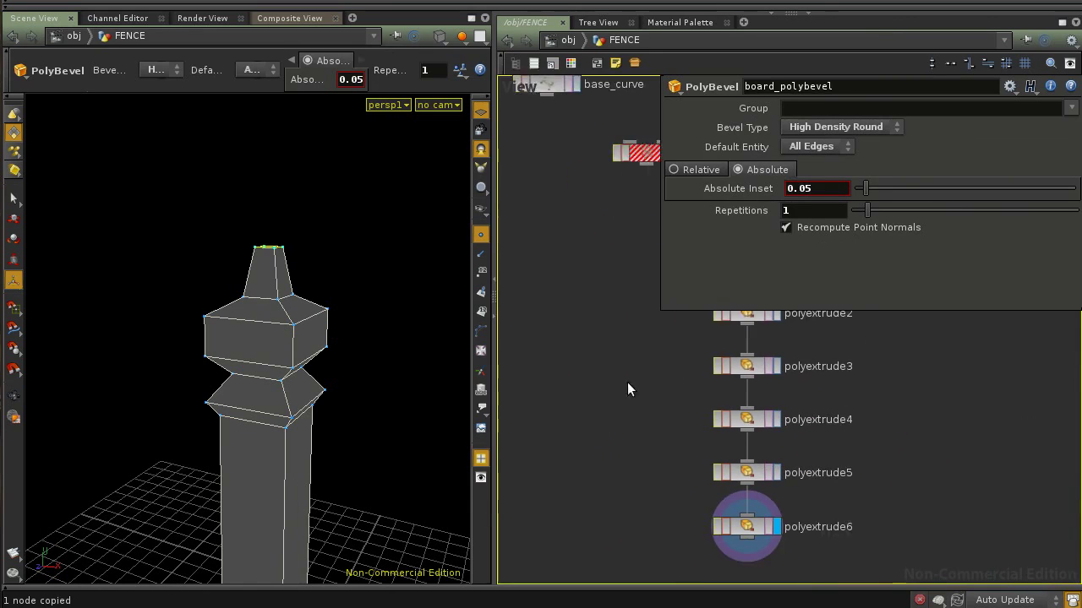
key("ctrl+v")
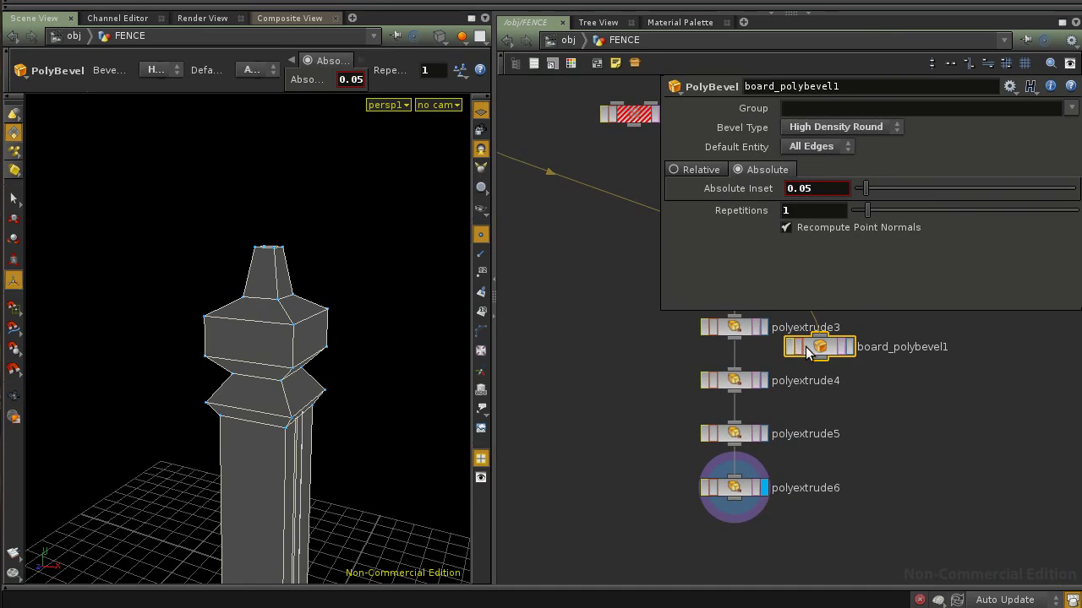
Detach the duplicated bevel from its old input, connect it after polyextrude6, and display the beveled post cap.
left_click_drag(804, 354, 758, 527)
left_click_drag(577, 559, 625, 569)
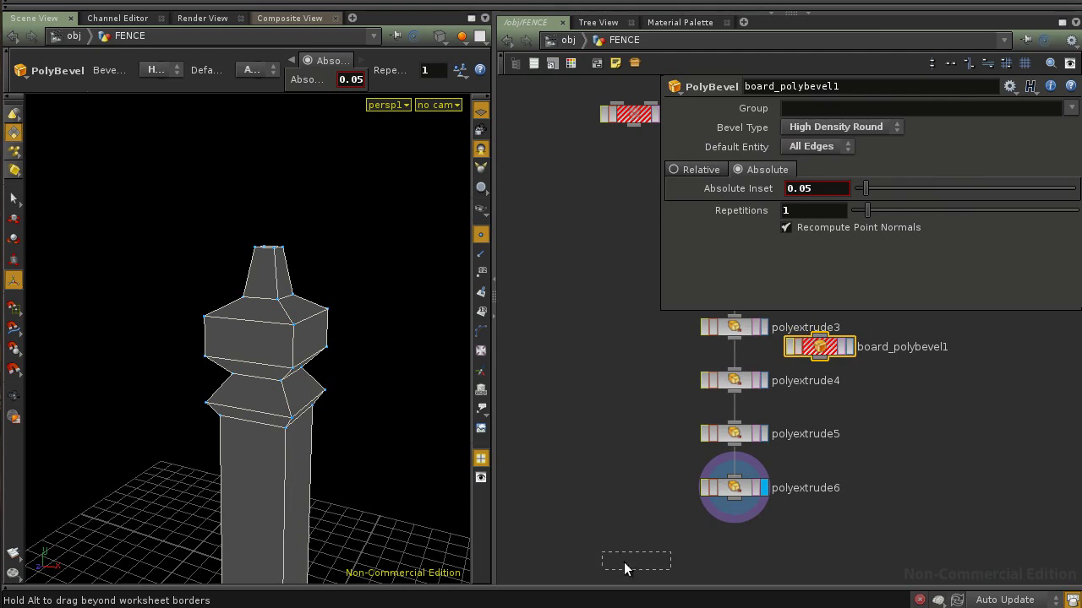
left_click(712, 549)
left_click_drag(733, 544, 741, 540)
right_click_drag(249, 445, 295, 223, "alt")
Rename the duplicated bevel node corner_post_polybevel.
double_click(805, 537)
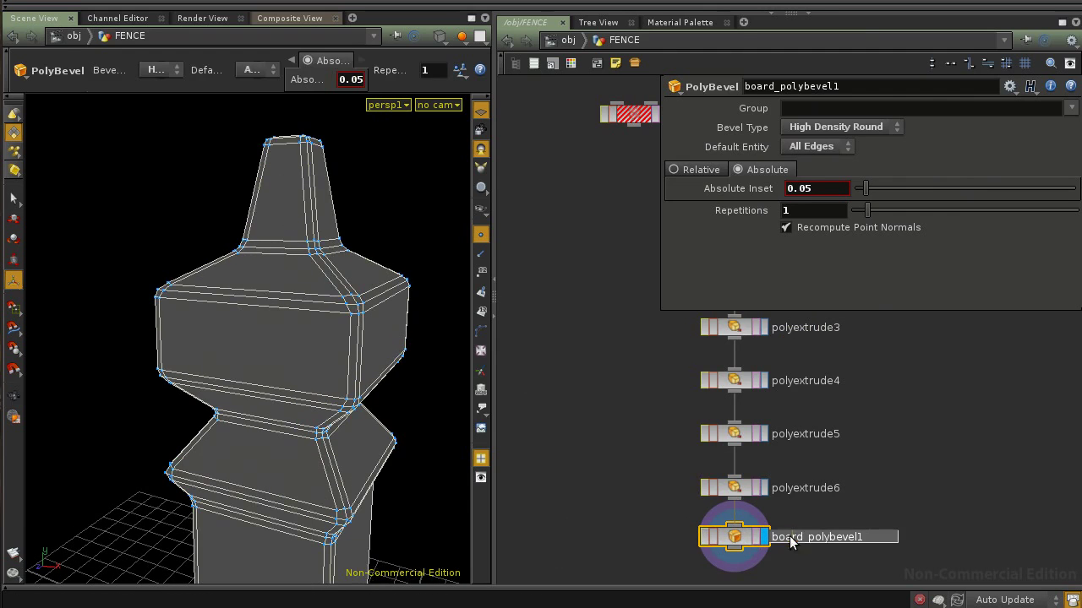
left_click_drag(804, 536, 733, 535)
type("corner_post")
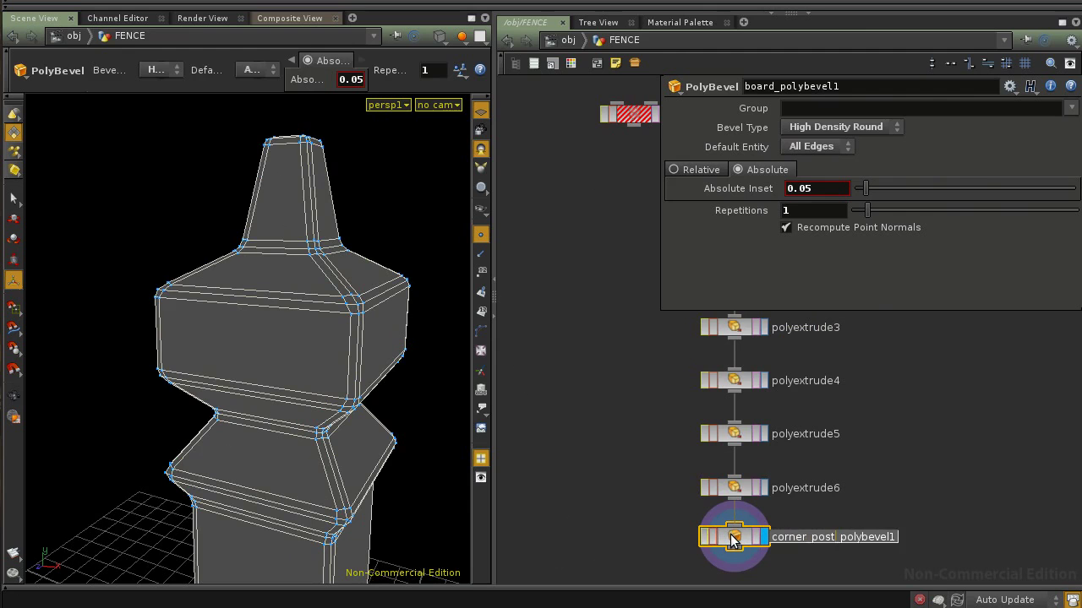
key("End")
key("BackSpace")
key("Return")
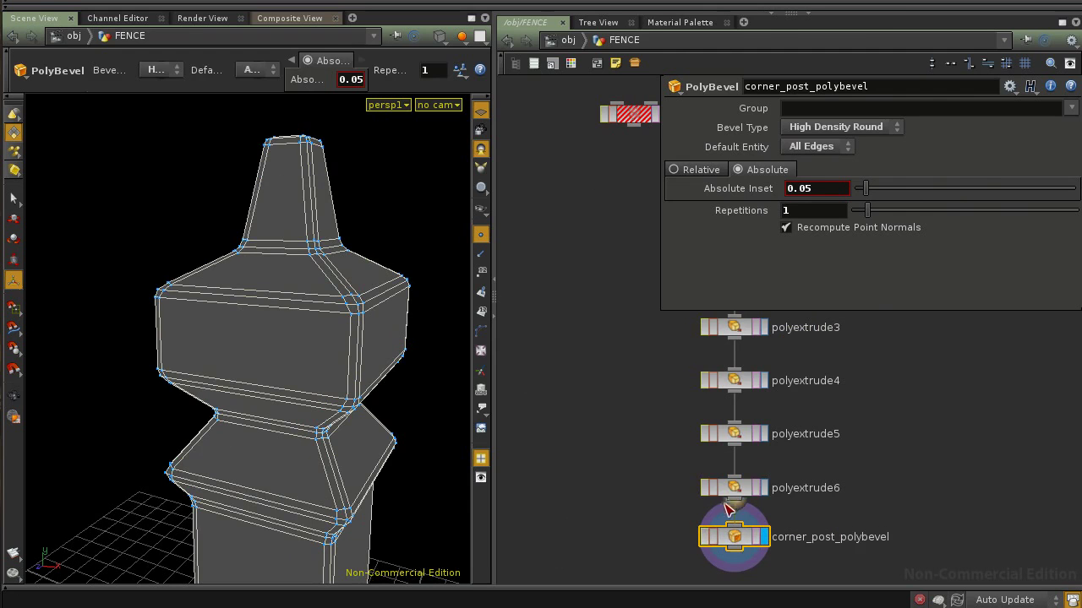
Cut the corner_post prefix from the bevel node's name and add it to the names of polyextrude1 and polyextrude2.
scroll(623, 461, "down", 1)
middle_click_drag(661, 437, 601, 482)
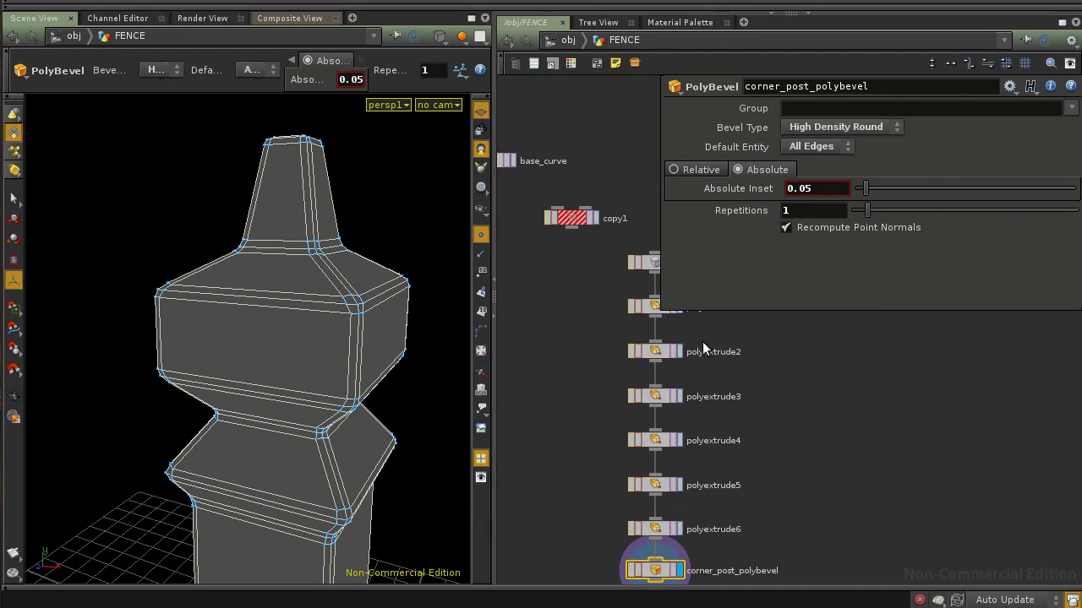
middle_click_drag(702, 342, 659, 376)
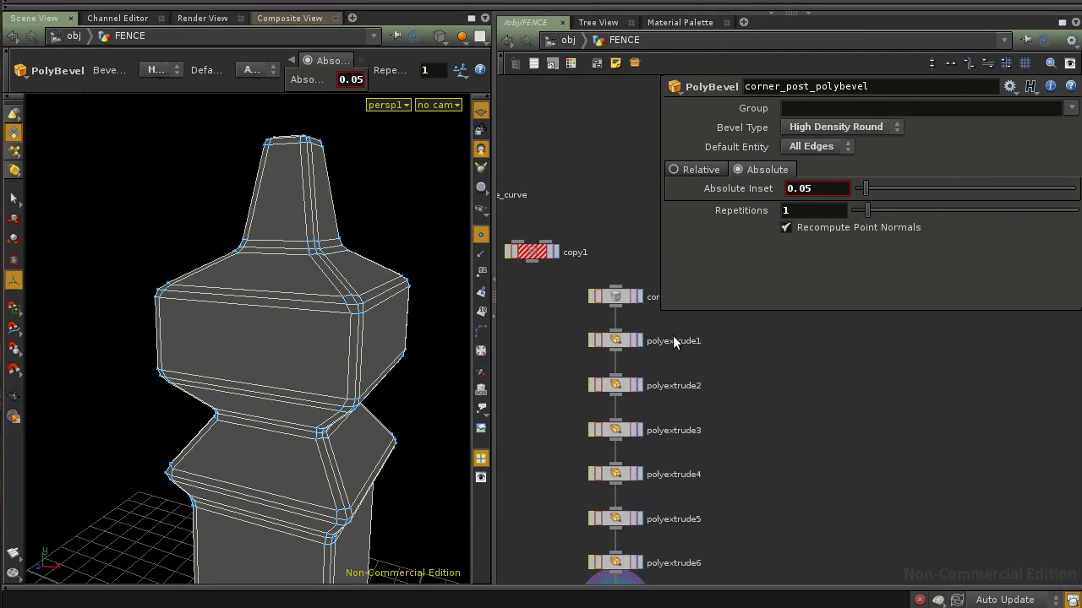
middle_click_drag(742, 447, 741, 387)
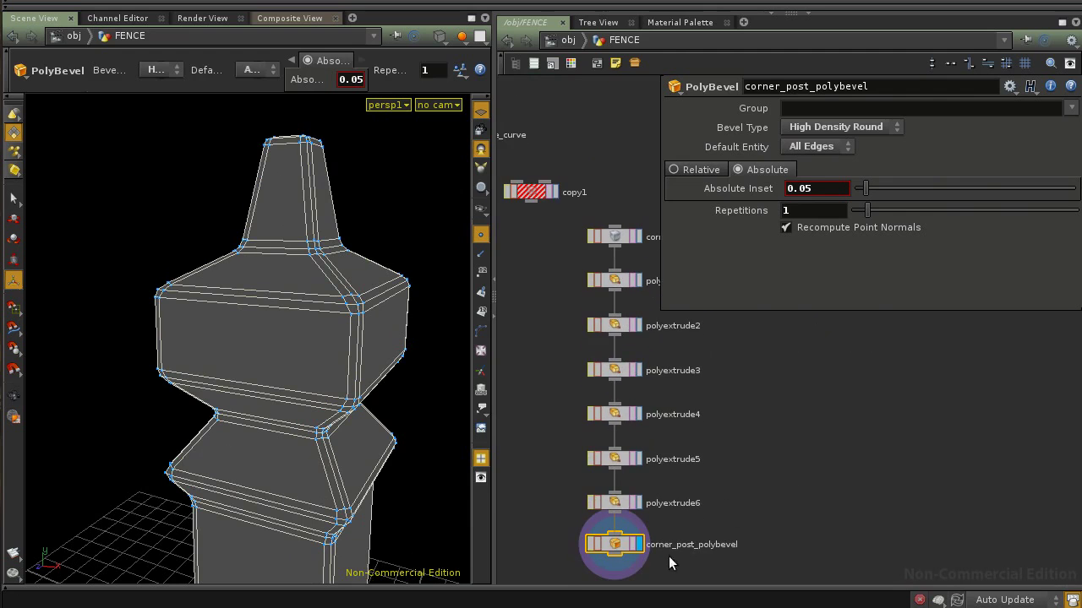
left_click(692, 544)
left_click_drag(693, 545, 645, 549)
type("_")
middle_click_drag(742, 439, 741, 562)
double_click(651, 411)
key("ctrl+v")
double_click(650, 449)
key("ctrl+v")
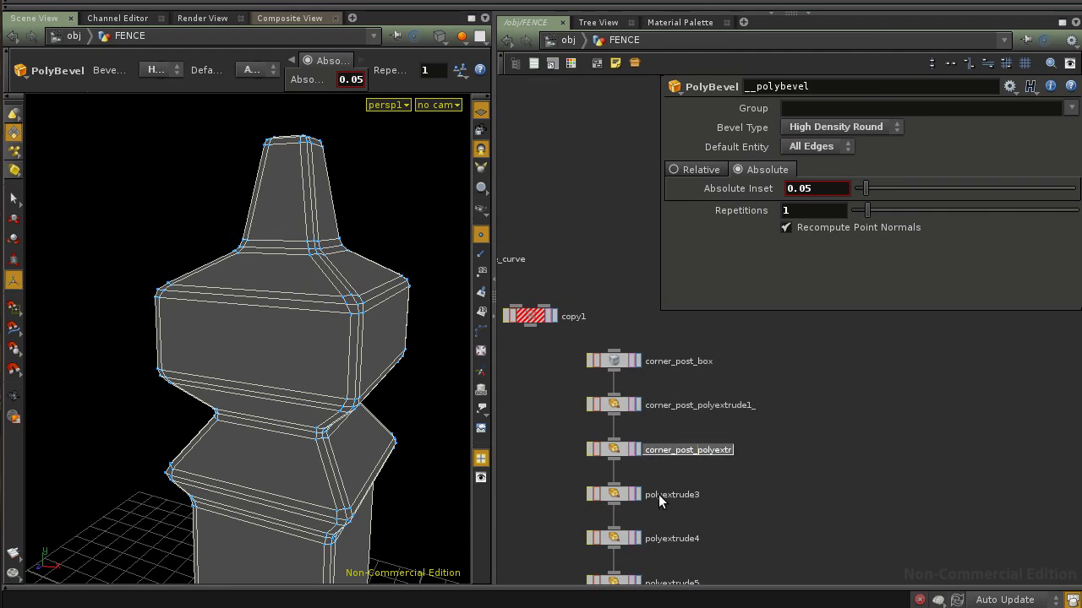
Rename the third and fourth extrude nodes corner_post_polyextrude3 and corner_post_polyextrude4, removing the doubled underscore.
double_click(649, 500)
key("ctrl+v")
double_click(646, 539)
key("ctrl+v")
middle_click_drag(771, 546, 800, 419)
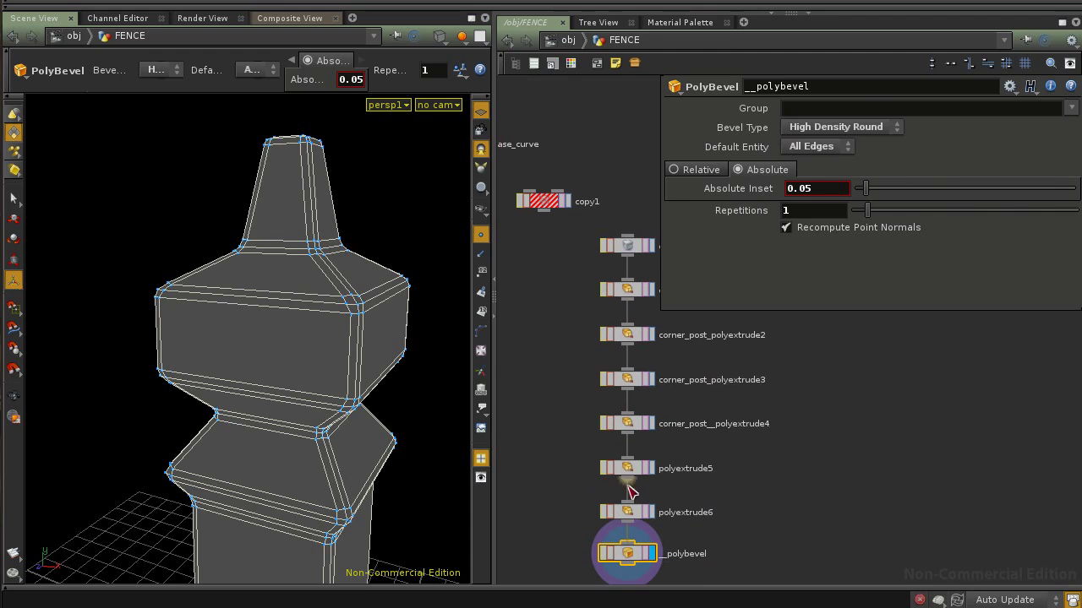
double_click(708, 424)
Add the corner_post_ prefix to polyextrude5 and polyextrude6, and restore the bevel node's name to corner_post_polybevel.
double_click(661, 468)
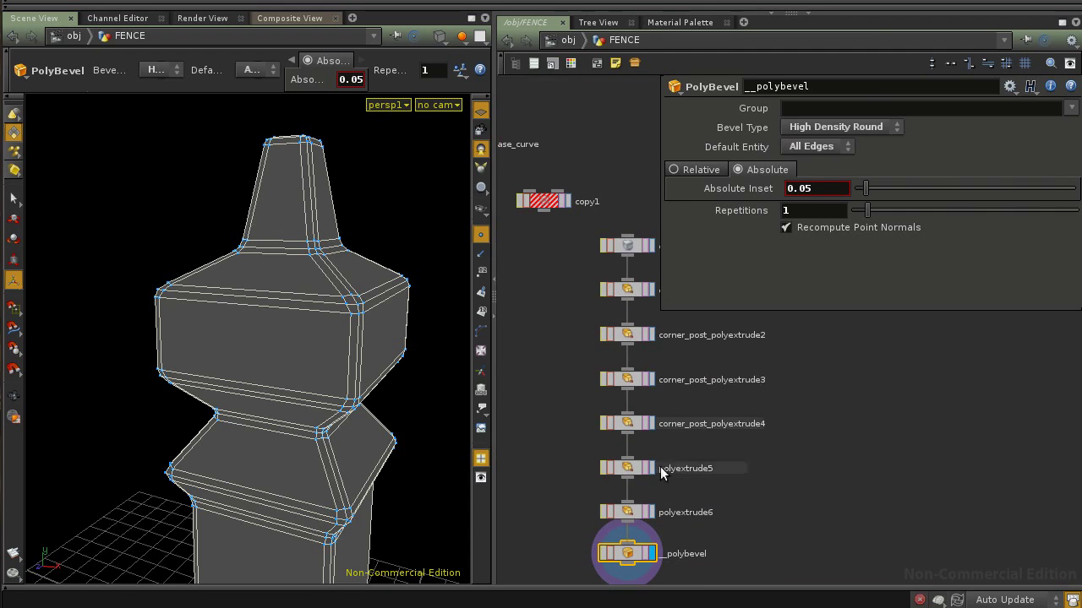
key("ctrl+v")
key("Return")
double_click(662, 512)
key("ctrl+v")
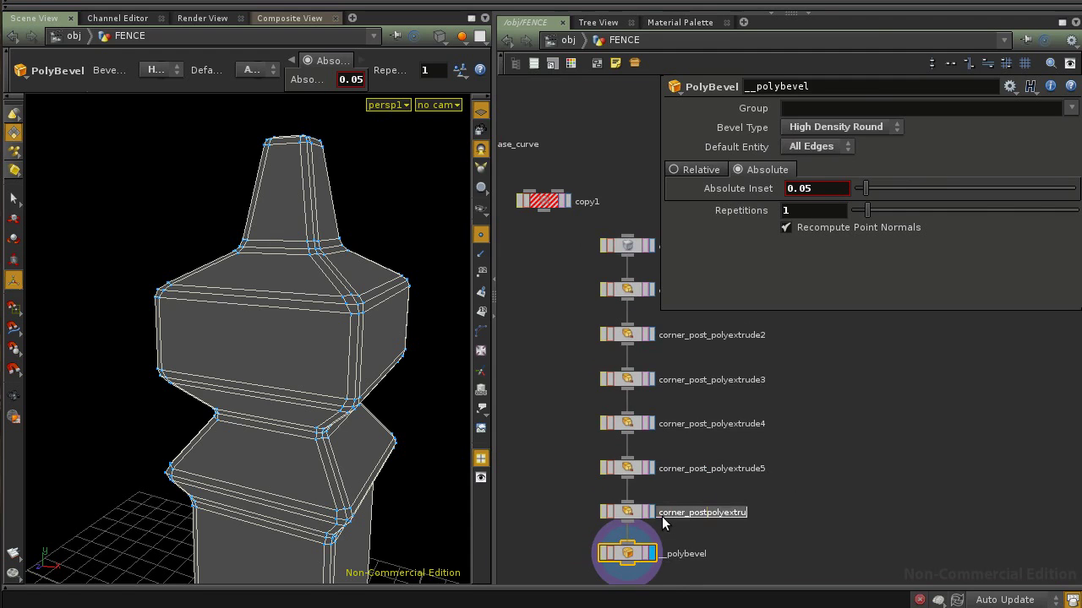
type("_")
key("Return")
double_click(668, 551)
key("ctrl+v")
key("Return")
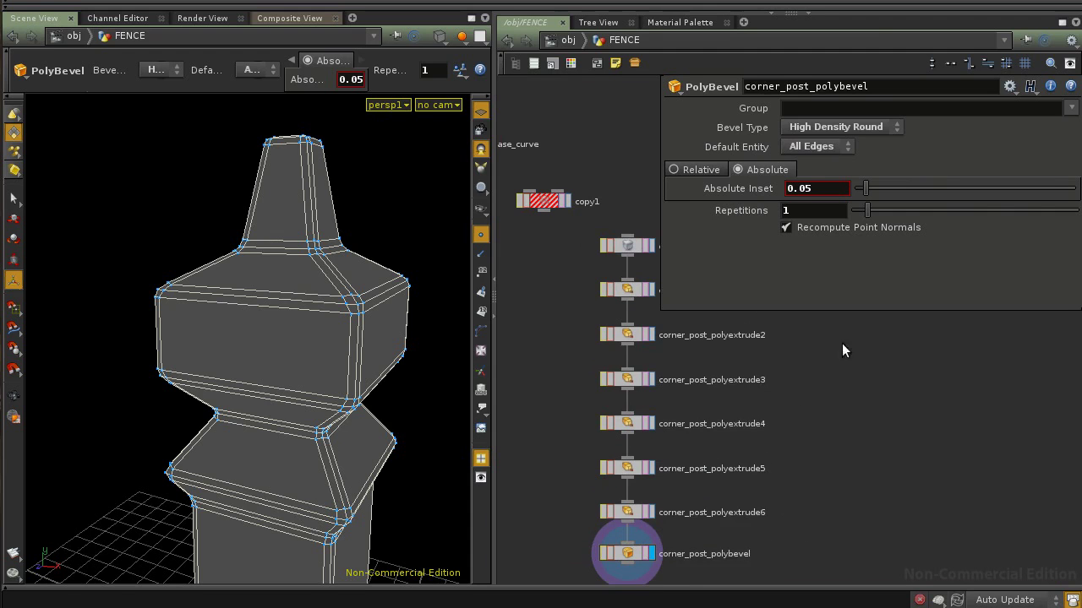
Widen the network pane, frame the whole corner post in the viewport, and narrow the floating parameter panel.
left_click_drag(496, 421, 441, 418)
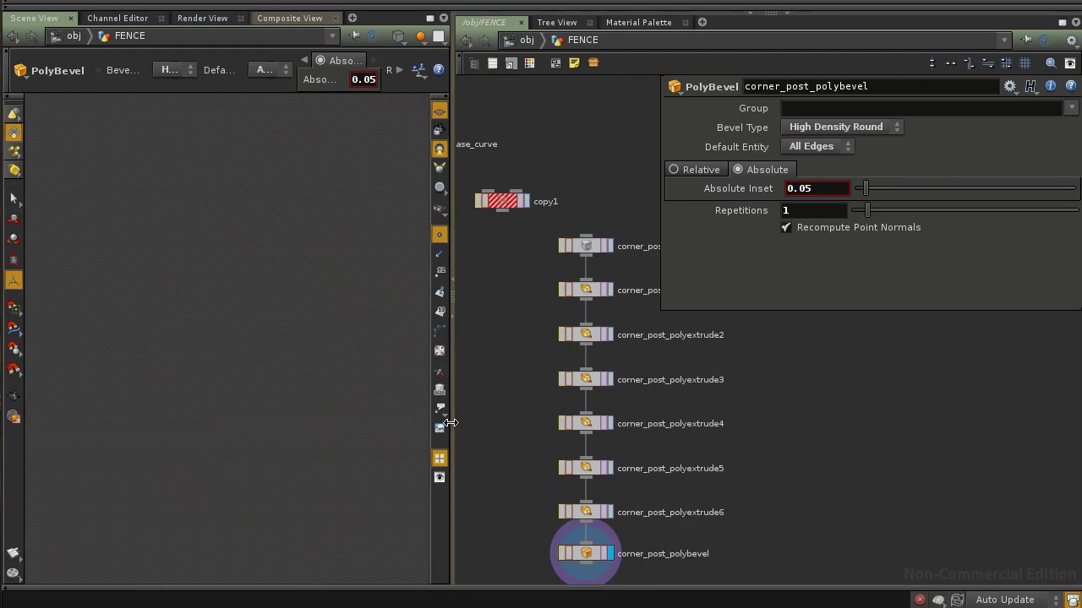
middle_click_drag(351, 400, 329, 356, "alt")
right_click_drag(329, 356, 221, 406, "alt")
middle_click_drag(238, 443, 247, 368, "alt")
left_click_drag(247, 368, 172, 381)
left_click_drag(659, 310, 703, 304)
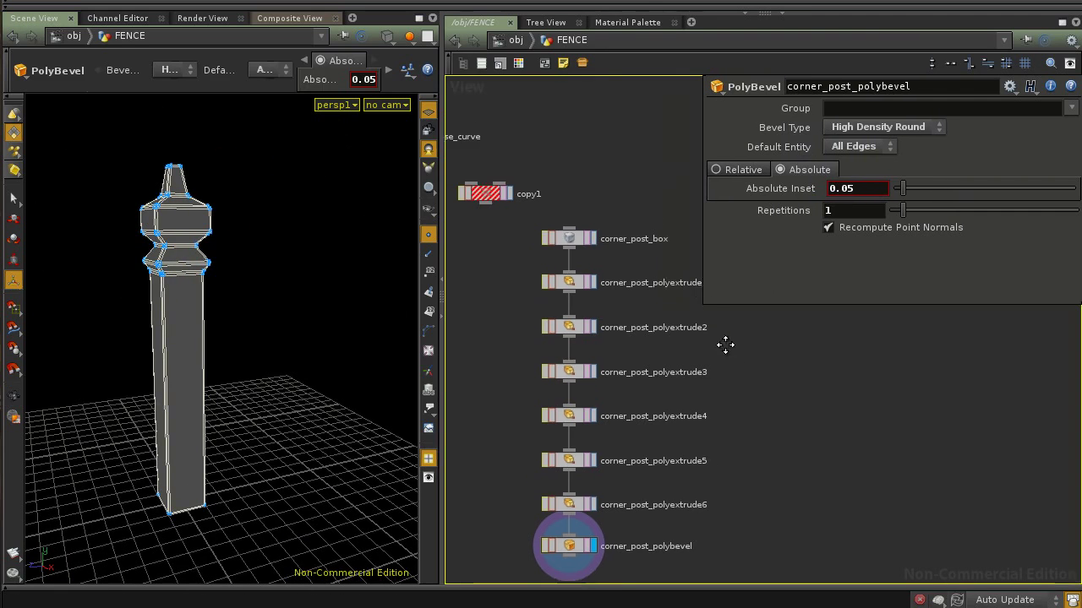
Move the whole corner post node chain higher in the network, beside base_curve.
middle_click_drag(508, 403, 547, 422)
scroll(539, 414, "down", 2)
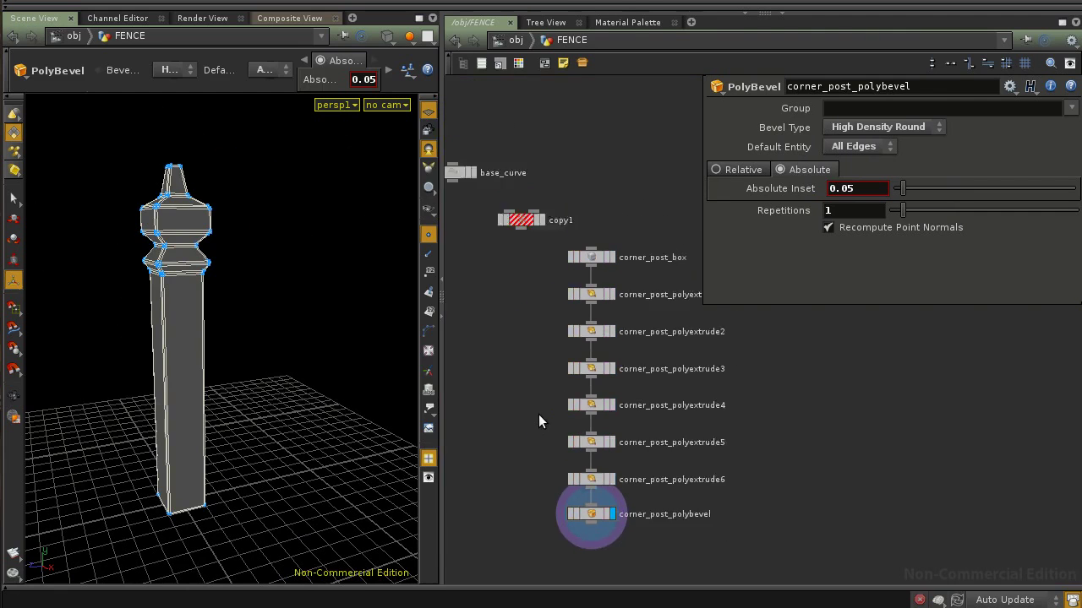
middle_click_drag(524, 271, 586, 289)
middle_click_drag(535, 327, 485, 324)
left_click_drag(686, 515, 675, 278)
left_click(558, 353)
middle_click_drag(557, 282, 558, 386)
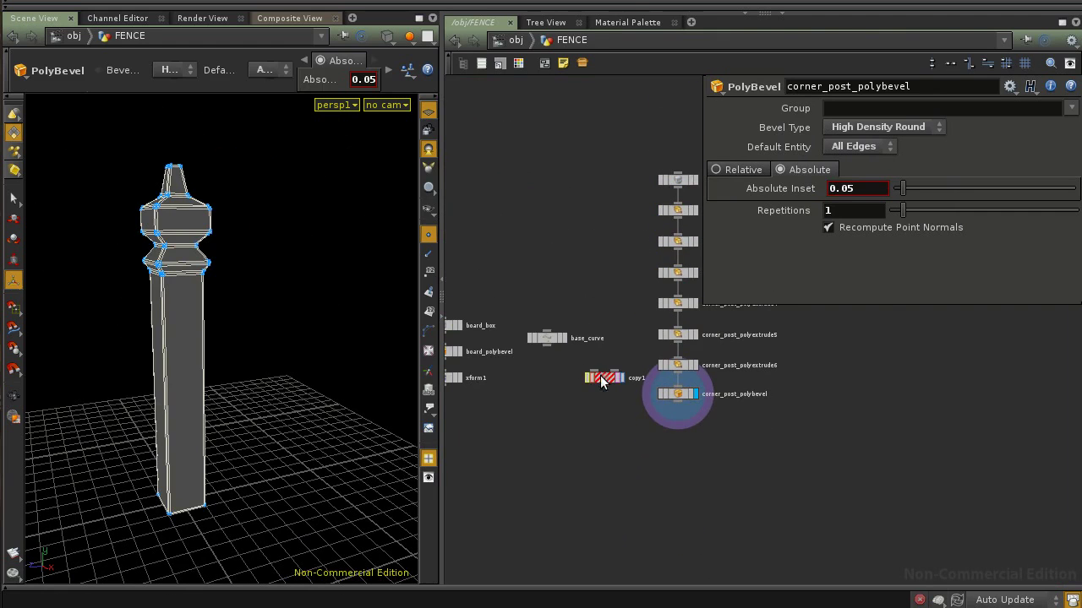
Spread out the loose nodes, moving copy1 below the corner post chain and base_curve between the board and post chains.
left_click_drag(603, 381, 602, 466)
left_click_drag(545, 336, 574, 325)
middle_click_drag(604, 304, 571, 343)
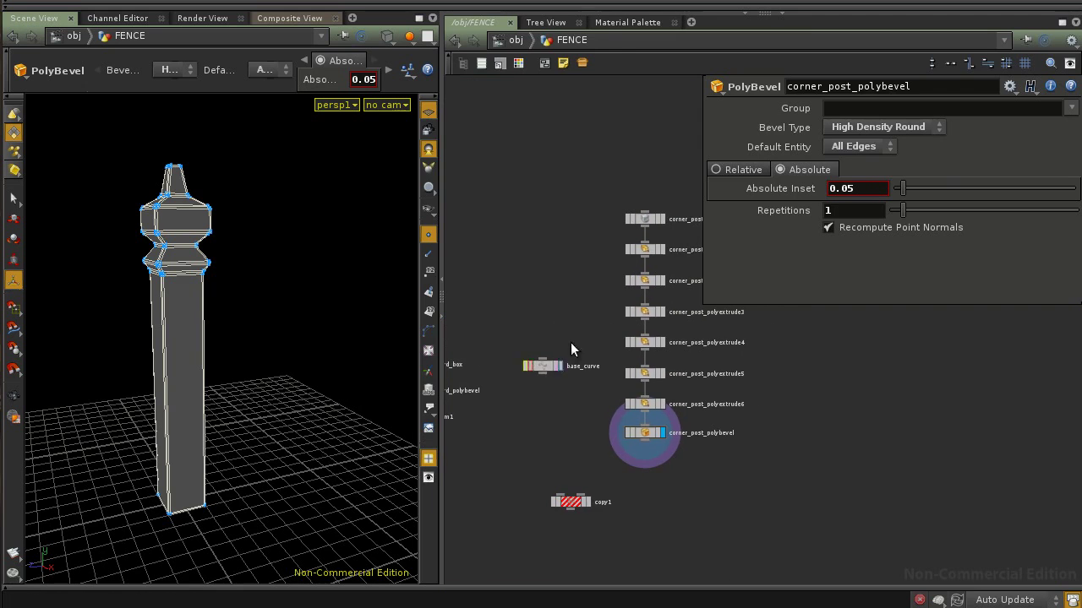
left_click_drag(541, 368, 543, 285)
middle_click_drag(570, 338, 639, 364)
left_click_drag(657, 500, 869, 510)
middle_click_drag(696, 491, 627, 486)
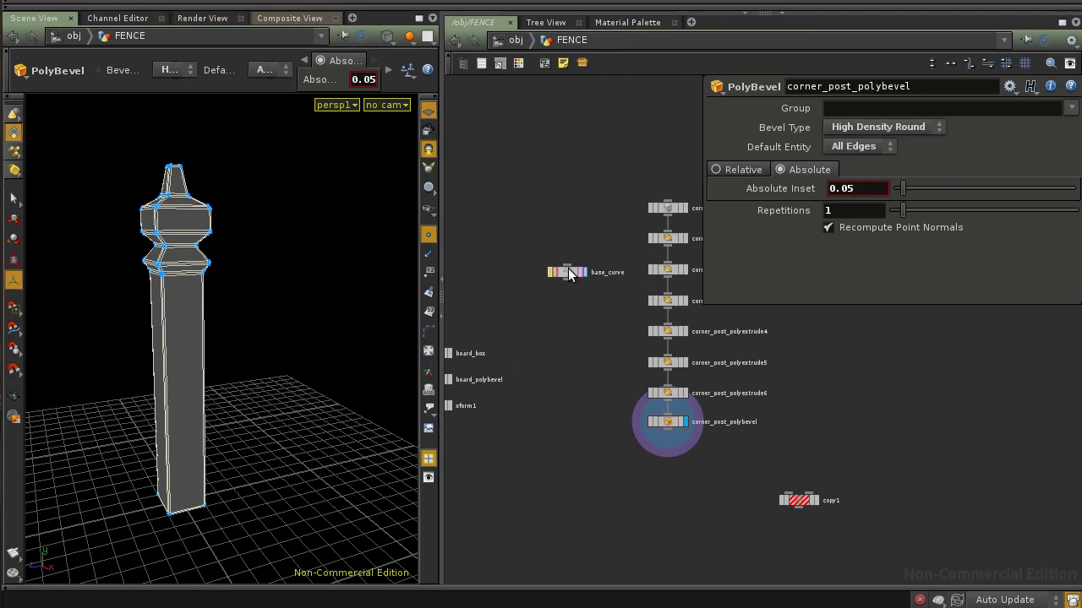
left_click_drag(568, 268, 565, 273)
left_click_drag(552, 424, 557, 408)
scroll(564, 424, "up", 2)
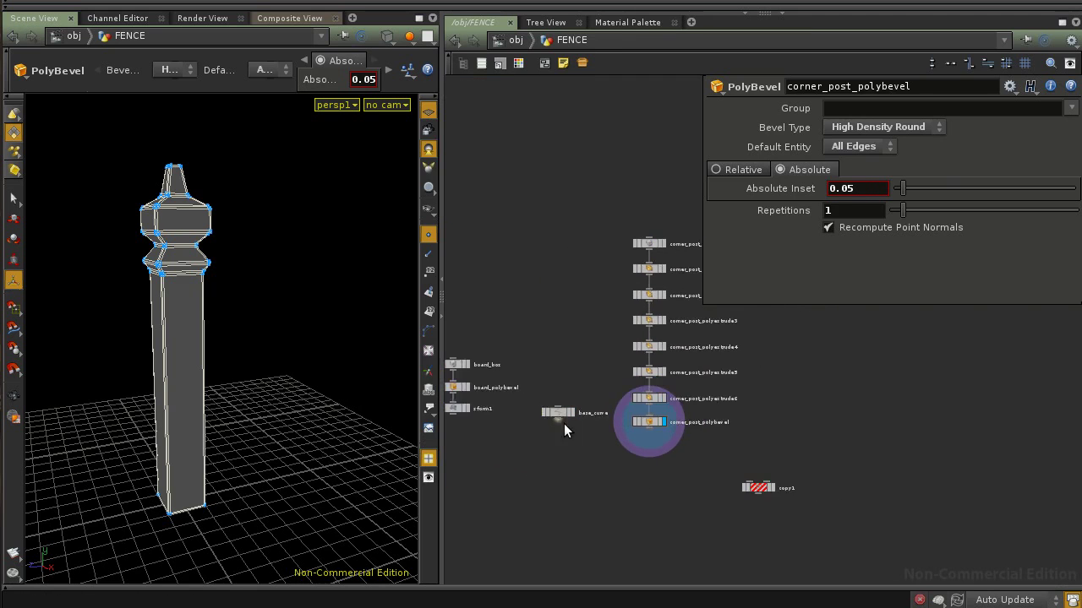
scroll(561, 439, "up", 2)
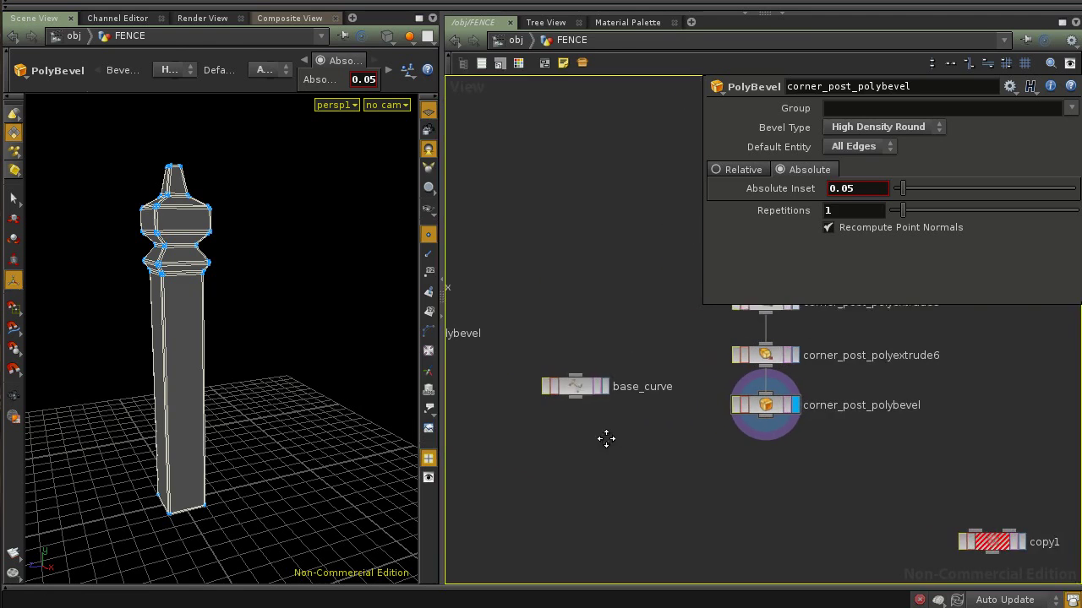
Color the base_curve node purple and display its geometry in the viewport.
left_click(597, 387)
key("c")
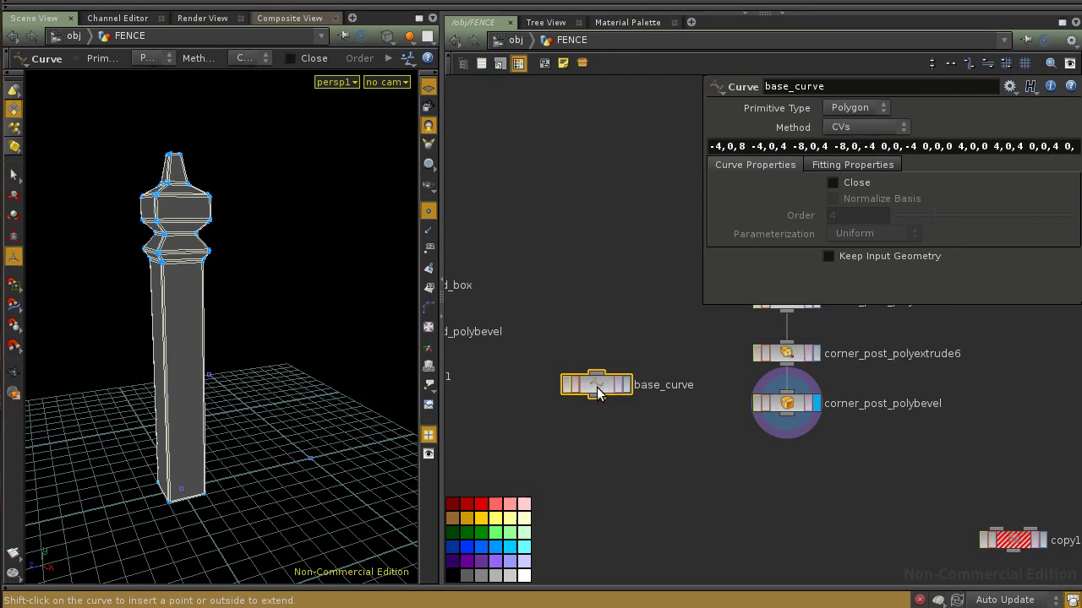
left_click(463, 561)
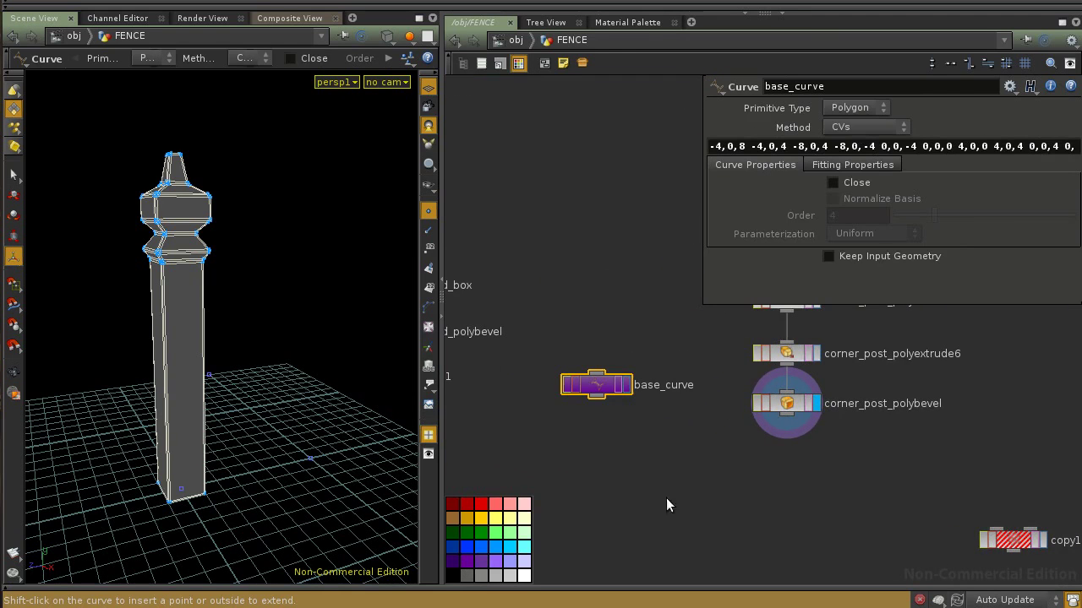
left_click(495, 561)
left_click(483, 561)
left_click(615, 480)
key("c")
left_click_drag(596, 389, 593, 365)
left_click(622, 361)
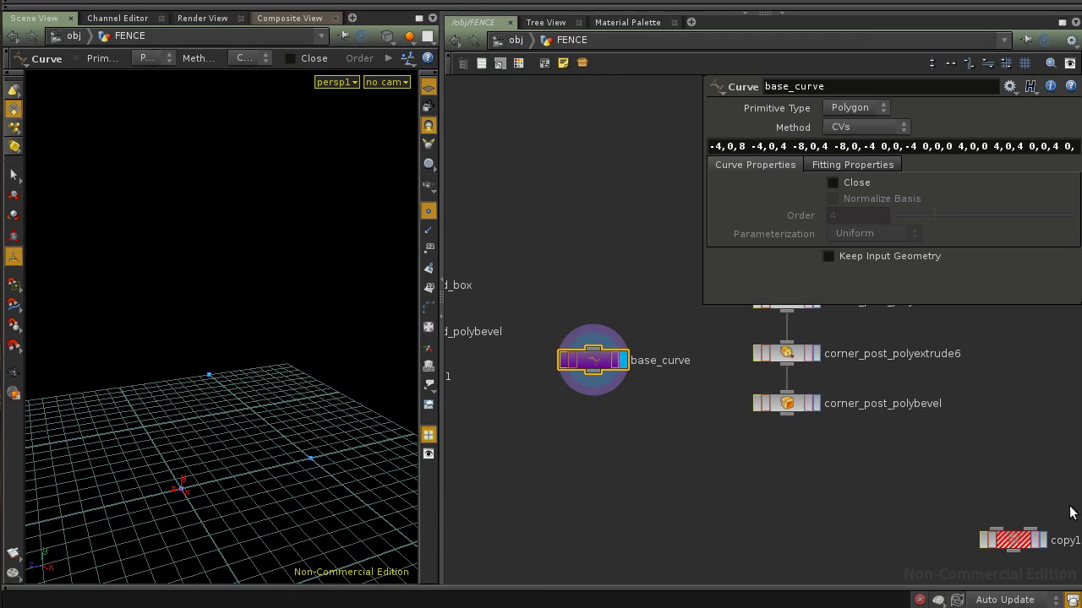
Place copy1 and base_curve beneath the corner post chain and connect base_curve to copy1's second input.
left_click_drag(1024, 541, 739, 529)
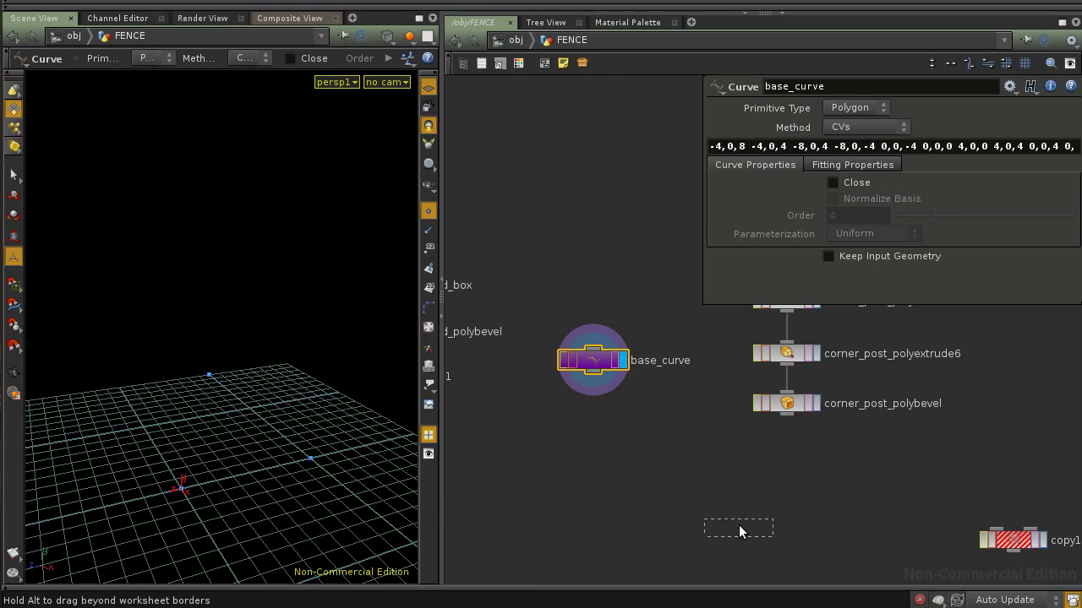
left_click_drag(727, 492, 721, 492)
left_click_drag(590, 359, 920, 451)
left_click_drag(682, 487, 849, 526)
left_click_drag(925, 467, 855, 512)
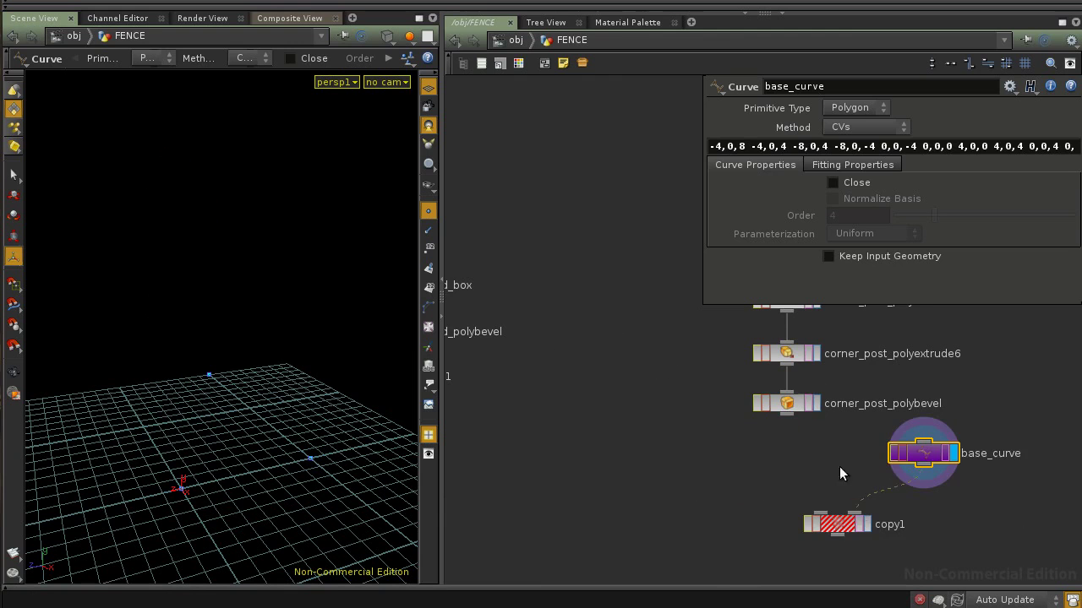
Connect corner_post_polybevel to copy1's first input and display the copied posts.
left_click_drag(792, 424, 819, 513)
left_click(852, 525)
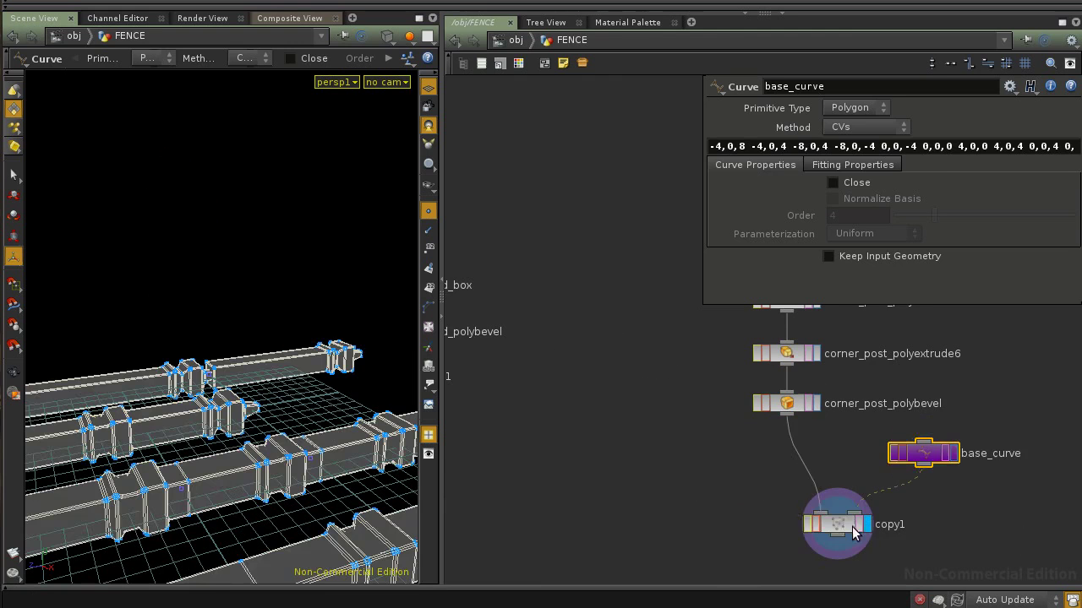
right_click_drag(349, 454, 140, 466, "alt")
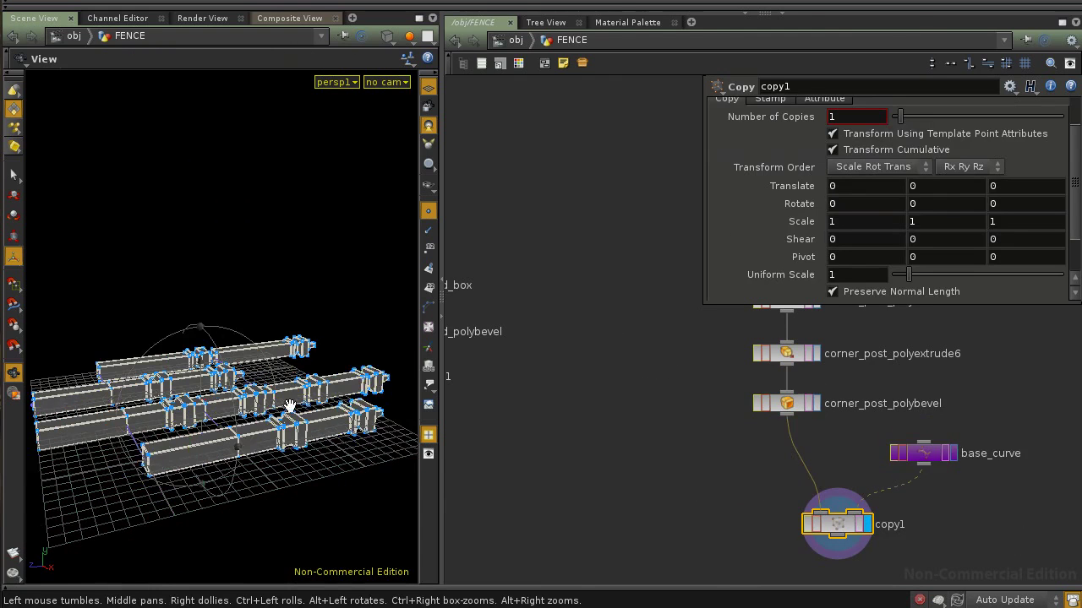
left_click_drag(290, 406, 307, 445, "alt")
Insert a Transform node between corner_post_polybevel and copy1, aligned under the post chain.
right_click(792, 420)
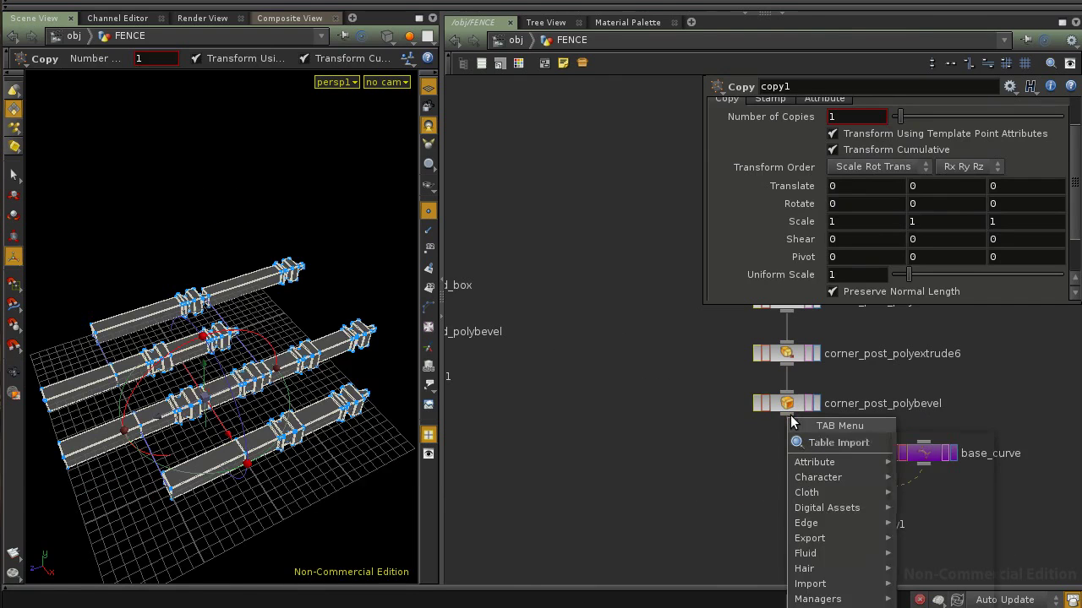
type("tr")
left_click(923, 472)
left_click(790, 452)
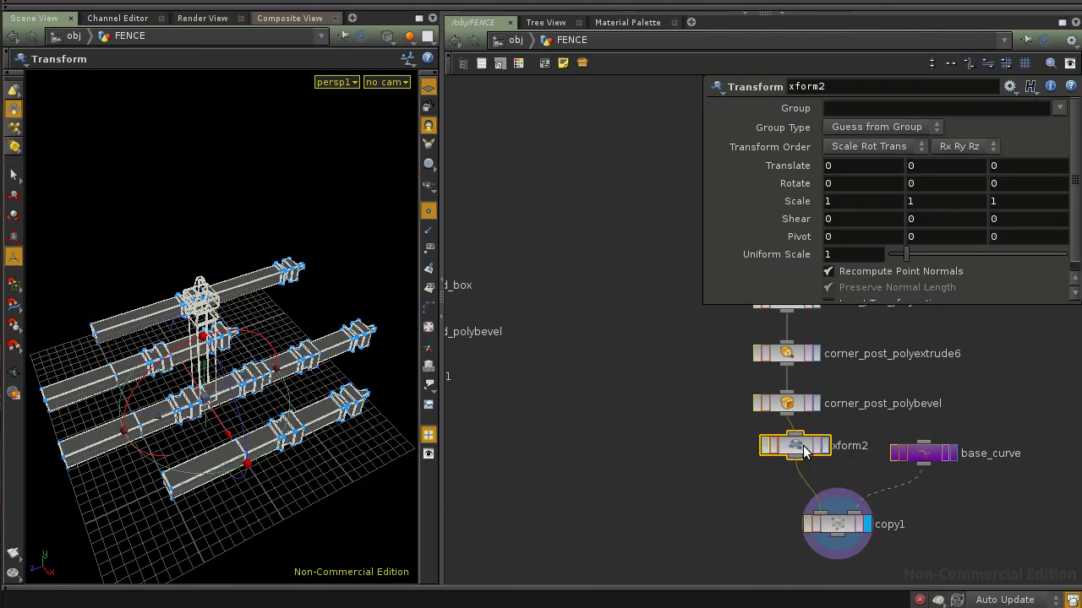
left_click_drag(801, 452, 793, 453)
Set the new Transform node's X rotation to 90 and inspect the upright posts.
left_click(828, 184)
type("90")
key("Return")
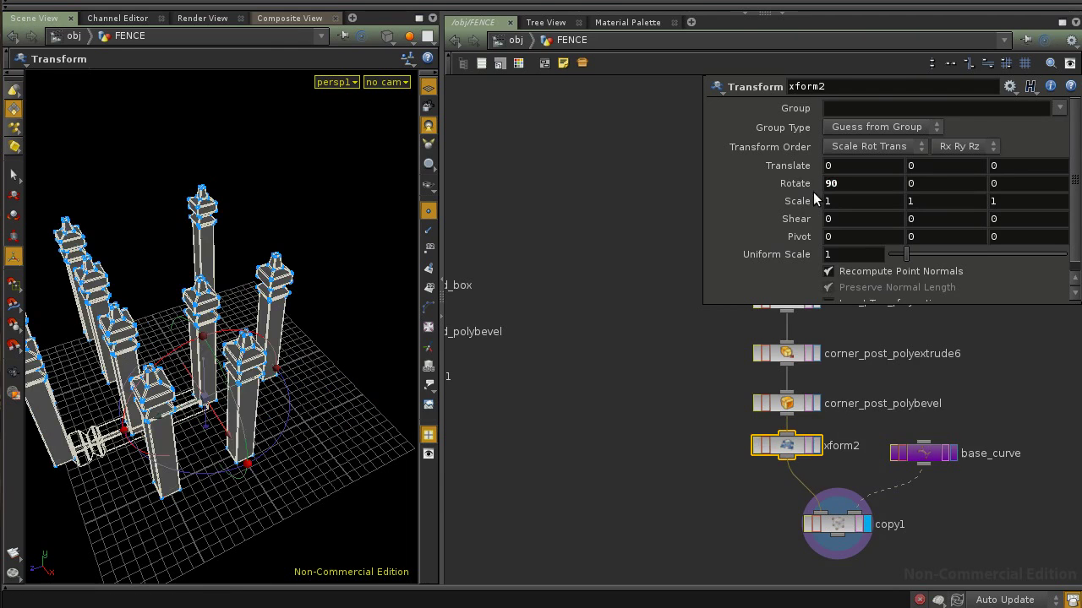
key("Escape")
left_click_drag(192, 342, 224, 384)
scroll(221, 368, "up", 3)
scroll(278, 384, "down", 3)
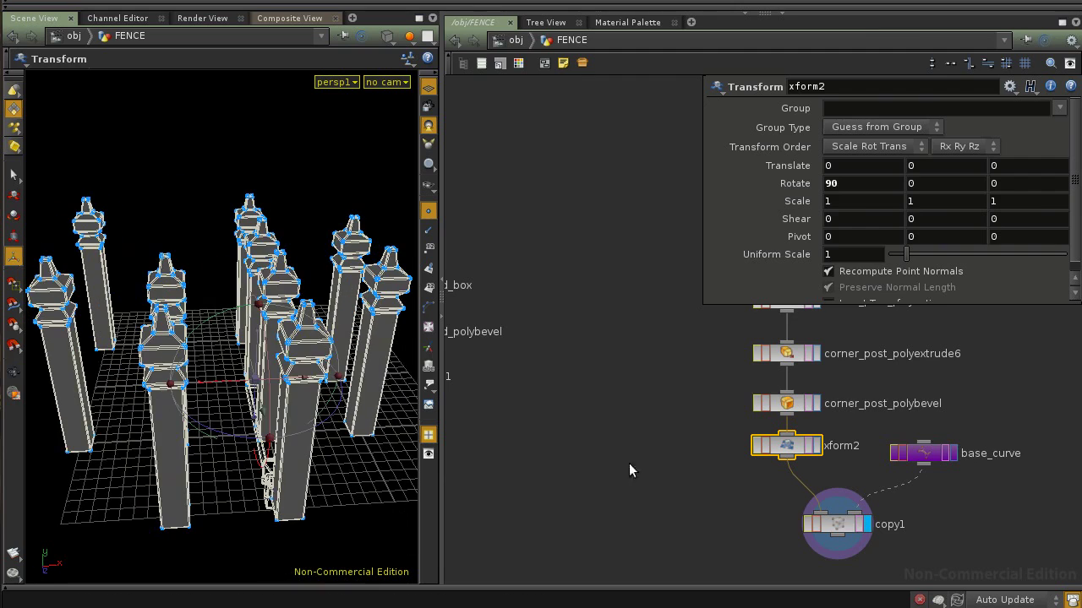
Select base_curve and move its point at 4,0,4 outward along X to about 15.28.
left_click(925, 456)
scroll(233, 441, "down", 4)
left_click_drag(233, 442, 164, 415)
key("space")
scroll(164, 415, "up", 1)
left_click(922, 455)
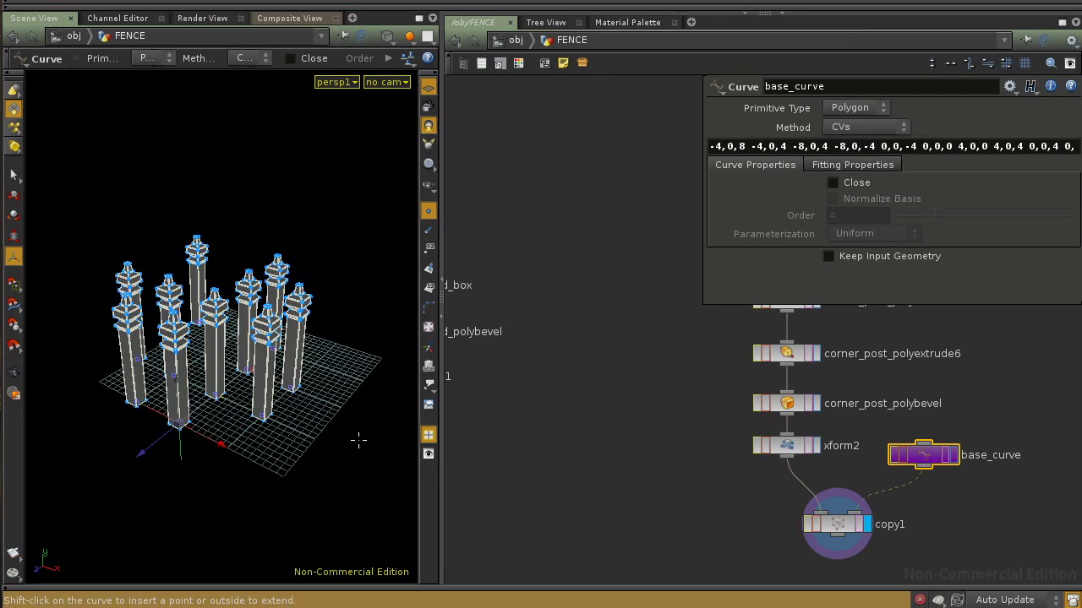
right_click_drag(208, 404, 368, 420)
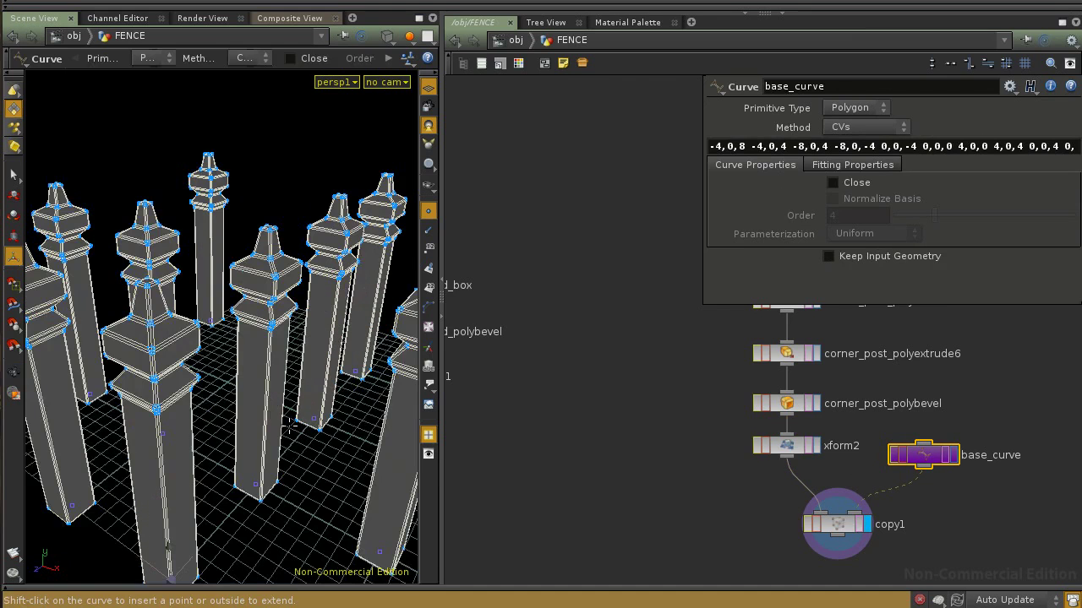
right_click_drag(325, 507, 283, 423)
left_click_drag(315, 423, 544, 505)
Move the neighboring base_curve point at 4,0,0 outward along X to about 15.77.
left_click(300, 377)
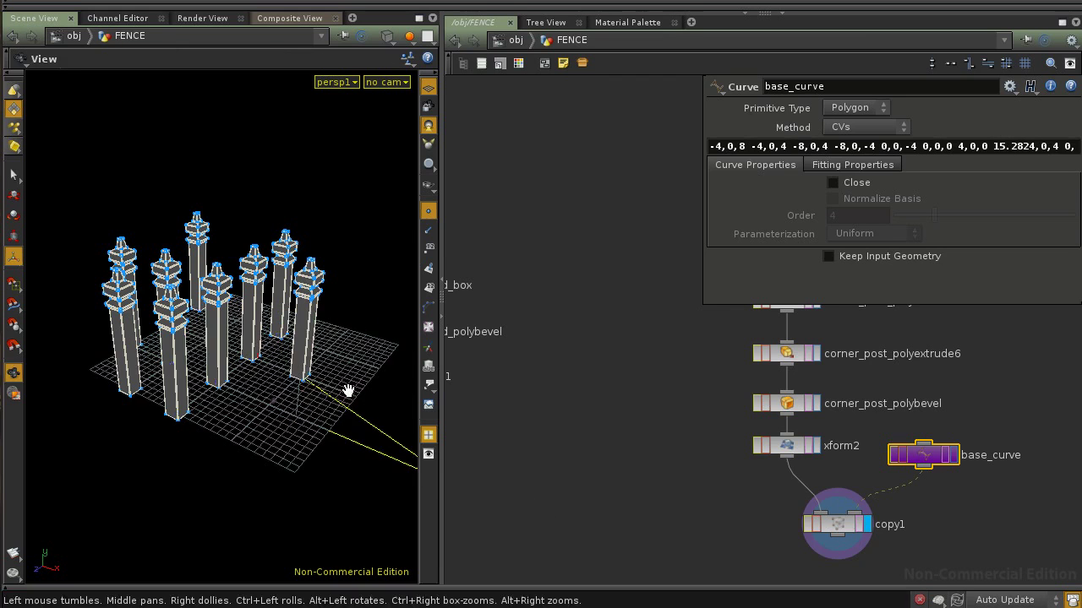
right_click_drag(347, 391, 225, 380)
left_click_drag(316, 371, 421, 402)
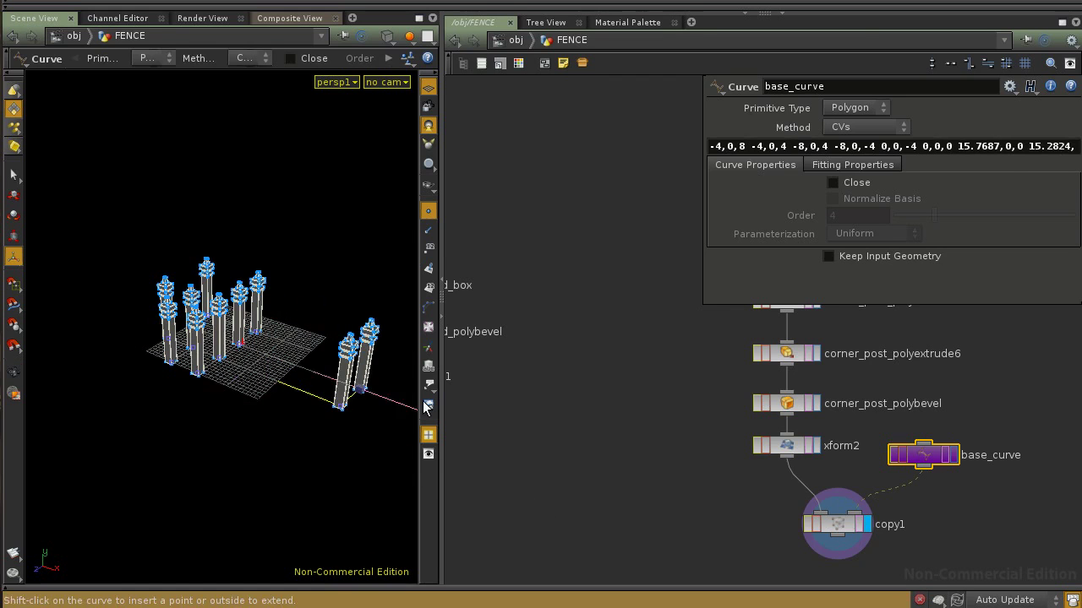
Delete two inner points of base_curve, including the one at the origin, and check the remaining post layout.
middle_click_drag(269, 355, 219, 388)
right_click_drag(219, 388, 196, 421)
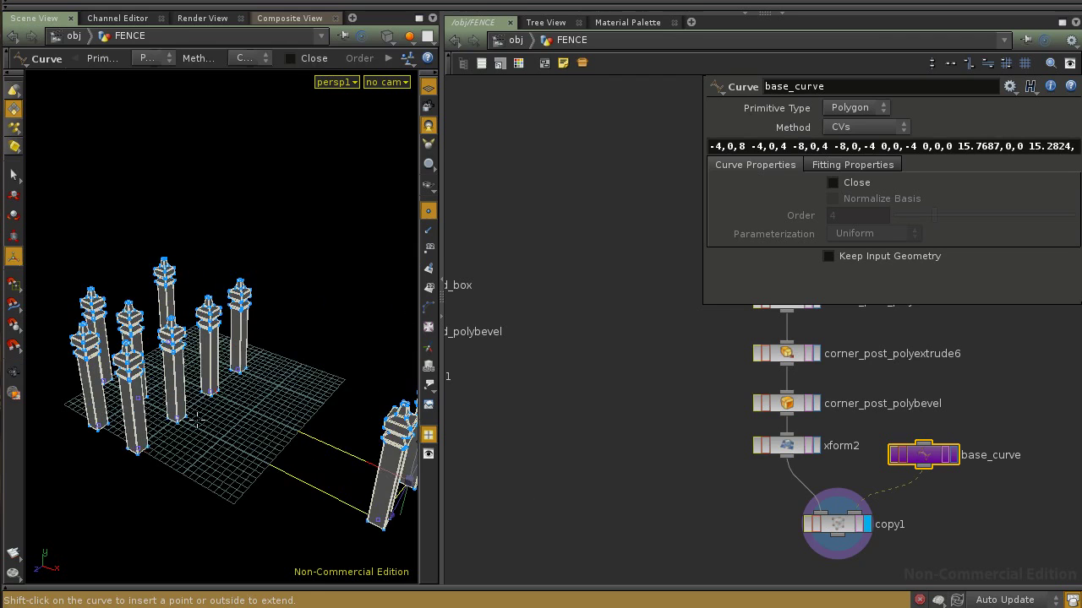
left_click(178, 418)
key("Delete")
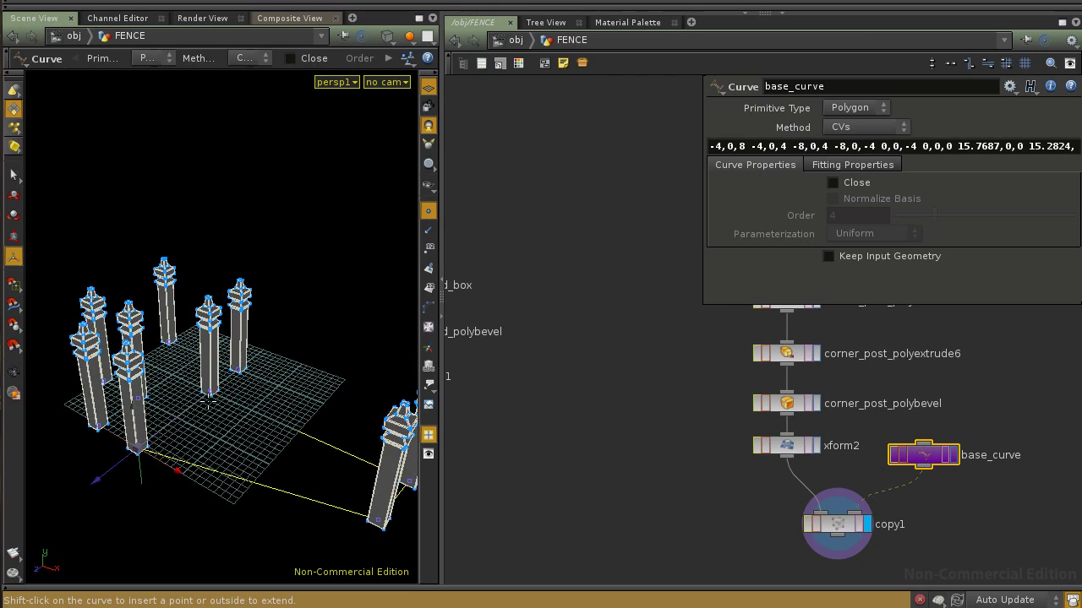
left_click(210, 390)
key("Delete")
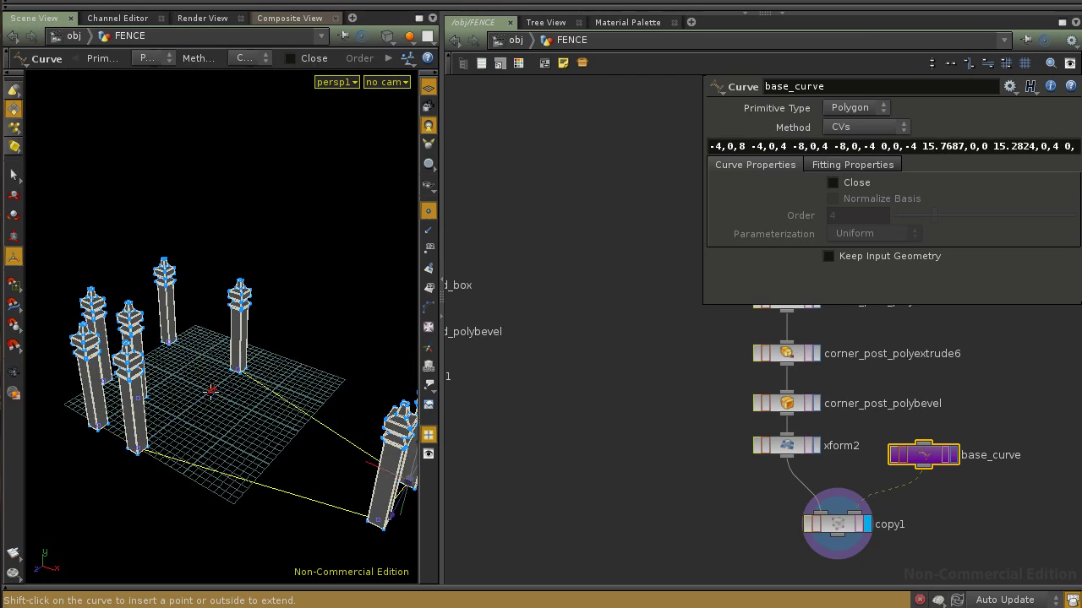
key("space")
left_click_drag(151, 383, 230, 398)
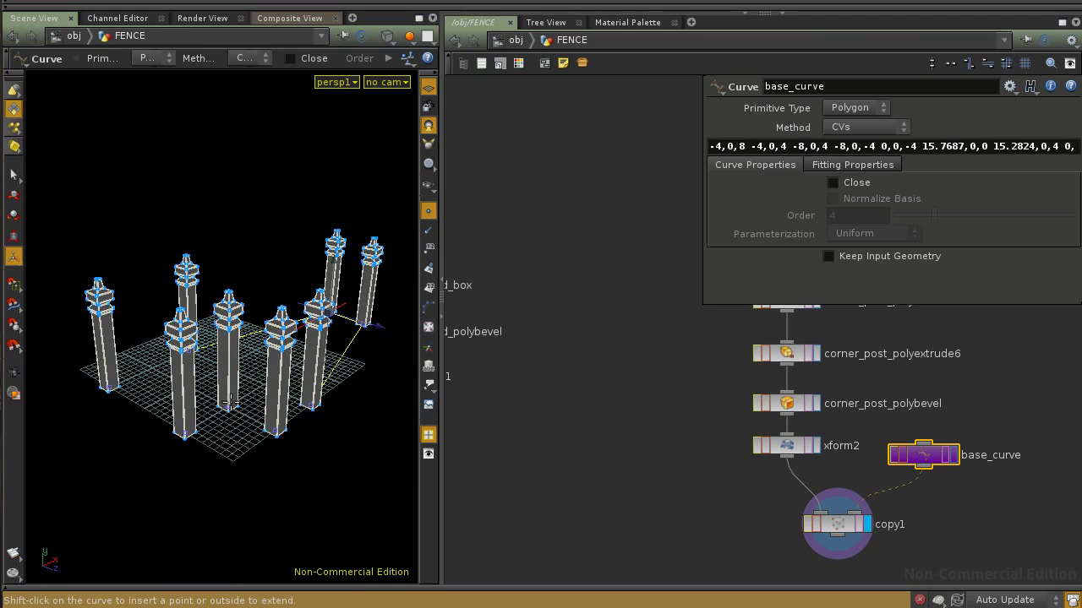
Delete the base_curve points at -4,0,4 and -4,0,8, then check the remaining posts from another angle.
left_click(228, 406)
key("Delete")
left_click(277, 432)
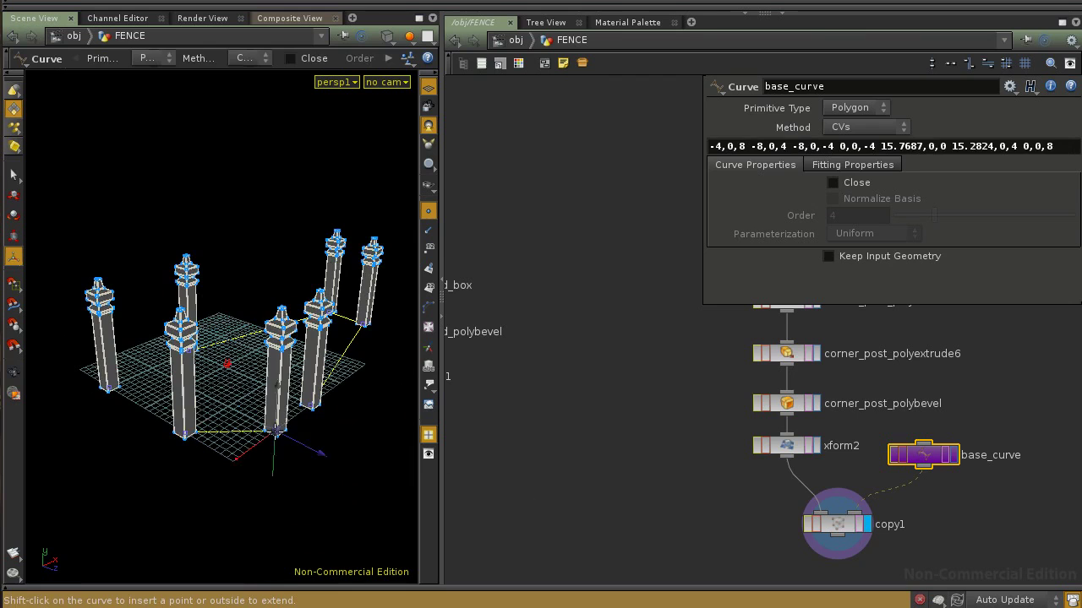
key("Delete")
key("Escape")
left_click_drag(230, 431, 209, 400)
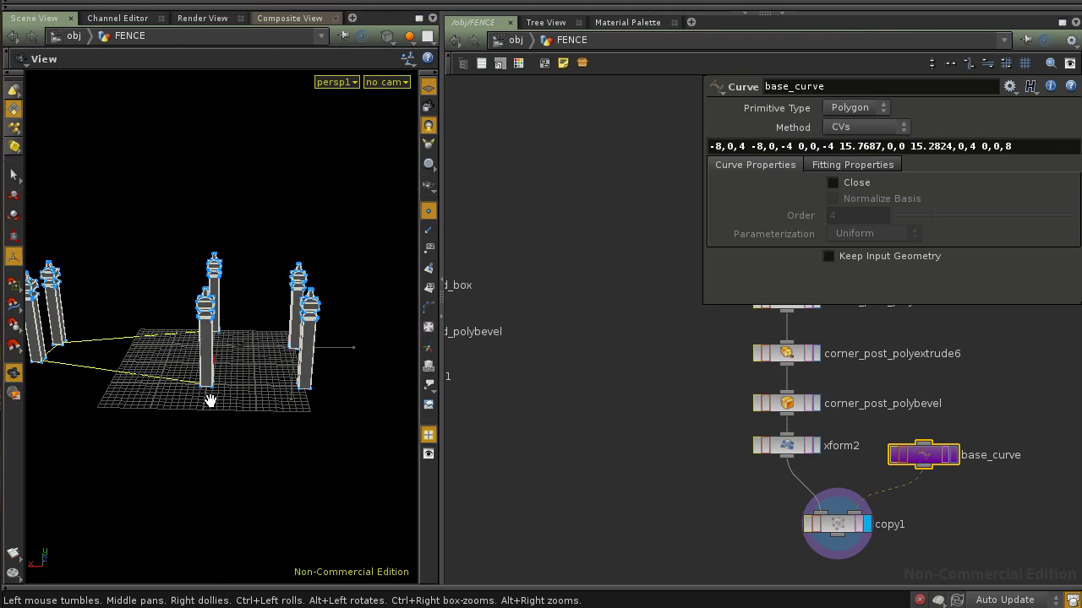
Disconnect base_curve from copy1, move it near the board nodes and make it the displayed node.
middle_click_drag(735, 492, 731, 472)
right_click_drag(700, 473, 677, 465)
middle_click_drag(677, 464, 757, 483)
middle_click_drag(645, 481, 645, 443)
middle_click_drag(756, 482, 692, 486)
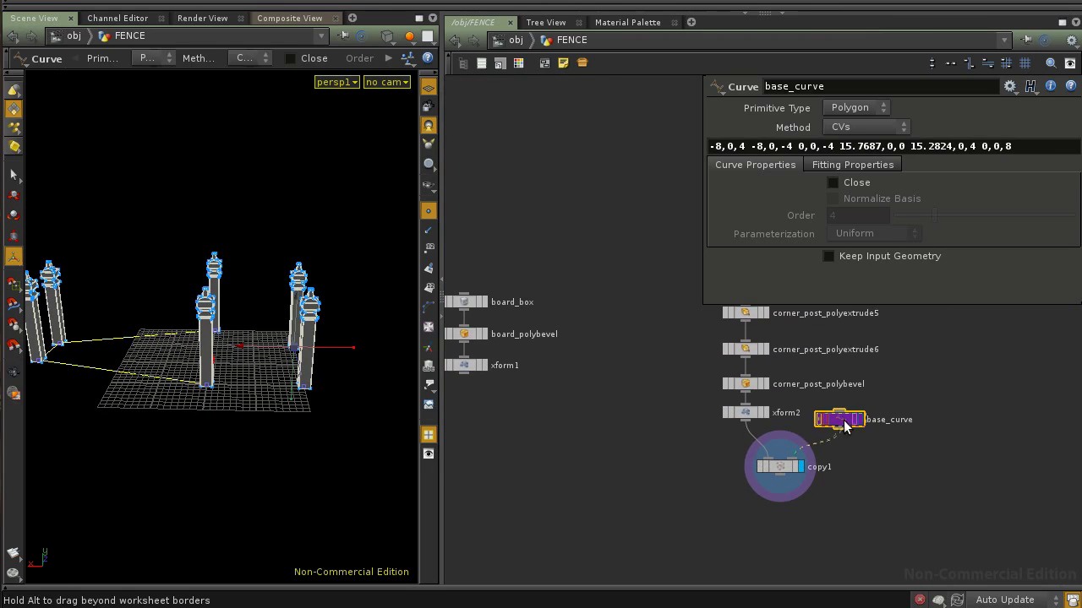
left_click_drag(844, 423, 864, 428)
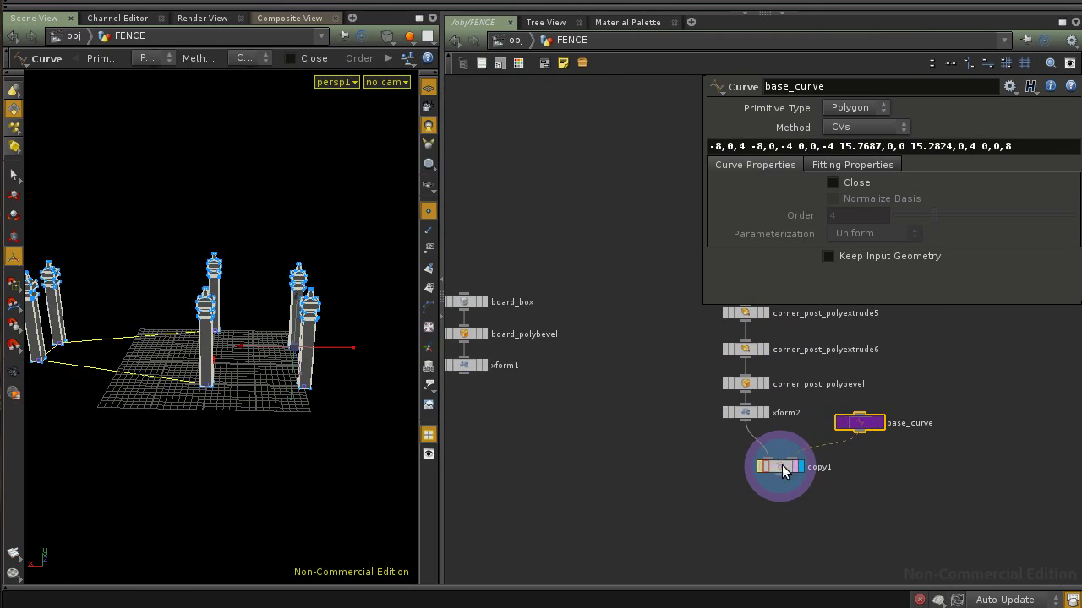
left_click_drag(782, 467, 784, 488)
left_click_drag(843, 468, 845, 468)
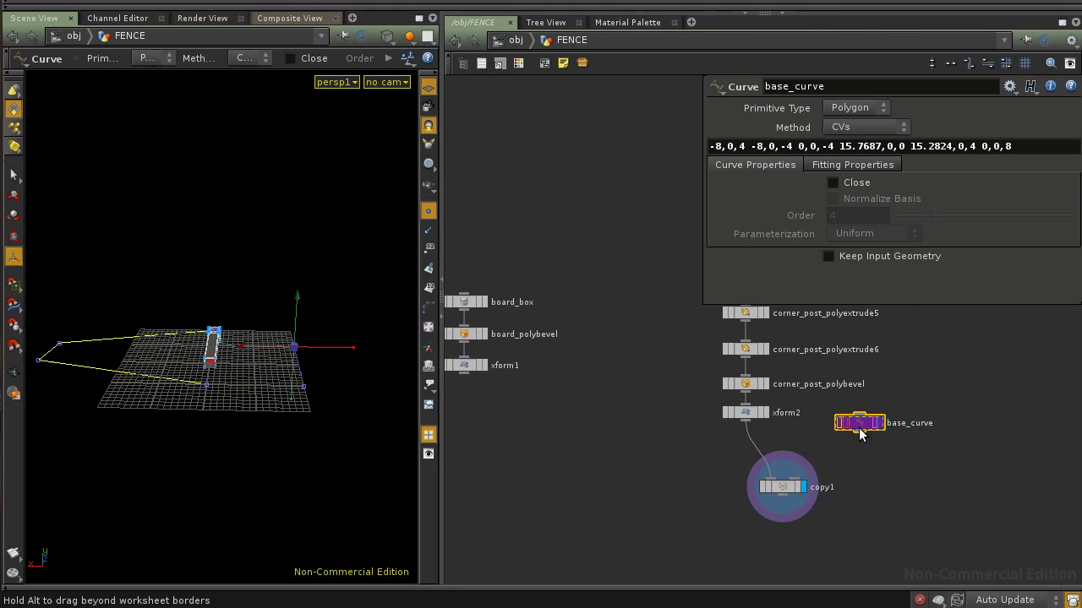
left_click_drag(611, 432, 586, 425)
middle_click_drag(601, 432, 668, 451)
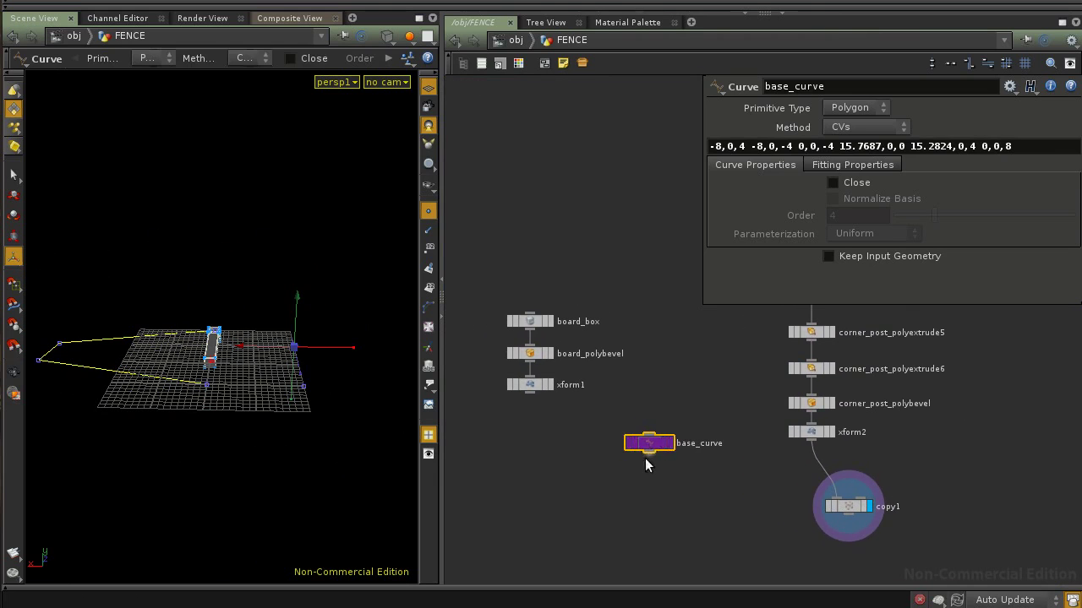
left_click(669, 445)
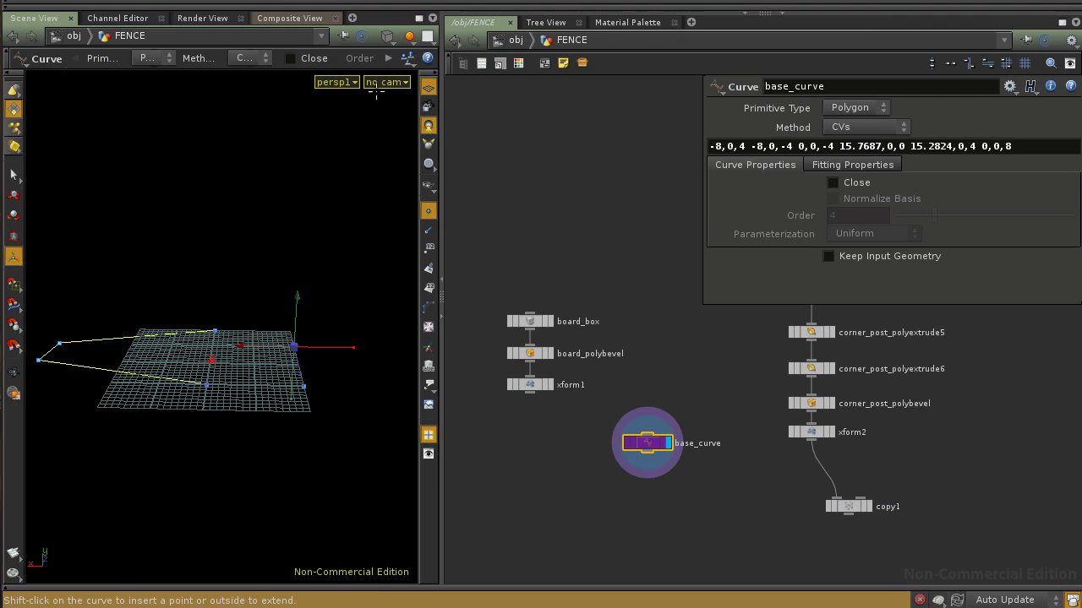
Hide the reference grid and inspect the shape and corners of the bare base curve.
key("Escape")
left_click_drag(276, 280, 295, 356)
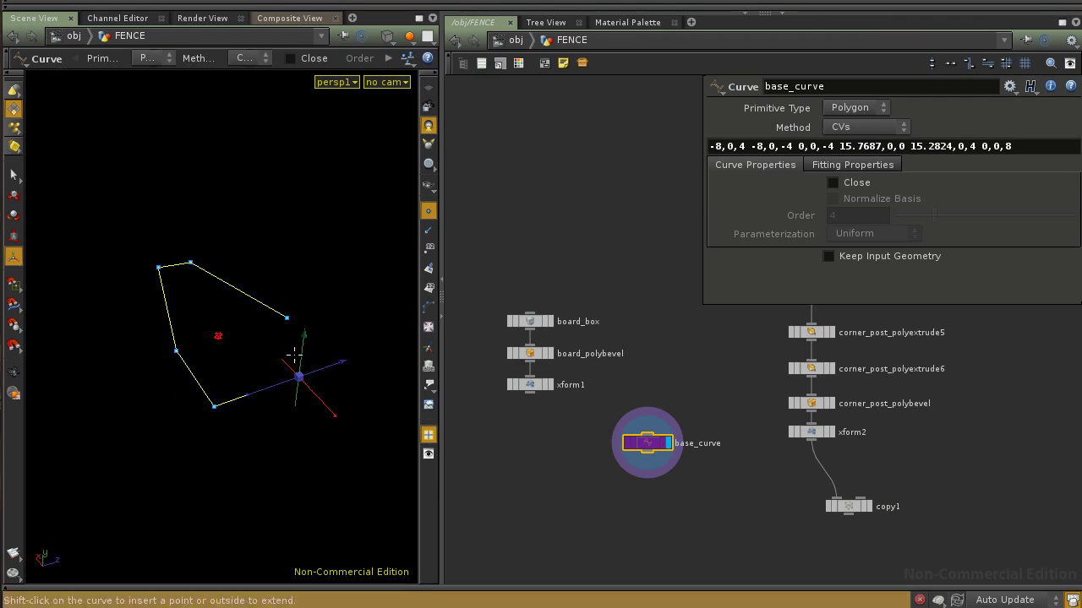
left_click_drag(641, 449, 626, 469)
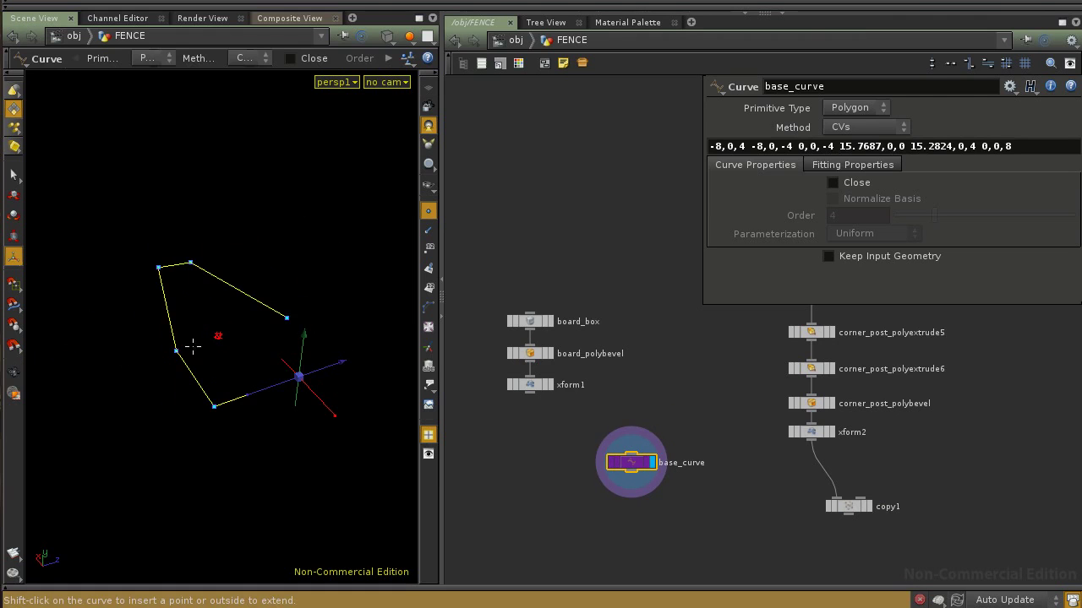
left_click_drag(163, 265, 156, 391)
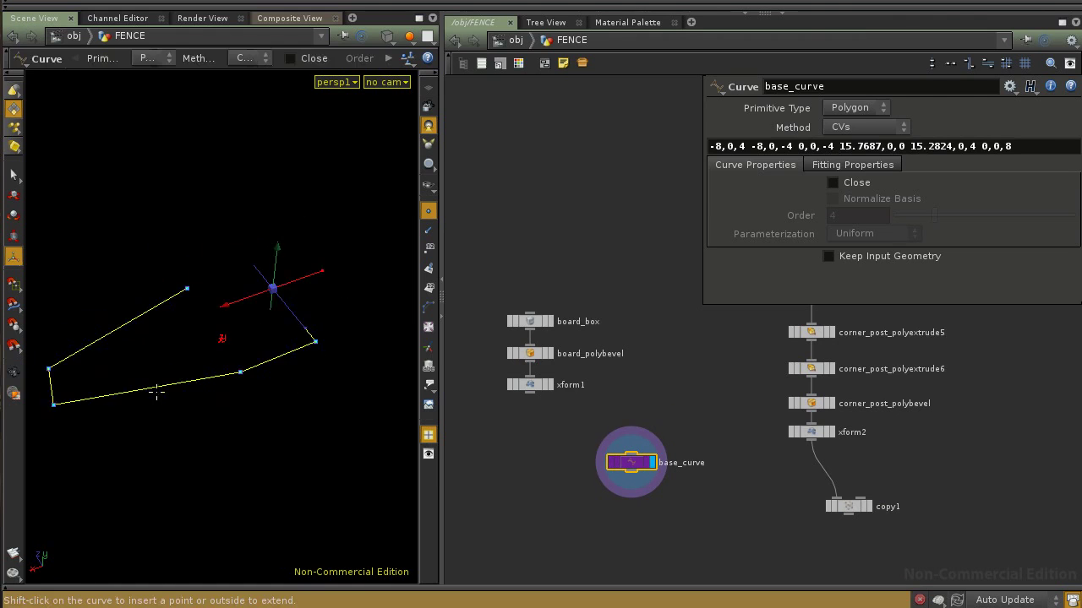
middle_click_drag(154, 399, 208, 395, "alt")
mouse_move(208, 395)
right_mouse_down("alt")
mouse_move(217, 401)
mouse_move(198, 412)
right_mouse_up("alt")
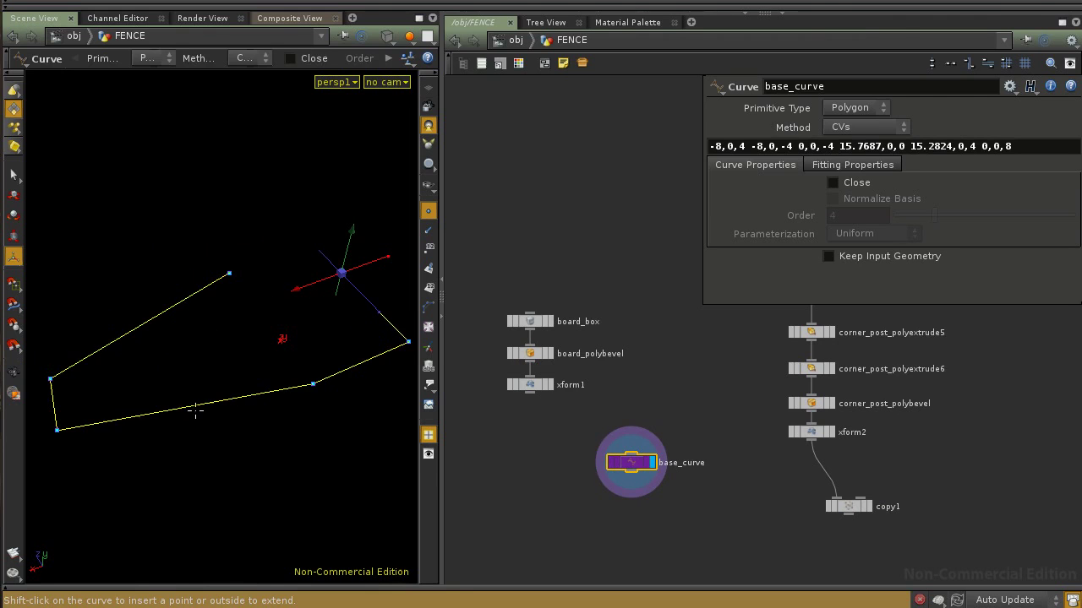
left_click_drag(636, 467, 639, 433)
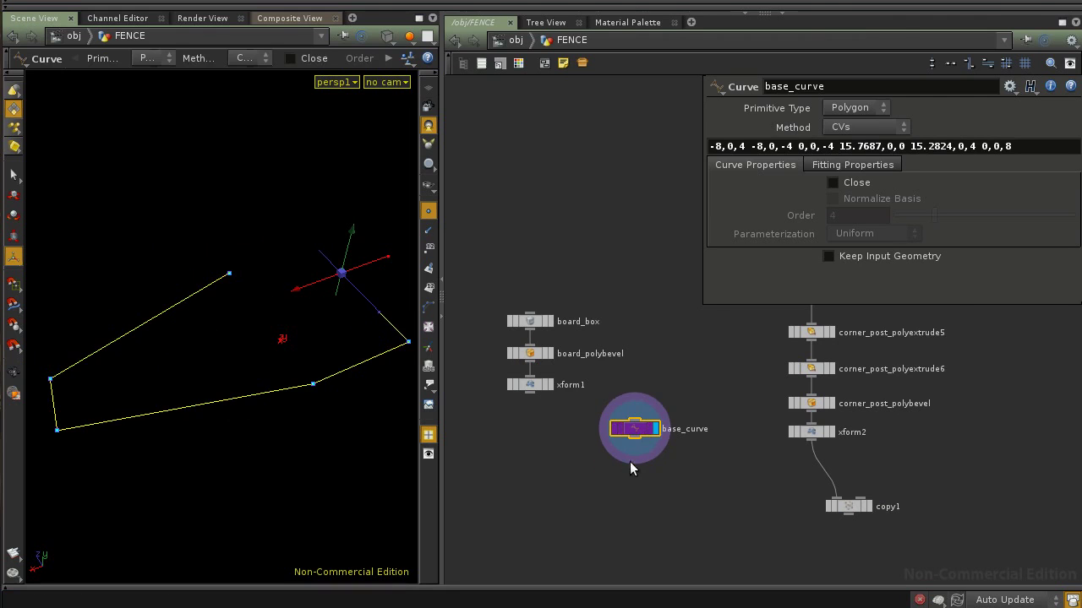
Add a Resample node directly below base_curve and display its output.
middle_click_drag(620, 457, 638, 436)
key("Tab")
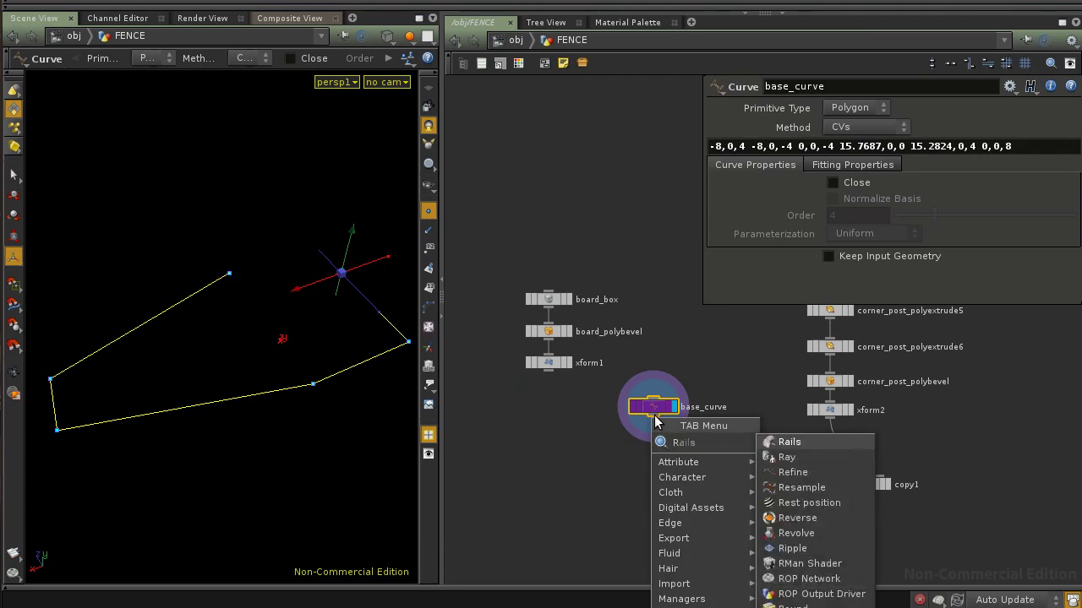
left_click(813, 449)
left_click(651, 468)
left_click(653, 466)
left_click_drag(651, 470, 652, 454)
scroll(603, 470, "up", 4)
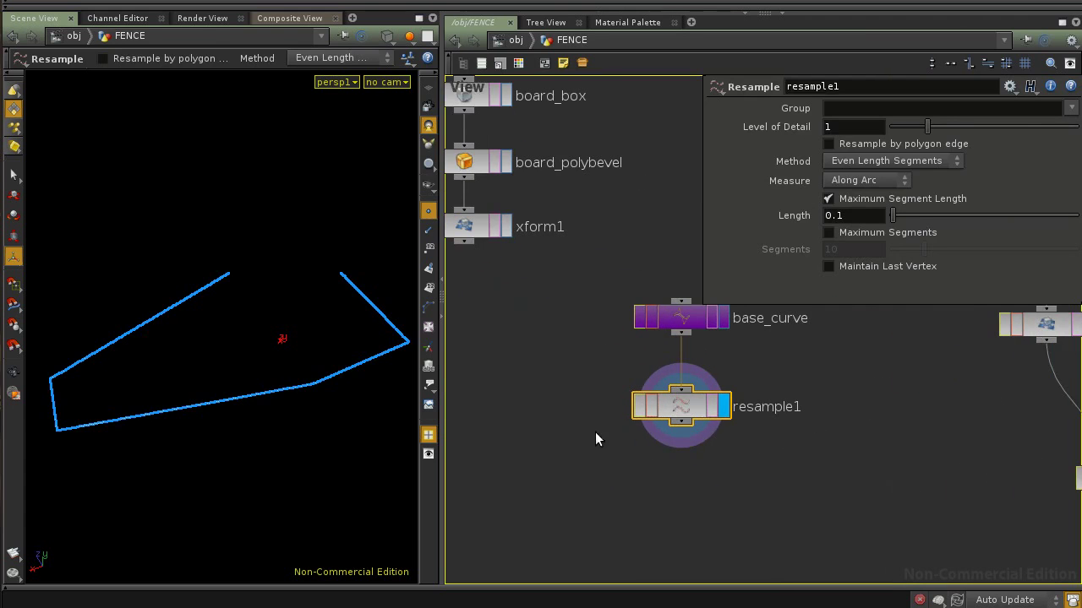
Examine how densely the resampled points are spaced along the curve and around its corners.
right_click_drag(234, 388, 417, 391, "alt")
middle_click_drag(299, 388, 236, 268, "alt")
right_click_drag(237, 268, 322, 317, "alt")
middle_click_drag(322, 318, 270, 272, "alt")
right_click_drag(270, 272, 29, 342, "alt")
left_click(430, 252)
middle_click_drag(244, 333, 296, 338, "alt")
mouse_move(184, 346)
right_mouse_down("alt")
mouse_move(244, 345)
mouse_move(203, 346)
right_mouse_up("alt")
left_click(427, 250)
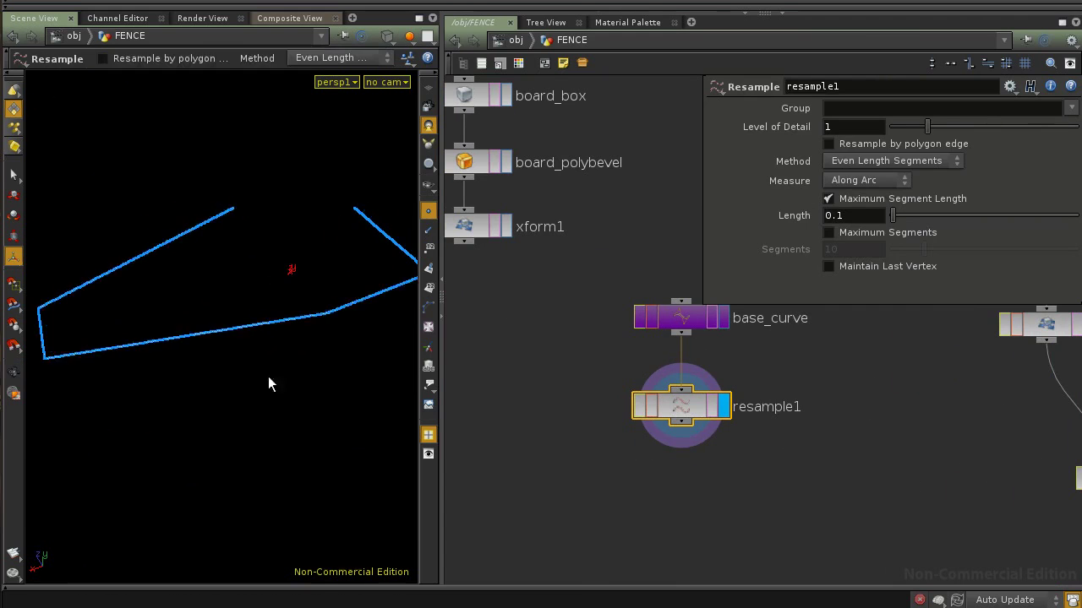
middle_click_drag(196, 367, 222, 394, "alt")
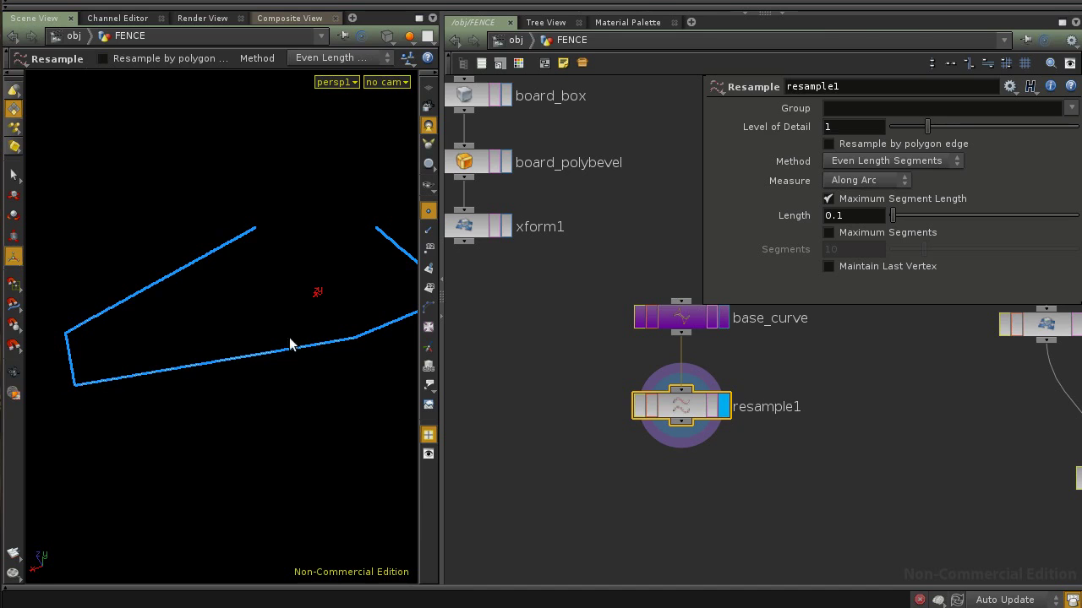
left_click_drag(289, 337, 262, 372)
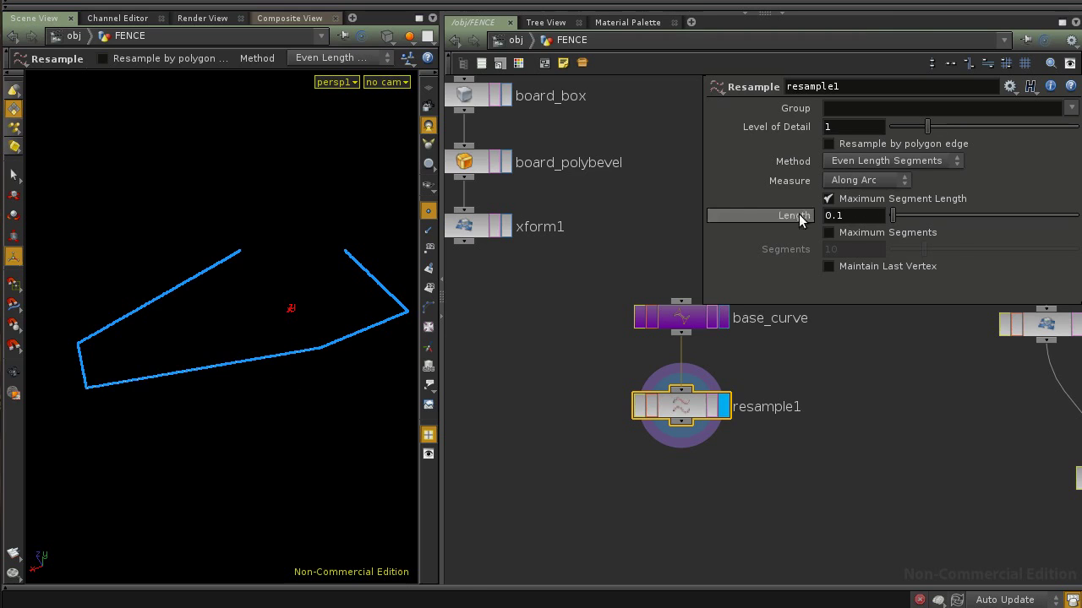
Set resample1's maximum segment length to 1.65 and enable Resample by polygon edge.
left_click_drag(893, 216, 955, 226)
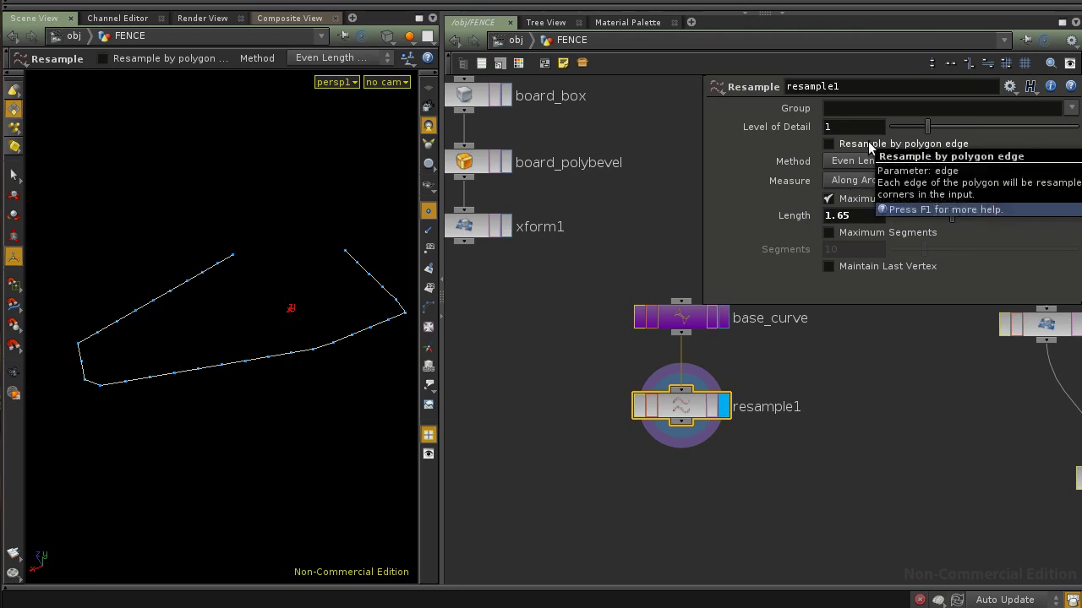
left_click(871, 145)
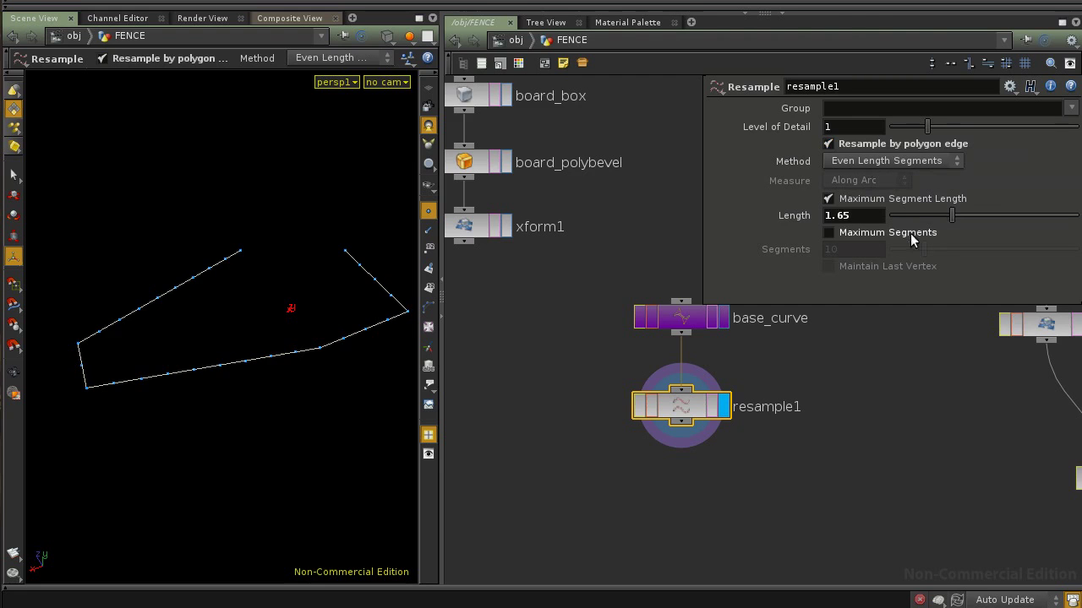
mouse_move(970, 219)
left_mouse_down()
mouse_move(987, 226)
mouse_move(948, 241)
mouse_move(993, 238)
mouse_move(932, 244)
mouse_move(959, 234)
left_mouse_up()
mouse_move(958, 240)
left_mouse_down()
mouse_move(930, 251)
mouse_move(952, 241)
left_mouse_up()
key("Escape")
right_click_drag(167, 389, 251, 402)
middle_click_drag(138, 393, 210, 404)
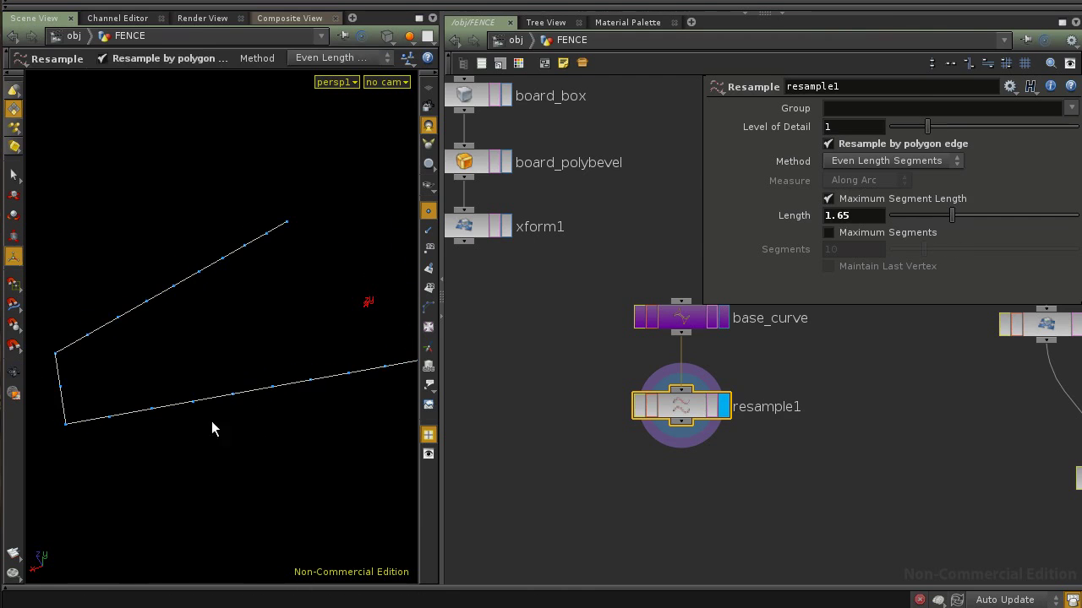
Delete the xform1 node below board_polybevel and select board_box to review its dimensions.
left_click(477, 229)
key("Delete")
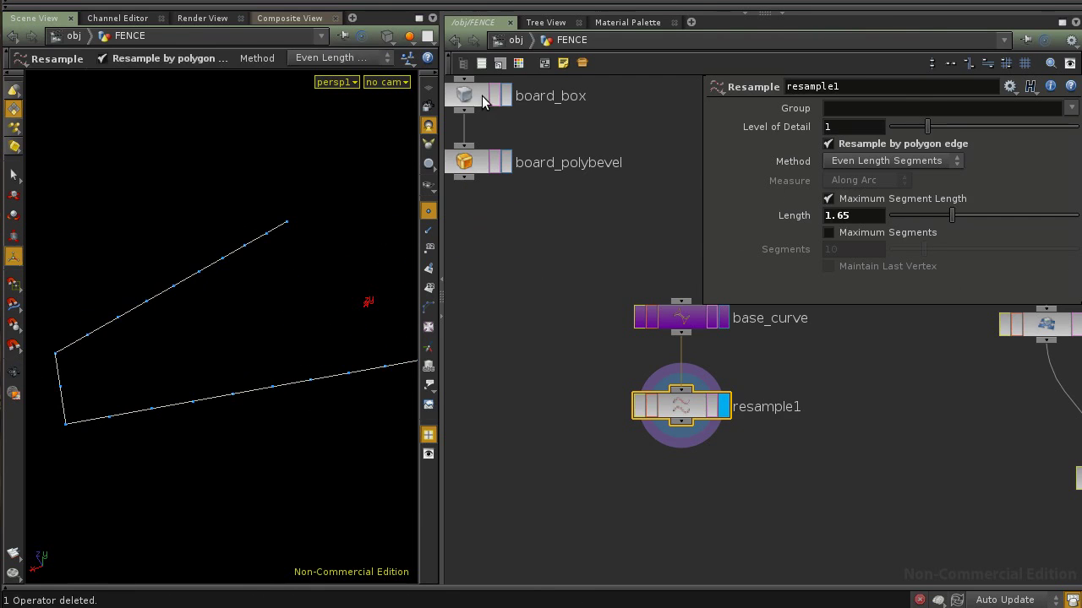
left_click(482, 95)
key("h")
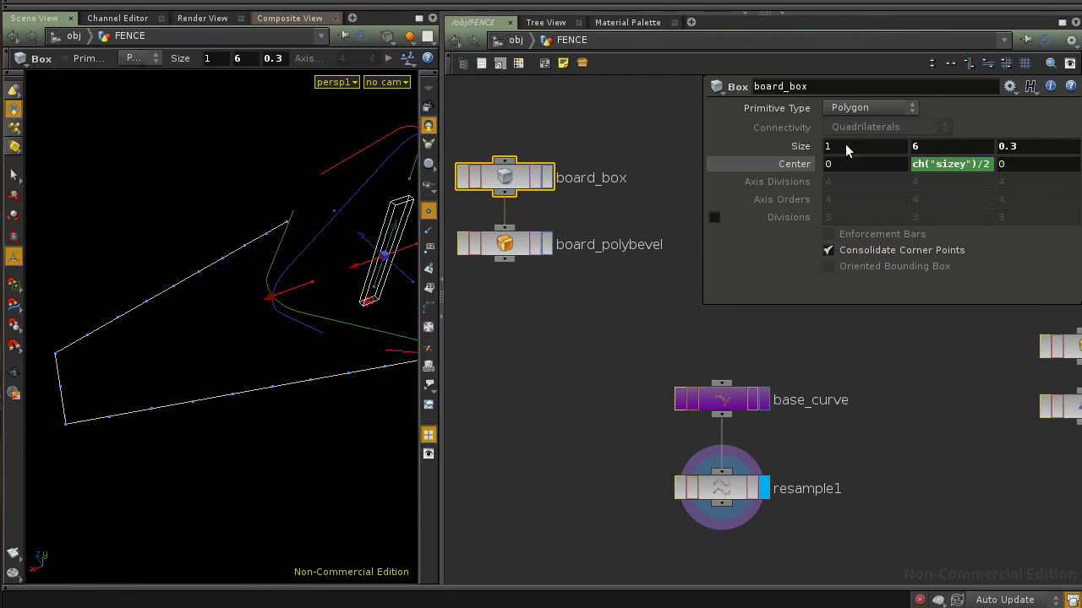
key("space")
left_click_drag(338, 295, 219, 316)
key("ctrl+z")
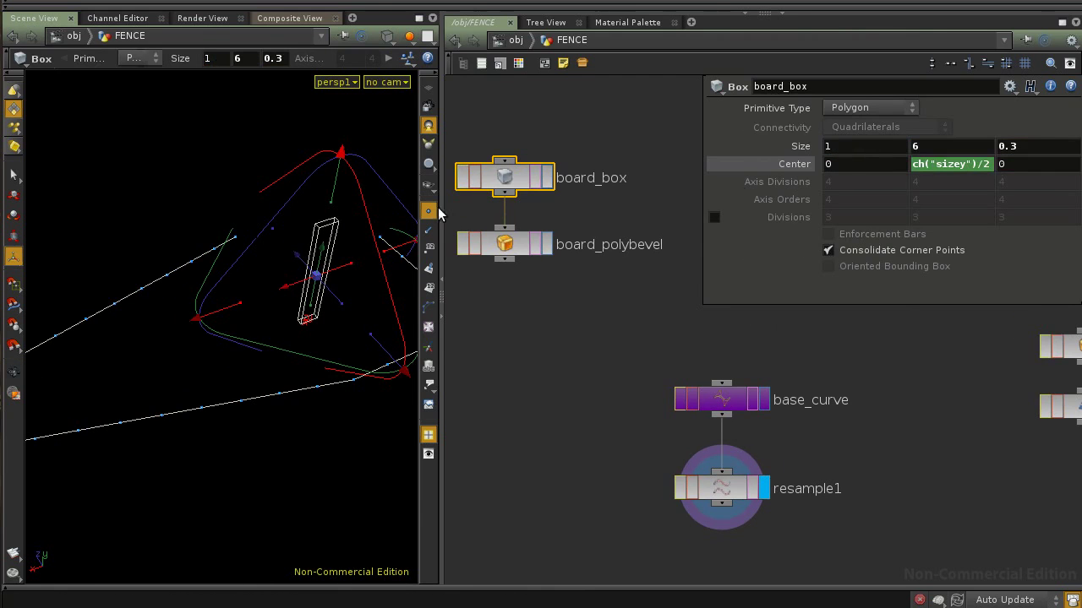
Link resample1's Length to board_box's X size with the relative reference ch("../board_box/sizex").
right_click(840, 152)
left_click(874, 217)
right_click(834, 148)
left_click(877, 219)
left_click(724, 483)
middle_click_drag(669, 459, 638, 313)
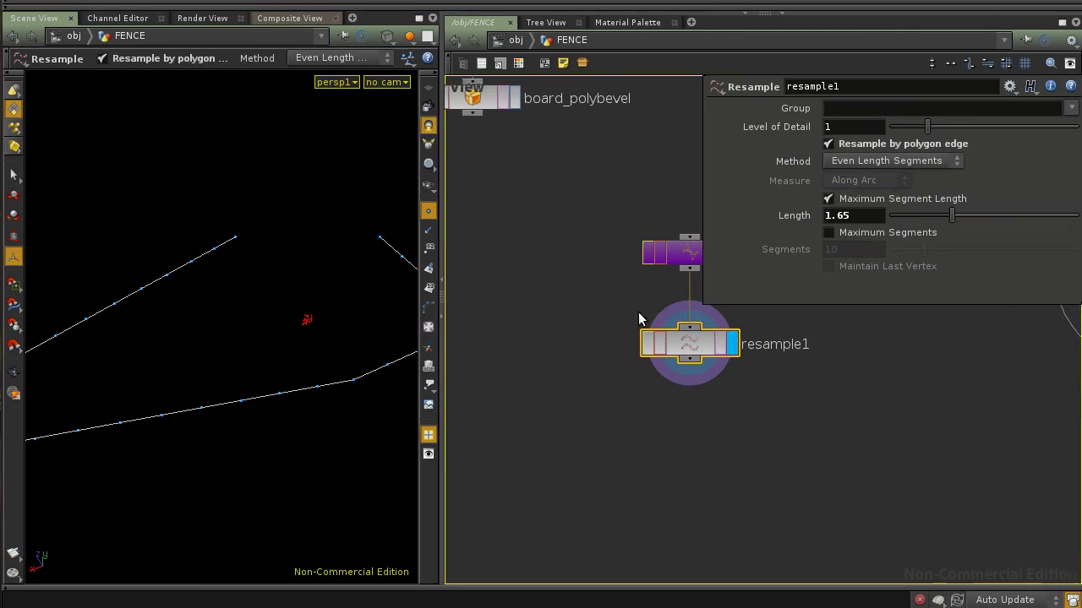
right_click(854, 216)
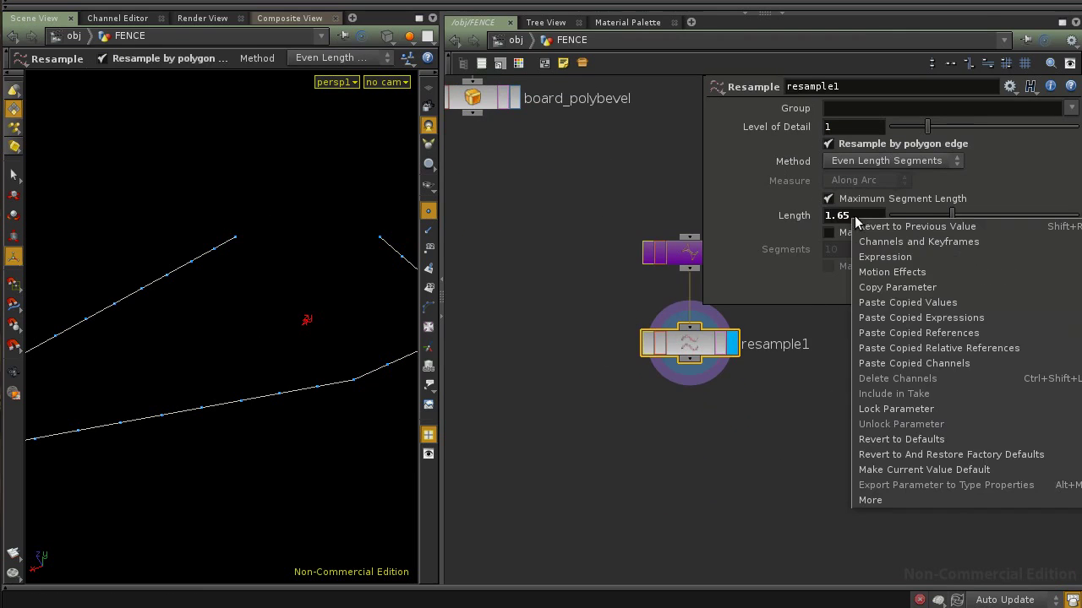
left_click(1022, 349)
key("Escape")
left_click_drag(213, 434, 198, 464)
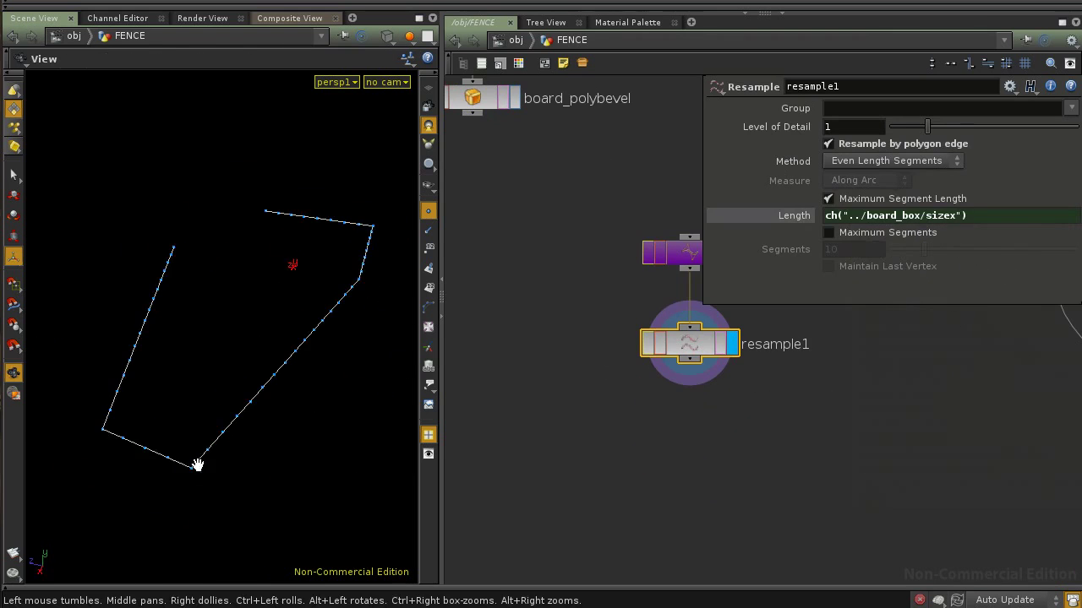
Move the board_box and board_polybevel nodes beside the base_curve chain.
left_click_drag(343, 364, 291, 389)
middle_click_drag(292, 390, 311, 423, "alt")
right_click_drag(312, 422, 258, 416, "alt")
left_click_drag(259, 416, 285, 411, "alt")
middle_click_drag(662, 423, 668, 480, "alt")
middle_click_drag(539, 407, 551, 392, "alt")
right_click_drag(767, 437, 652, 434, "alt")
left_click_drag(550, 169, 591, 367)
left_click(619, 420)
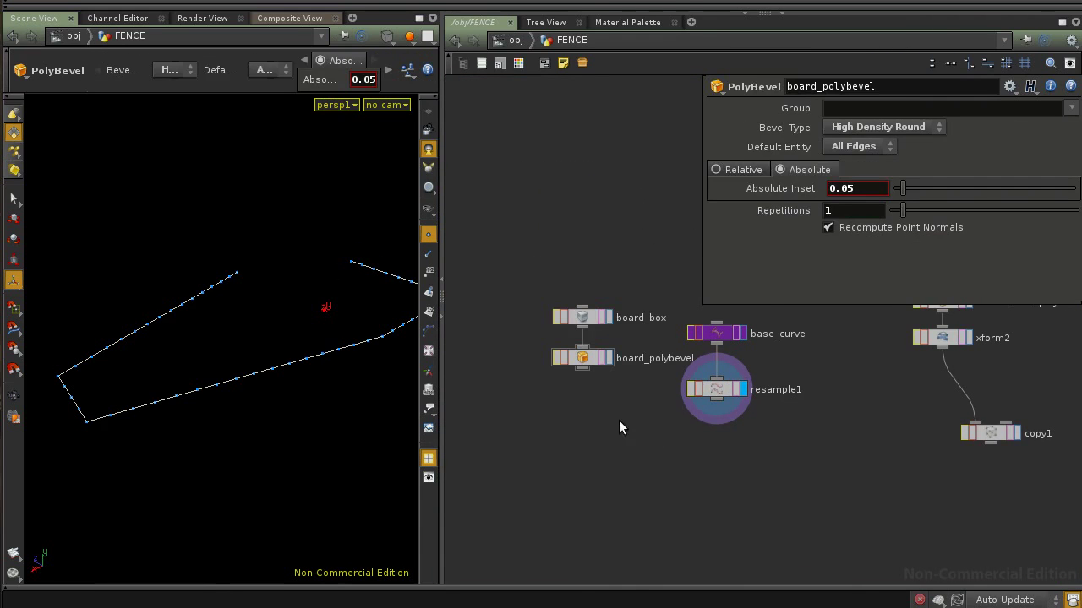
Add a Copy node that copies board_polybevel onto the points of resample1, and display it.
key("Tab")
type("co")
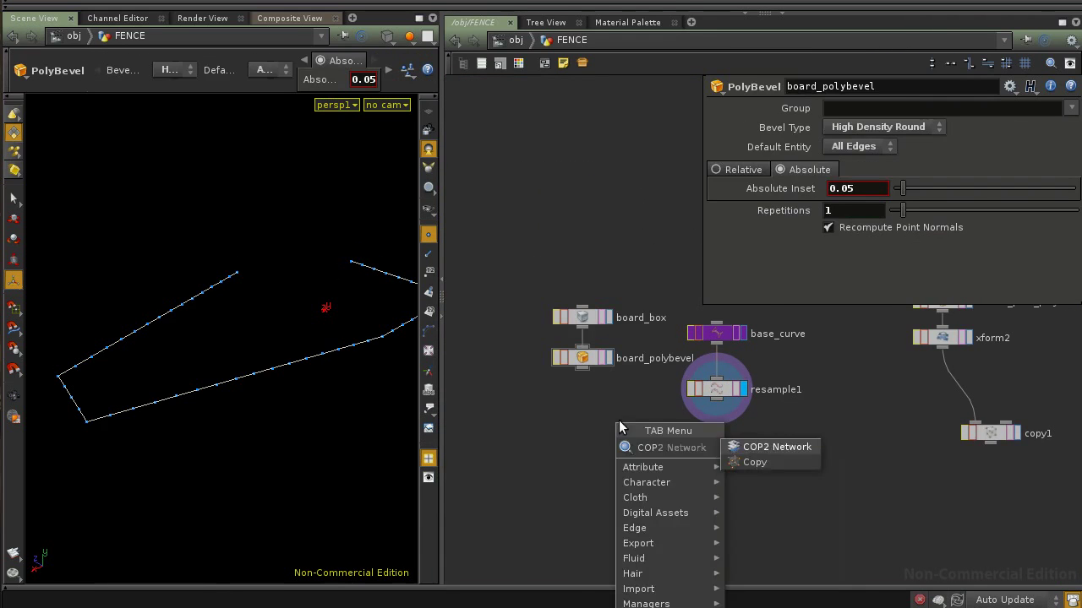
left_click(749, 461)
left_click(649, 464)
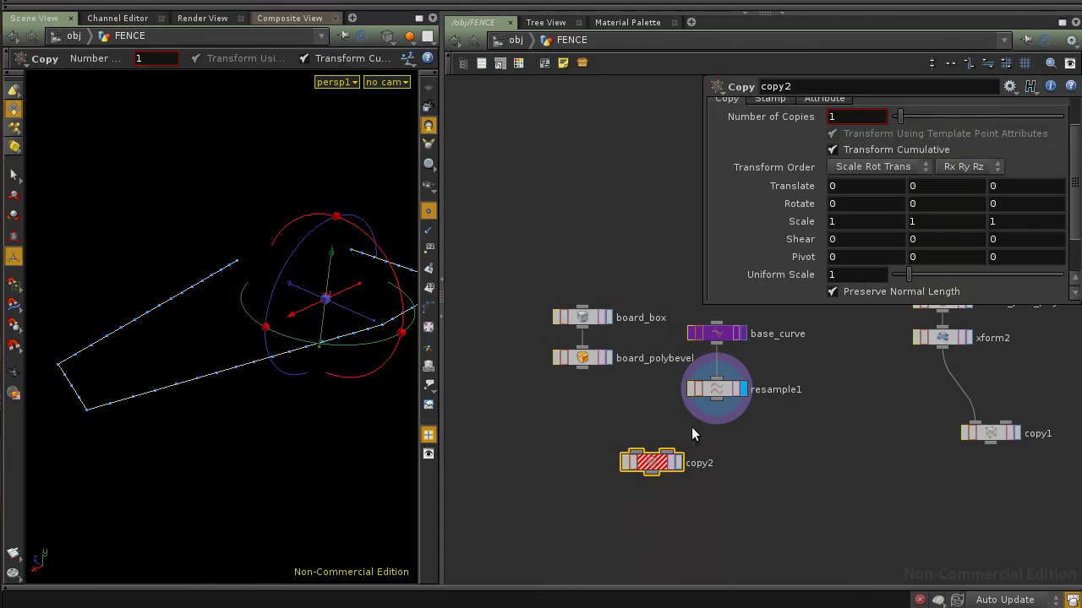
left_click(716, 394)
left_click_drag(717, 405, 667, 450)
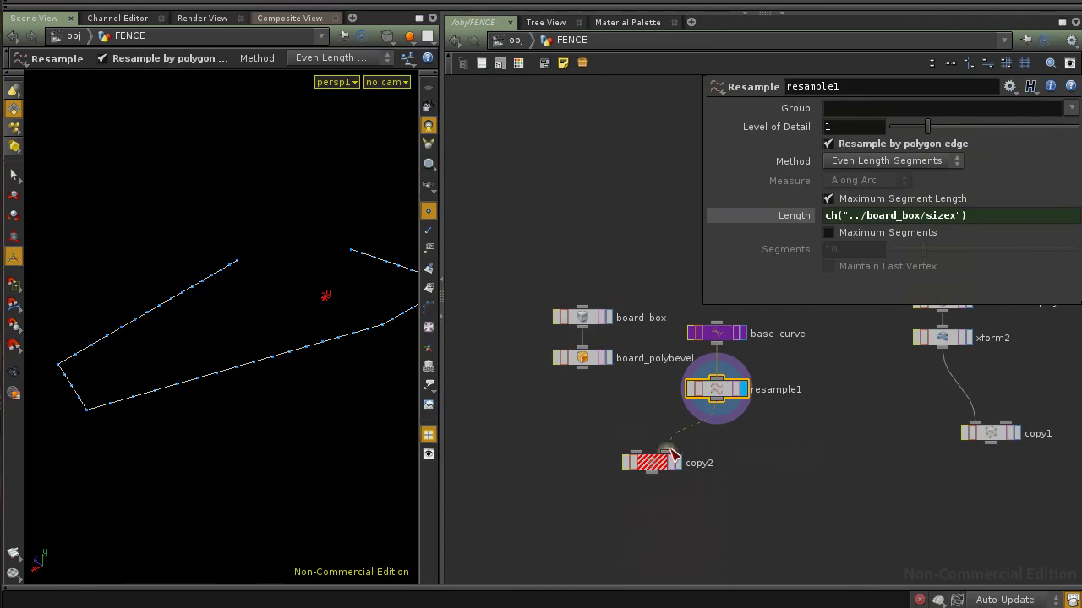
left_click_drag(583, 369, 636, 456)
left_click(676, 463)
left_click(666, 467)
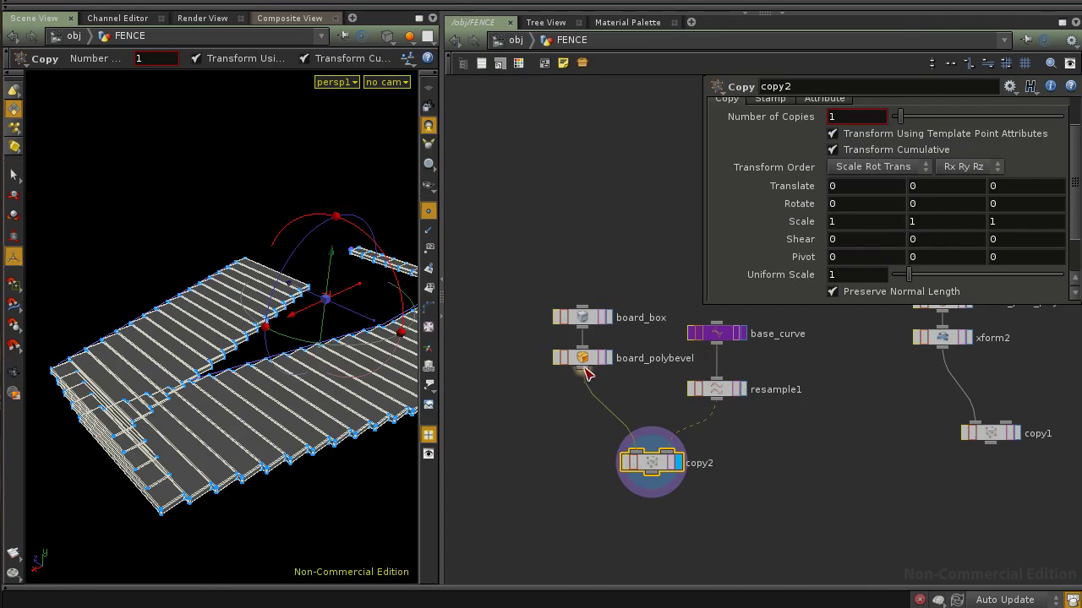
Insert a Transform node between board_polybevel and copy2 and set its X rotation to 90.
key("Tab")
type("tr")
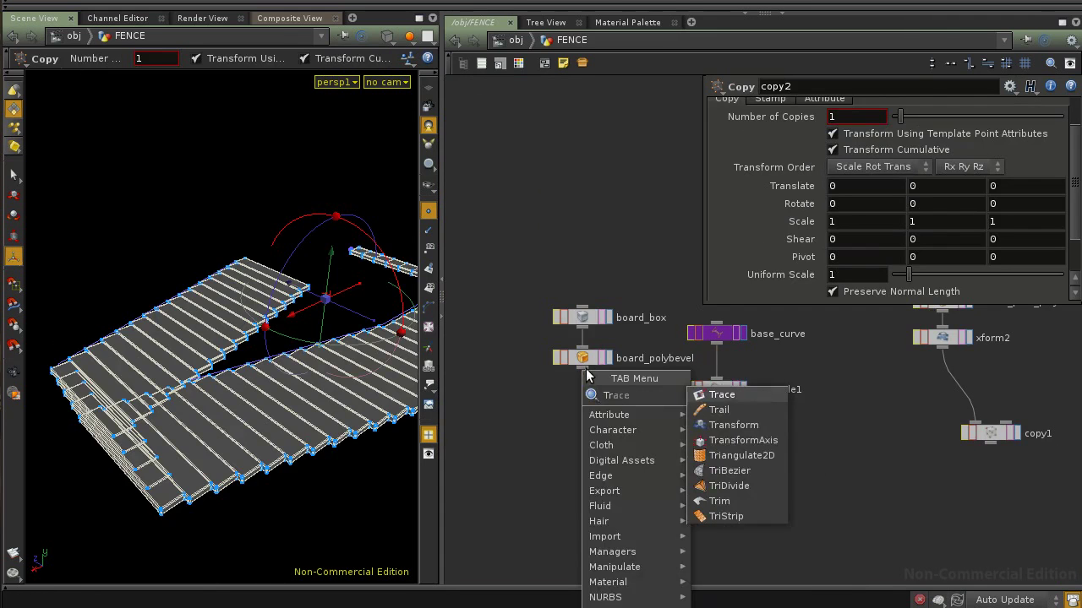
left_click(725, 426)
left_click(595, 408)
left_click_drag(597, 409, 585, 392)
left_click(821, 188)
type("90")
key("Return")
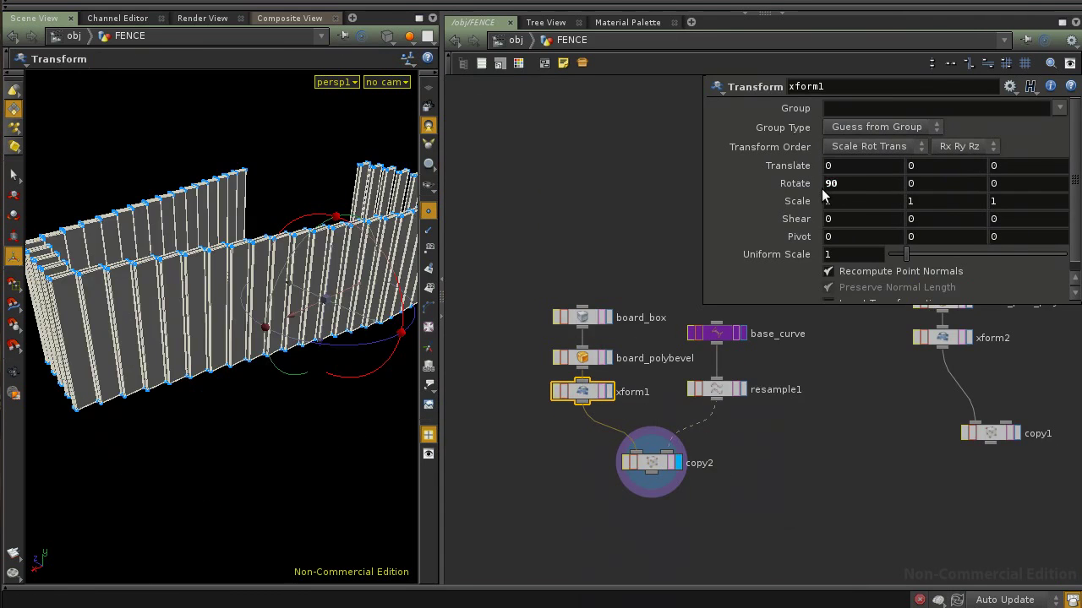
Select base_curve, show the reference grid and inspect the upright boards along the curve.
left_click_drag(189, 316, 310, 335)
left_click_drag(217, 338, 135, 362)
left_click_drag(317, 334, 195, 397)
left_click(717, 333)
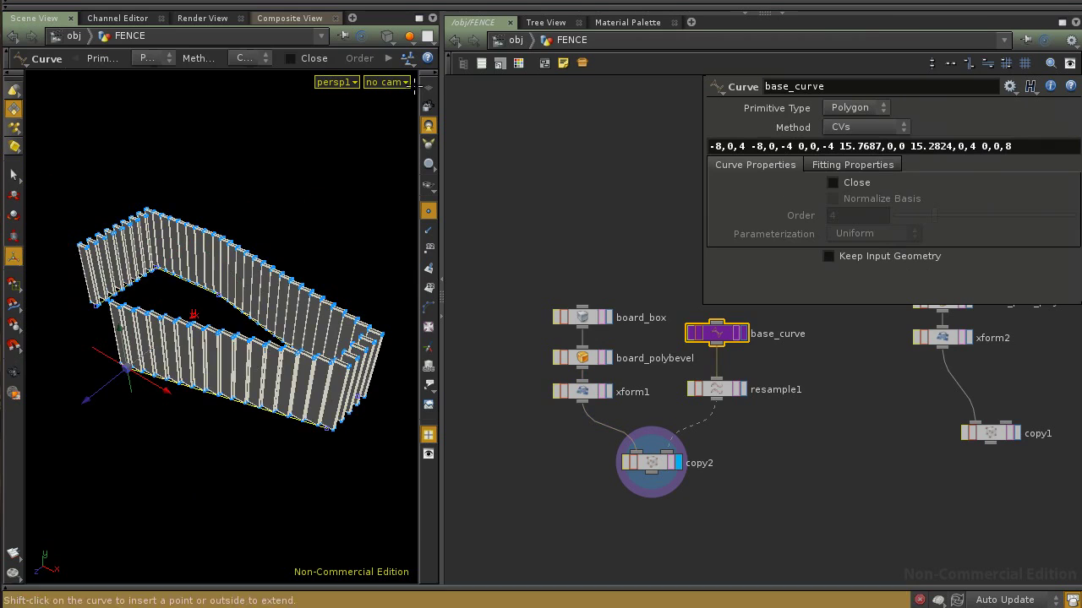
left_click(427, 88)
left_click_drag(338, 365, 239, 411)
right_click_drag(239, 411, 307, 414)
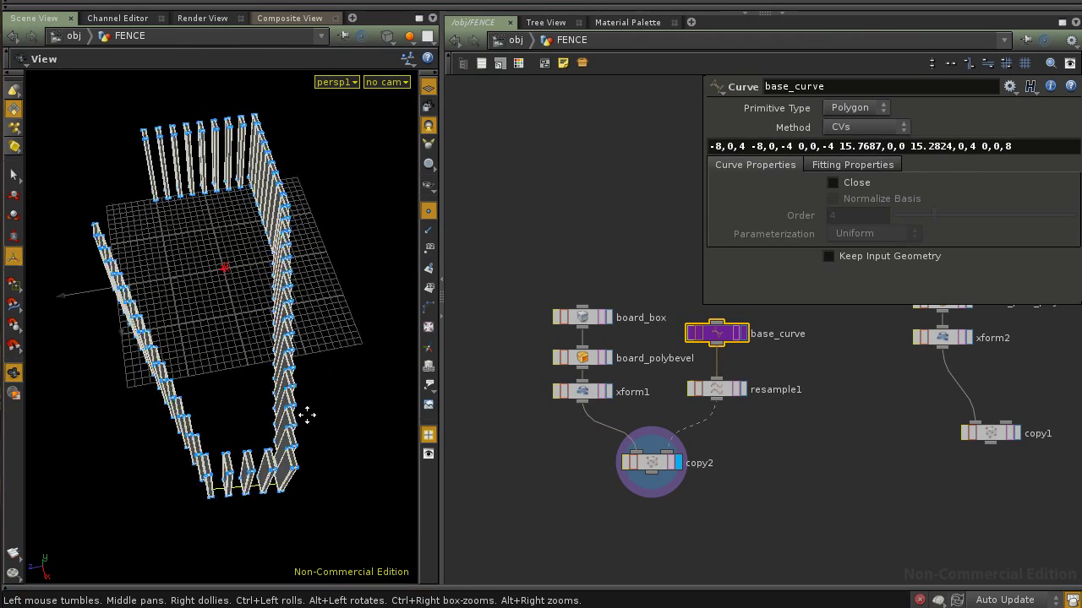
Move base_curve's second to fifth points to -8,0,-8; 0,0,-8; 17.138,0,-8 and 15.6501,0,8 for a more rectangular fence outline.
left_click_drag(307, 415, 241, 439)
left_click(243, 437)
left_click_drag(242, 437, 176, 481)
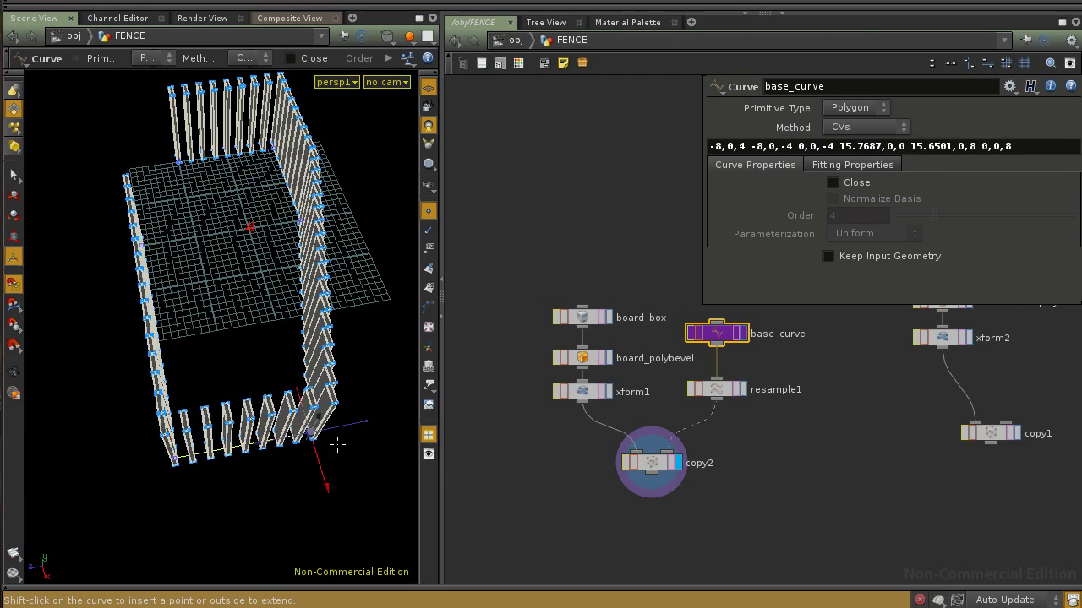
left_click_drag(362, 439, 318, 475)
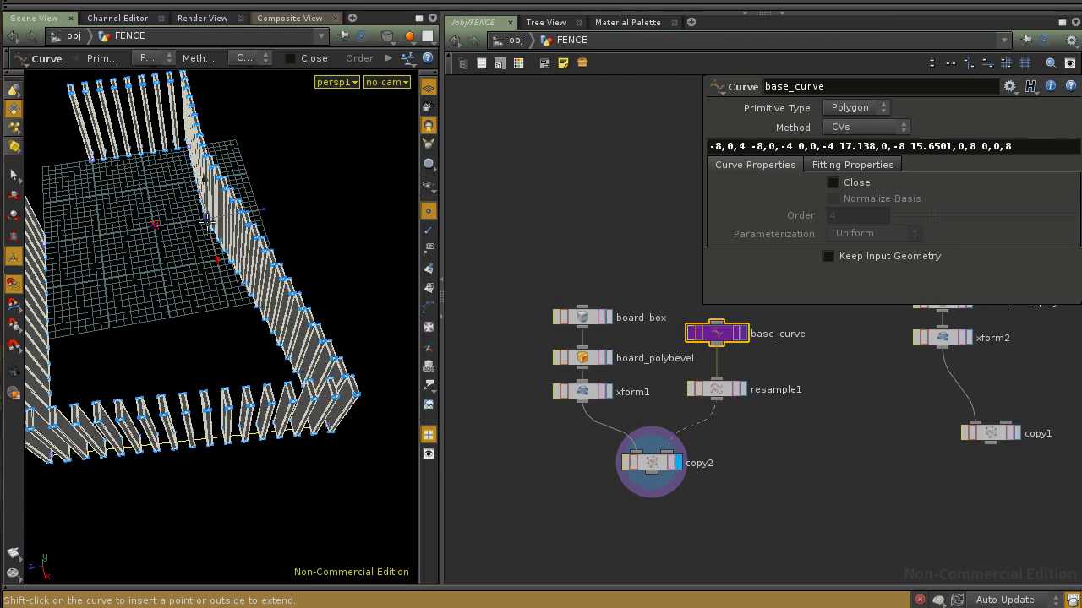
left_click_drag(202, 223, 270, 214)
left_click_drag(290, 211, 260, 215)
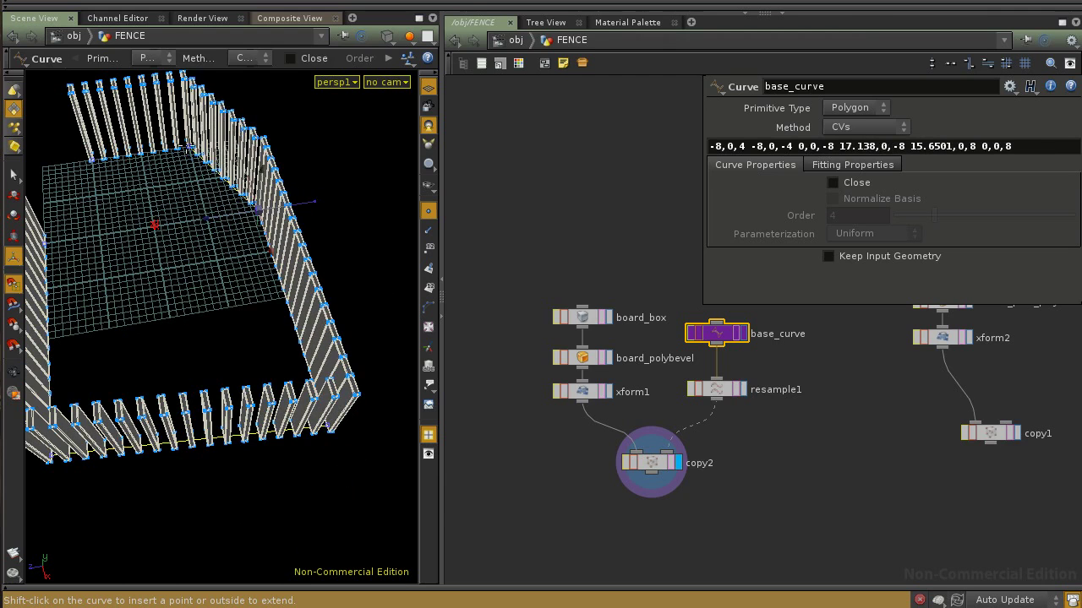
left_click_drag(196, 150, 242, 150)
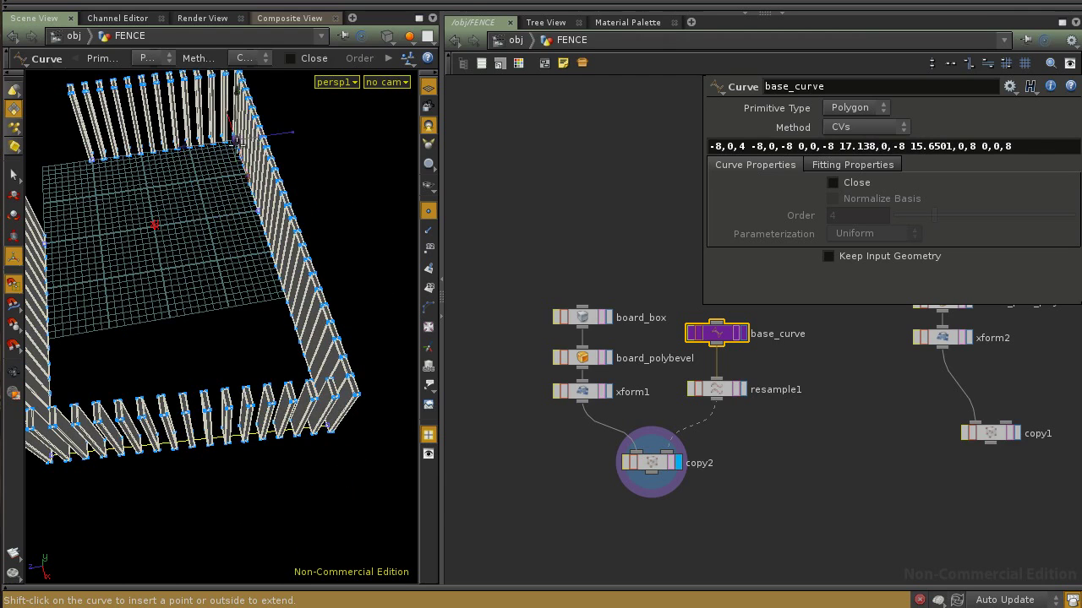
Select copy2, widen the scene view and examine how the boards line up along the fence sides.
key("Escape")
left_click_drag(262, 212, 269, 404)
key("Return")
left_click(651, 463)
key("Escape")
left_click_drag(354, 156, 235, 376)
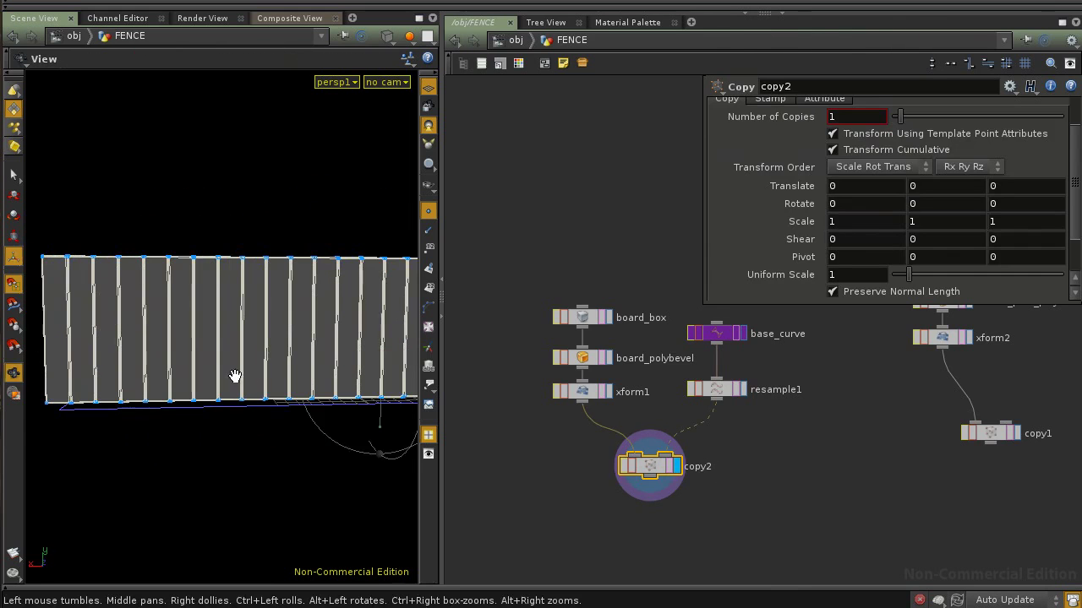
left_click_drag(440, 423, 667, 415)
key("Escape")
left_click_drag(422, 357, 138, 359)
key("Return")
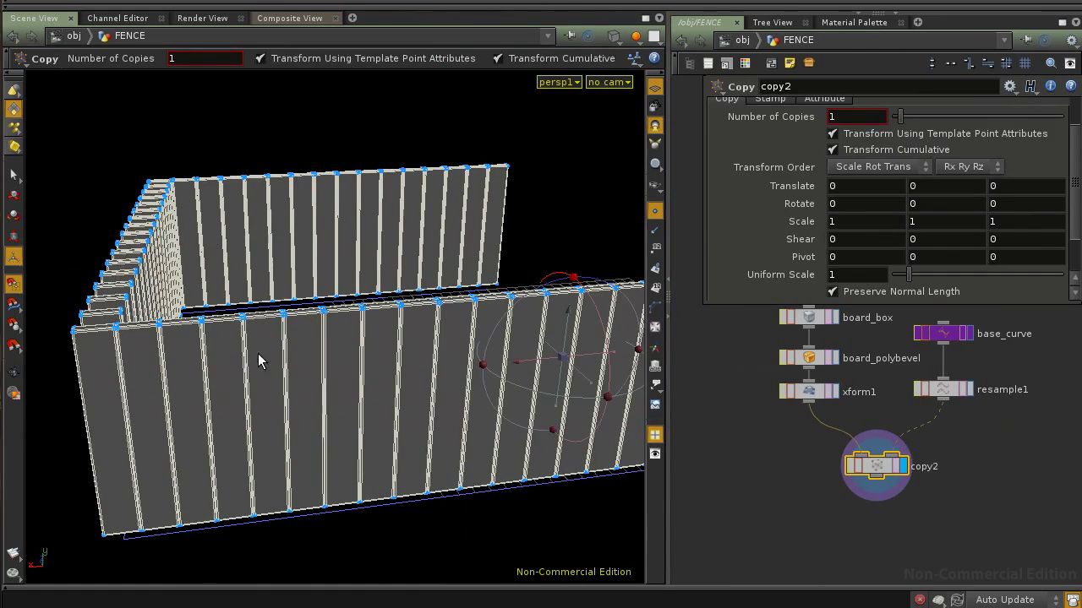
Examine the copied boards from above and from the side, checking their orientation and the fence corners.
right_click_drag(245, 387, 203, 415)
left_click_drag(203, 415, 249, 417)
left_click_drag(169, 414, 263, 409)
key("Escape")
right_click_drag(564, 368, 329, 422)
mouse_move(328, 422)
left_mouse_down()
mouse_move(316, 410)
mouse_move(407, 409)
mouse_move(316, 411)
mouse_move(248, 449)
mouse_move(328, 434)
left_mouse_up()
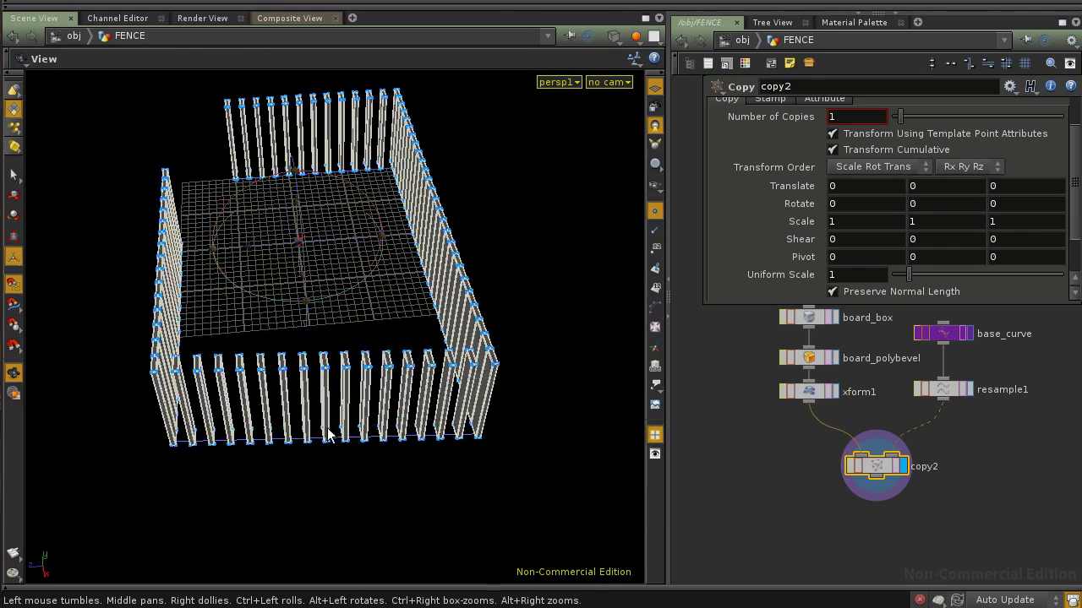
left_click_drag(391, 404, 140, 394)
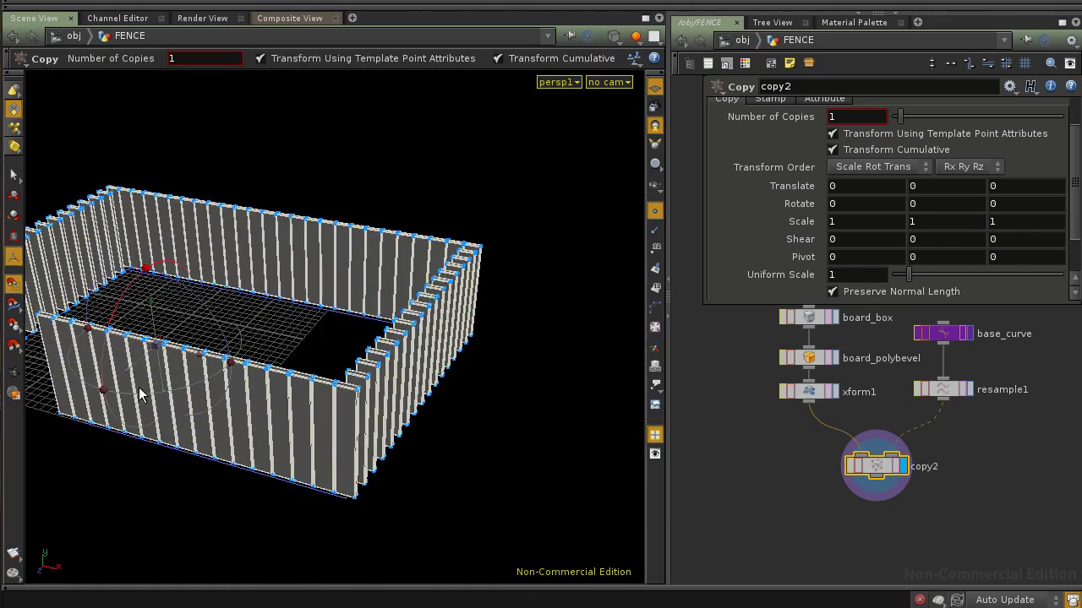
left_click_drag(439, 429, 267, 384)
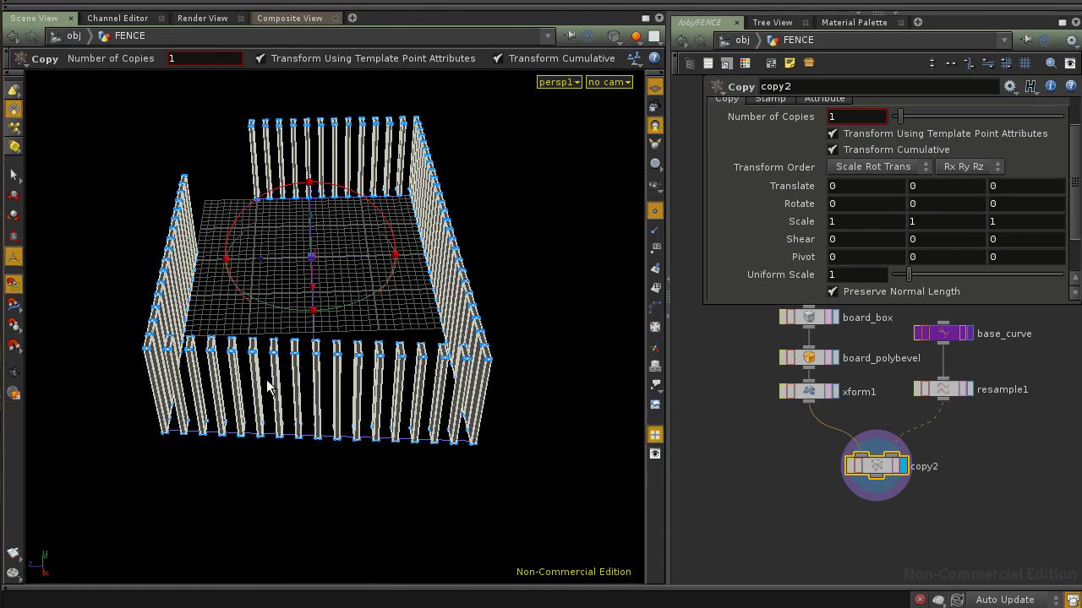
key("s")
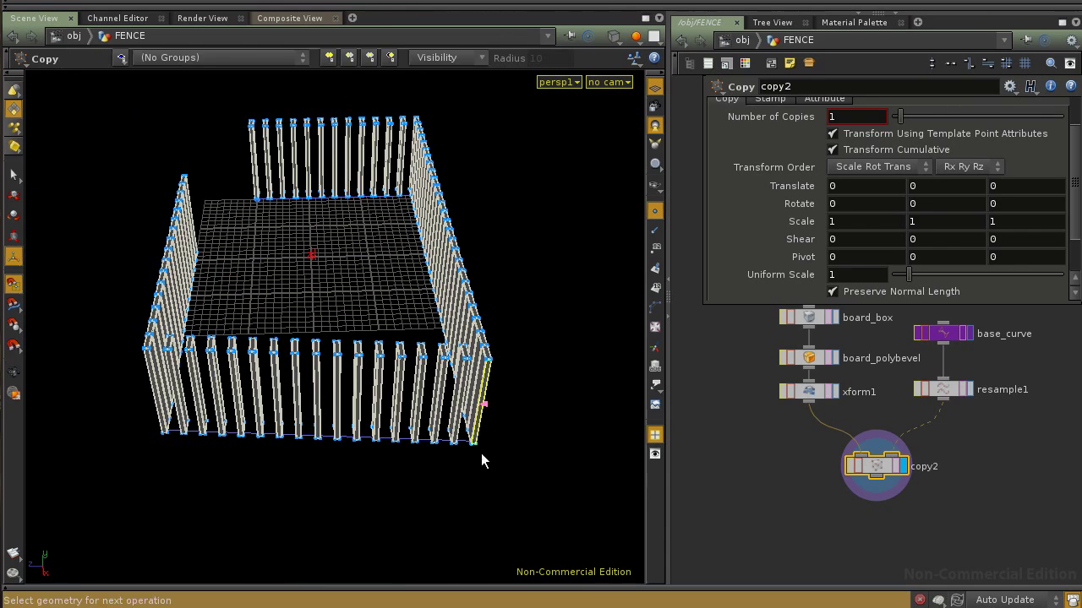
Select base_curve and shift its fourth point to 17.4595,0,-7.90456 to lengthen the fence side.
left_click(944, 393)
left_click(934, 339)
left_click_drag(481, 453, 267, 448)
key("ctrl+z")
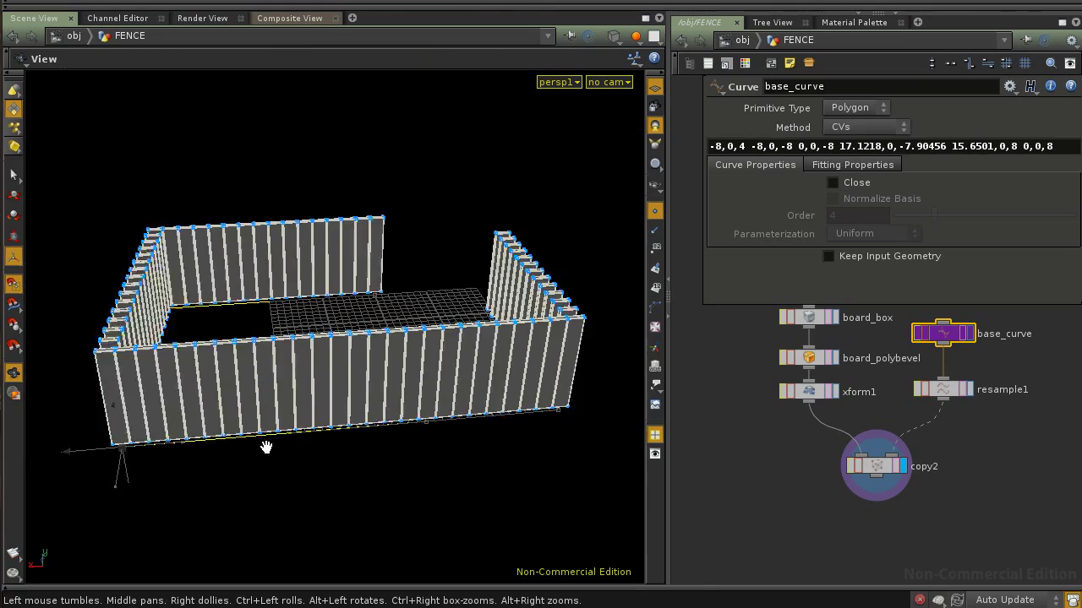
middle_click_drag(266, 448, 323, 435)
left_click_drag(231, 438, 347, 435)
left_click_drag(478, 426, 226, 438)
key("space")
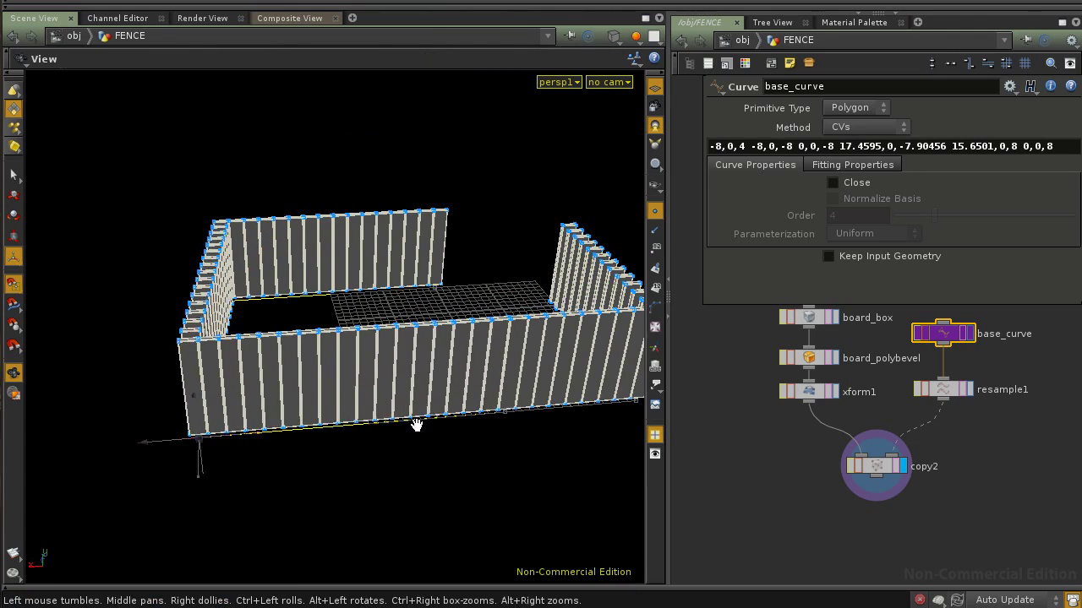
Set resample1's segment length to ch("../board_box/sizex")+0.3 to leave gaps between the boards.
middle_click_drag(415, 425, 289, 470)
left_click_drag(290, 470, 411, 452)
key("space")
right_click_drag(411, 451, 374, 459)
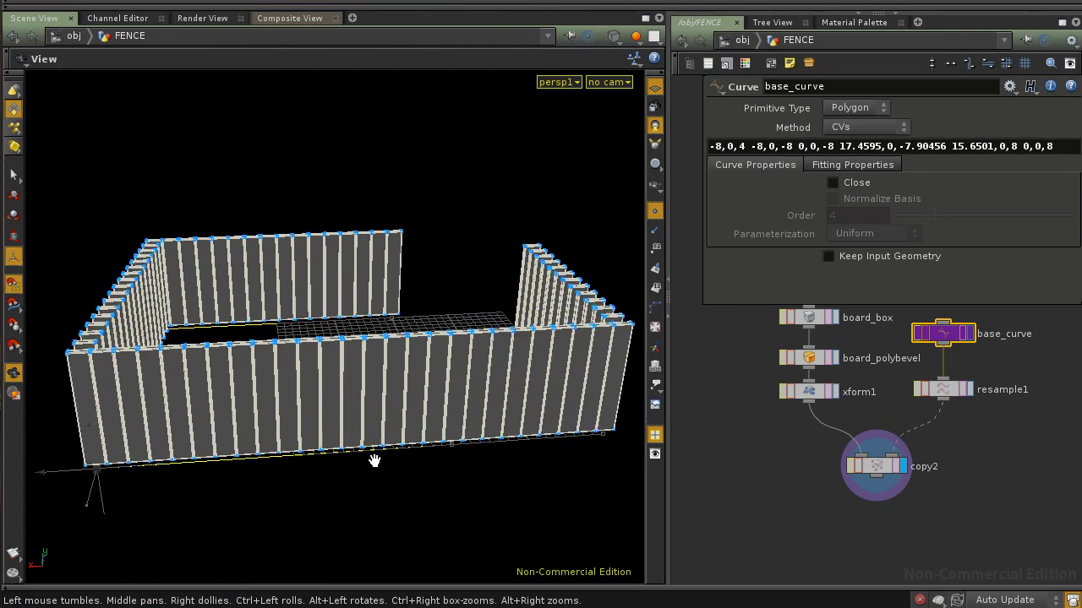
left_click_drag(375, 459, 370, 408)
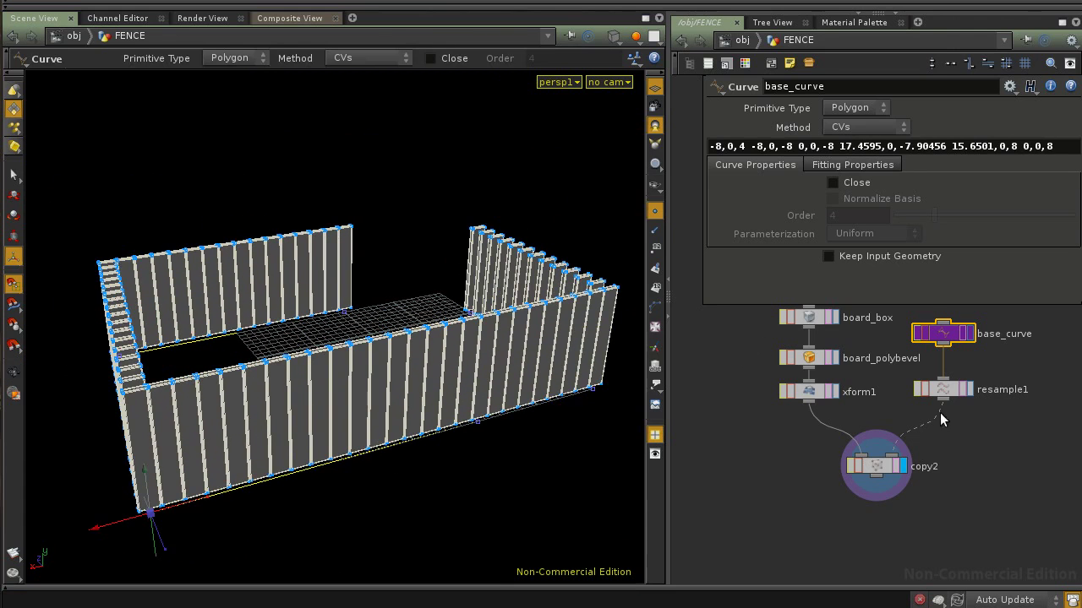
left_click(944, 390)
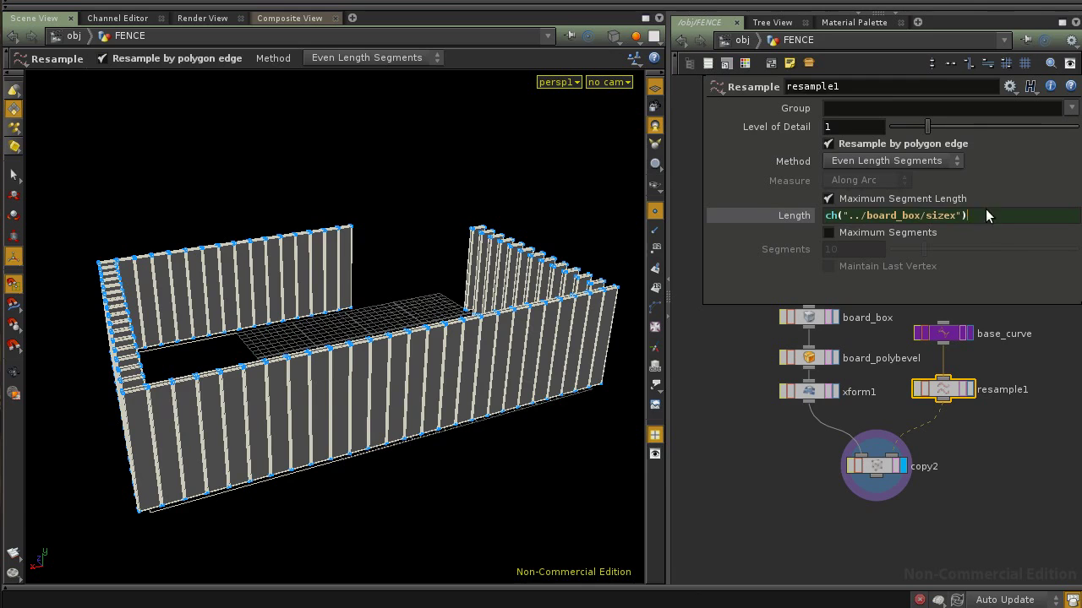
type(".3")
key("Return")
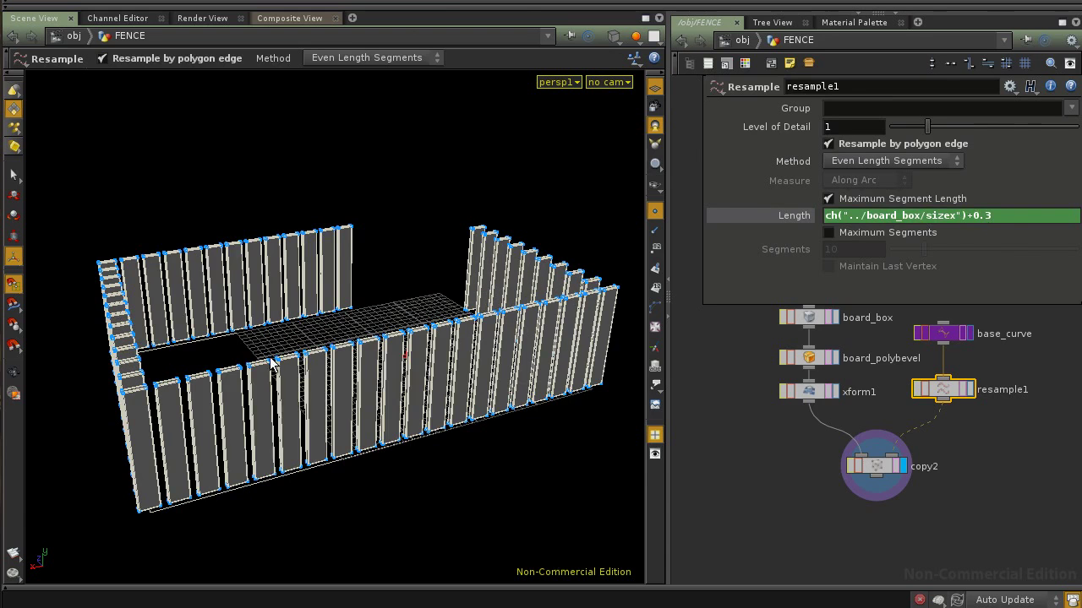
Inspect the gaps between the boards along the fence and select base_curve for point editing.
right_click_drag(258, 407, 301, 417, "alt")
left_click_drag(298, 410, 343, 347, "alt")
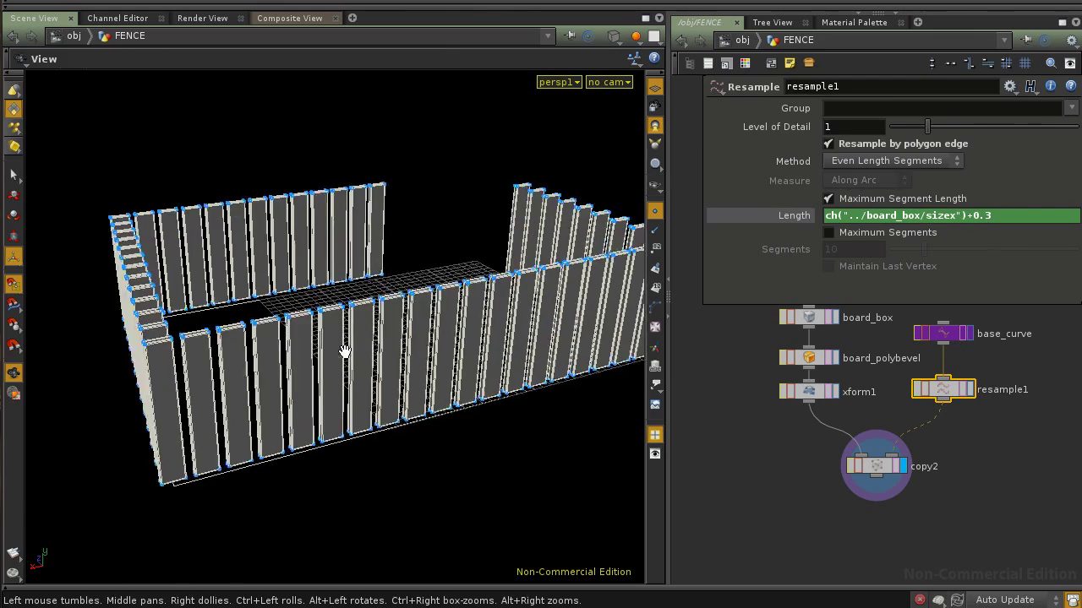
right_click_drag(343, 348, 437, 394, "alt")
left_click_drag(437, 394, 380, 393, "alt")
right_click_drag(485, 399, 180, 452, "alt")
key("s")
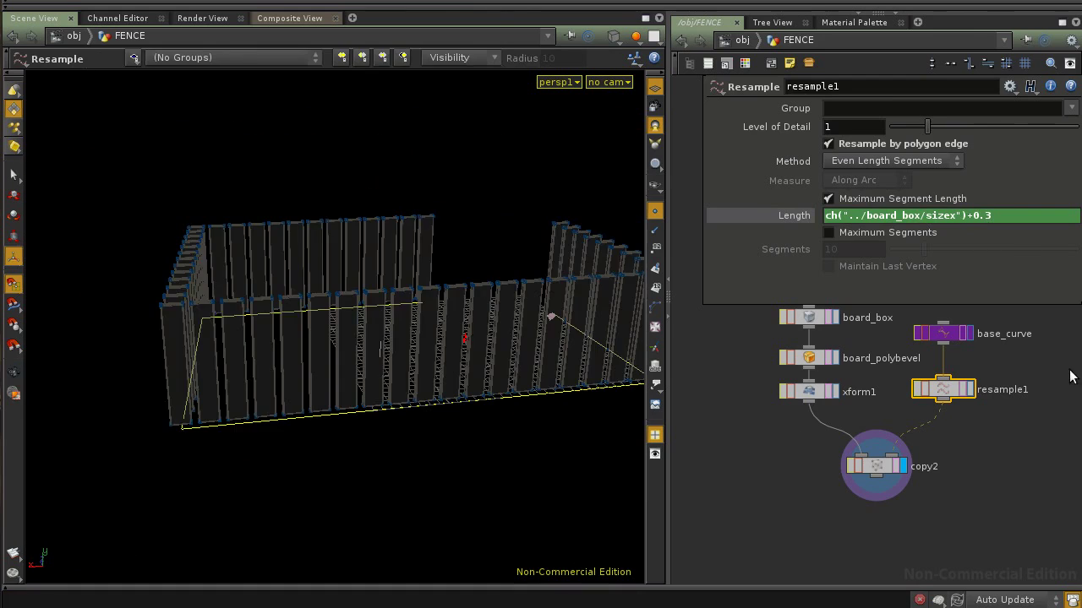
left_click(945, 334)
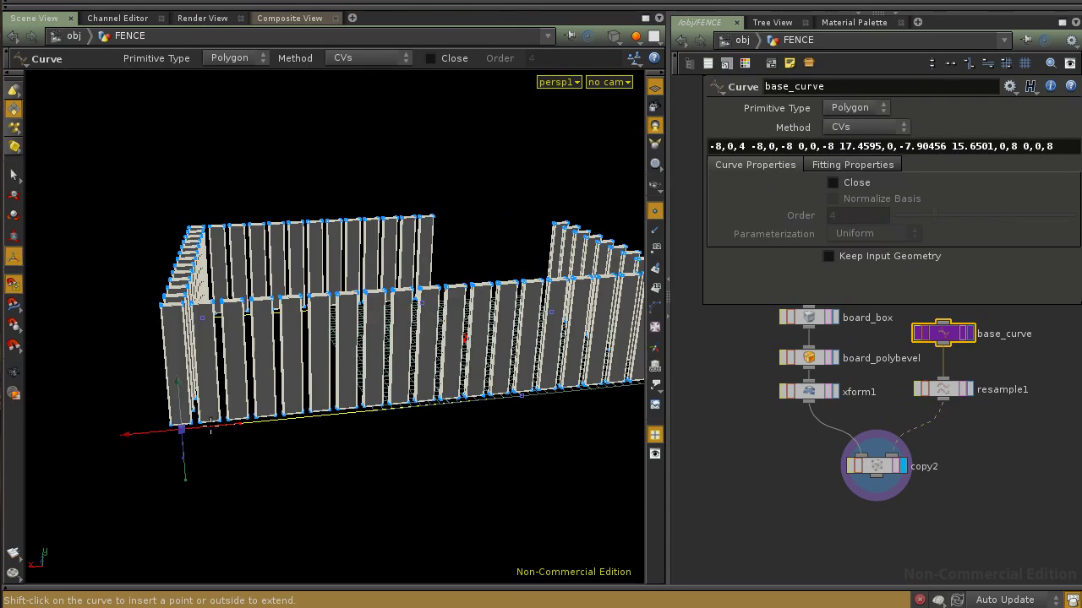